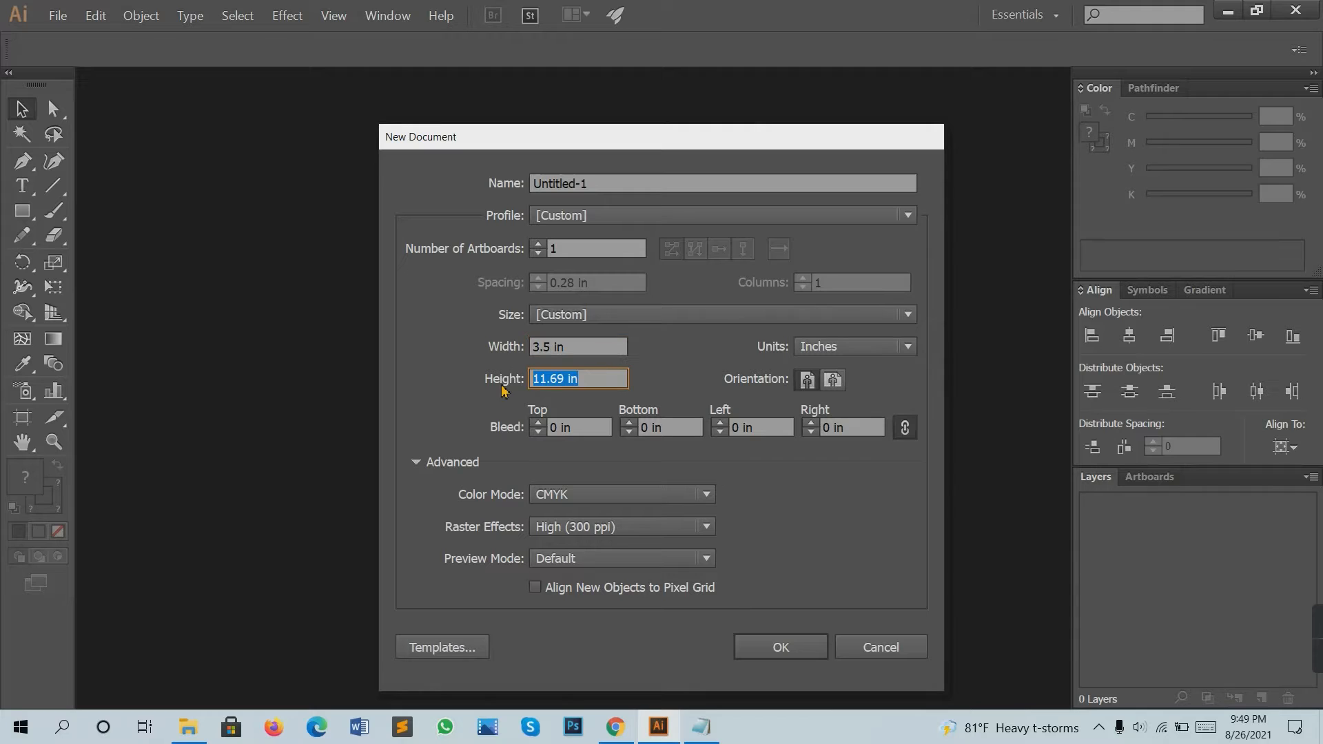
Create the new document with a height of 2 in, a 0.125 in bleed on all sides and 2 artboards.
text(2)
key(Tab)
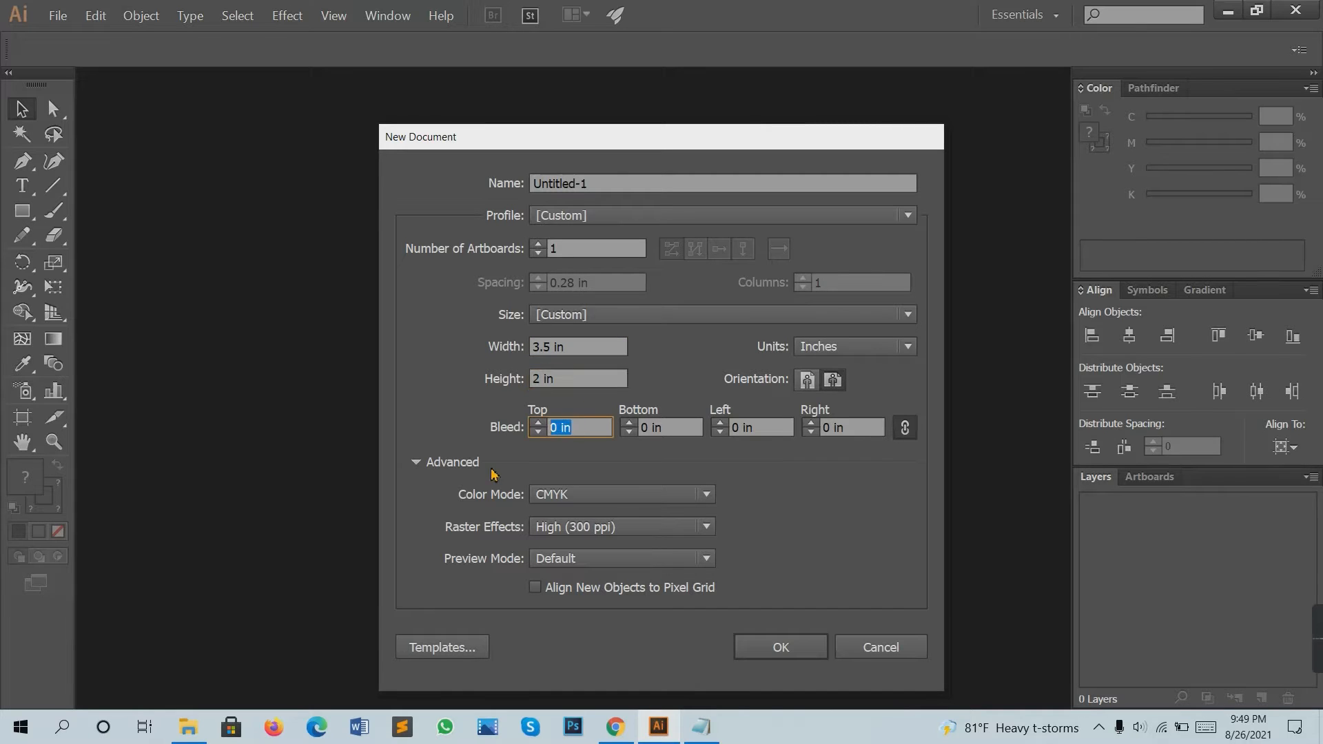
click(669, 426)
click(580, 249)
key(Up)
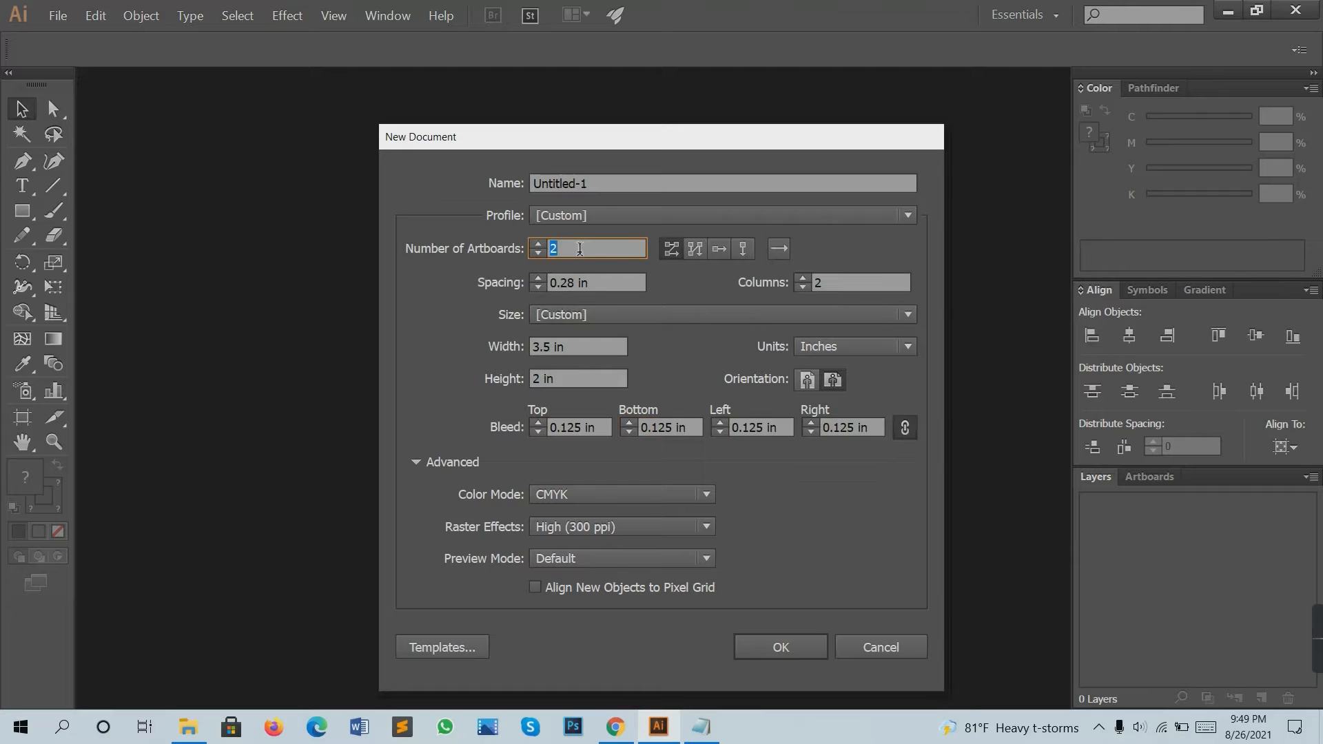
click(775, 641)
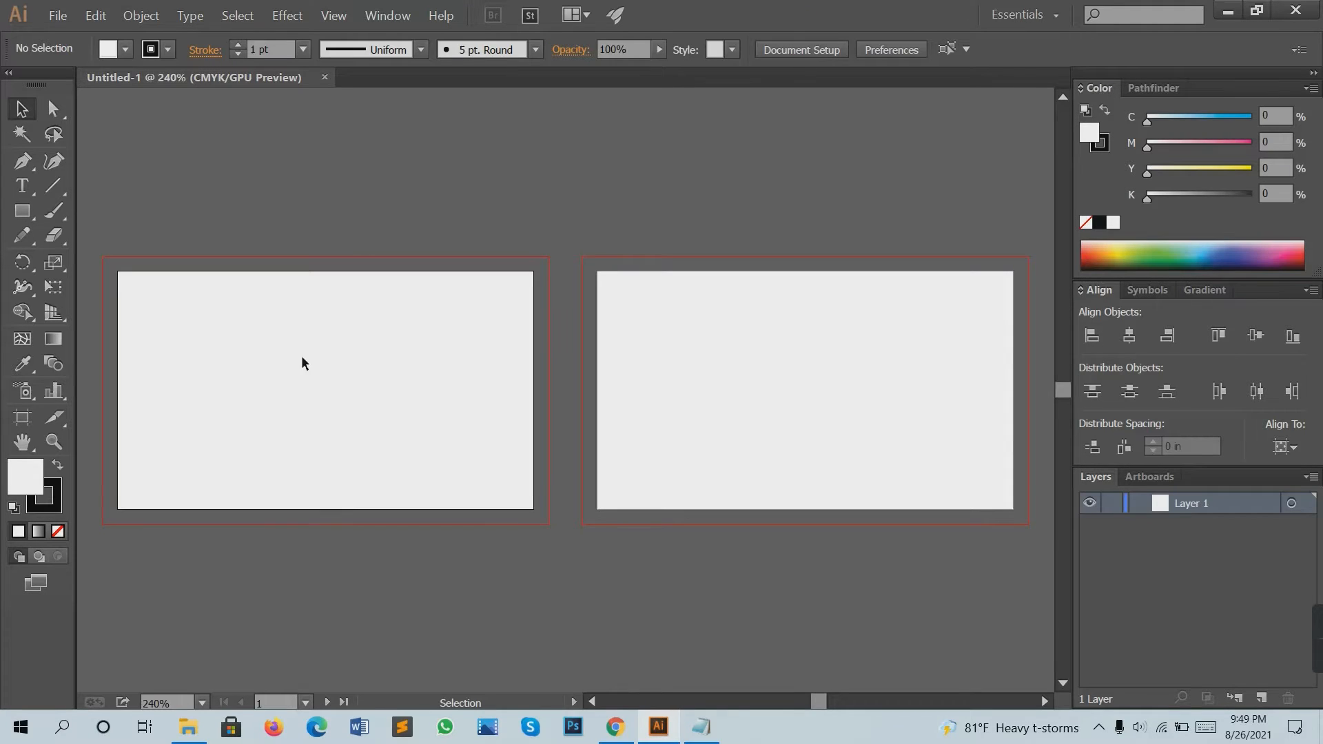
Draw a white rectangle covering the first artboard exactly and remove its stroke.
scroll(301, 307, down, 1)
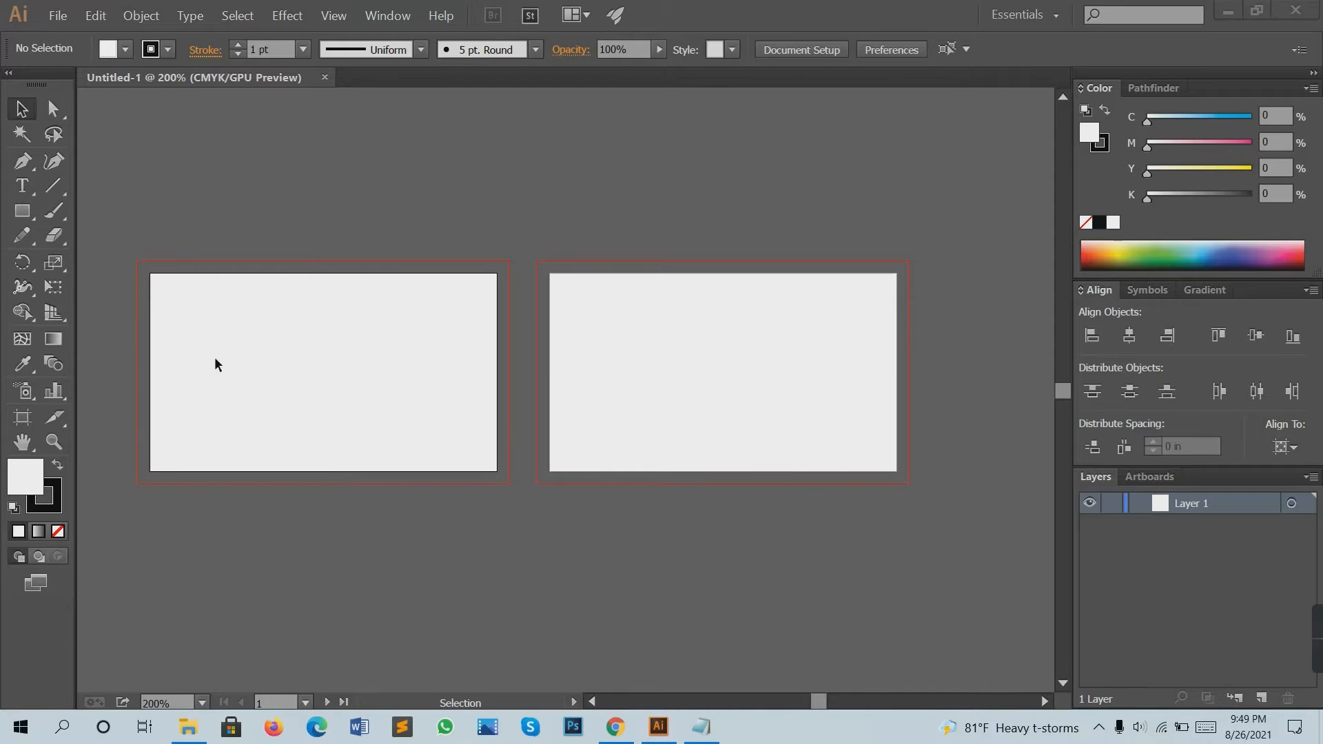
scroll(214, 357, down, 1)
click(555, 313)
scroll(481, 343, up, 1)
drag(292, 333, 539, 342)
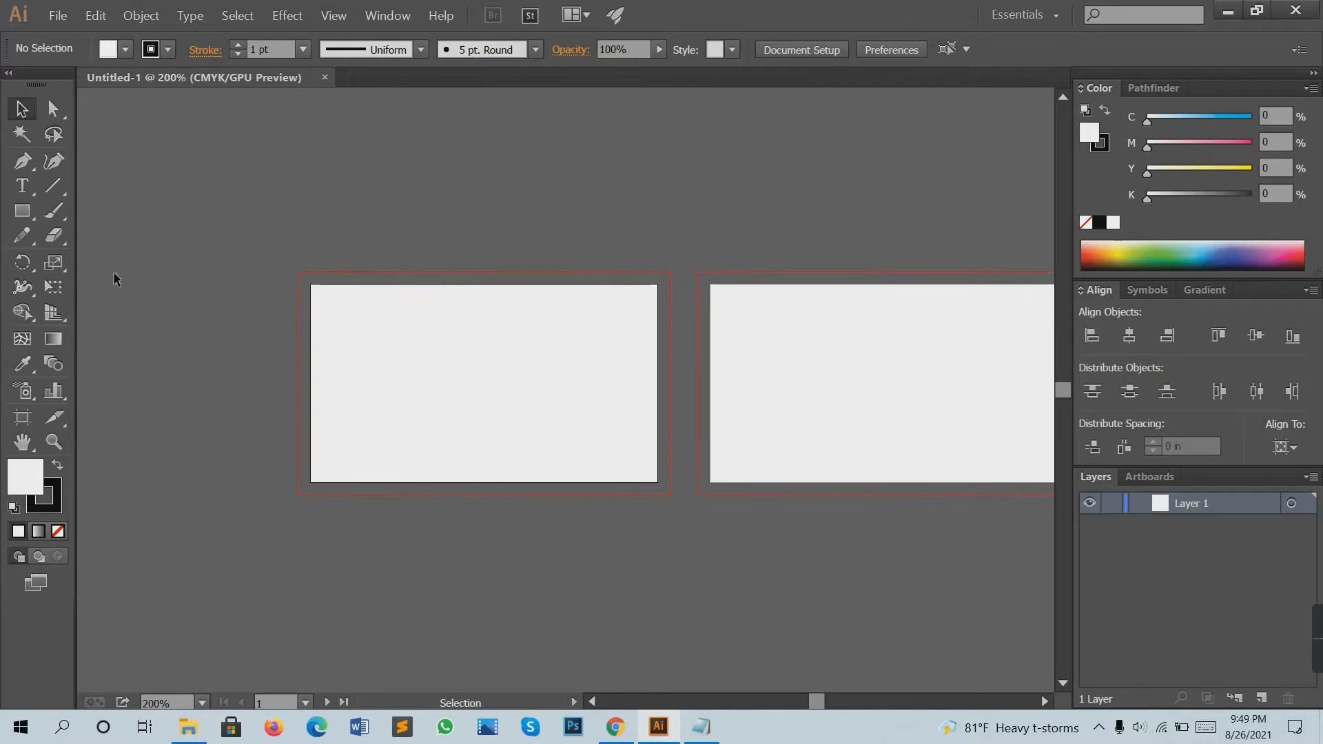
click(22, 211)
drag(307, 282, 657, 482)
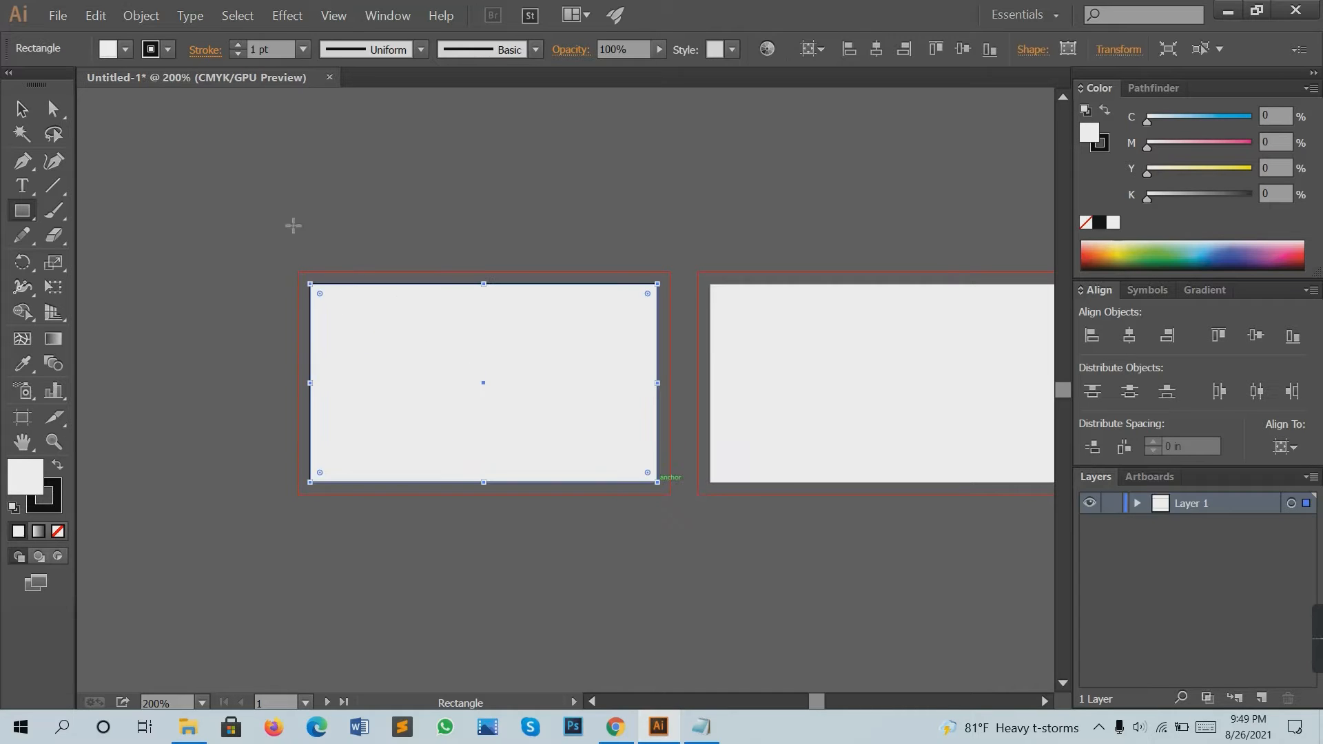
click(168, 49)
click(14, 84)
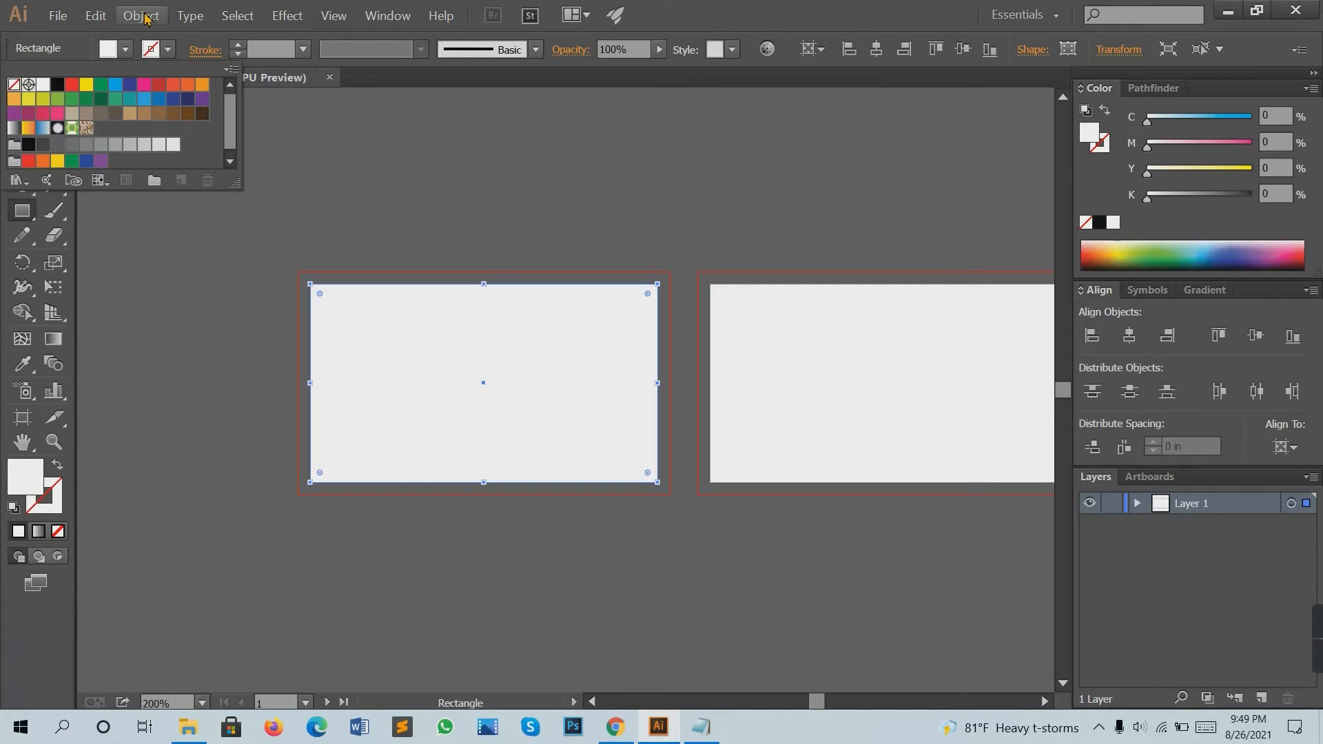
Offset the rectangle's path by -0.125 in to make an inset safe-area rectangle.
click(141, 16)
mouse_move(207, 319)
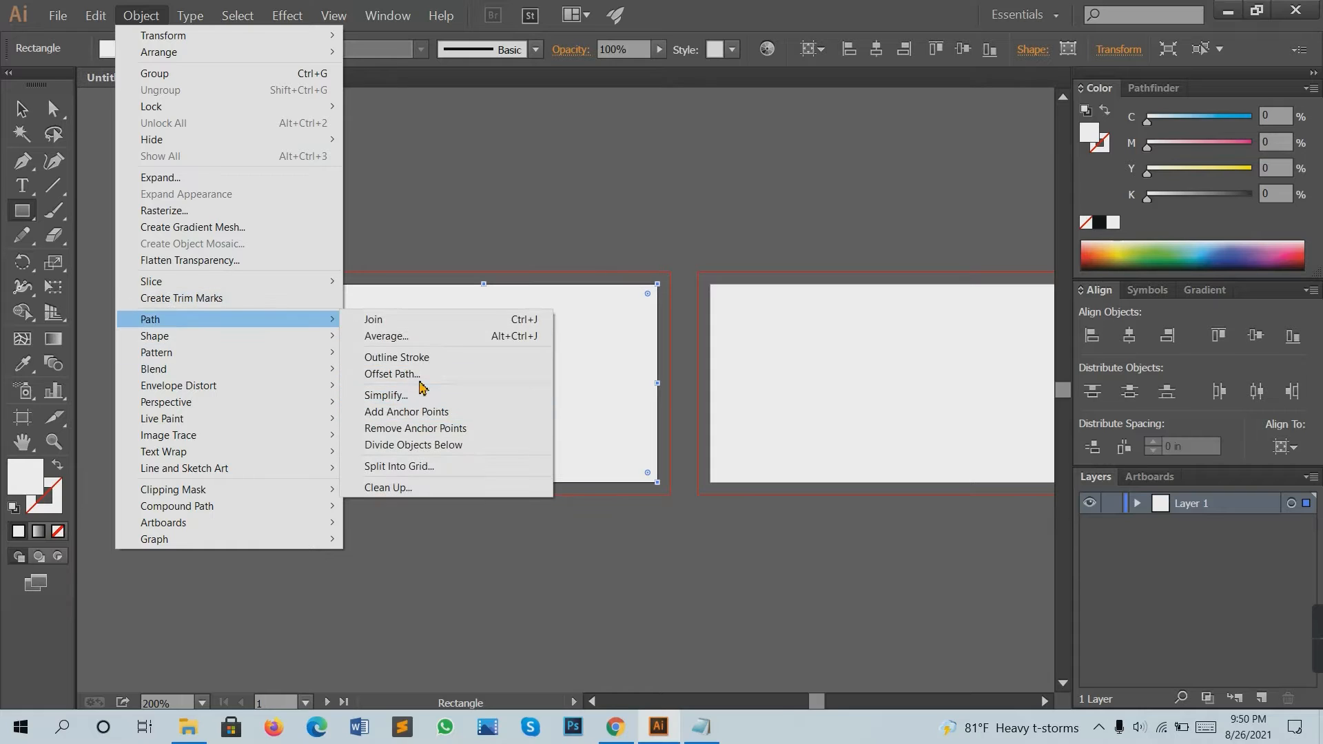
click(396, 373)
key(Down)
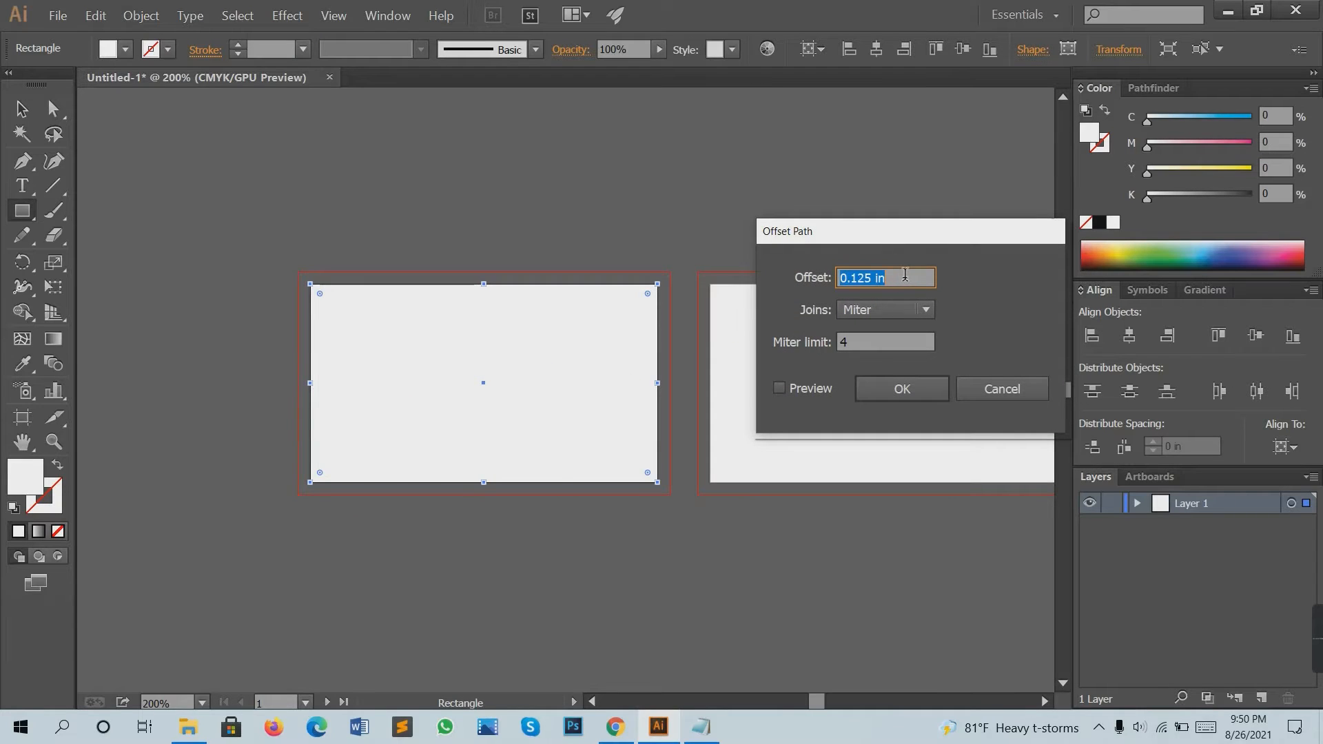
click(779, 388)
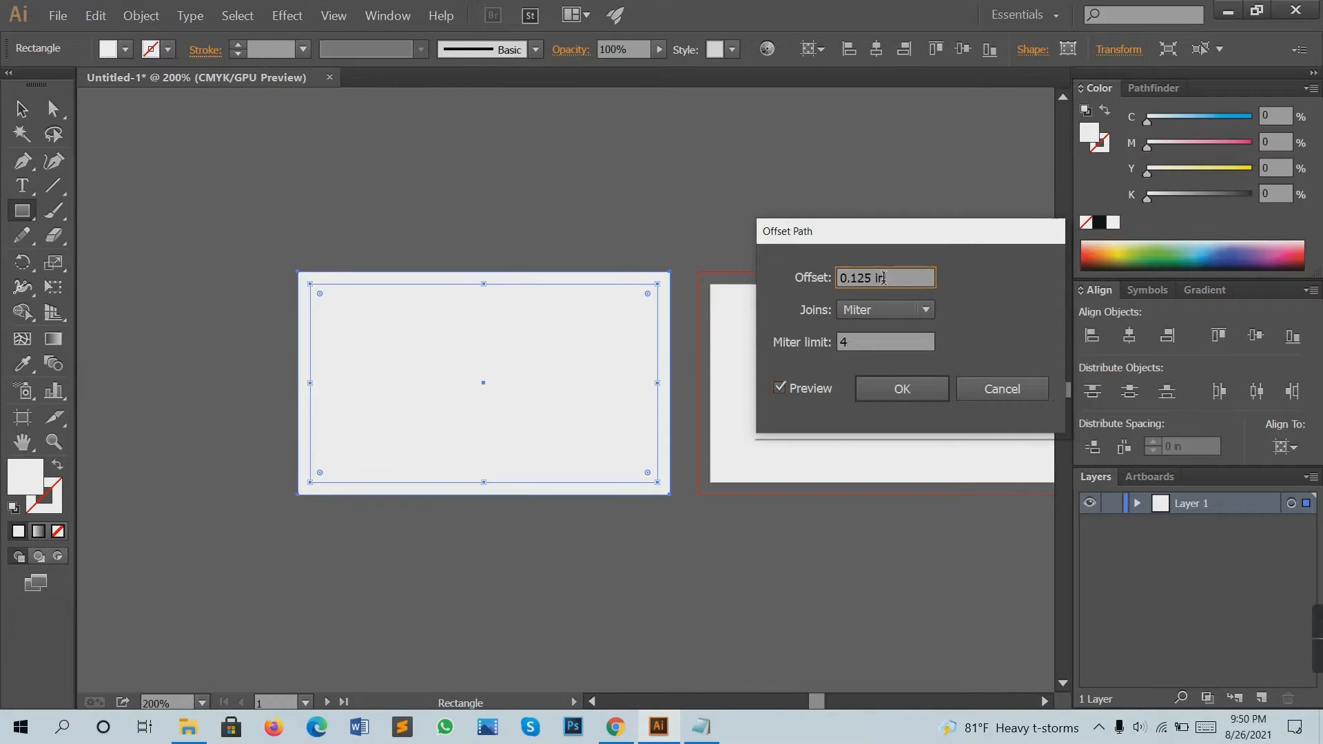
text(-)
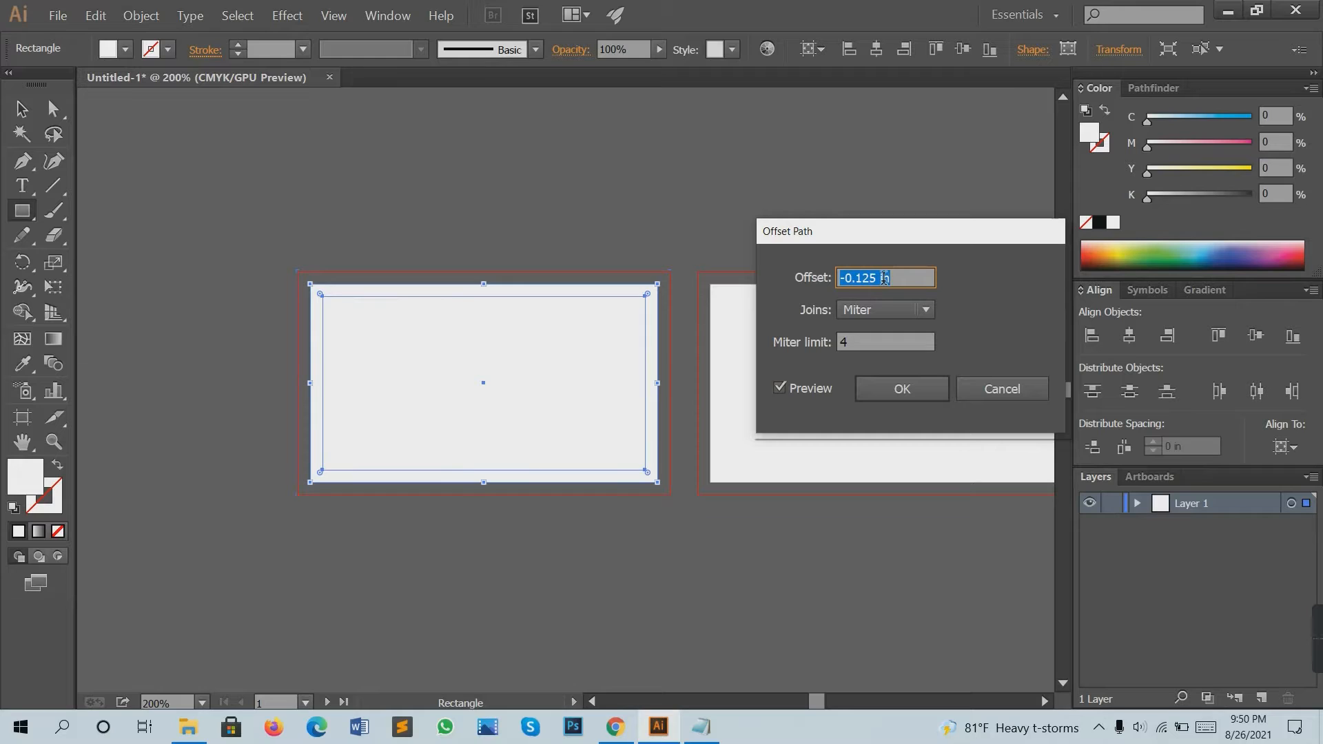
click(903, 391)
Convert the inset rectangle into guides and deselect everything.
right_click(555, 351)
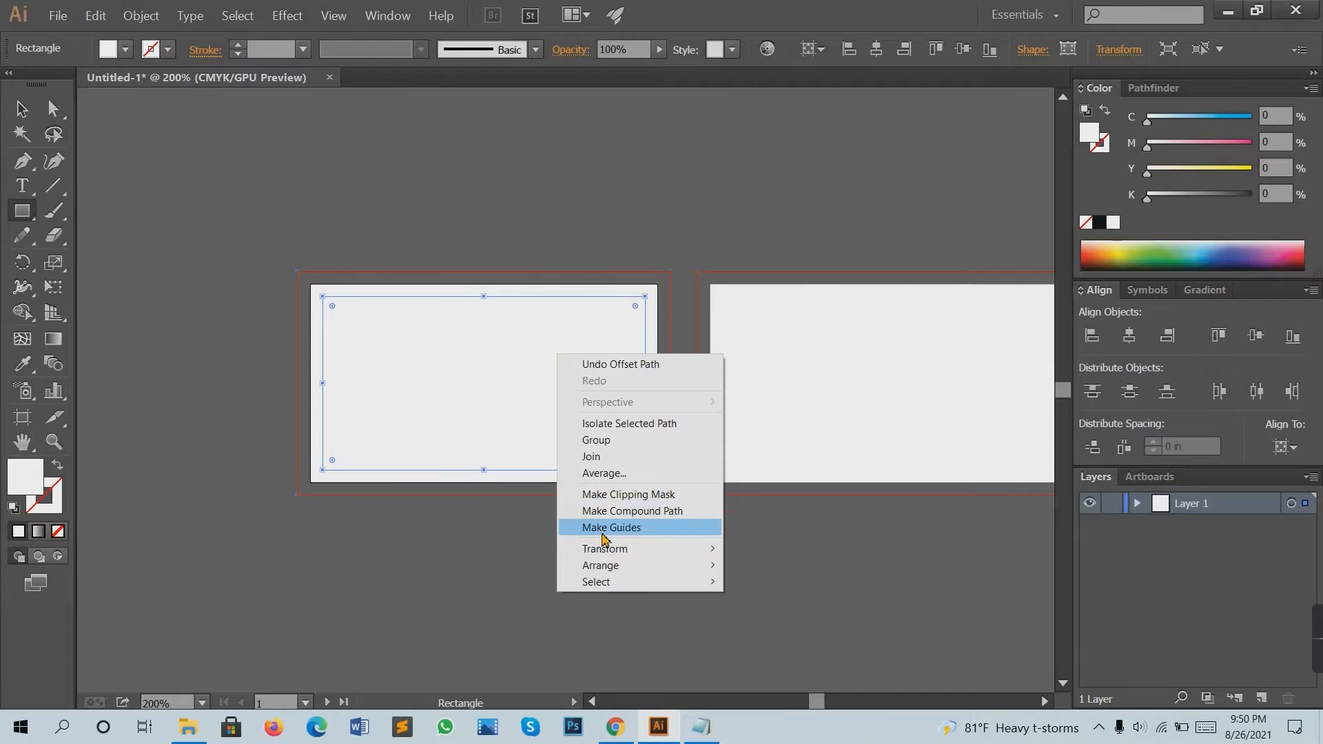
click(609, 526)
click(27, 116)
click(309, 231)
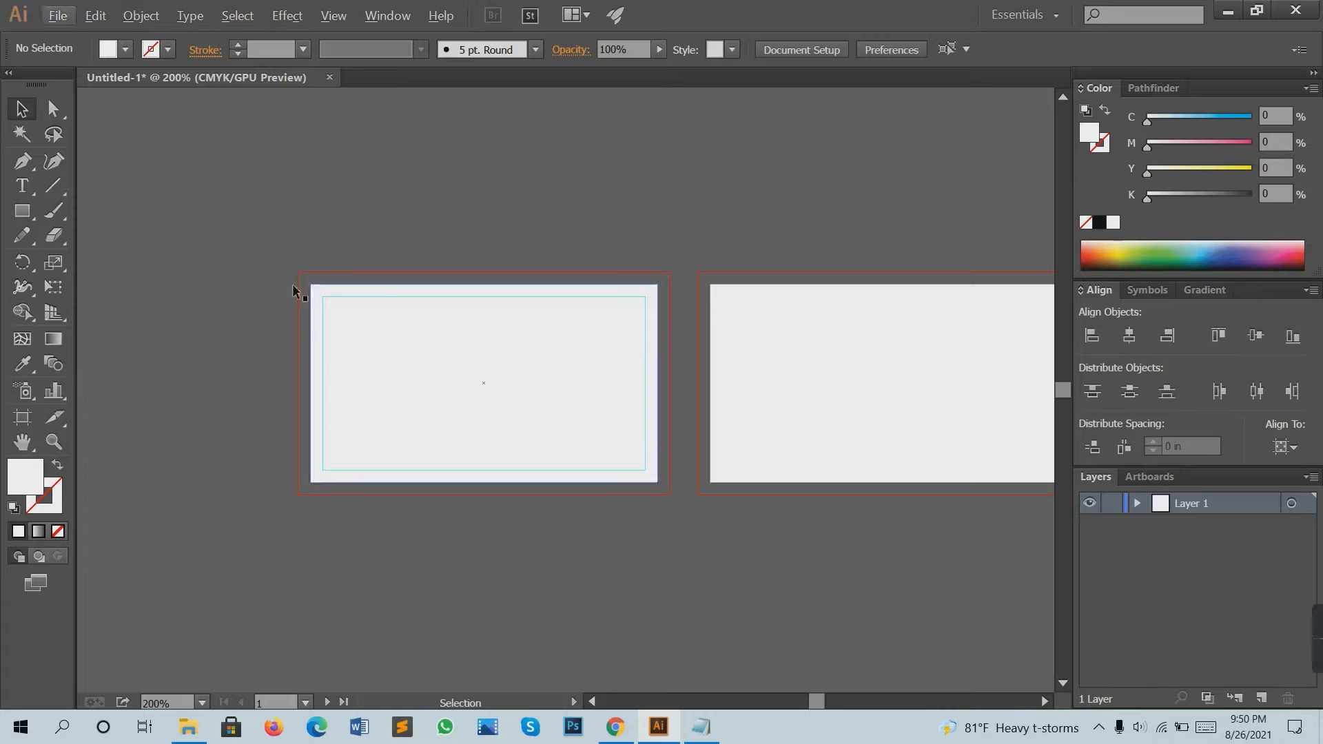
Stretch the background rectangle on the first artboard out to the bleed line on all sides.
click(319, 284)
drag(313, 285, 298, 271)
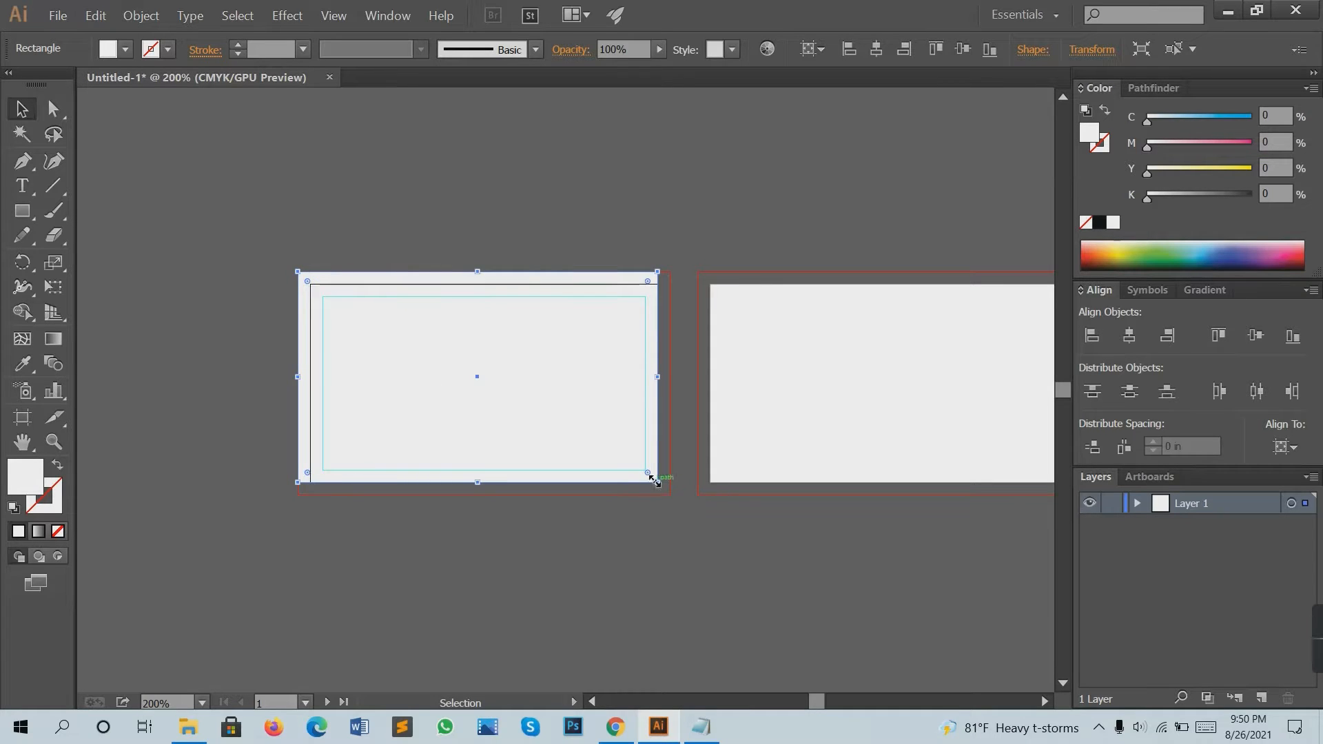
drag(654, 480, 670, 494)
click(557, 511)
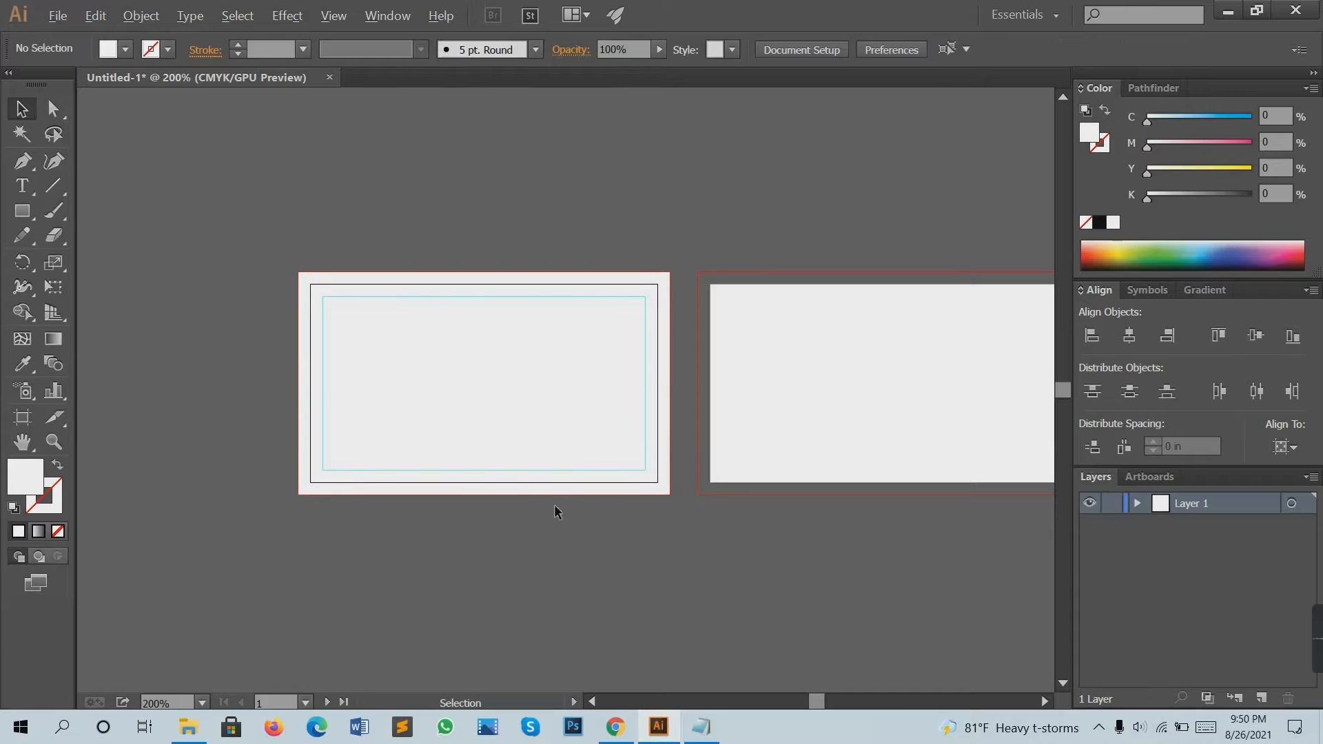
Duplicate the background rectangle and its inset guides onto the second artboard and lock all of them.
key(space)
drag(618, 415, 780, 359)
click(395, 390)
key(a)
drag(402, 221, 587, 324)
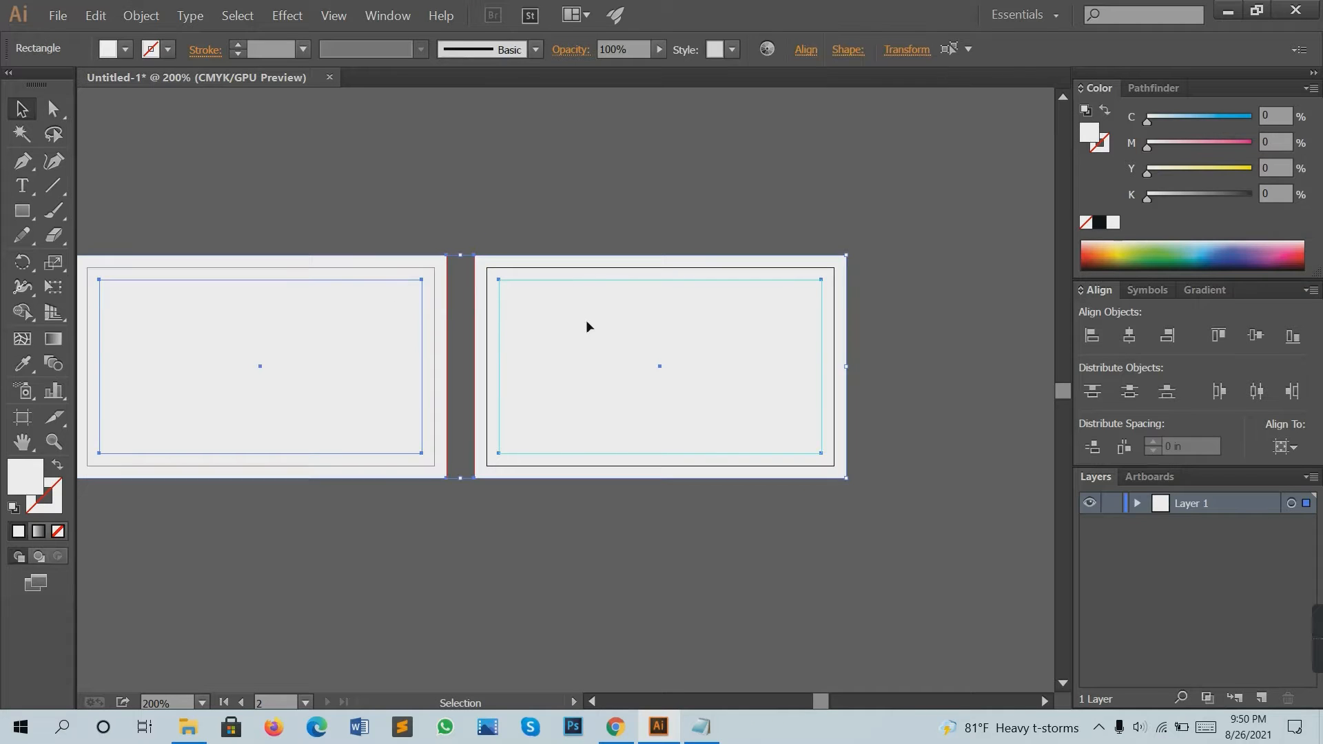
key(ctrl+2)
Draw a rectangle over the first artboard that reaches the bleed line on all sides.
drag(389, 270, 614, 287)
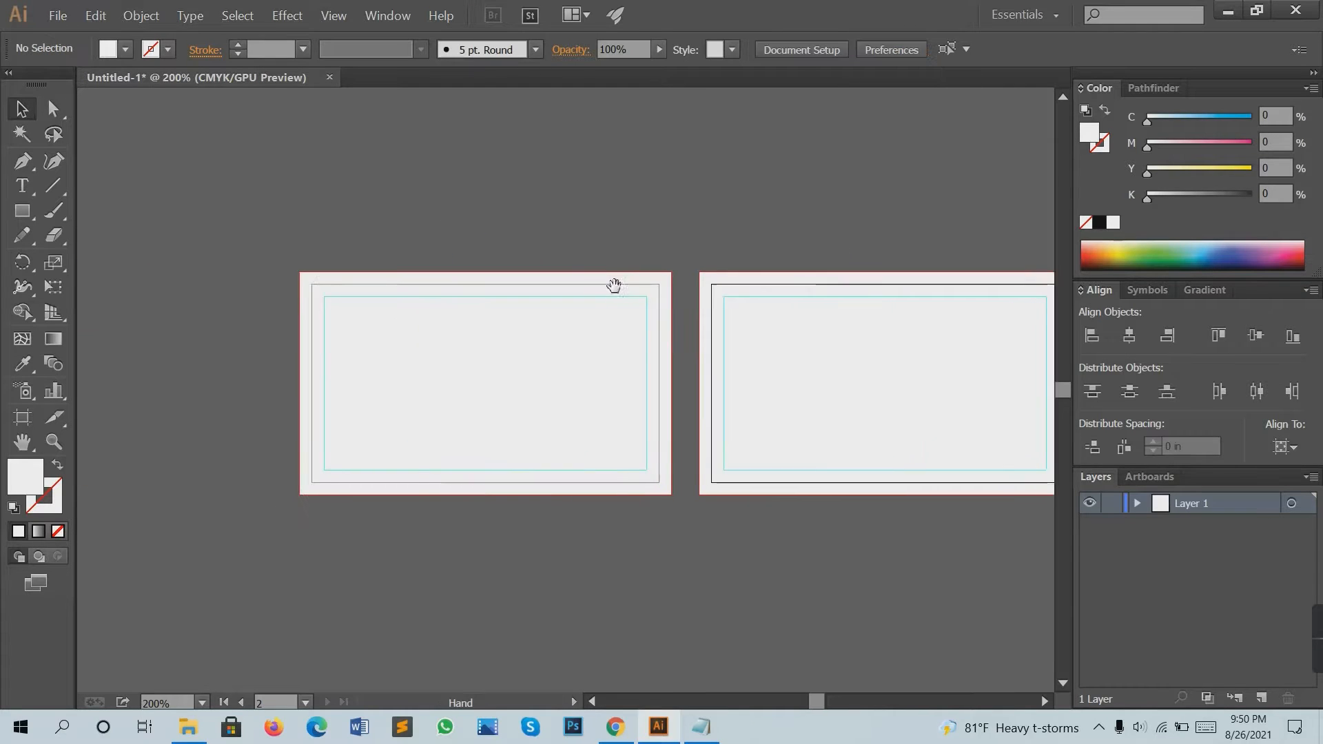
drag(525, 341, 432, 310)
click(21, 214)
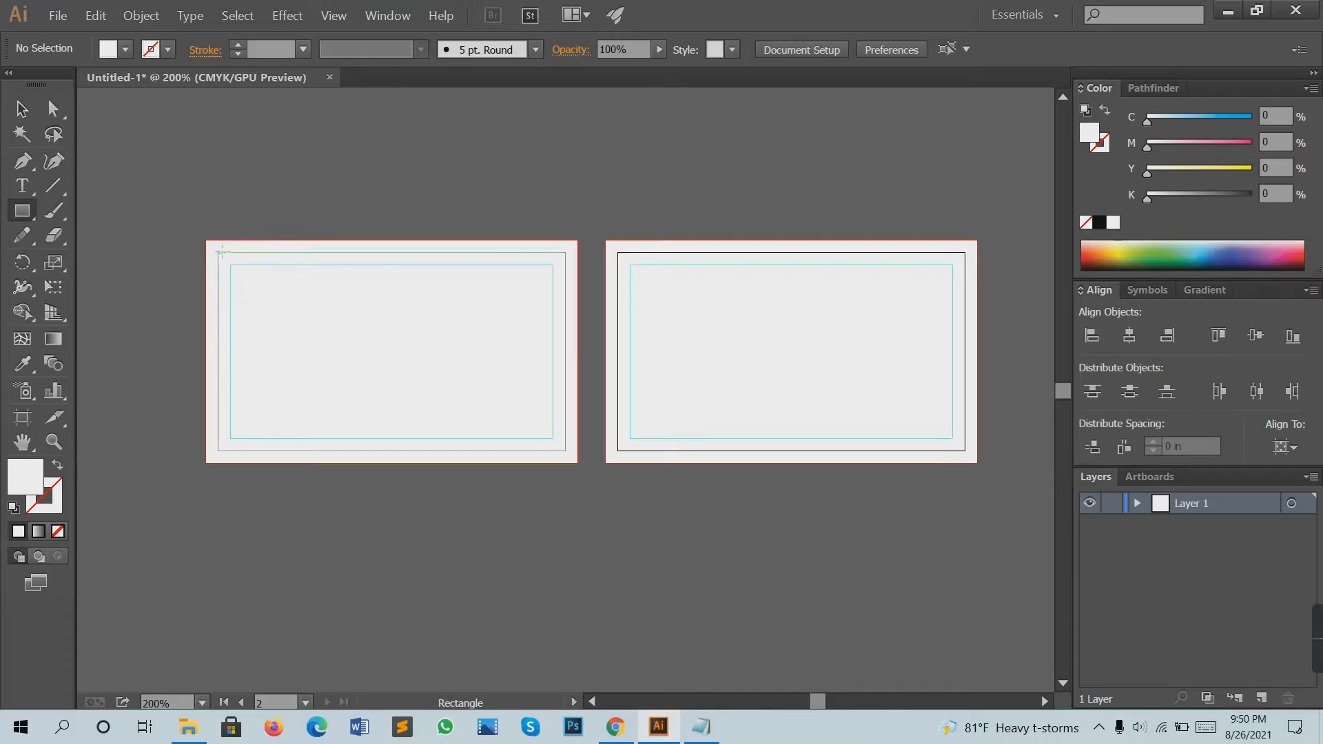
drag(202, 236, 577, 463)
Split the new rectangle into a grid of 1 row and 2 columns with a 0 in column gutter.
click(141, 15)
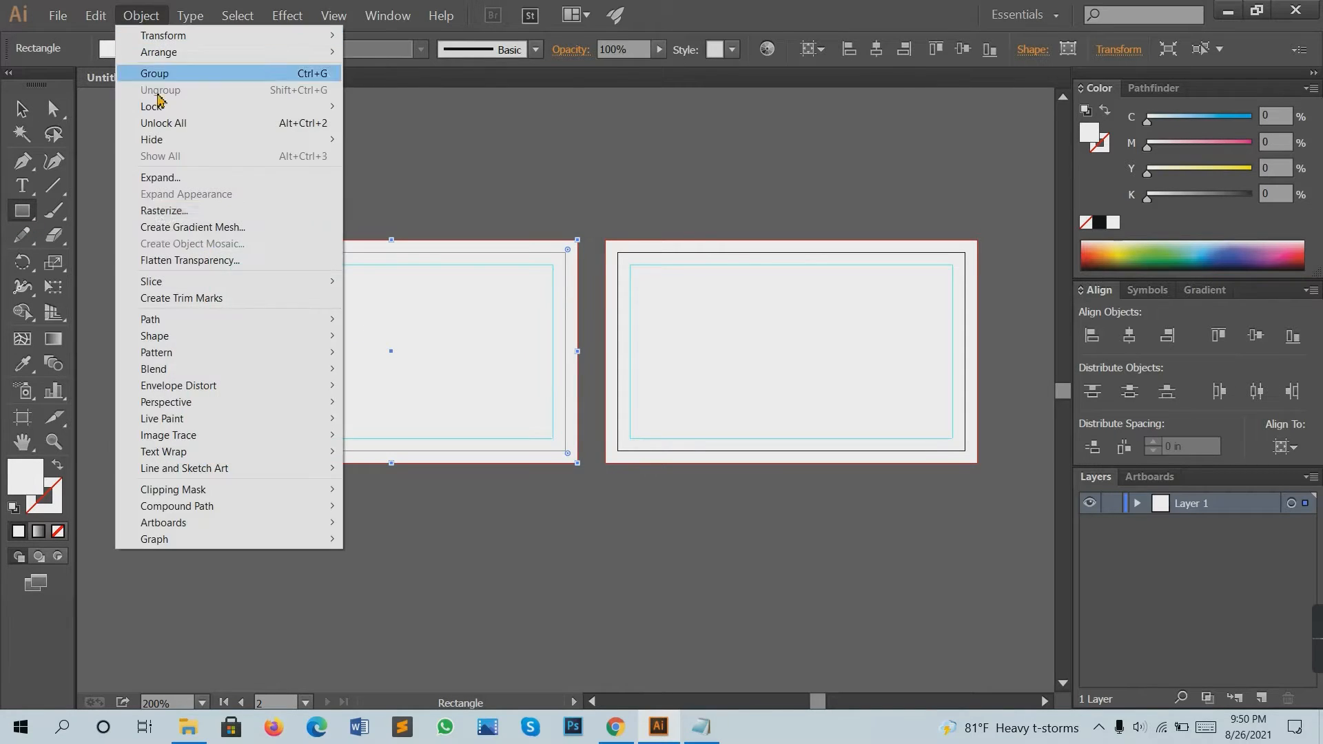
mouse_move(164, 319)
click(426, 469)
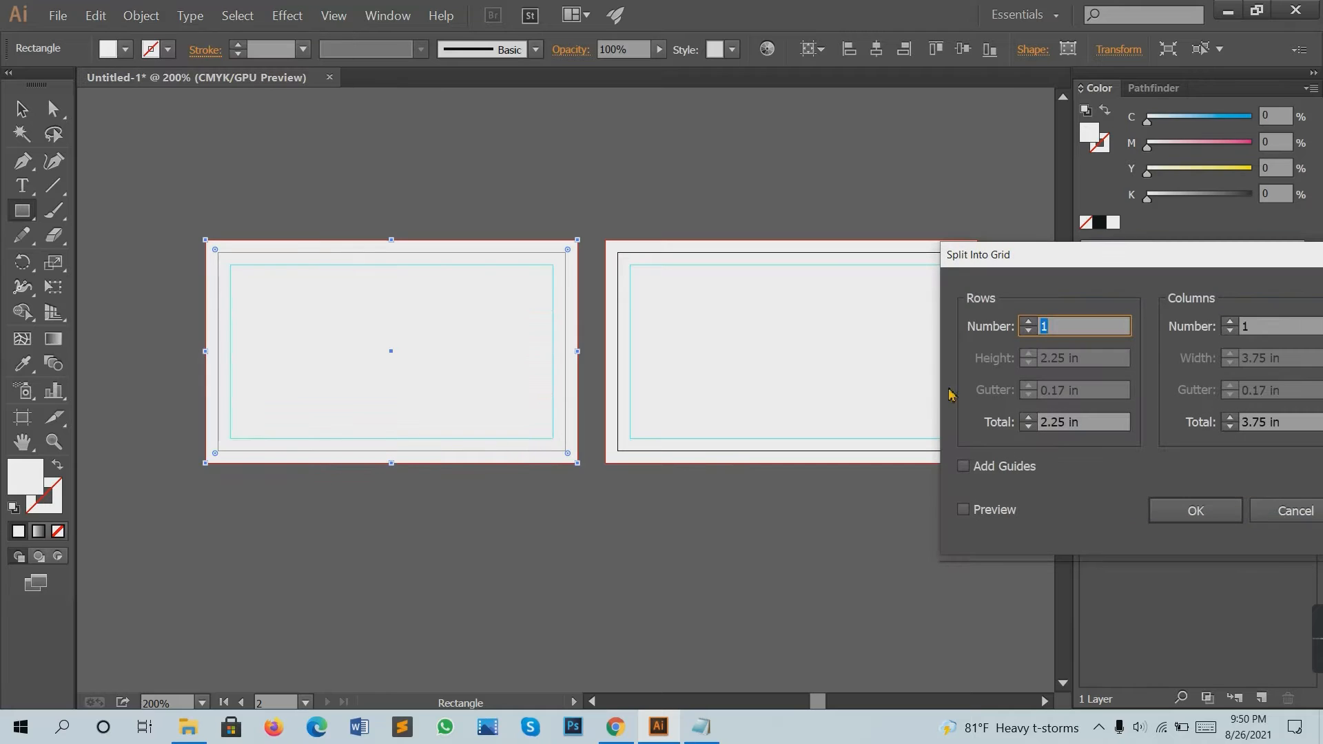
click(995, 511)
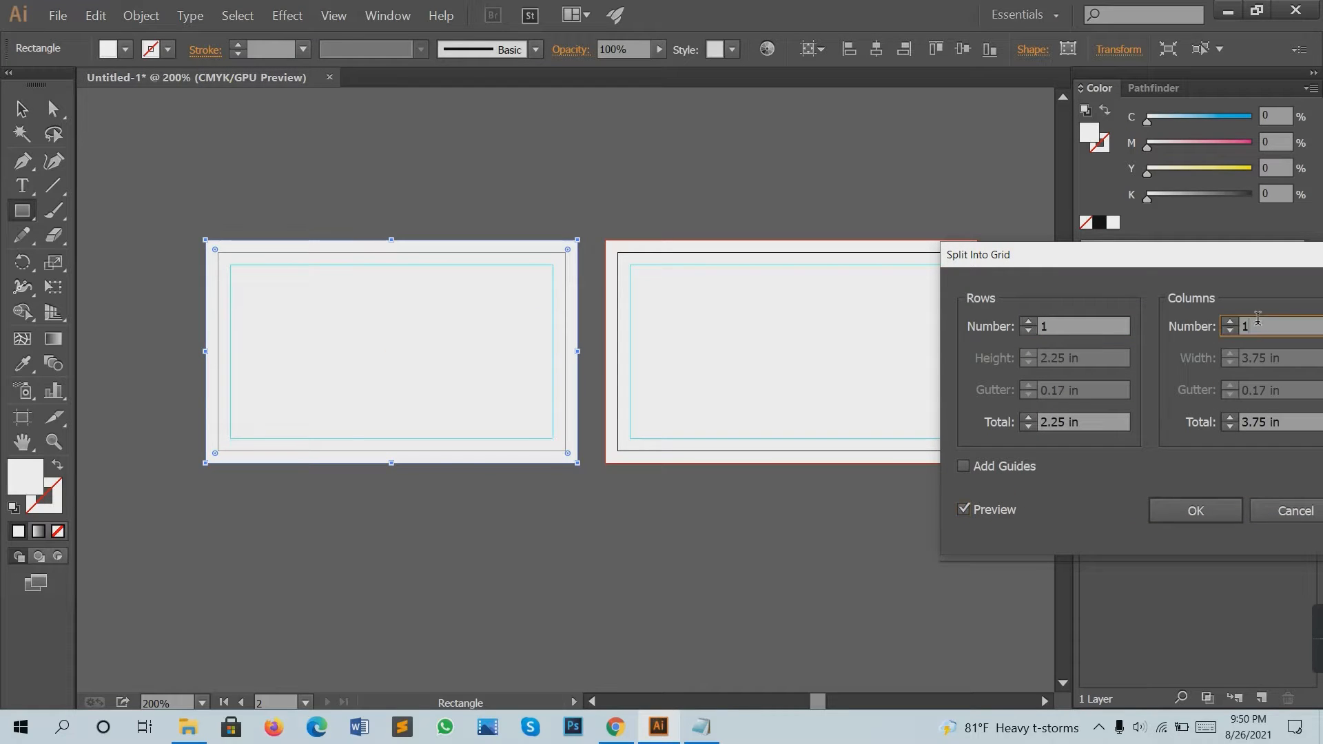
click(1230, 324)
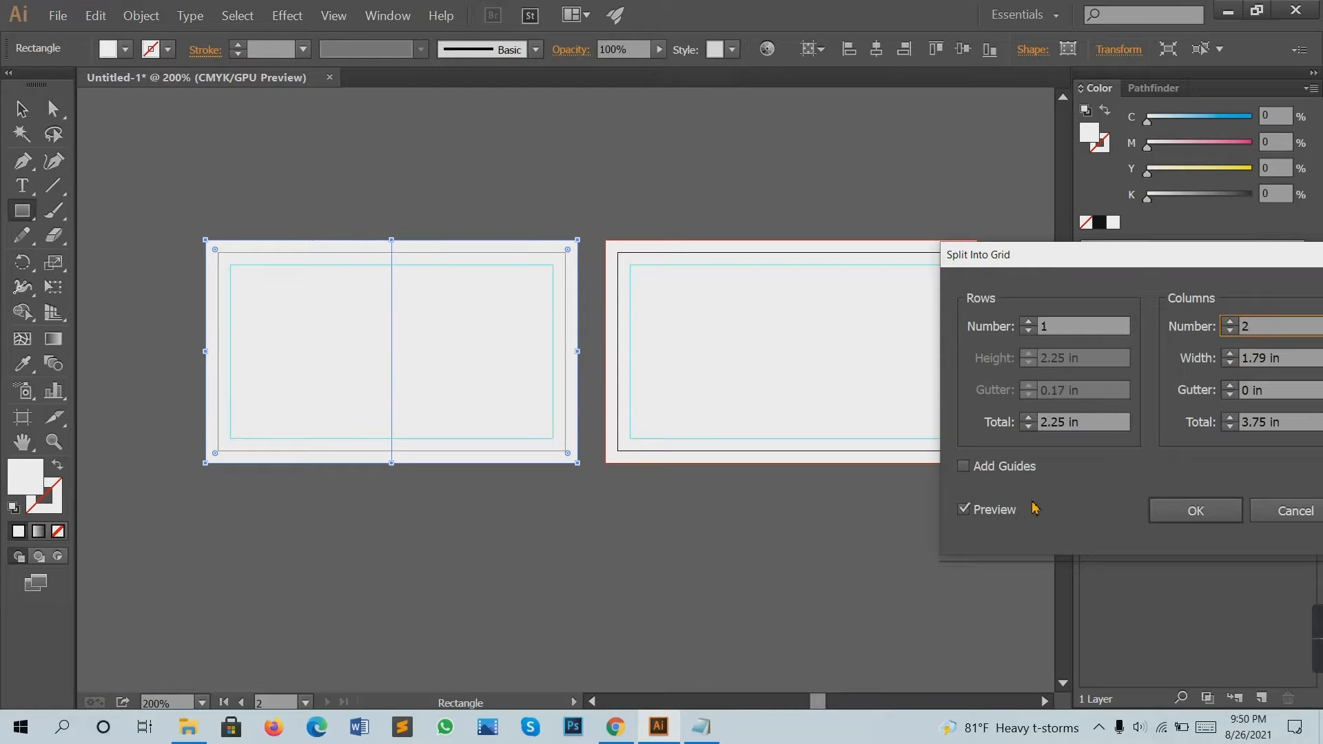
click(1194, 511)
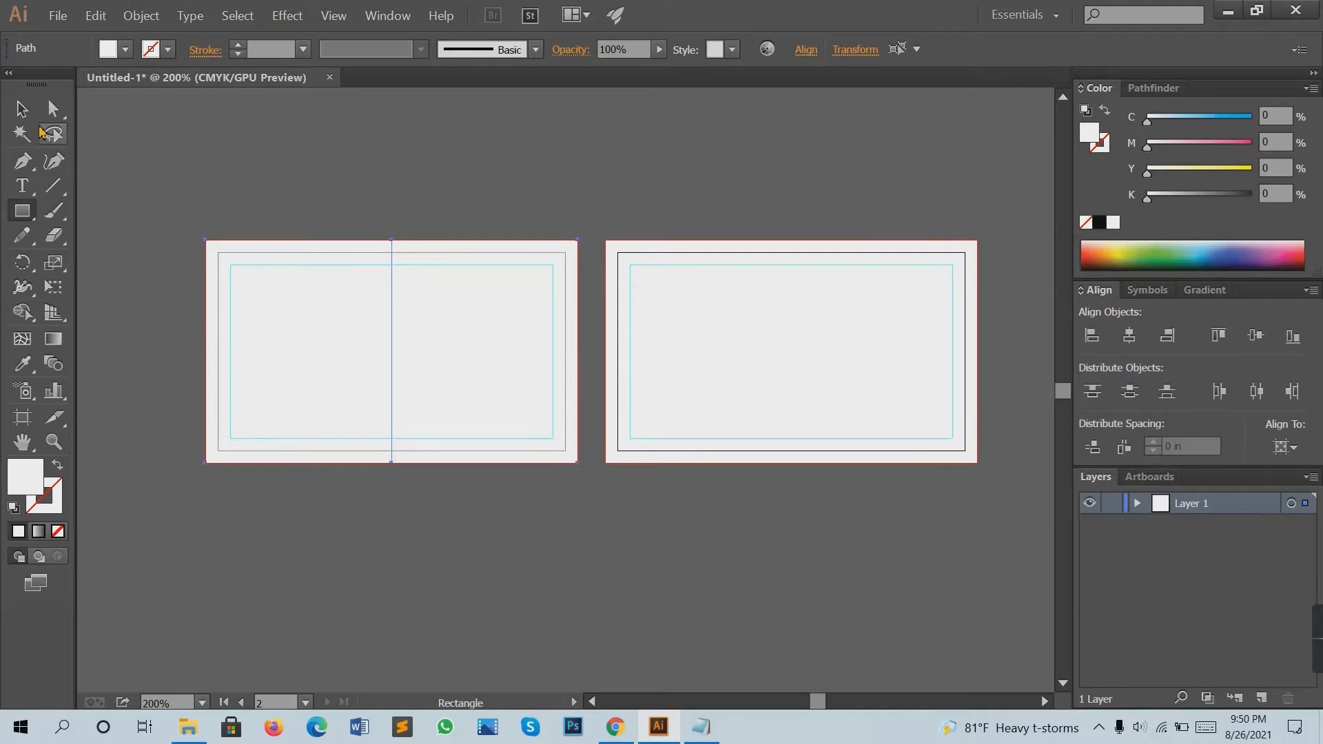
Show the rulers and place a vertical guide along the dividing line between the two halves.
click(27, 116)
key(ctrl+r)
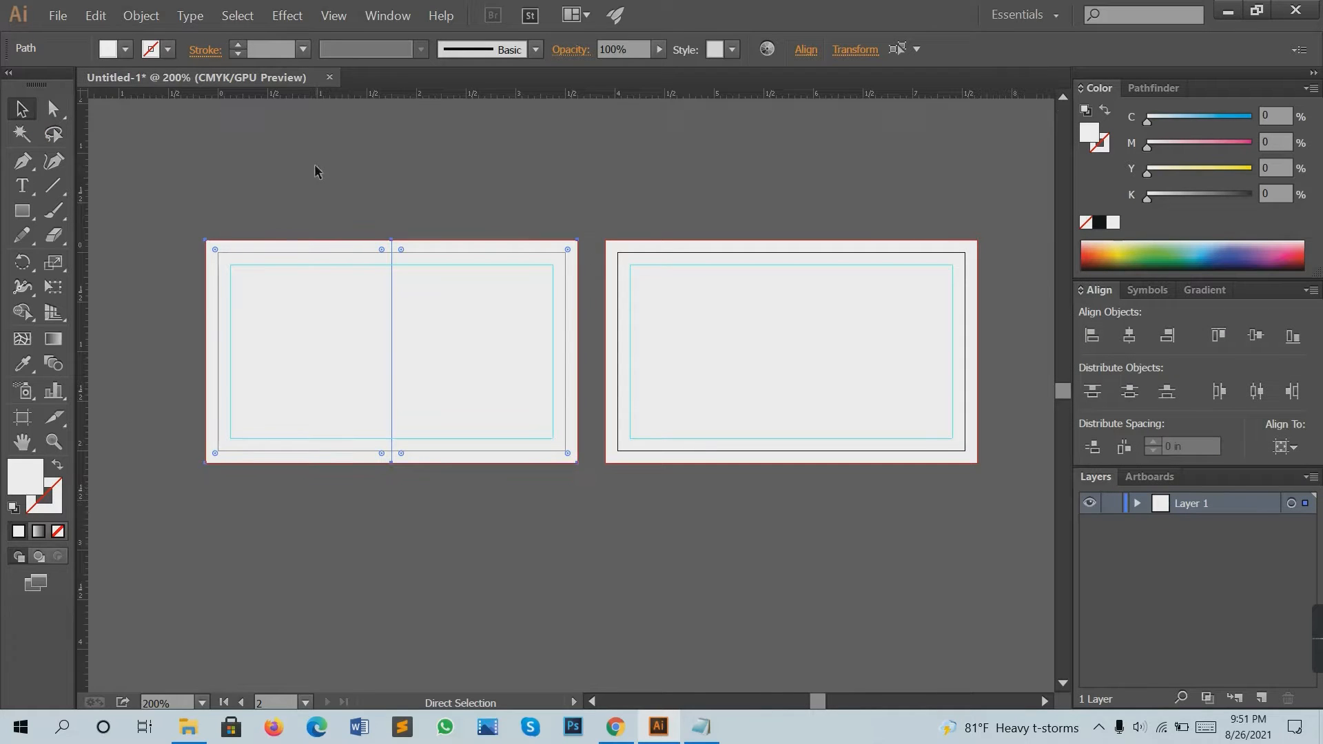
key(v)
drag(145, 242, 389, 363)
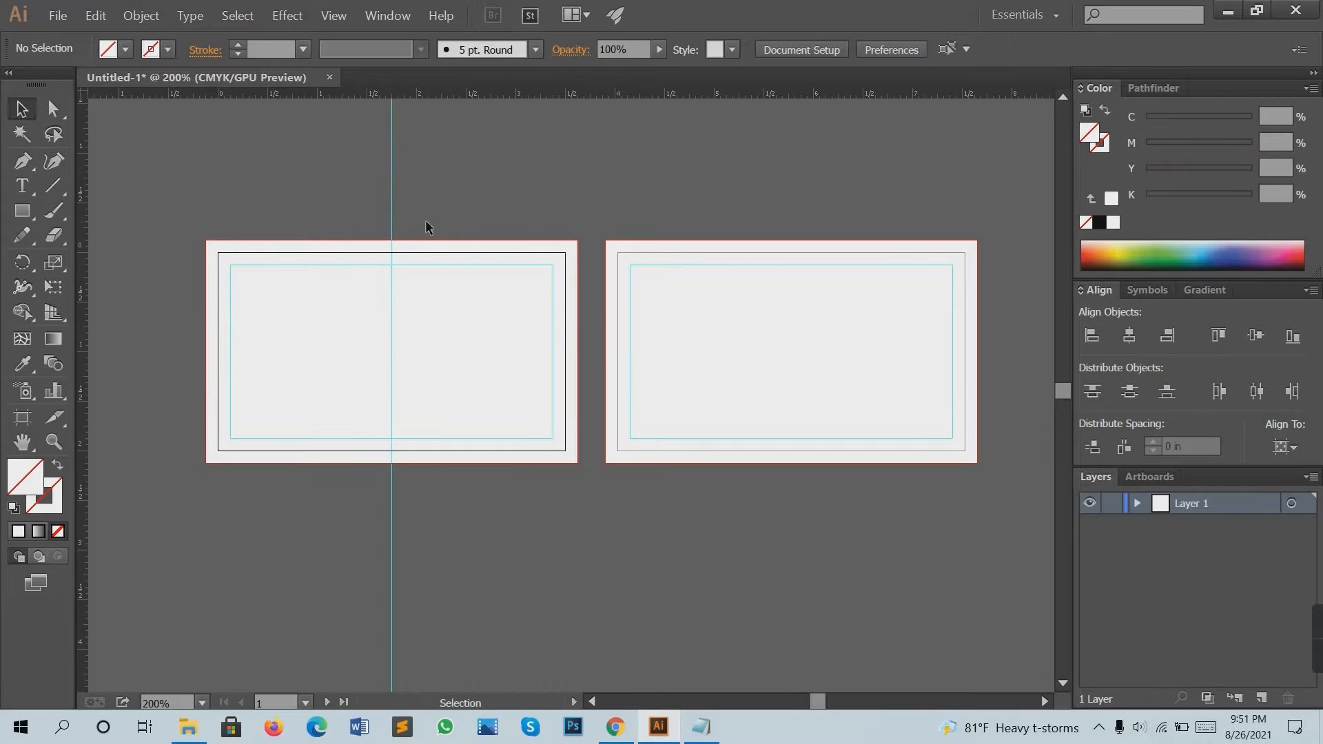
Remove the two split halves from the first artboard, keeping the vertical centre guide.
drag(425, 221, 552, 425)
drag(259, 222, 353, 415)
key(ctrl+shift+a)
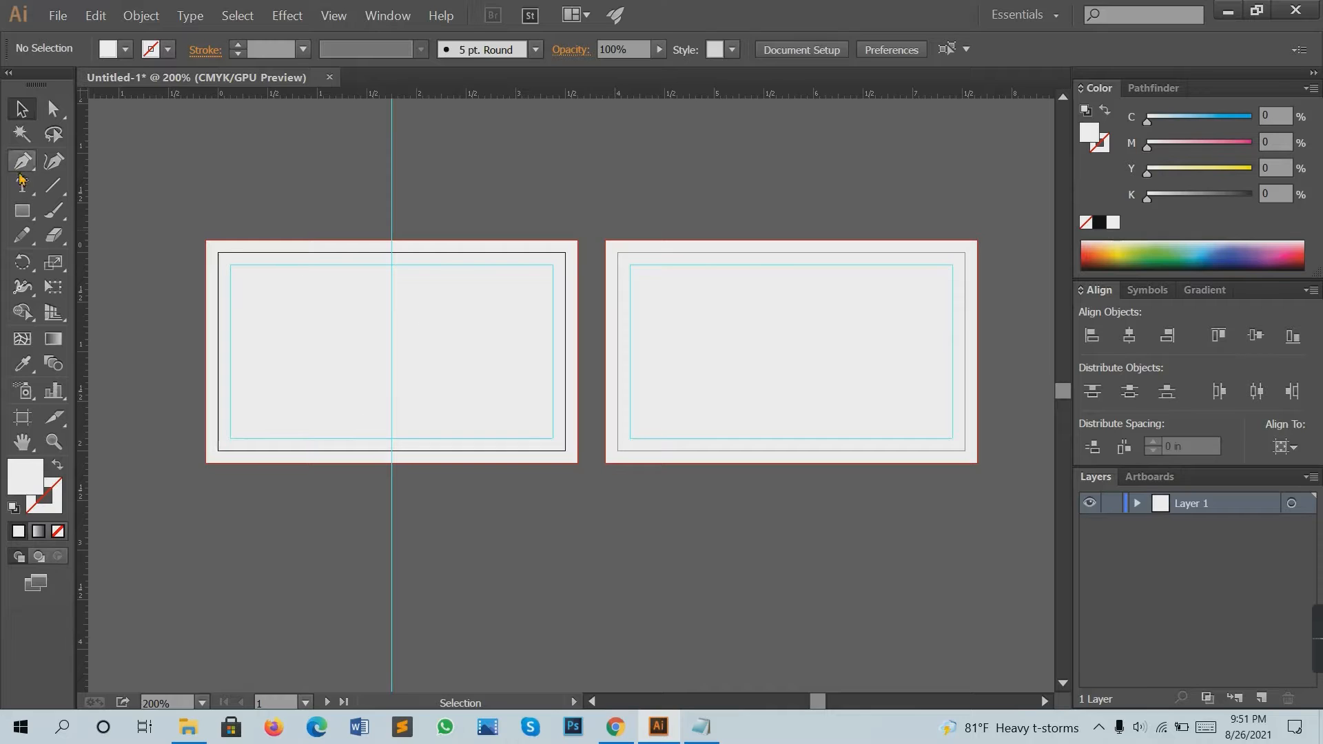
Draw a rectangle from the first artboard's left bleed edge to the centre guide and fill it with black.
click(22, 211)
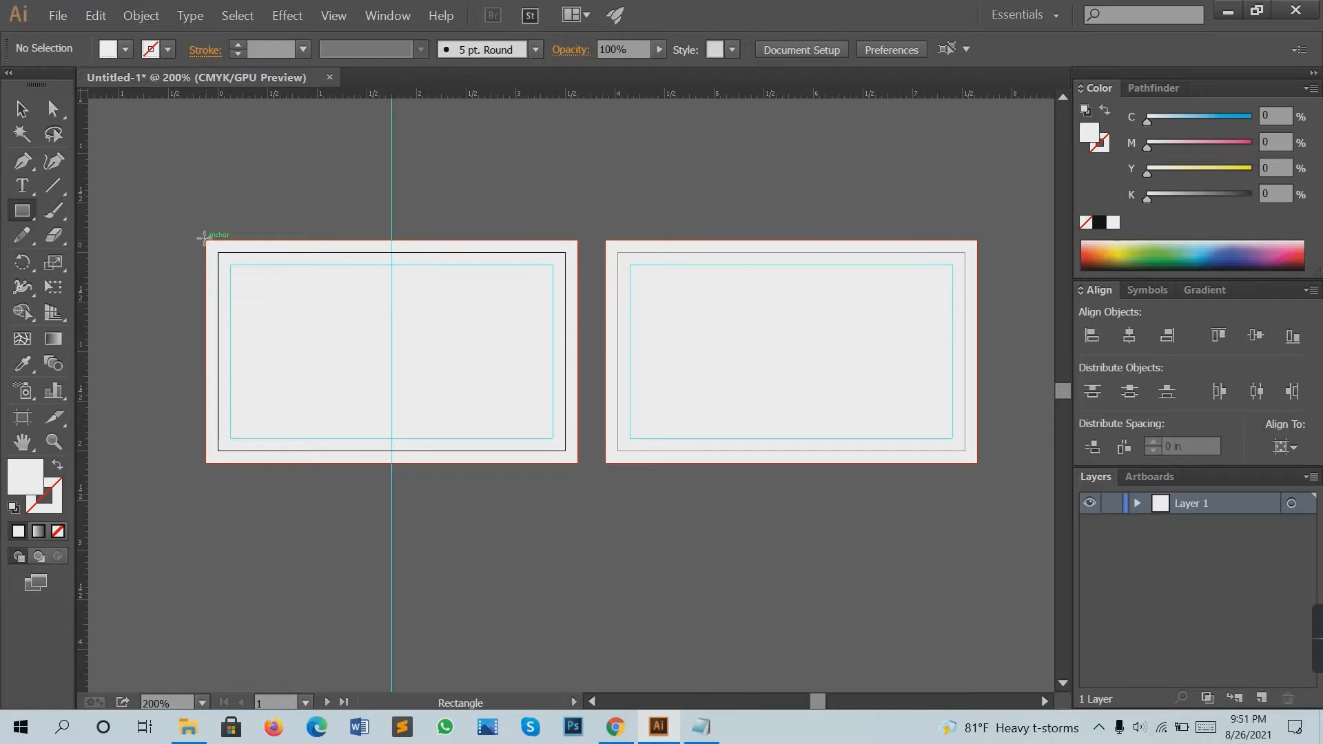
drag(204, 238, 389, 464)
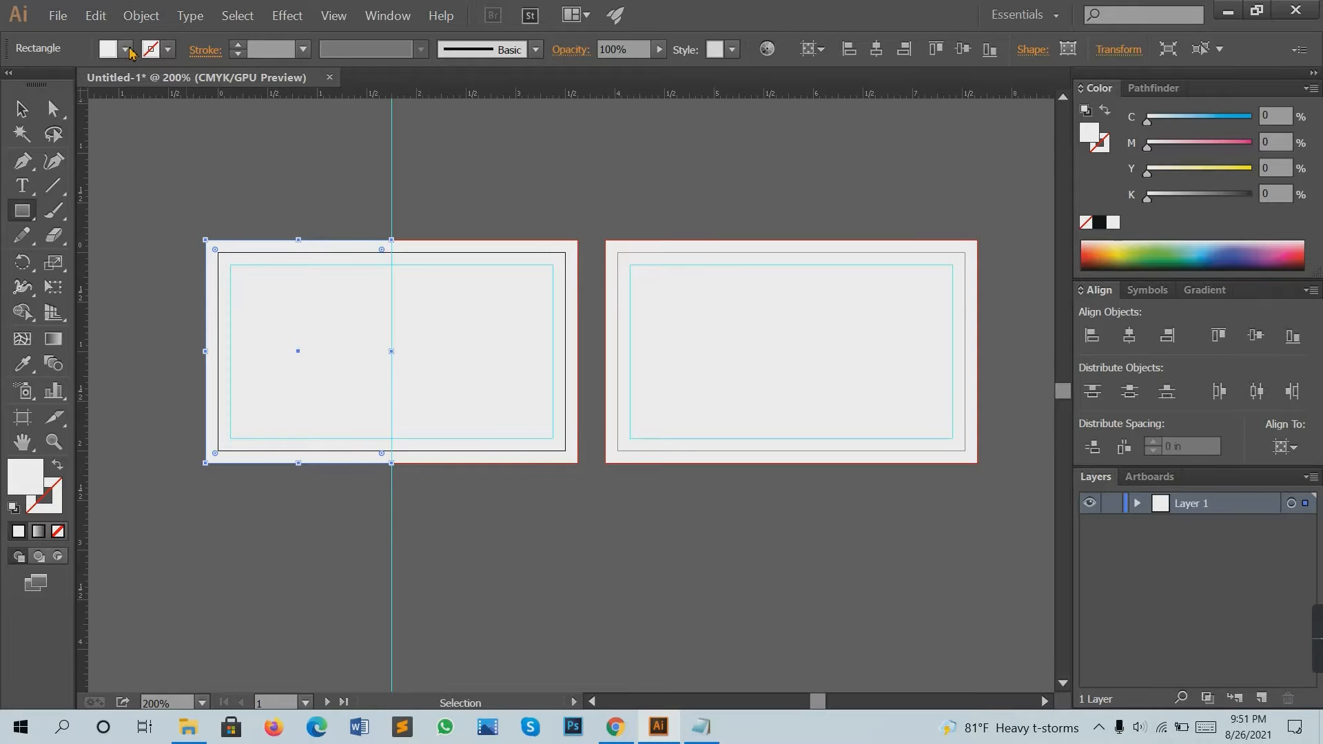
click(125, 49)
click(53, 87)
click(407, 7)
click(22, 109)
click(137, 164)
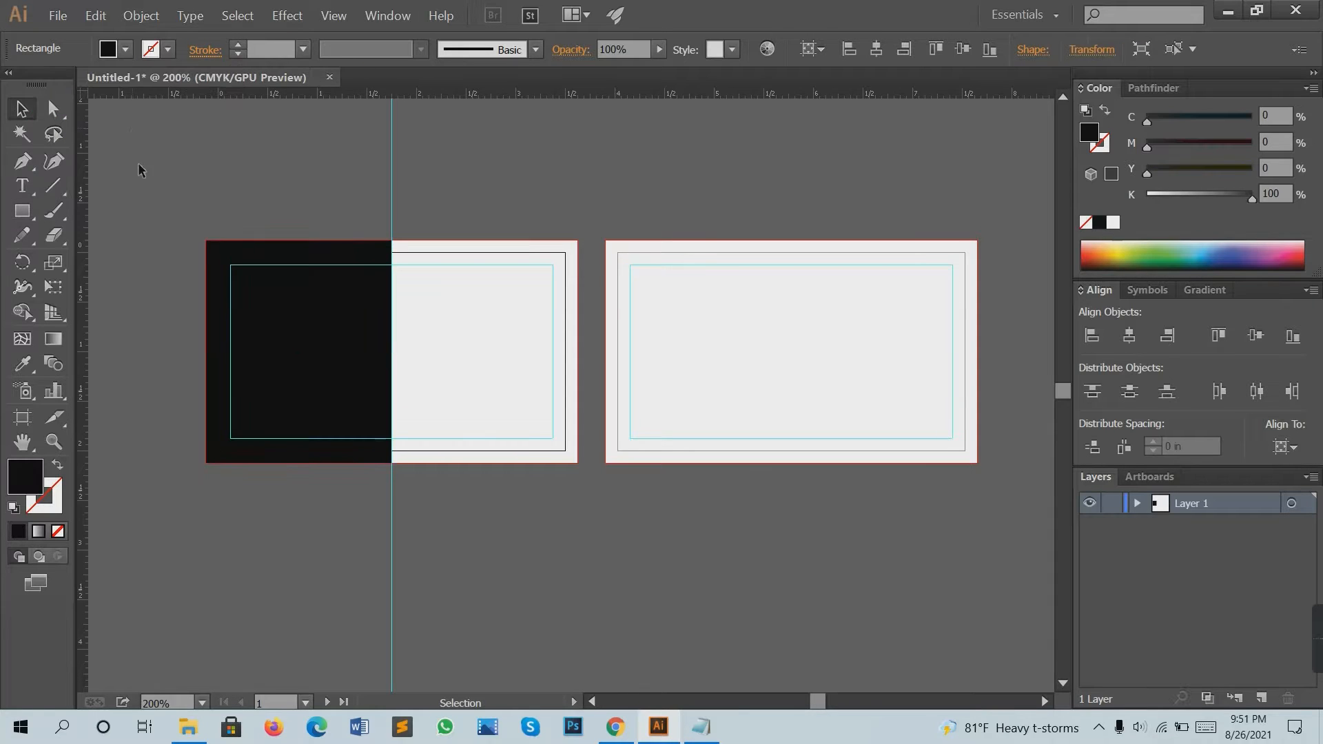
Get the colour code f99f1c from information.txt in Notepad and fill a new rectangle drawn below the artboards in Illustrator with it.
click(700, 727)
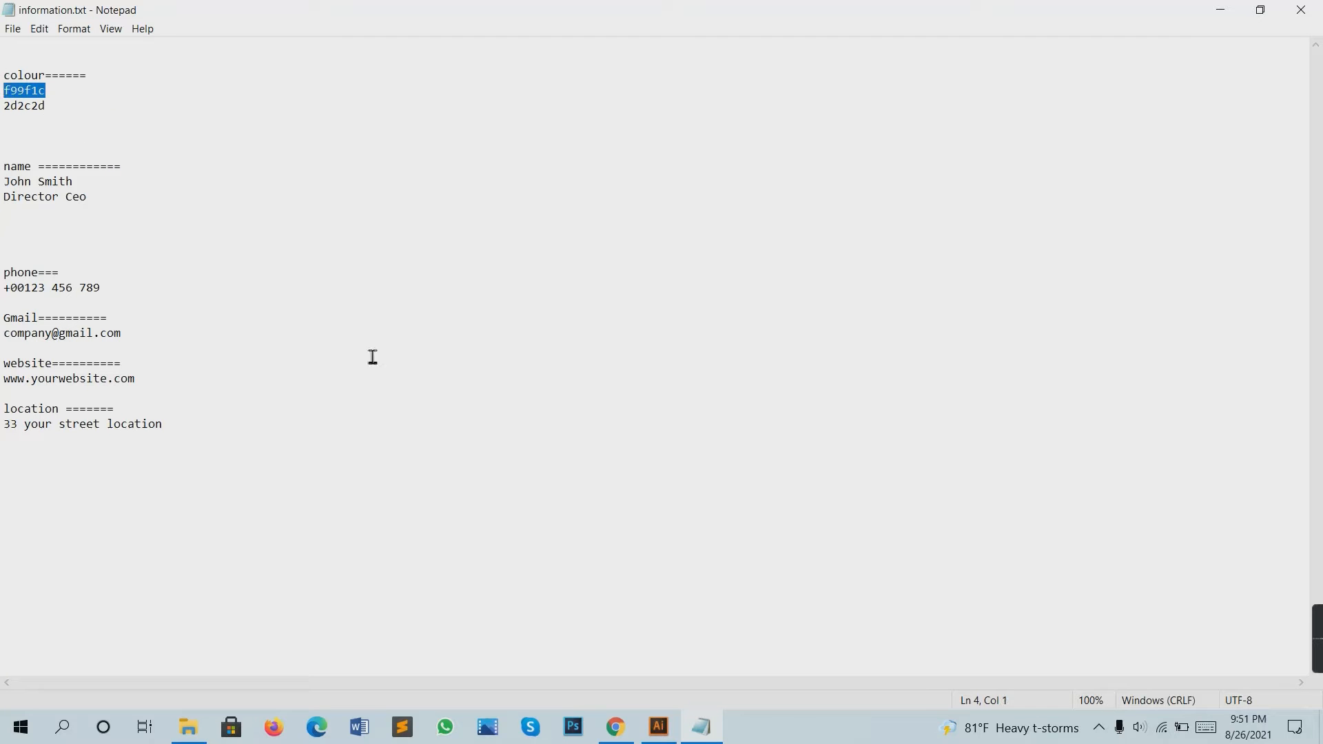
click(658, 726)
click(36, 218)
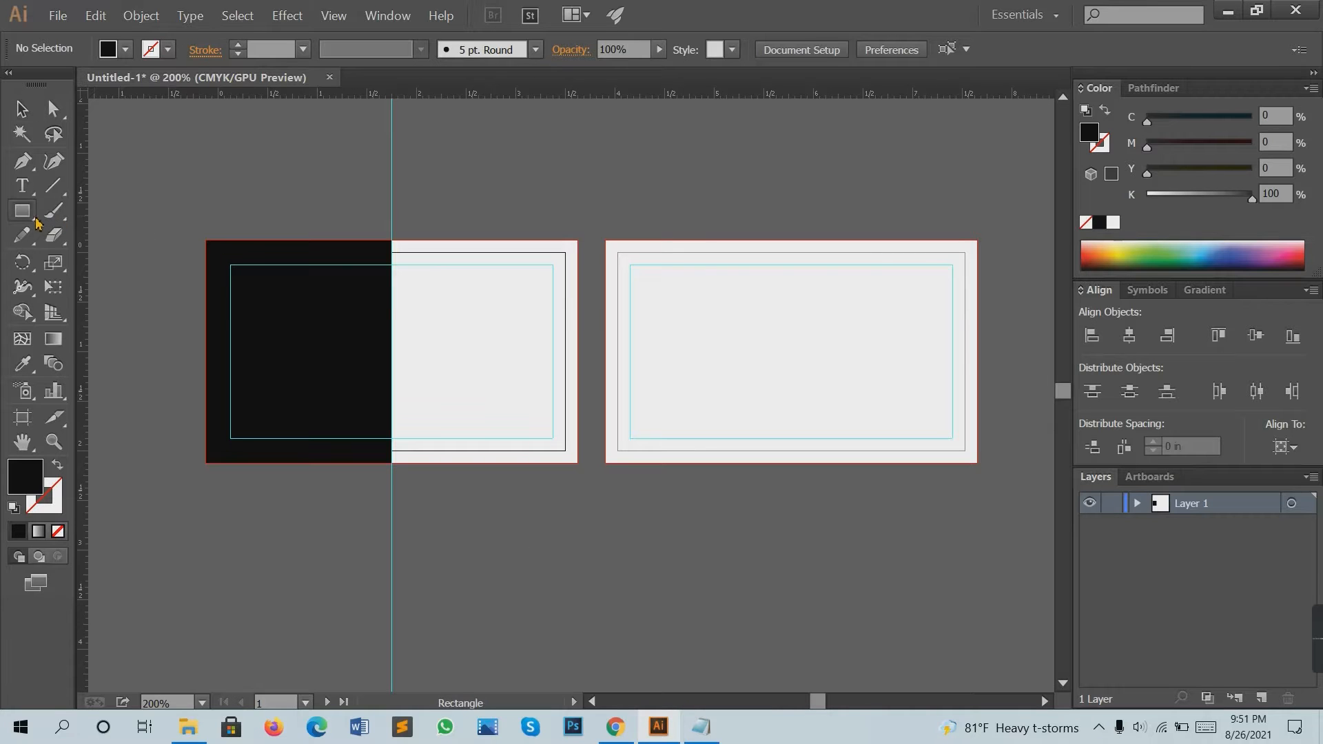
drag(587, 531, 740, 636)
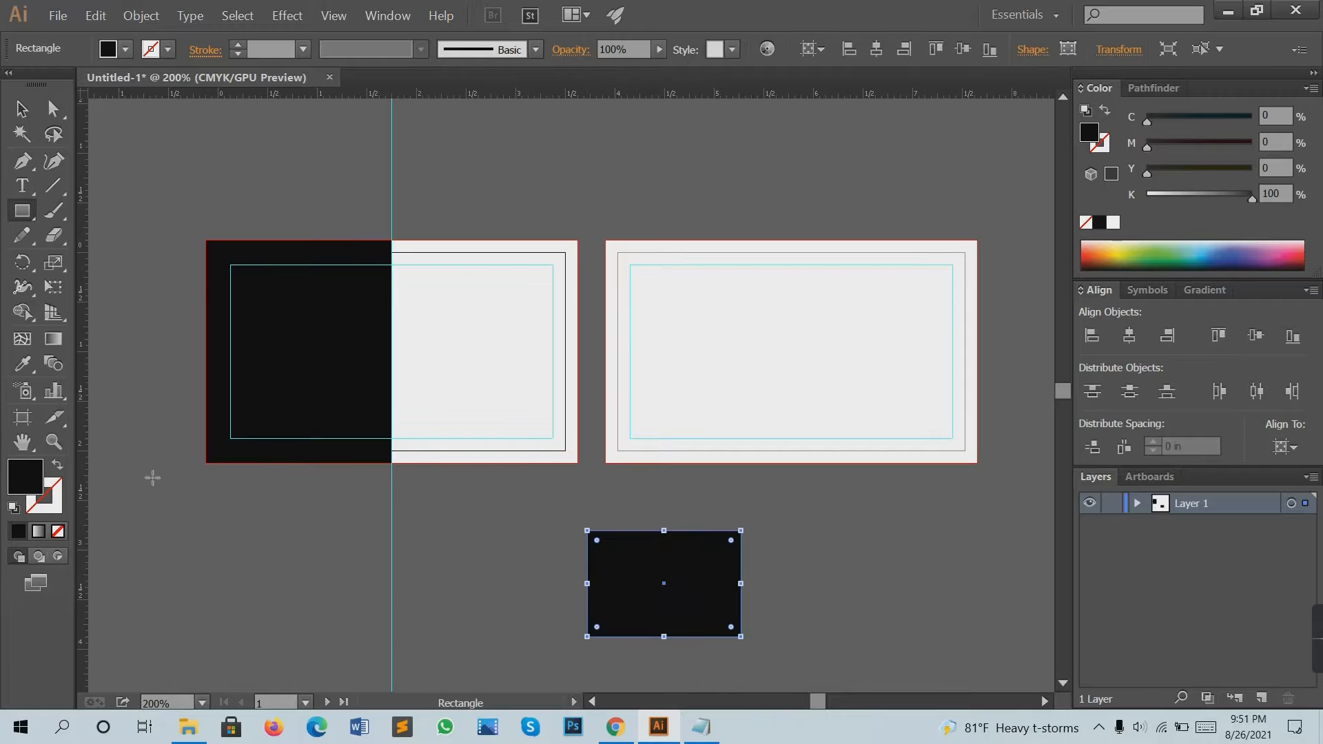
double_click(36, 475)
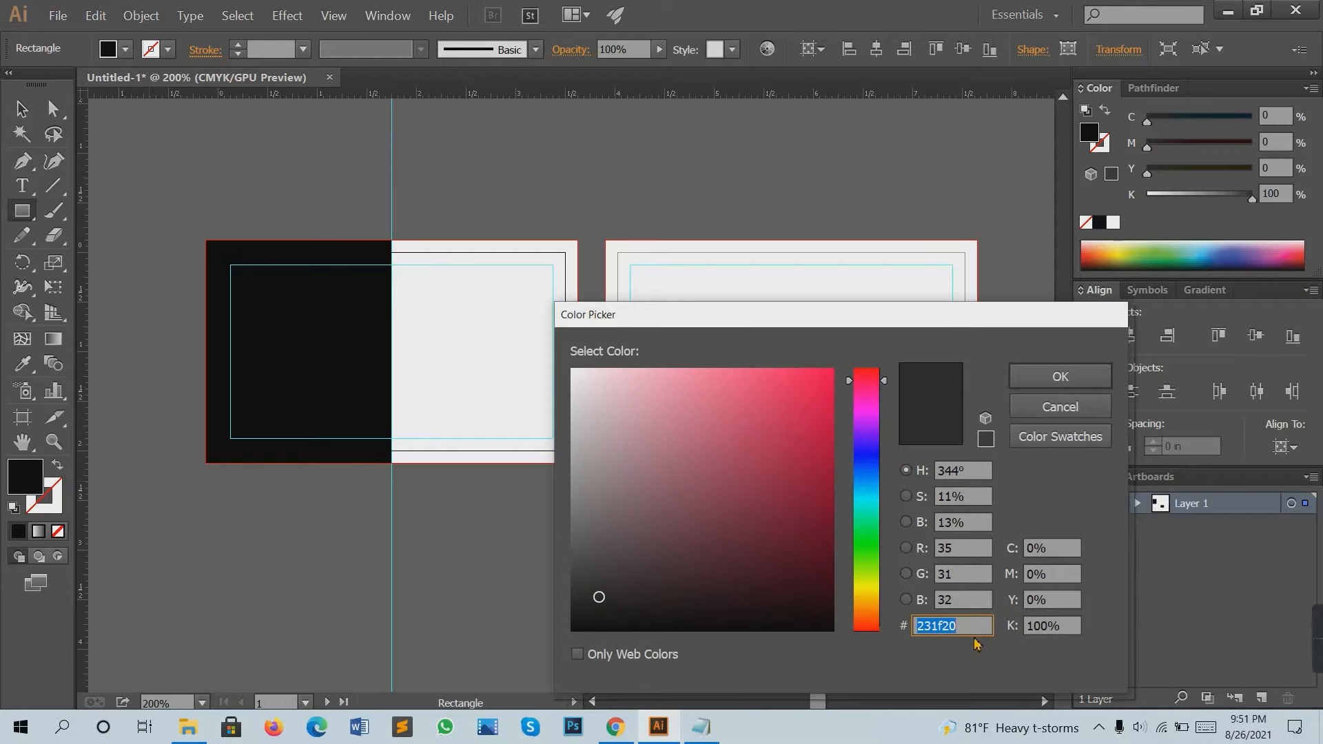
text(f99f1c)
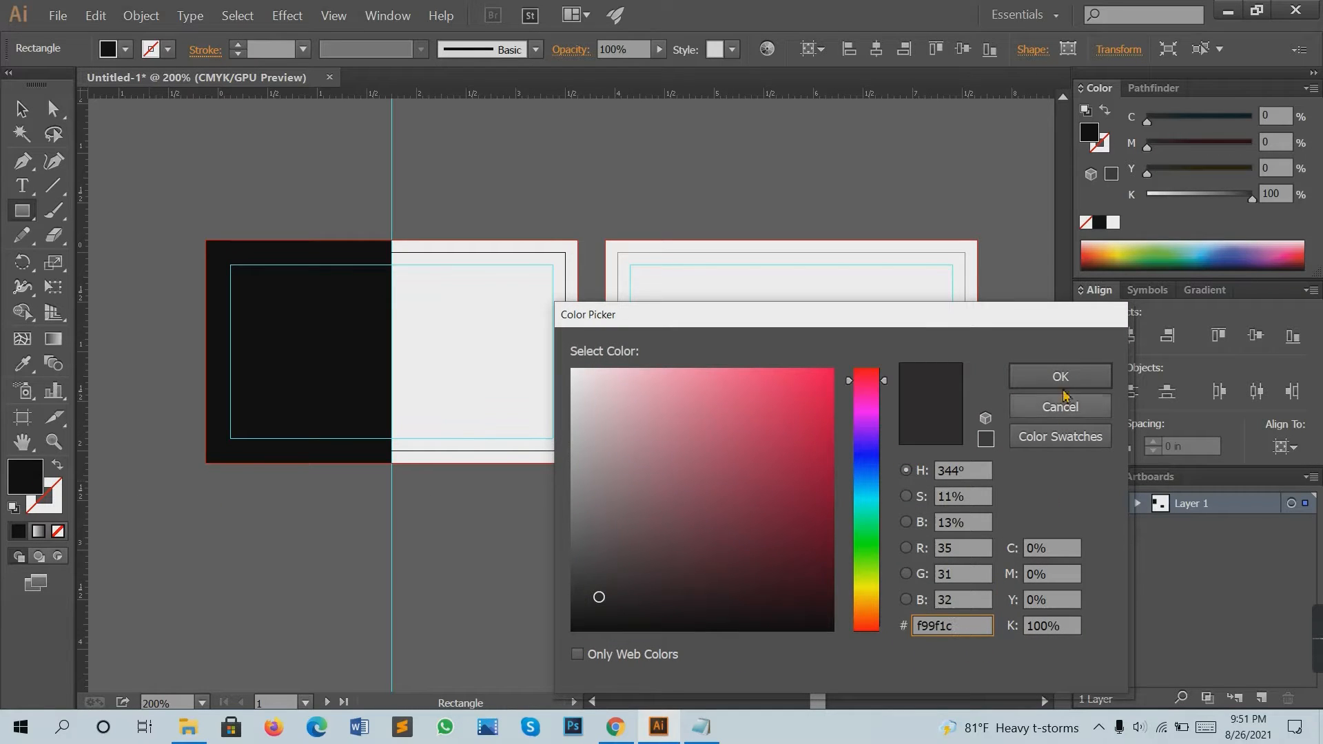
click(1060, 381)
click(21, 108)
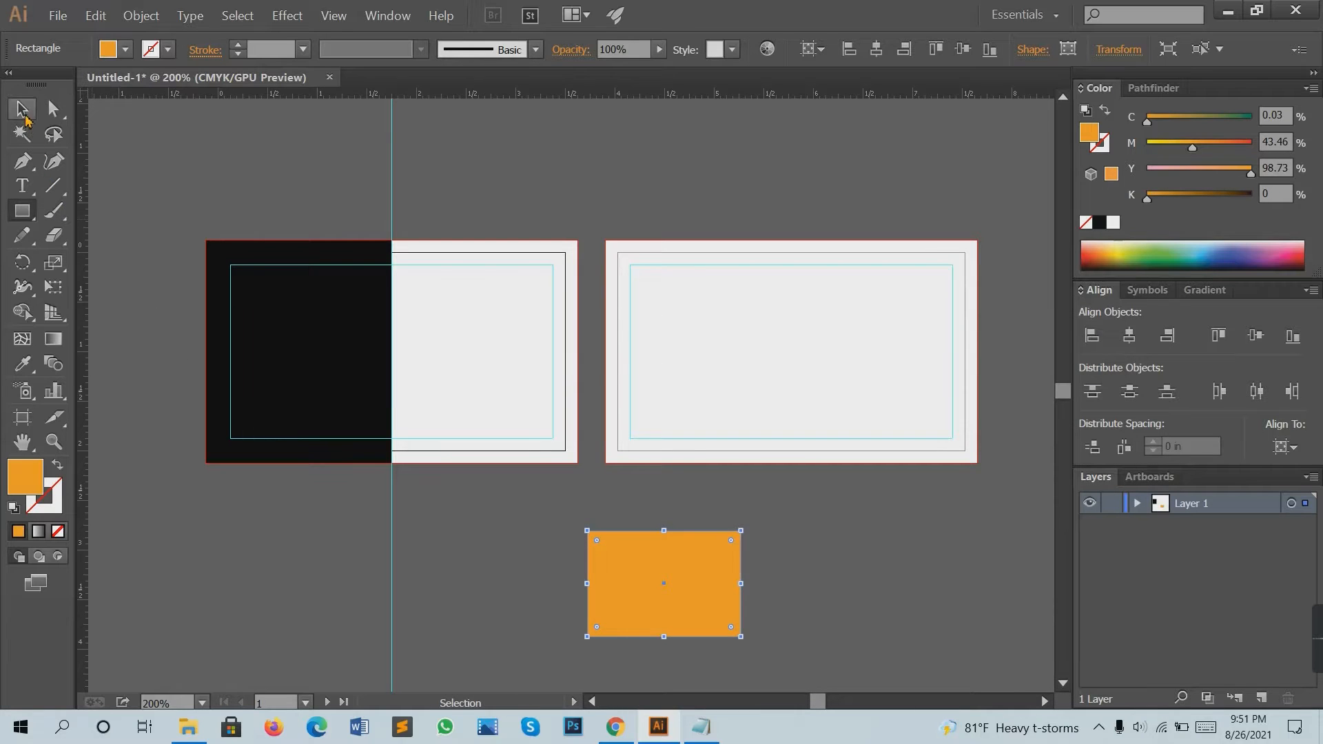
Duplicate the orange rectangle beside the original and fill the copy with colour code 2d2c2d from information.txt in Notepad.
drag(668, 606, 482, 581)
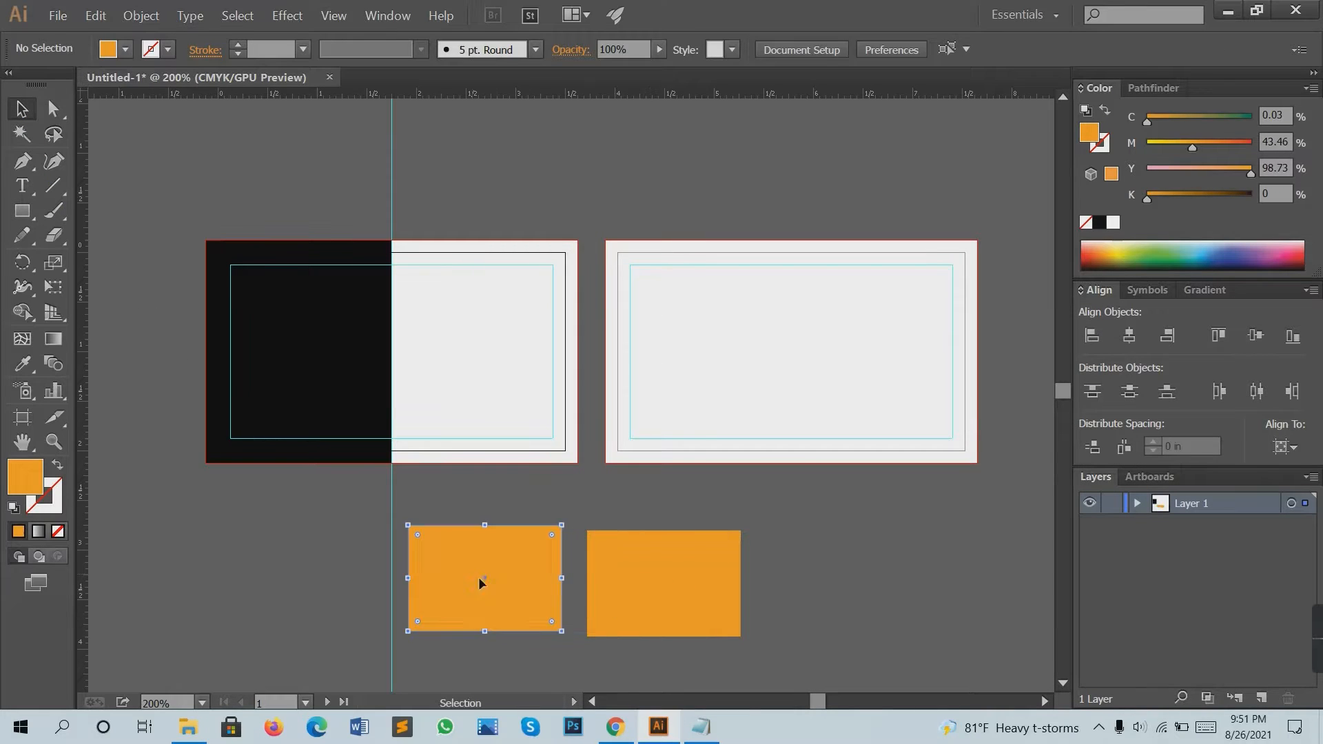
click(701, 727)
click(54, 110)
double_click(46, 112)
key(ctrl+c)
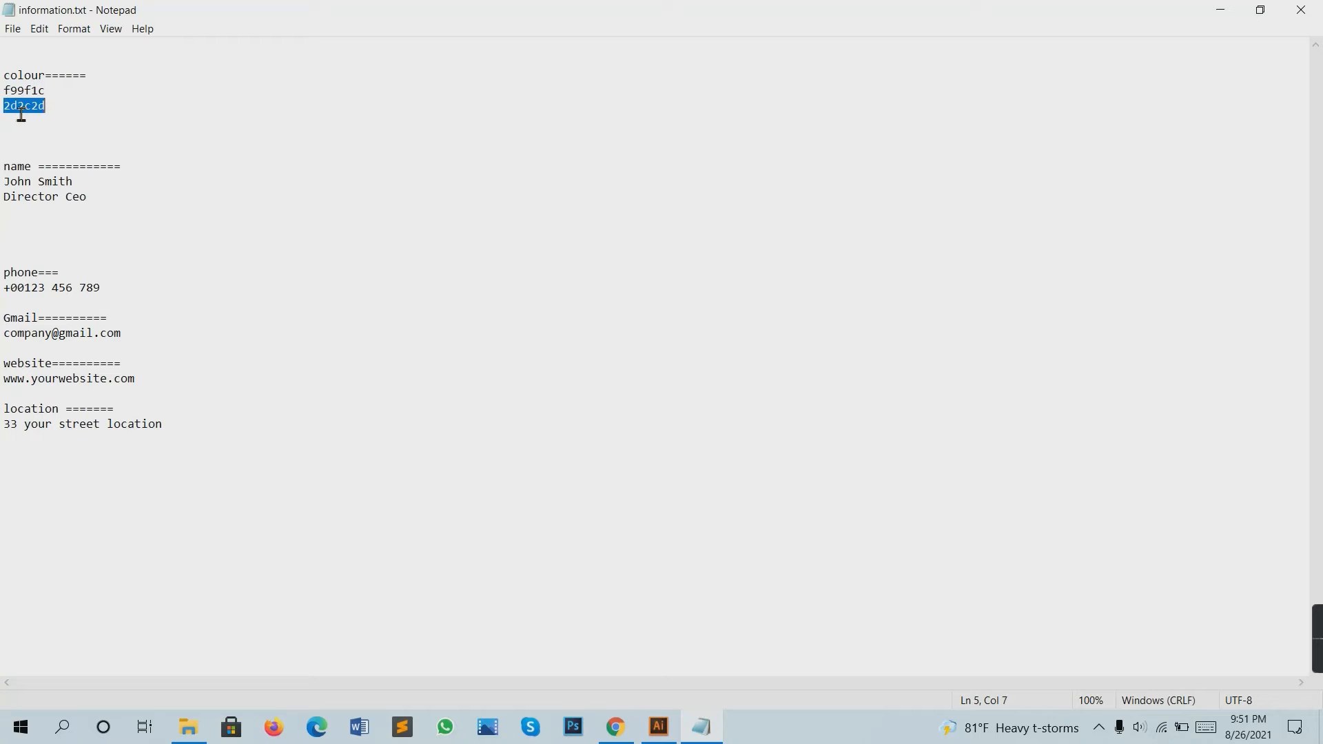
click(658, 727)
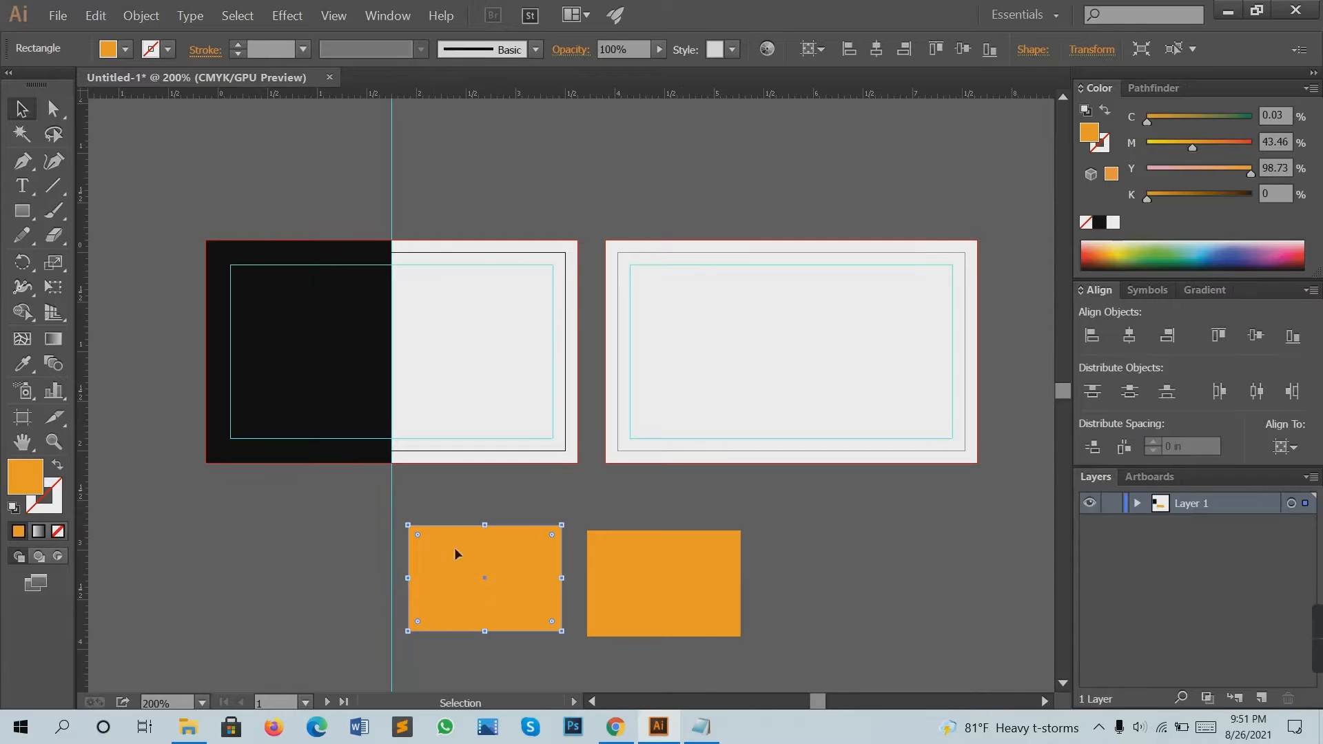
double_click(30, 485)
key(ctrl+v)
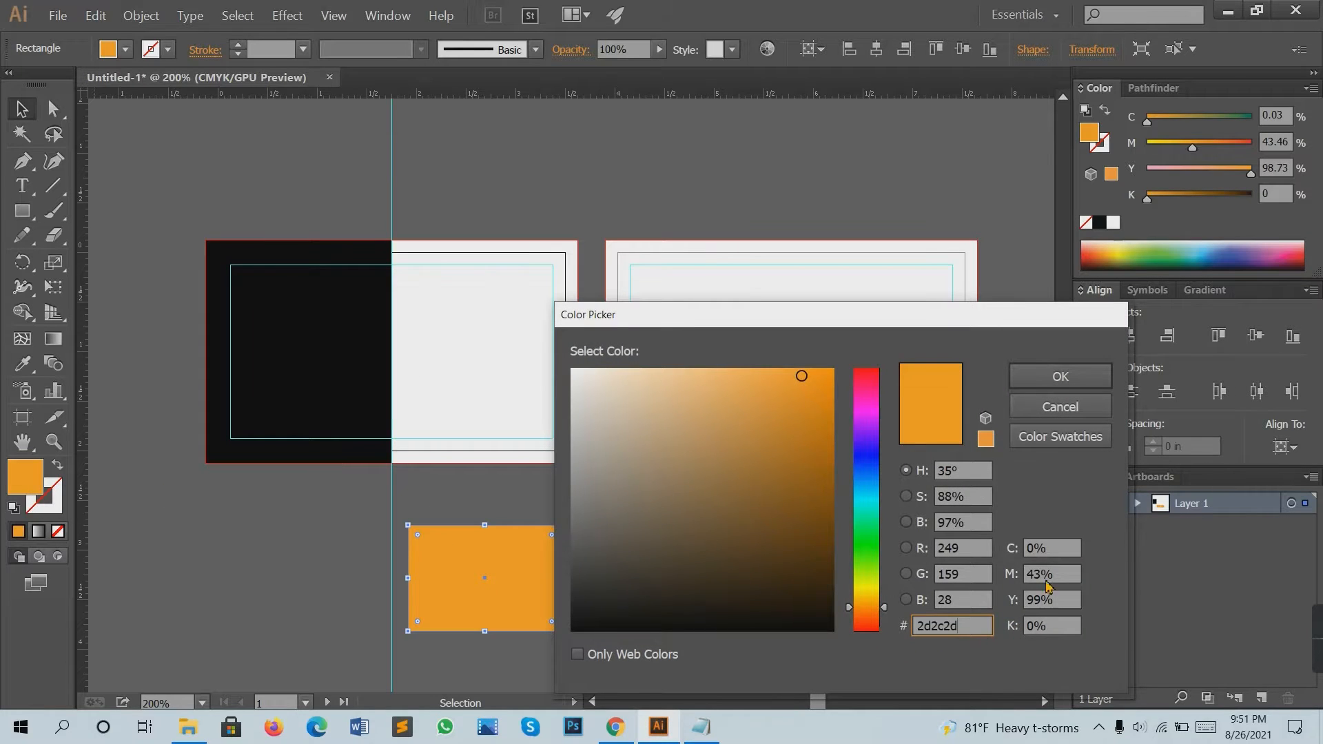
click(1062, 376)
key(ctrl+minus)
click(767, 560)
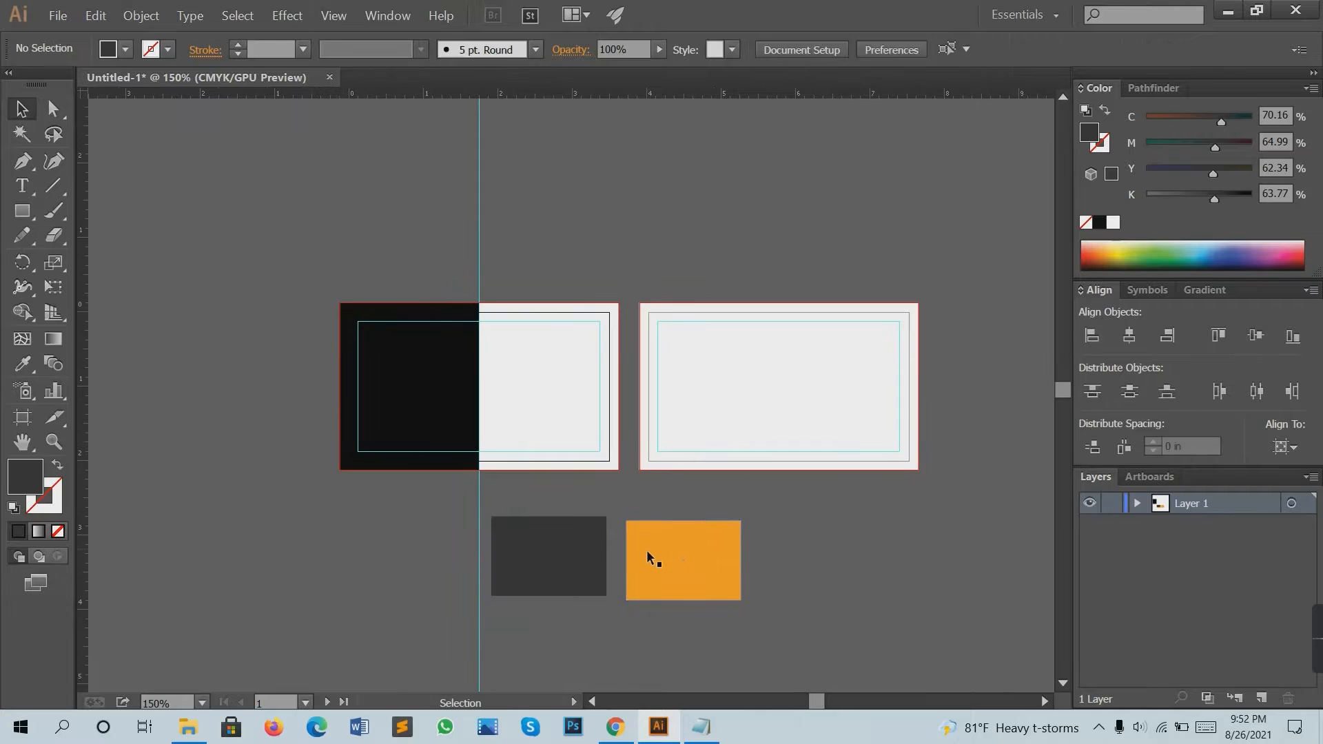
Recolour the black half of the first artboard by sampling the dark grey swatch rectangle with the Eyedropper.
drag(647, 549, 555, 576)
click(272, 451)
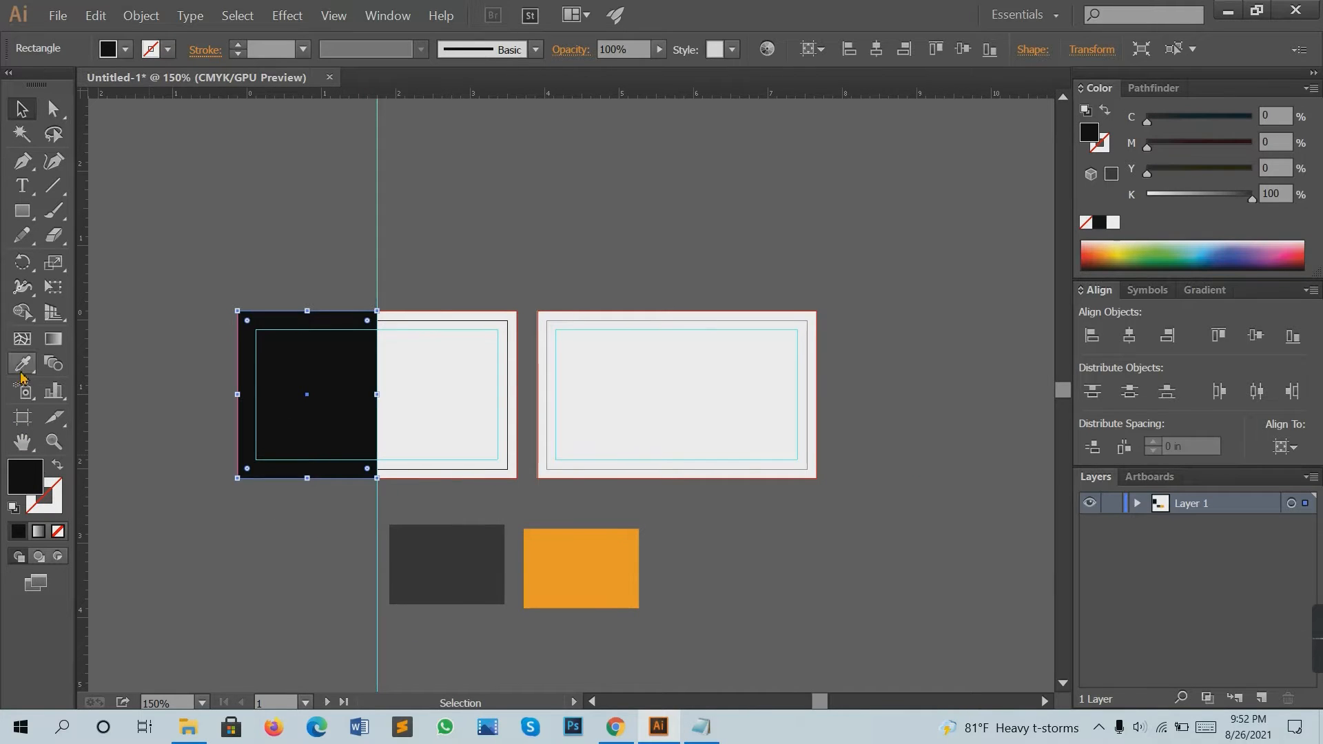
click(23, 363)
click(463, 555)
click(22, 108)
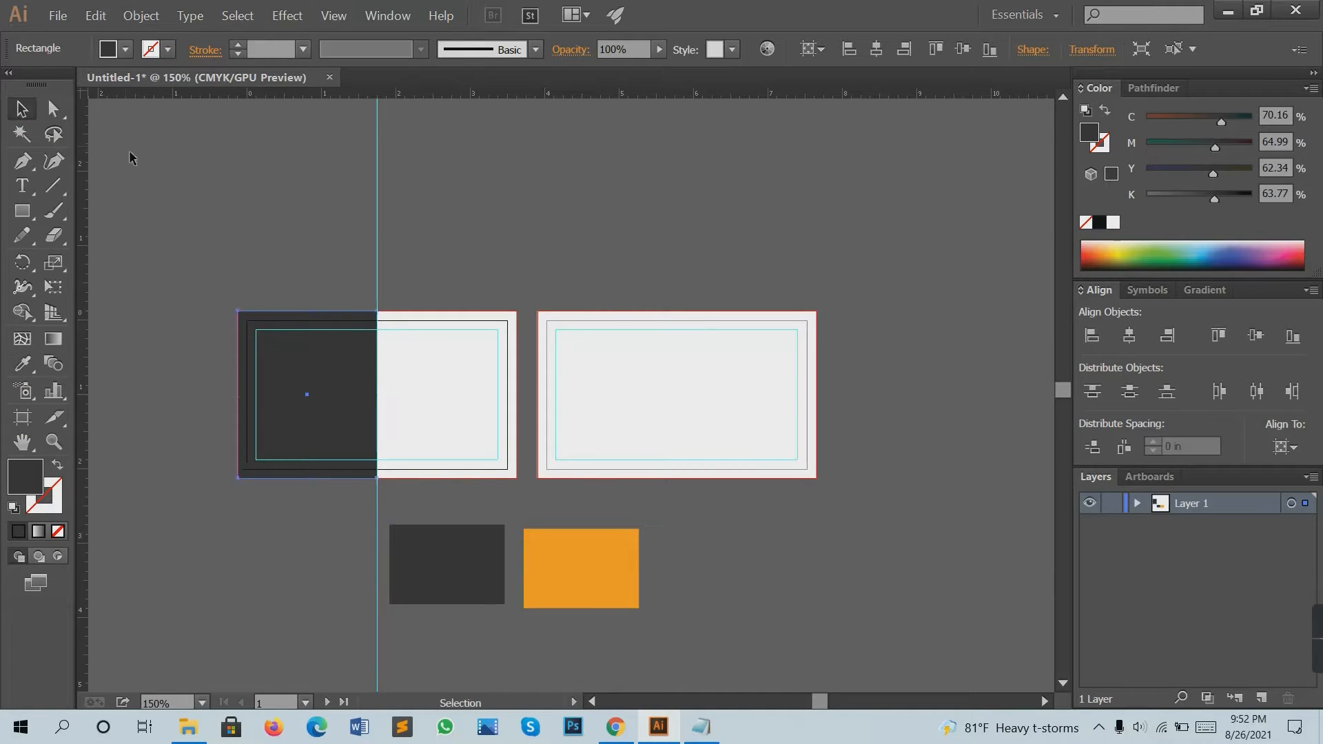
click(130, 156)
Move the orange and dark grey swatch rectangles below the first artboard's dark half, with the grey one overlapping the orange one.
scroll(307, 342, up, 1)
drag(401, 500, 402, 417)
drag(674, 561, 240, 541)
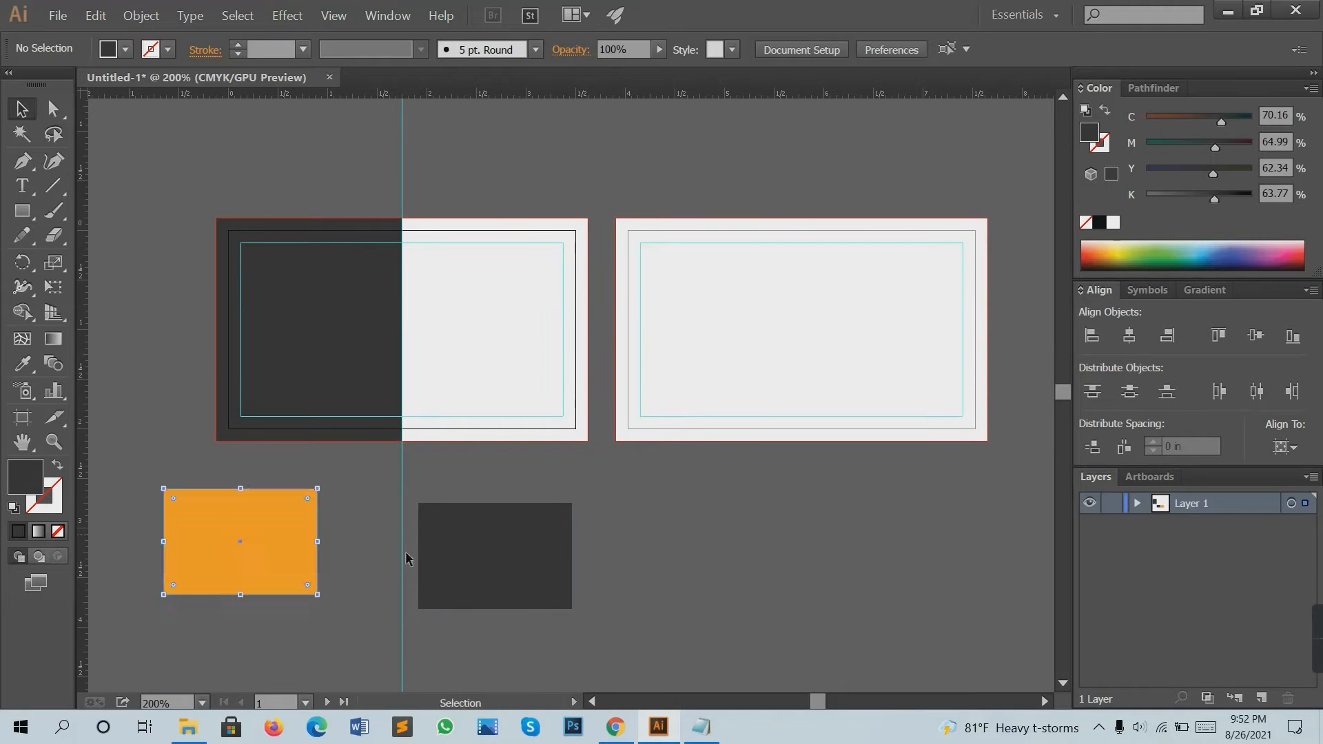
drag(495, 556, 228, 603)
click(357, 552)
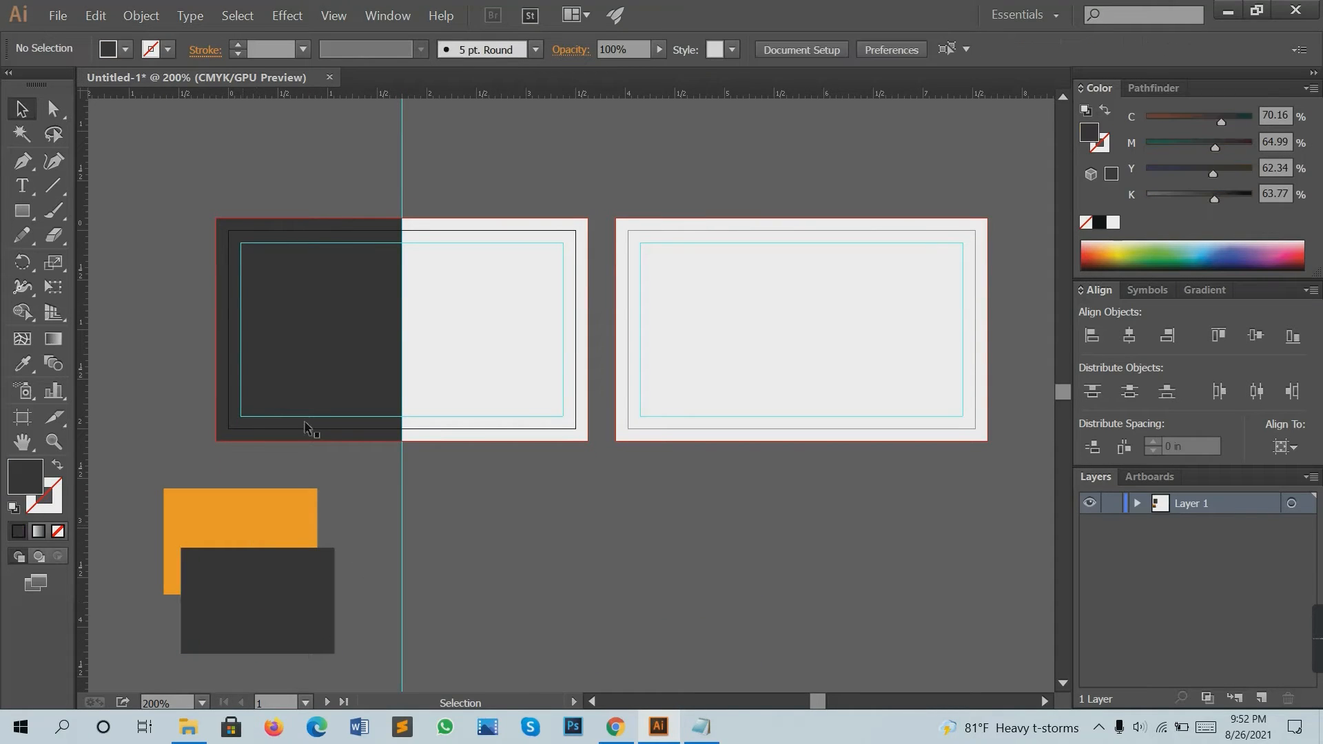
scroll(365, 408, up, 1)
scroll(371, 413, down, 1)
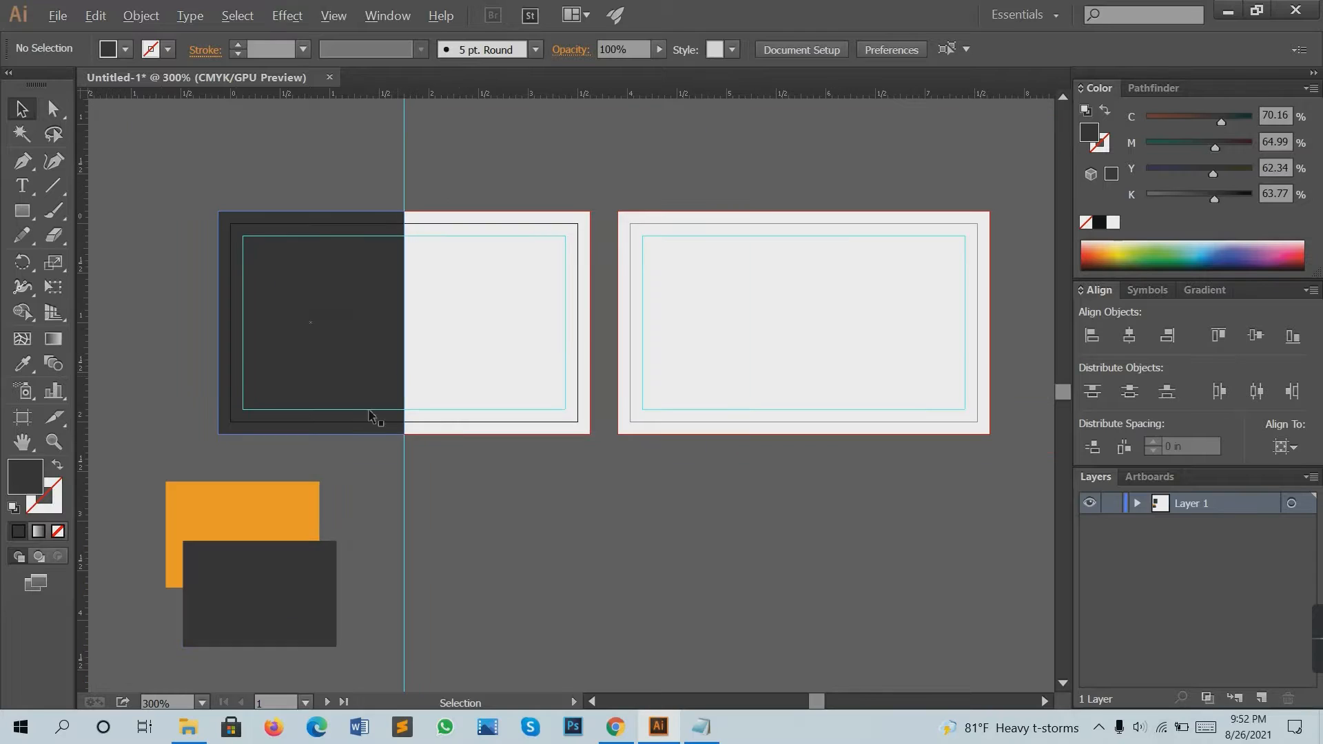
Draw a triangle below the first artboard with the Polygon tool and sample the orange swatch to fill it.
click(22, 211)
click(111, 286)
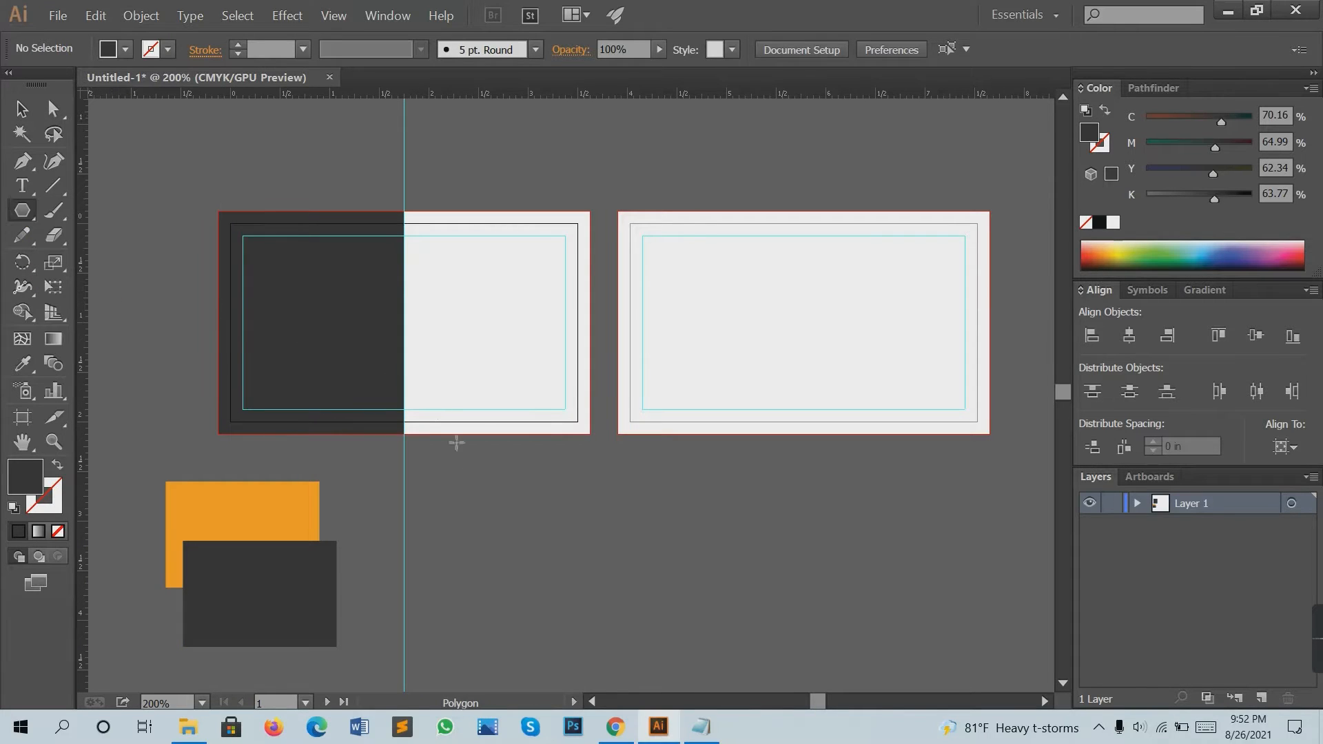
drag(530, 505, 532, 446)
click(28, 107)
click(23, 364)
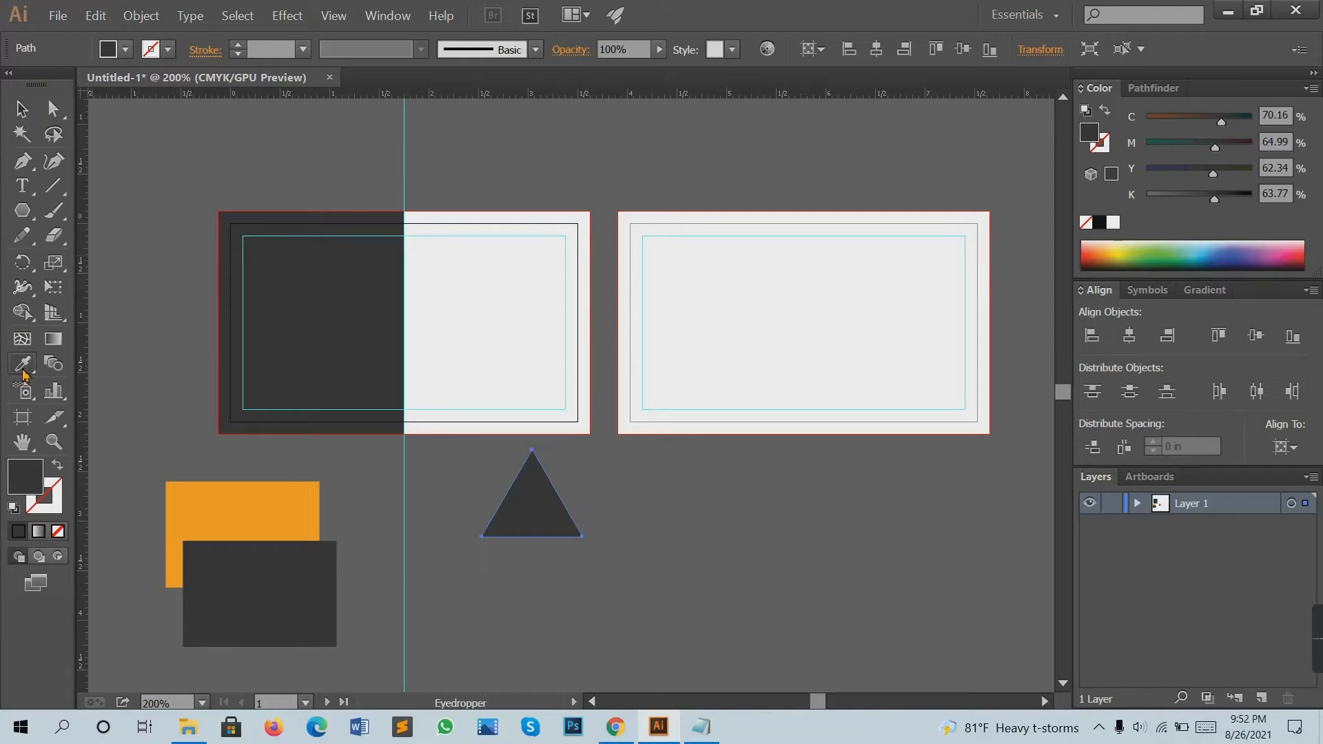
click(241, 510)
click(23, 108)
click(374, 324)
Rotate the triangle to point left, shrink it and place it on the dark half with its base against the centre guide.
key(space)
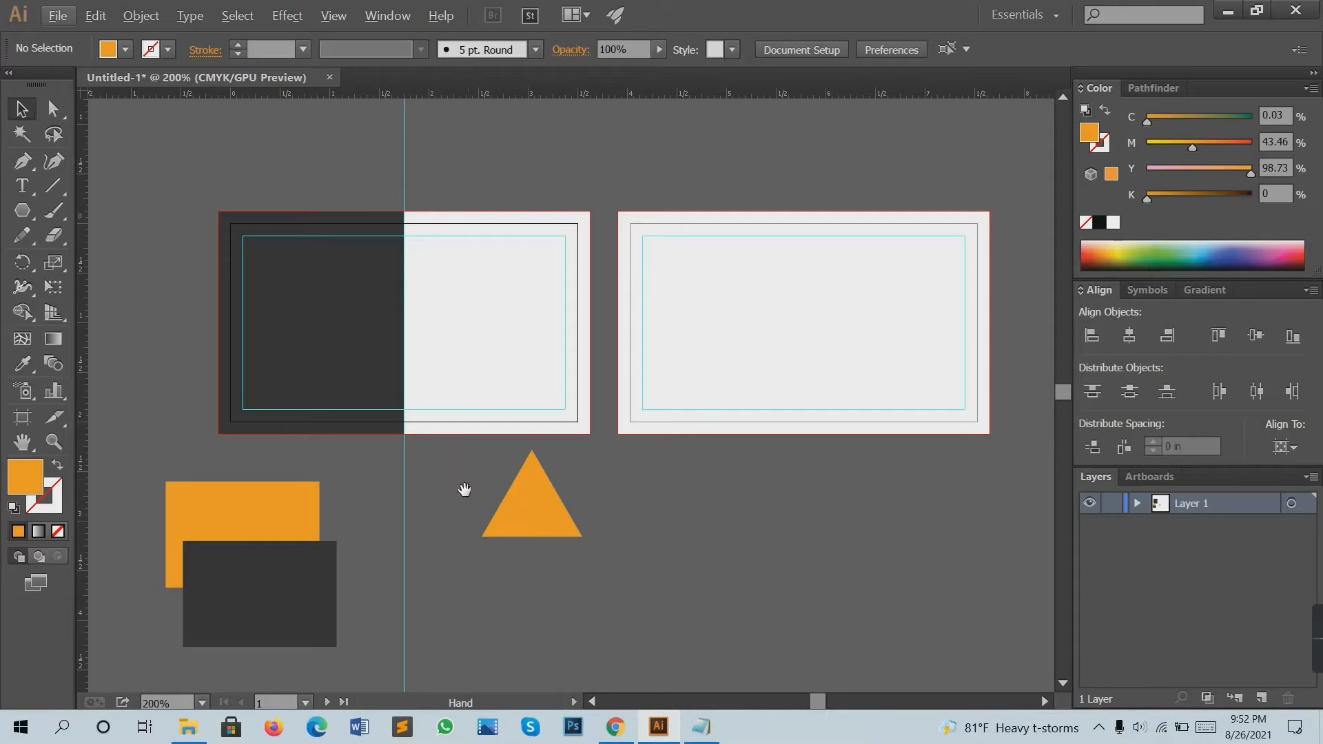
drag(463, 490, 529, 494)
drag(597, 456, 496, 251)
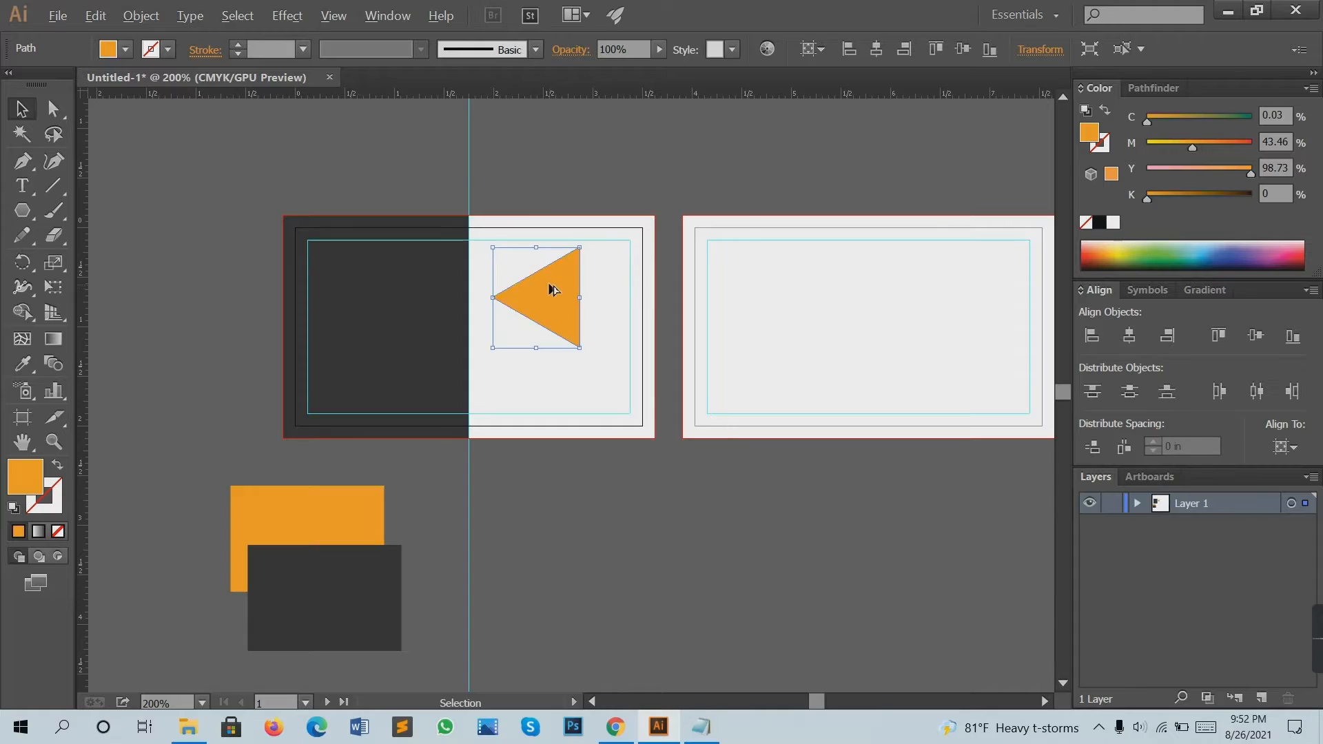
scroll(553, 290, up, 2)
drag(511, 315, 509, 364)
click(520, 346)
scroll(521, 346, down, 1)
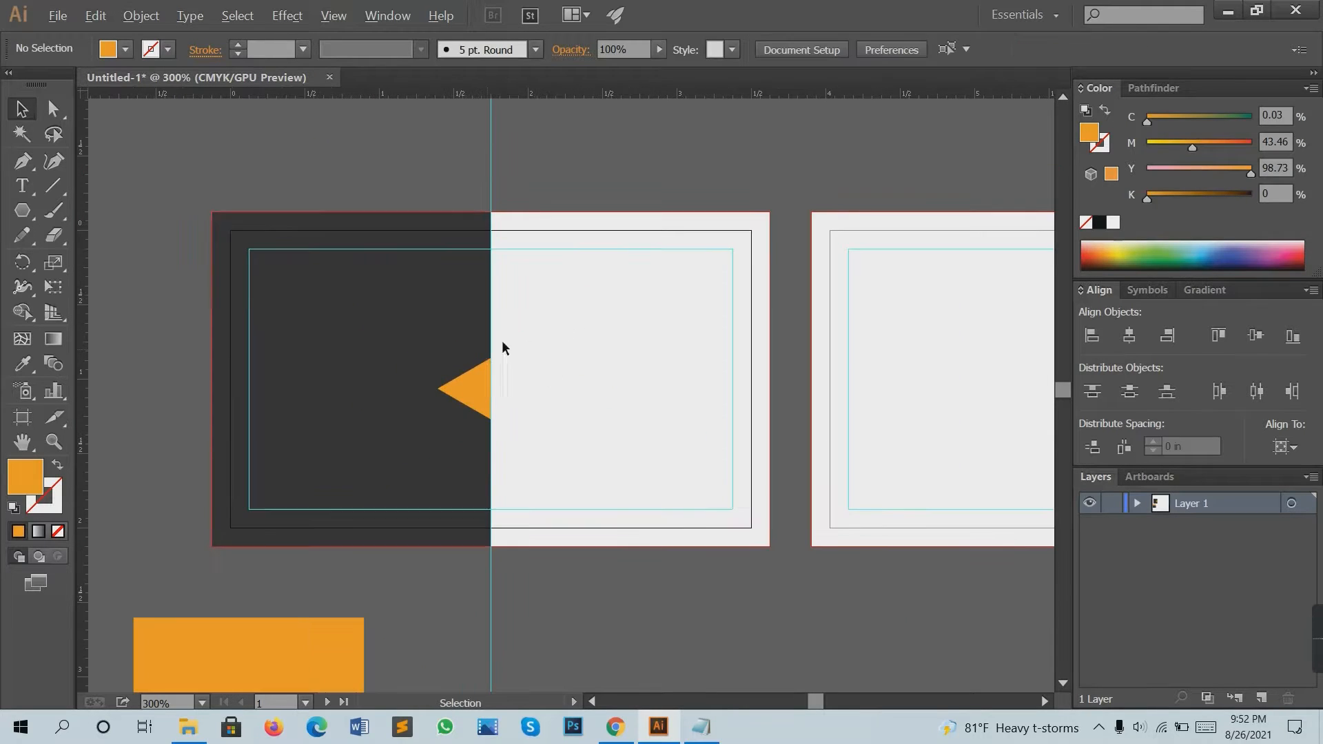
Centre the orange triangle vertically on the first artboard using Align to Artboard.
click(481, 399)
click(1283, 447)
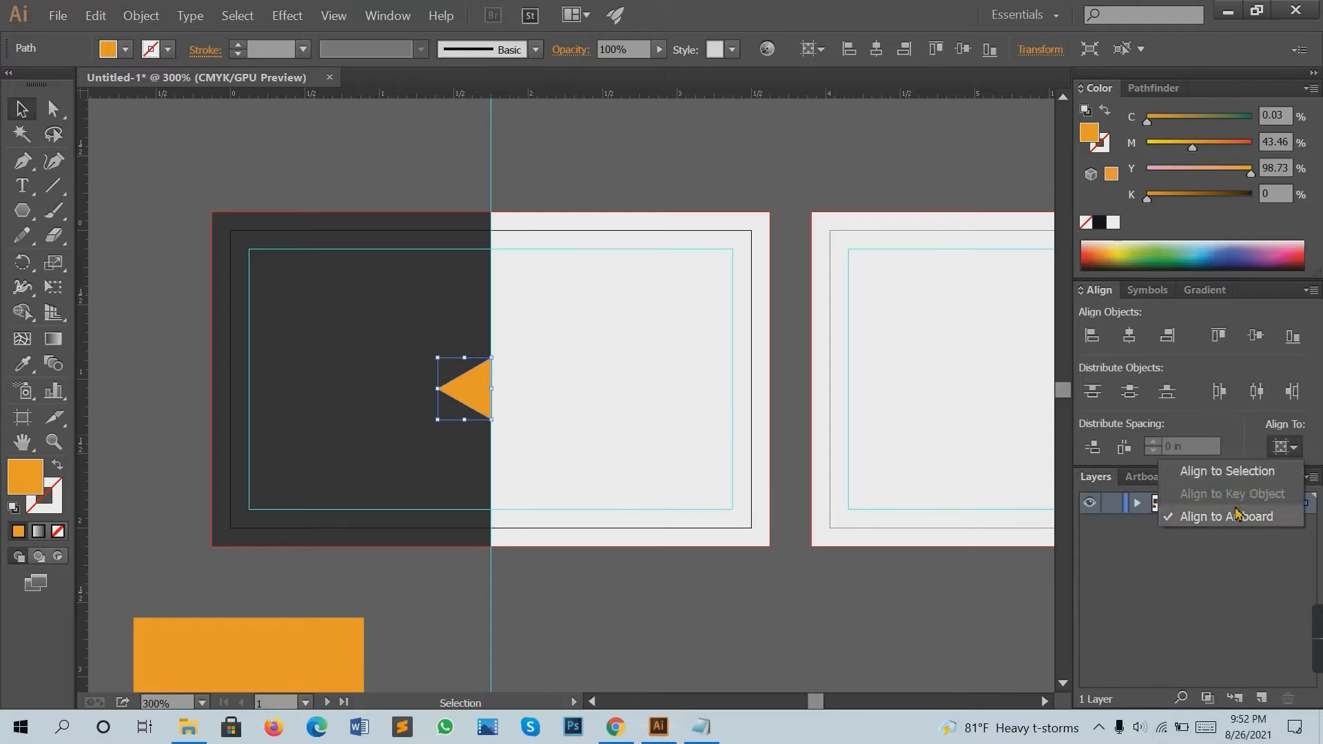
click(1237, 514)
click(1255, 337)
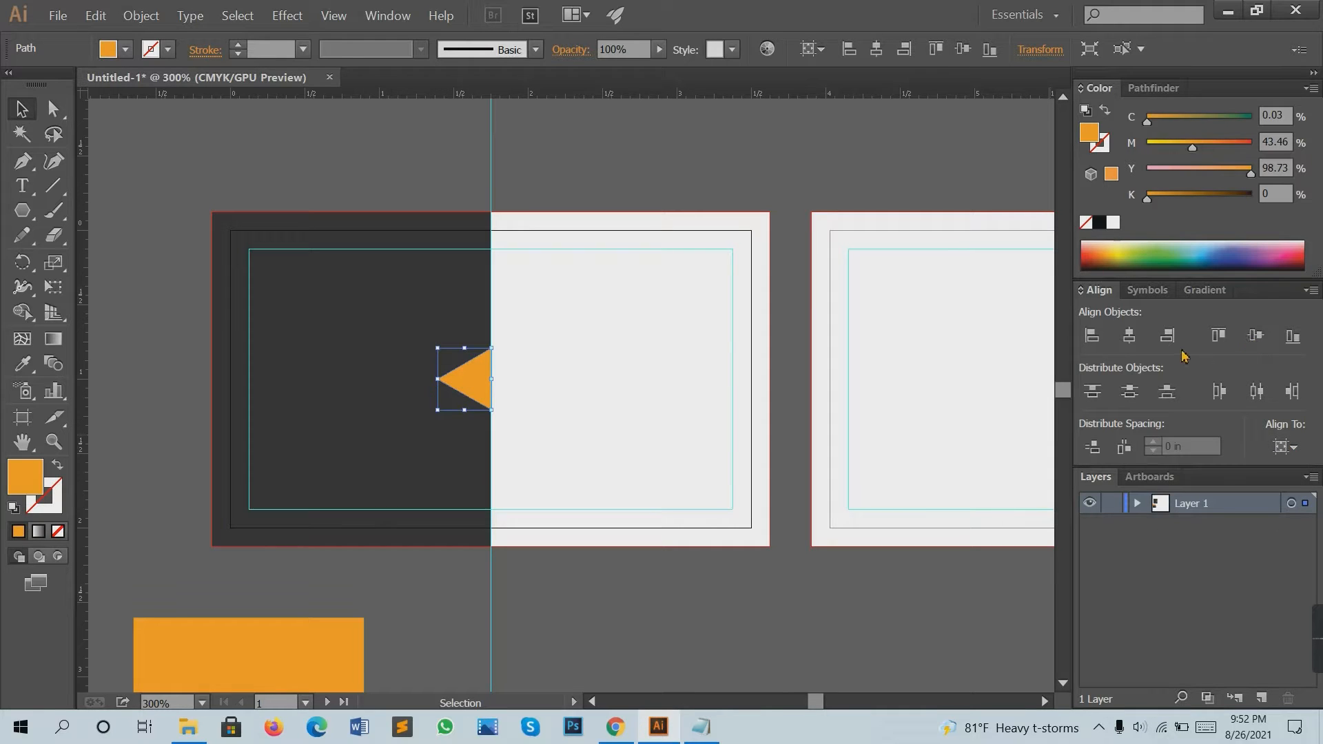
click(677, 187)
scroll(717, 242, down, 1)
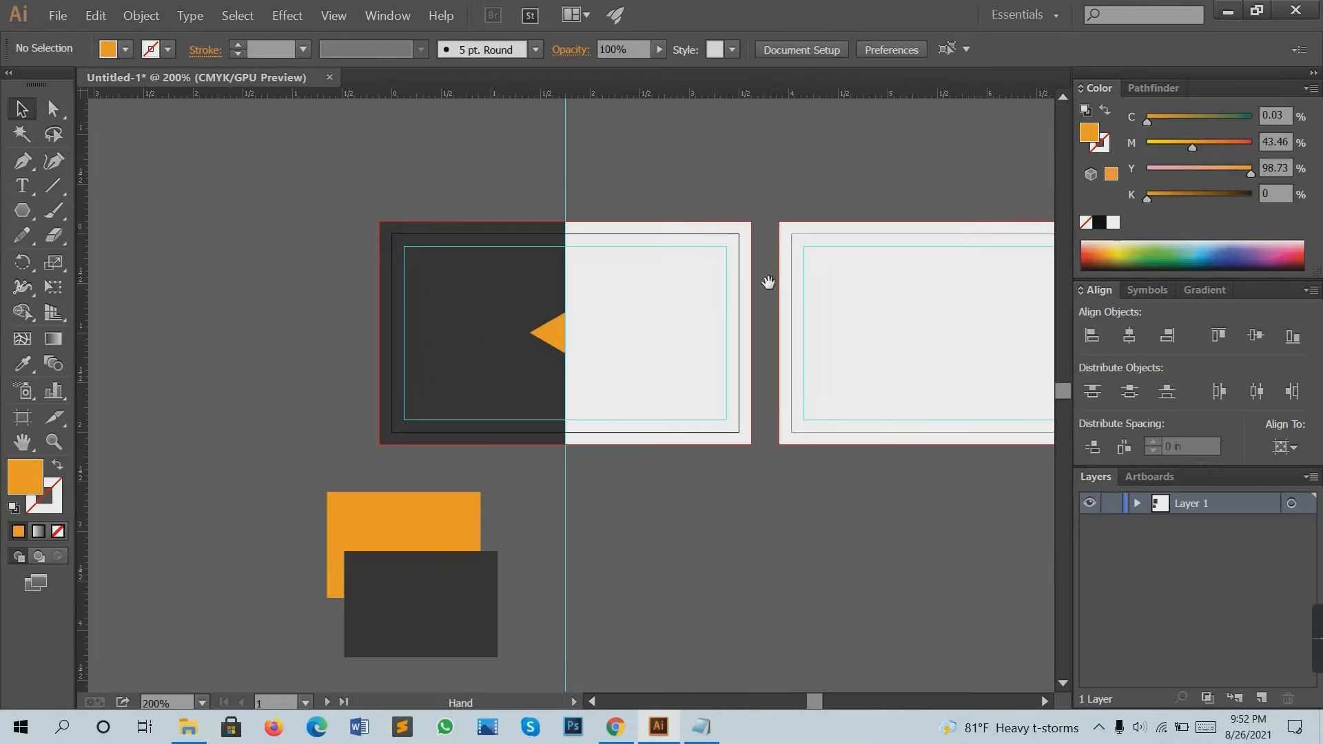
drag(768, 283, 707, 260)
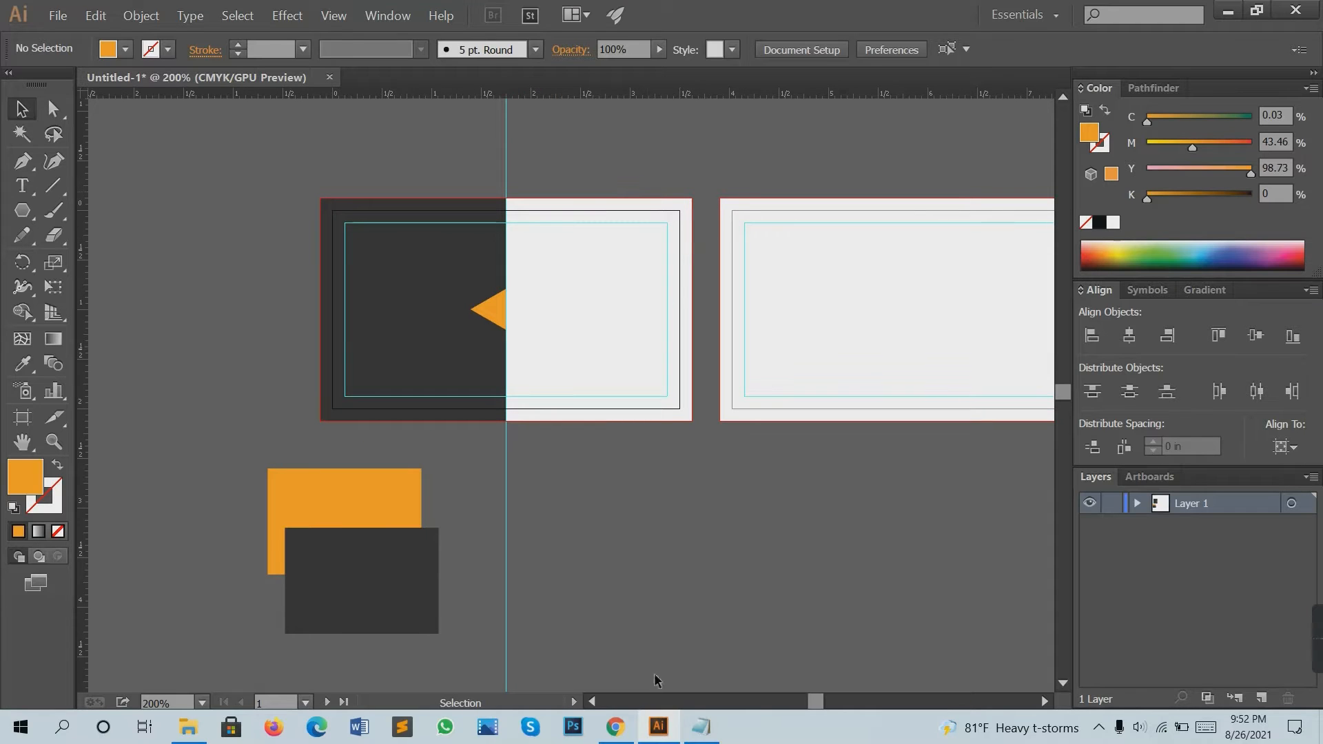
Open icon.ai from Documents, bring its last row of six contact icons into the business card document, scale them down and place them below the artboards.
click(188, 727)
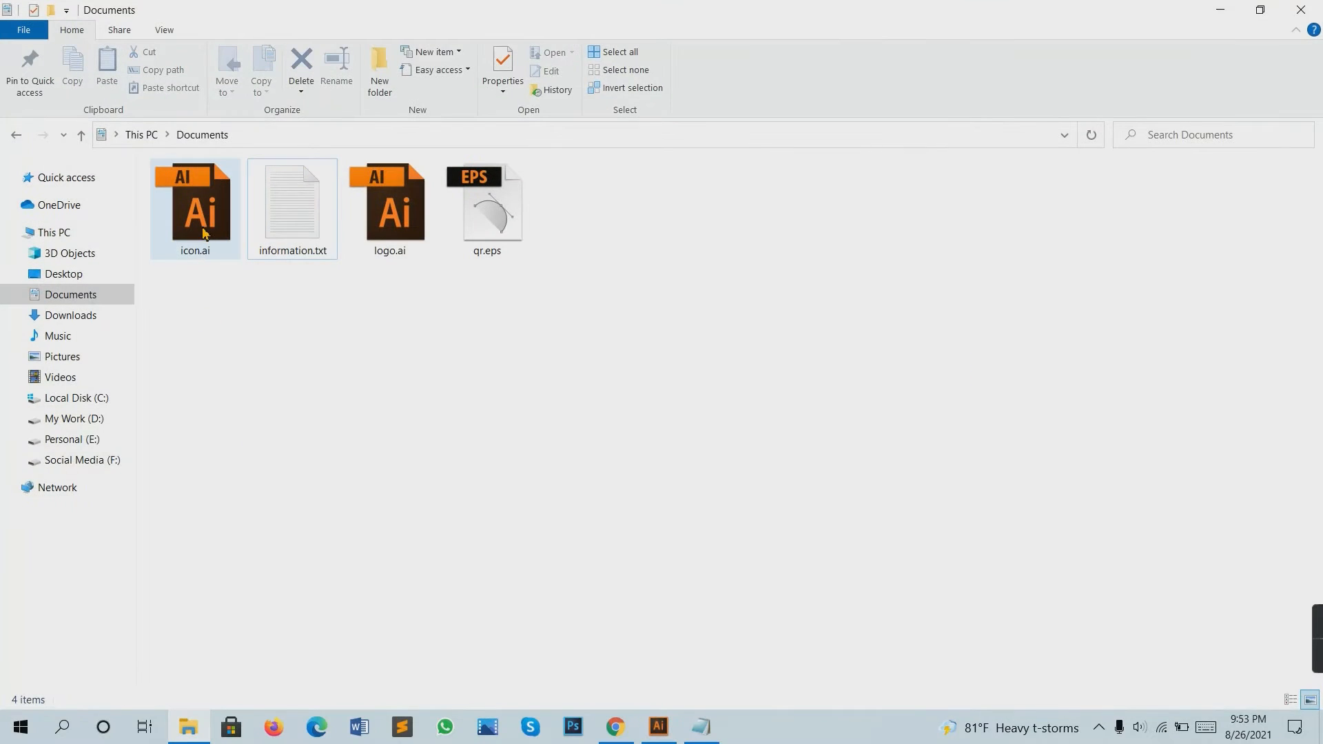
double_click(205, 234)
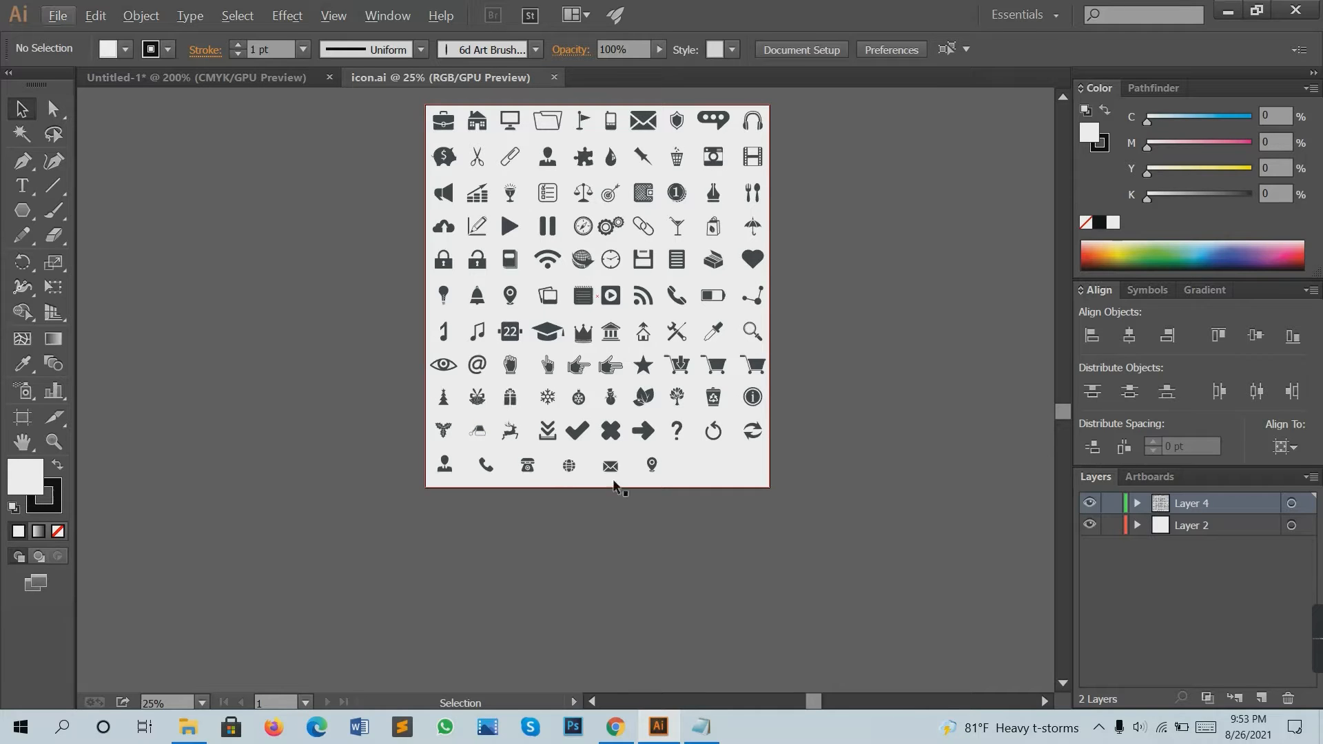
drag(651, 463, 291, 270)
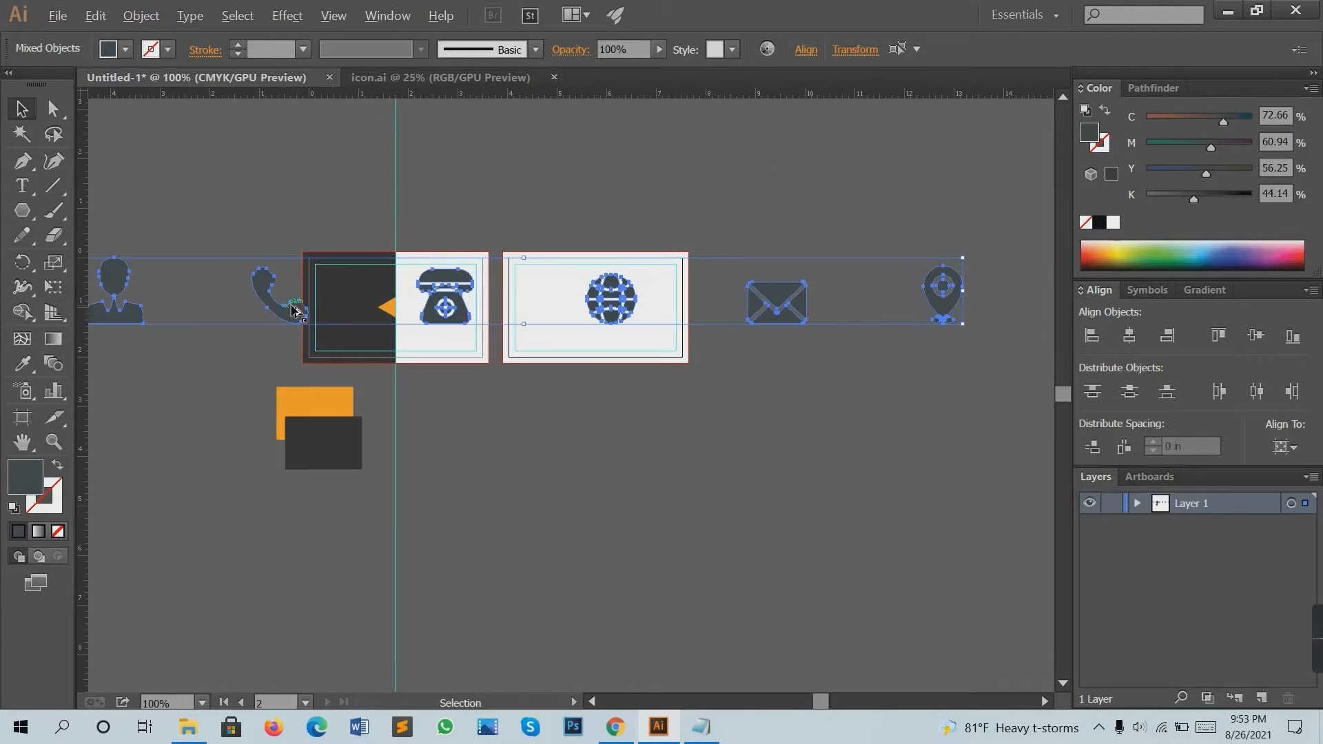
drag(662, 282, 635, 296)
scroll(507, 295, up, 1)
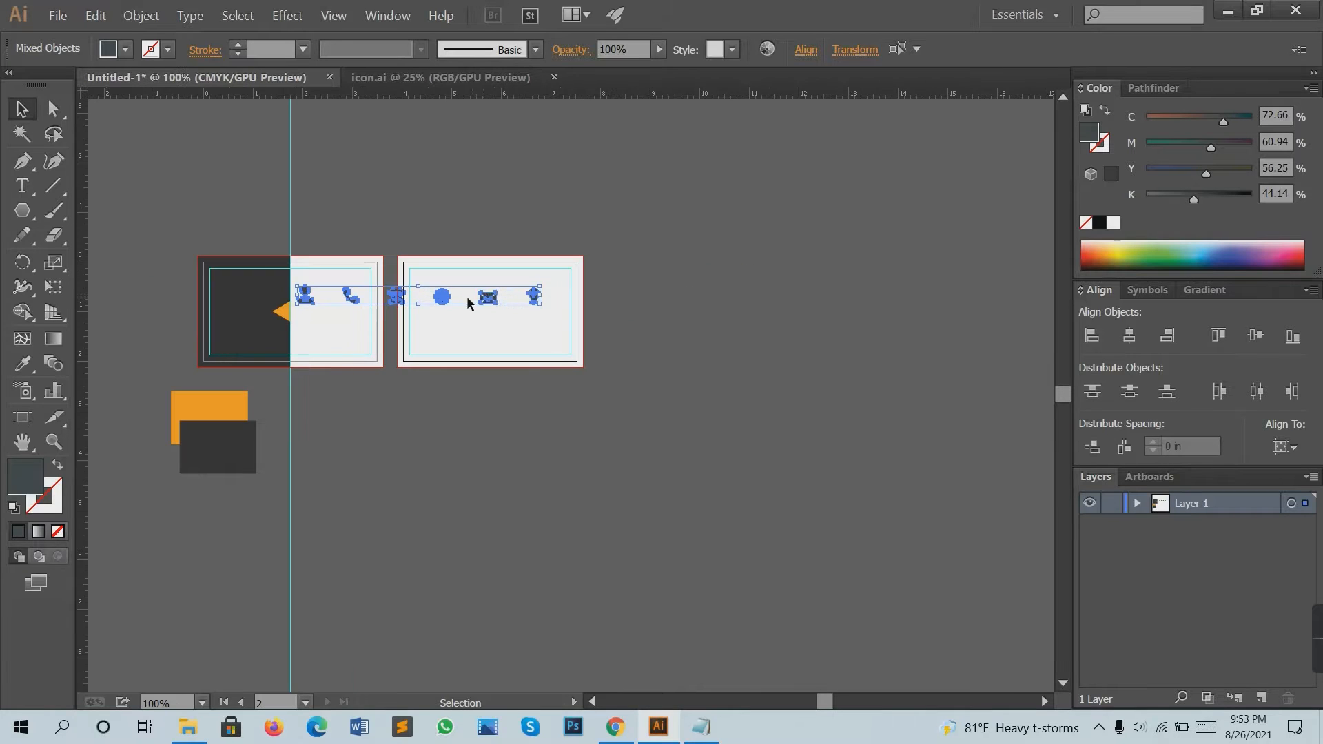
drag(467, 303, 475, 476)
click(480, 428)
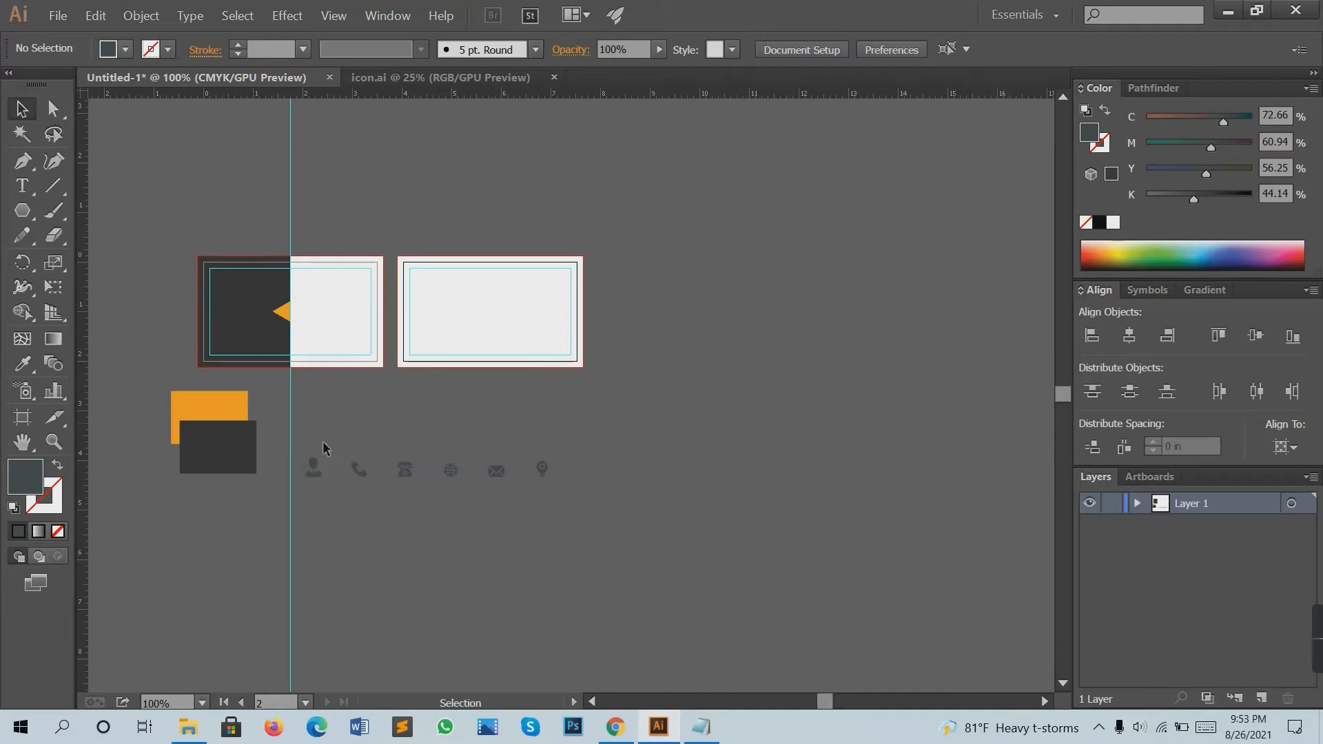
Move the person icon out of the icon row to a spot above the remaining icons.
drag(313, 469, 475, 440)
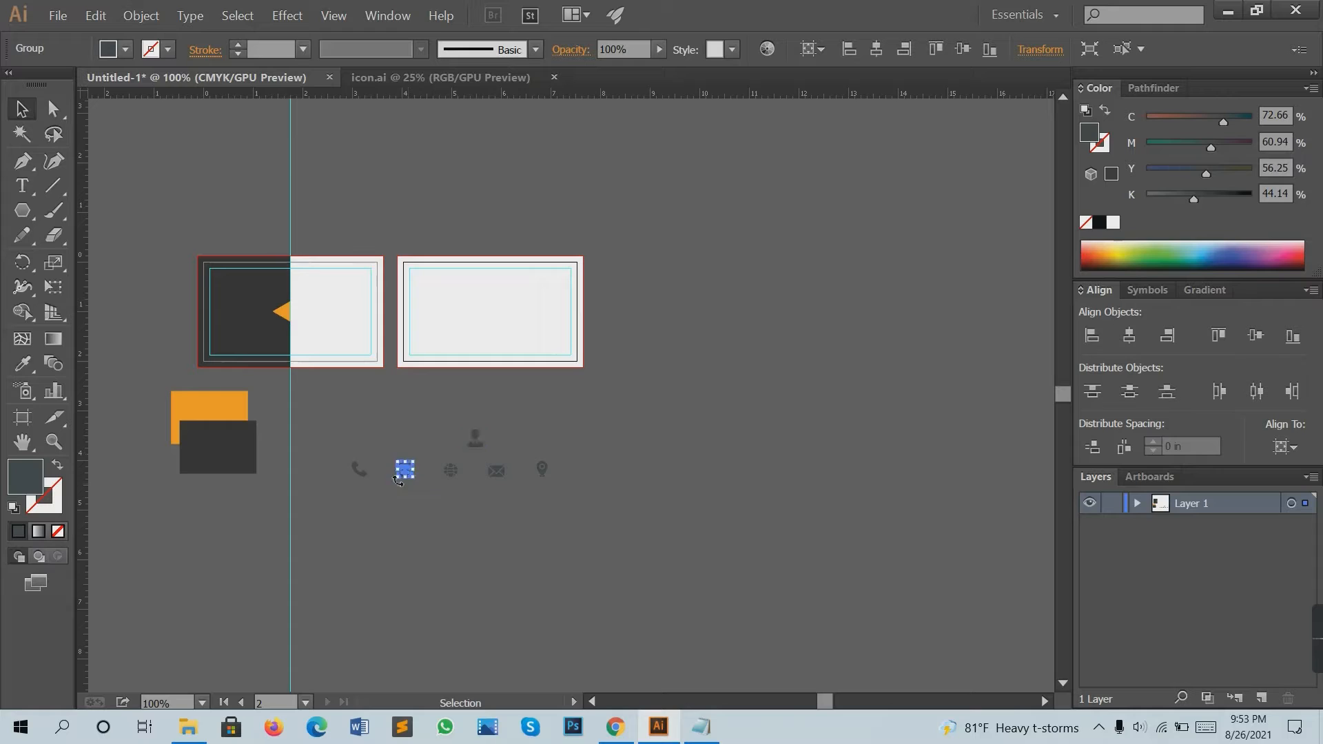
drag(398, 480, 423, 527)
click(421, 523)
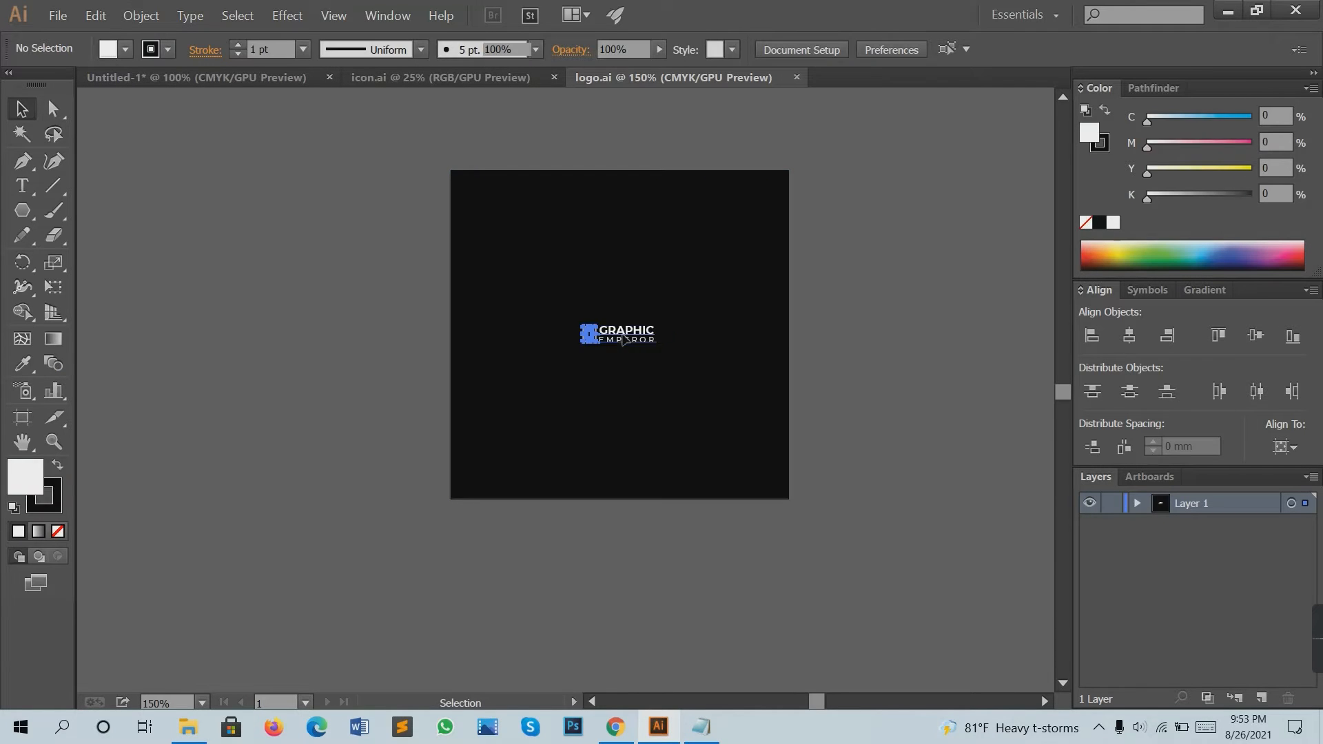
Bring the Graphic Emperor logo from logo.ai into the business card document above the first artboard, and close icon.ai and logo.ai.
drag(623, 337, 350, 218)
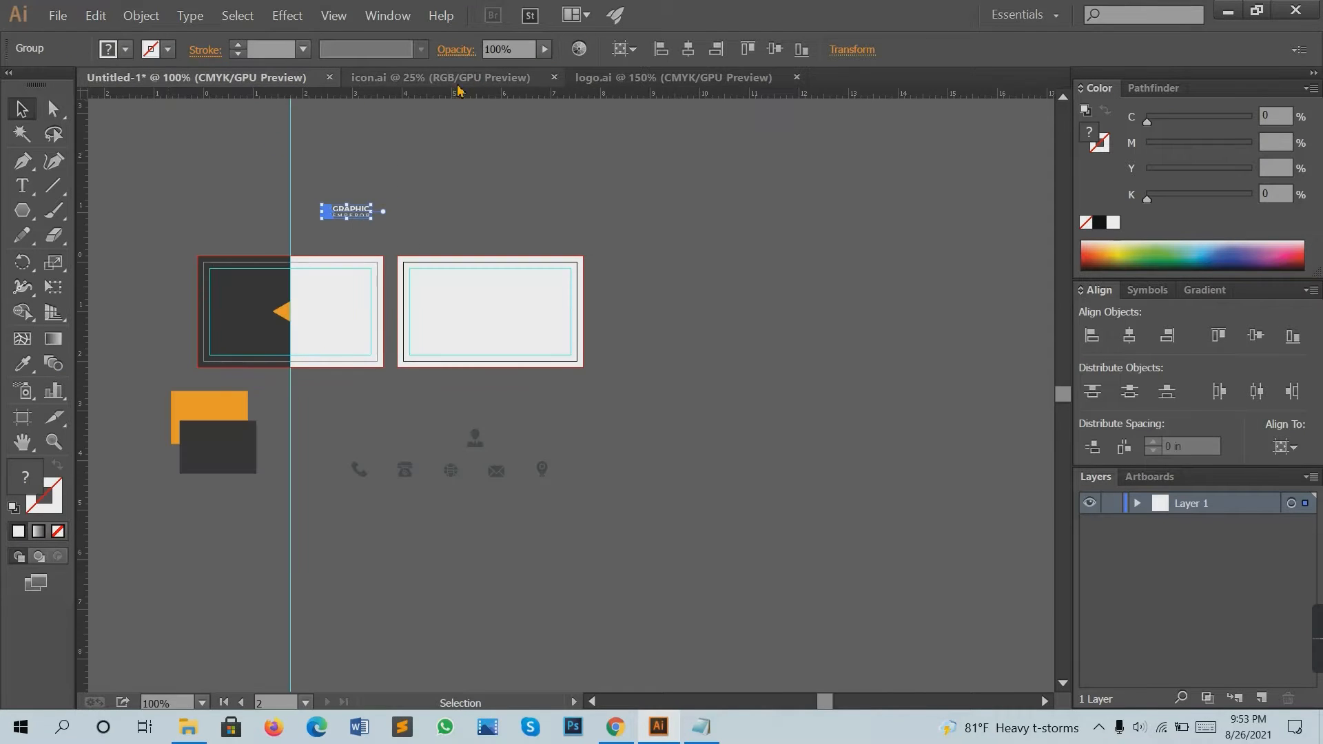
click(555, 77)
click(571, 77)
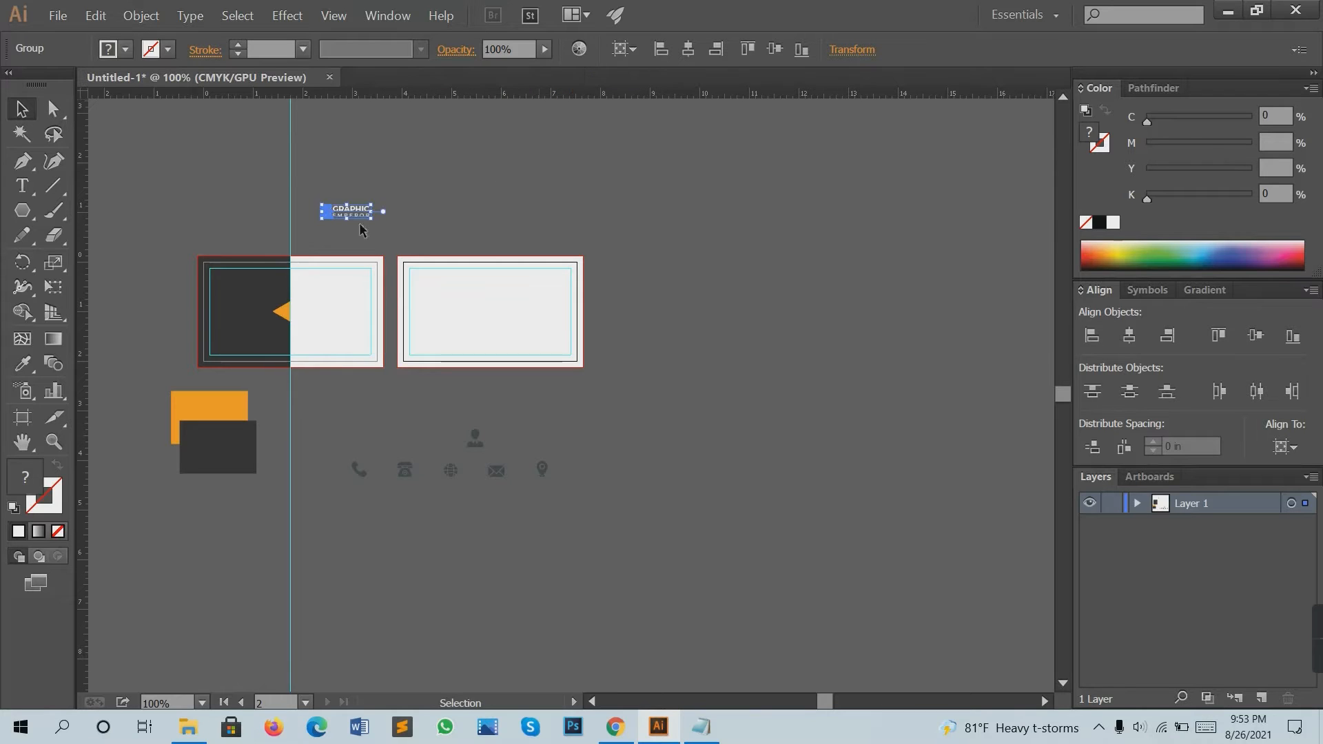
click(276, 168)
Move the Graphic Emperor logo onto the first artboard's dark half, beside the tip of the orange triangle.
key(ctrl+=)
drag(315, 235, 573, 278)
scroll(620, 272, up, 1)
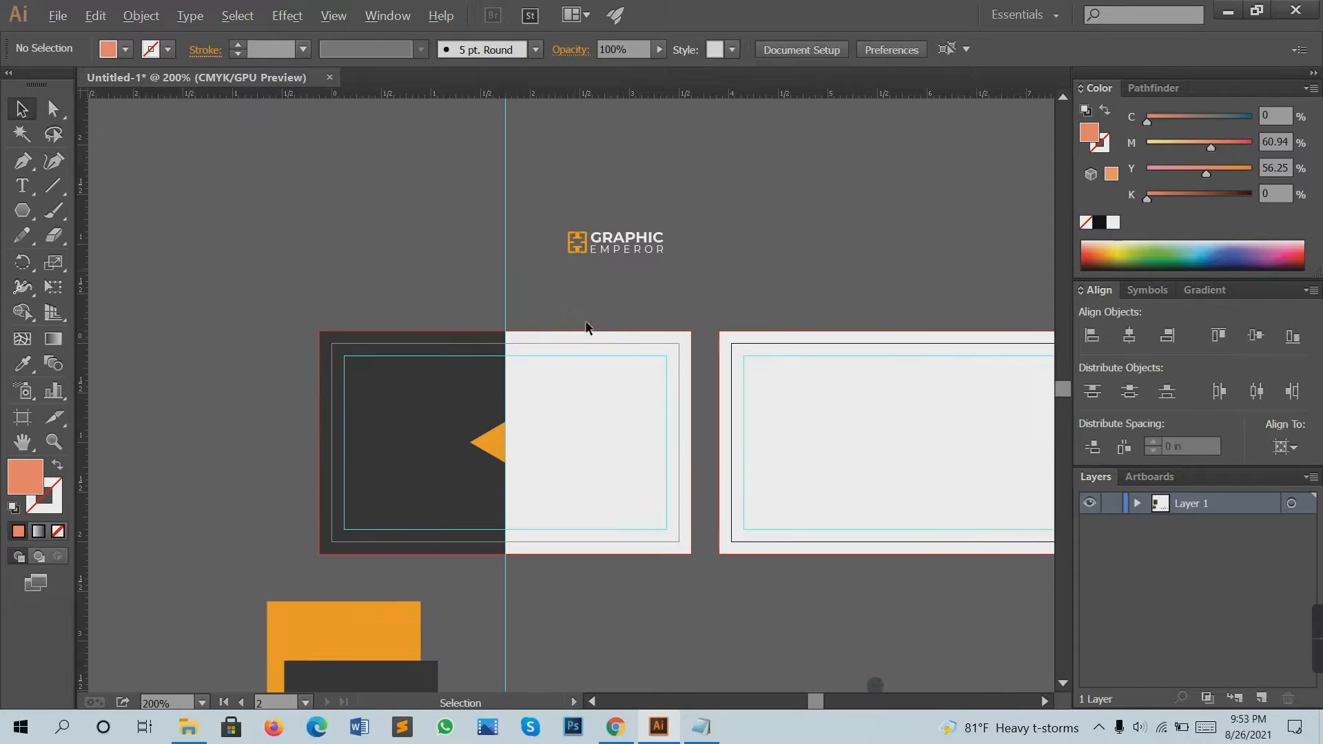
drag(588, 328, 582, 278)
drag(613, 188, 282, 264)
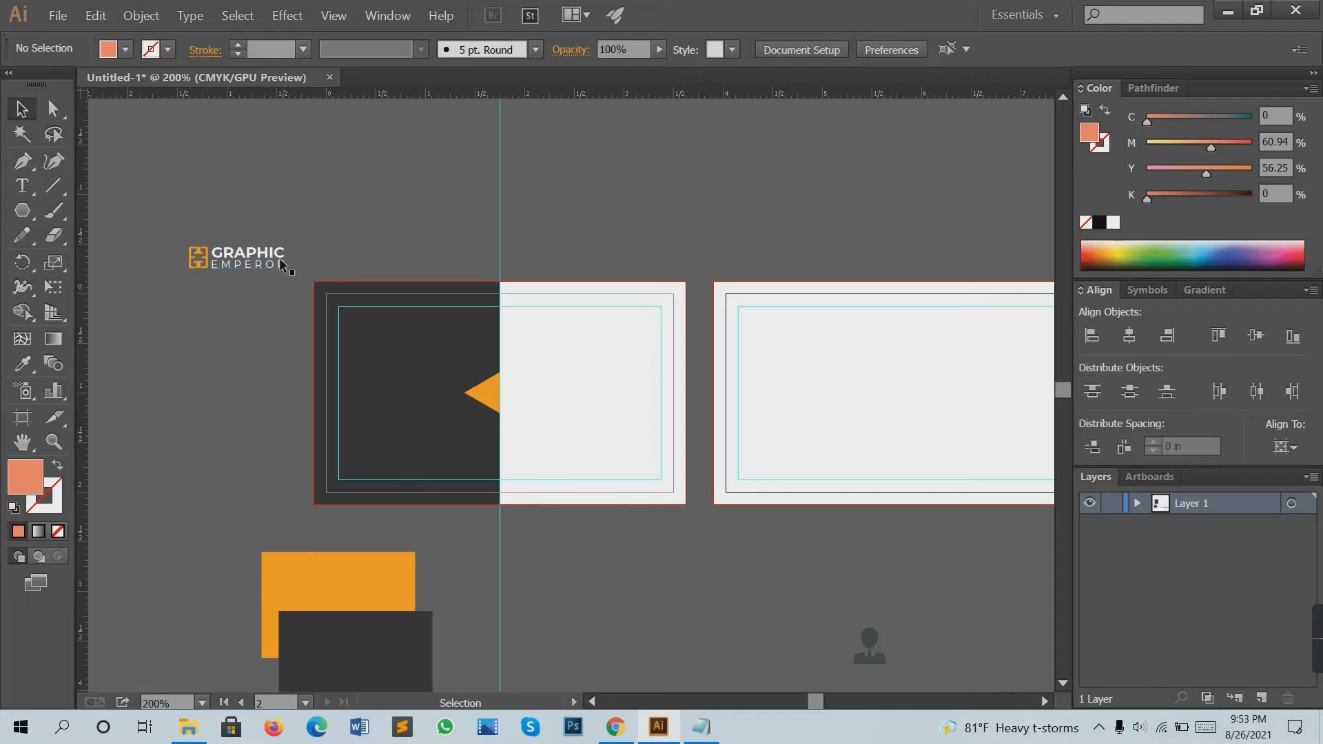
key(ctrl+=)
drag(254, 214, 486, 420)
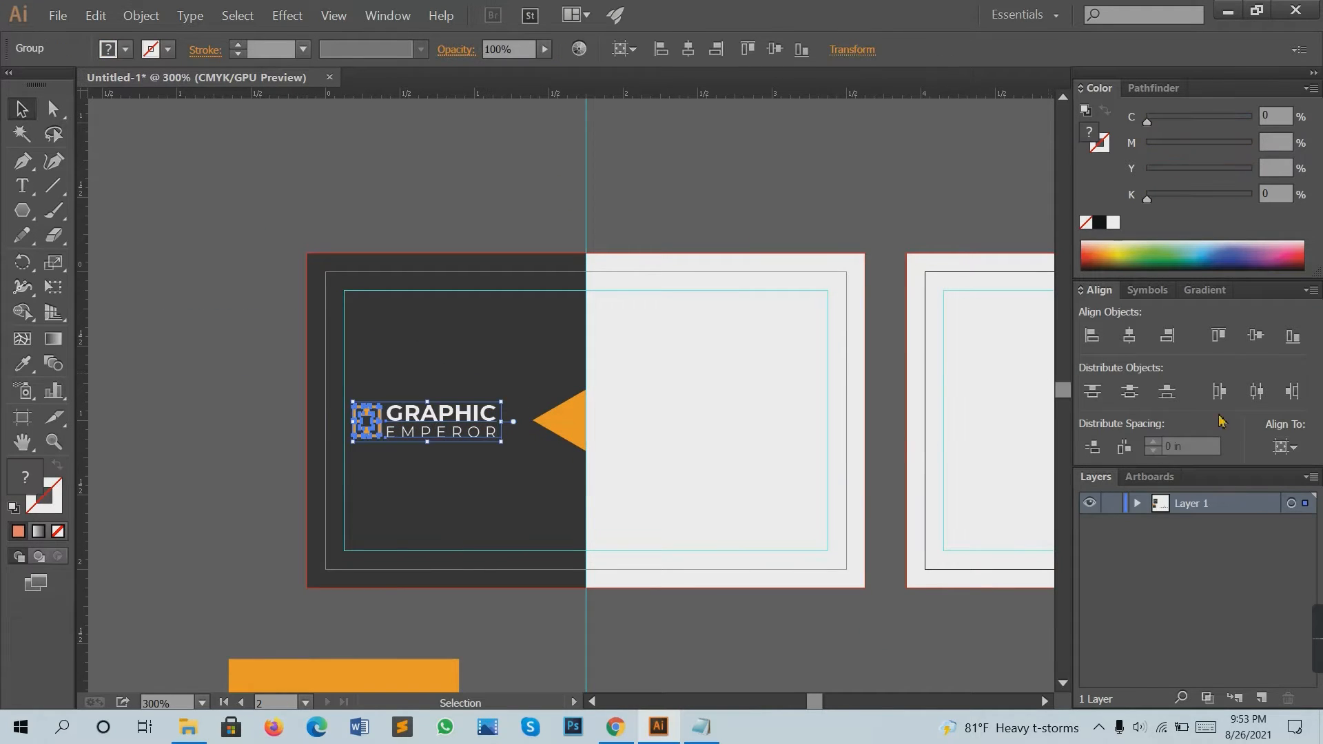
Centre the logo vertically on the first artboard and nudge it slightly to the right.
click(1260, 344)
click(872, 469)
click(448, 417)
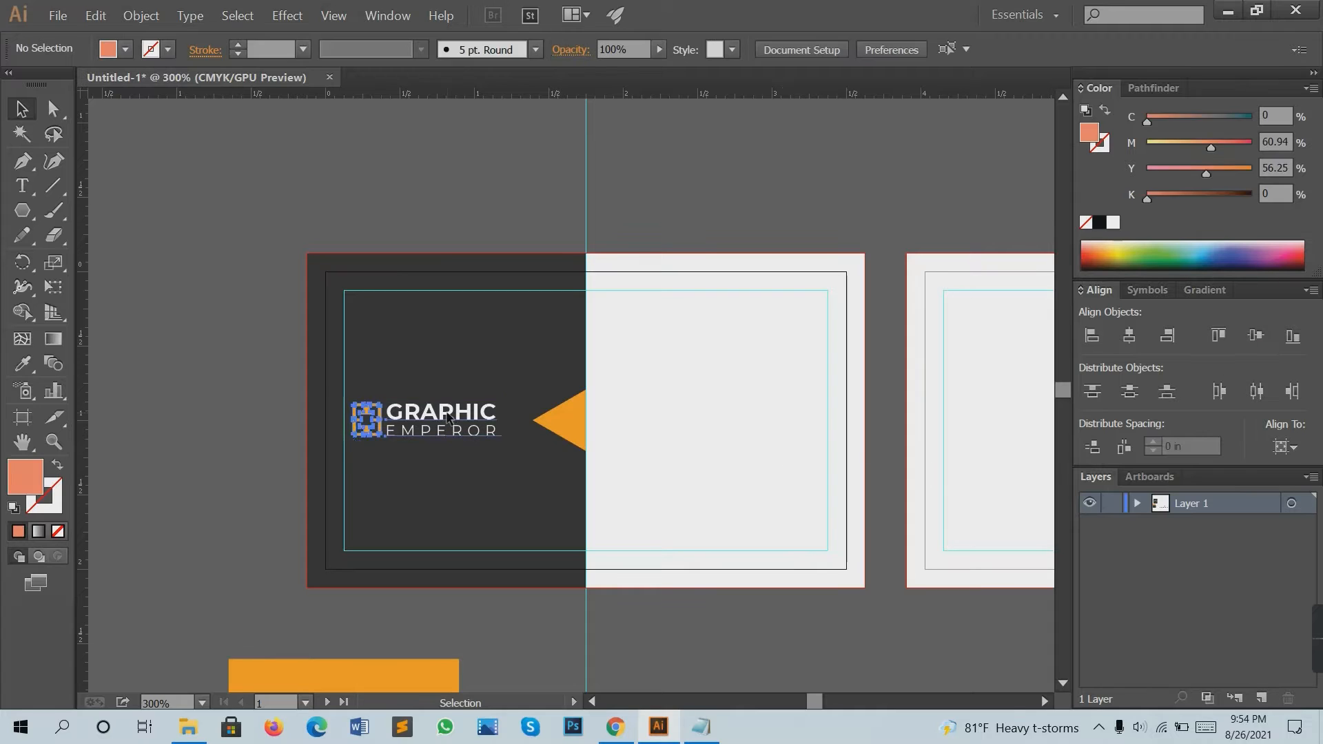
key(Right)
key(Right)
click(721, 467)
scroll(730, 472, down, 1)
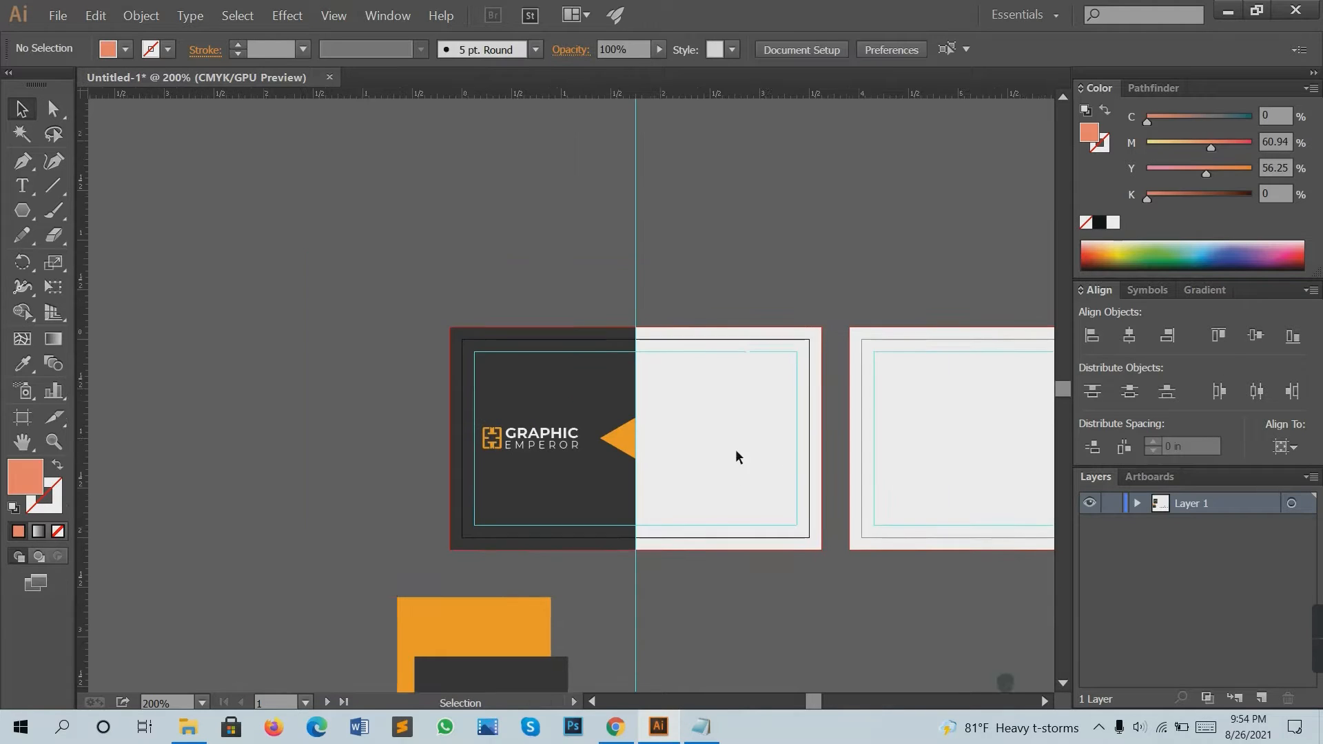
Copy the person's full name from information.txt and paste it as text into the business card document.
drag(735, 449, 528, 383)
scroll(483, 380, down, 1)
click(700, 727)
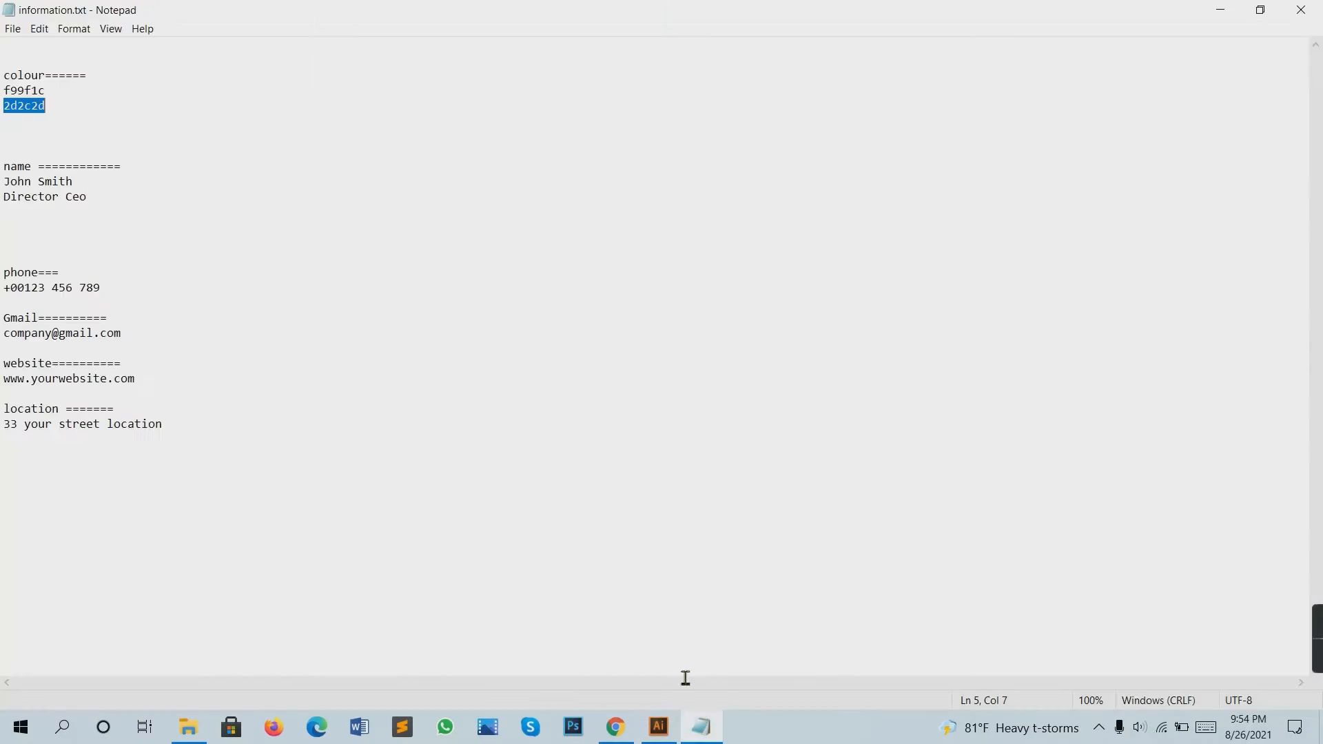
drag(83, 183, 3, 181)
key(ctrl+c)
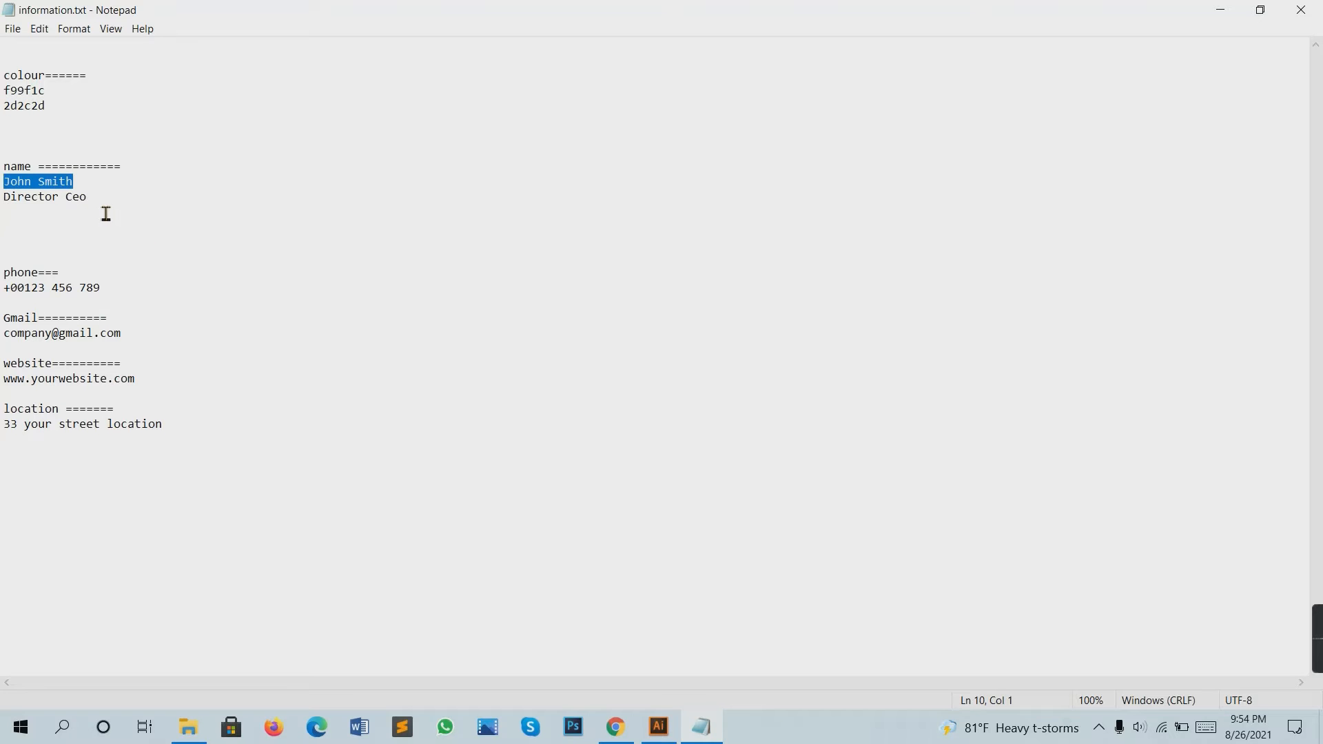
click(658, 727)
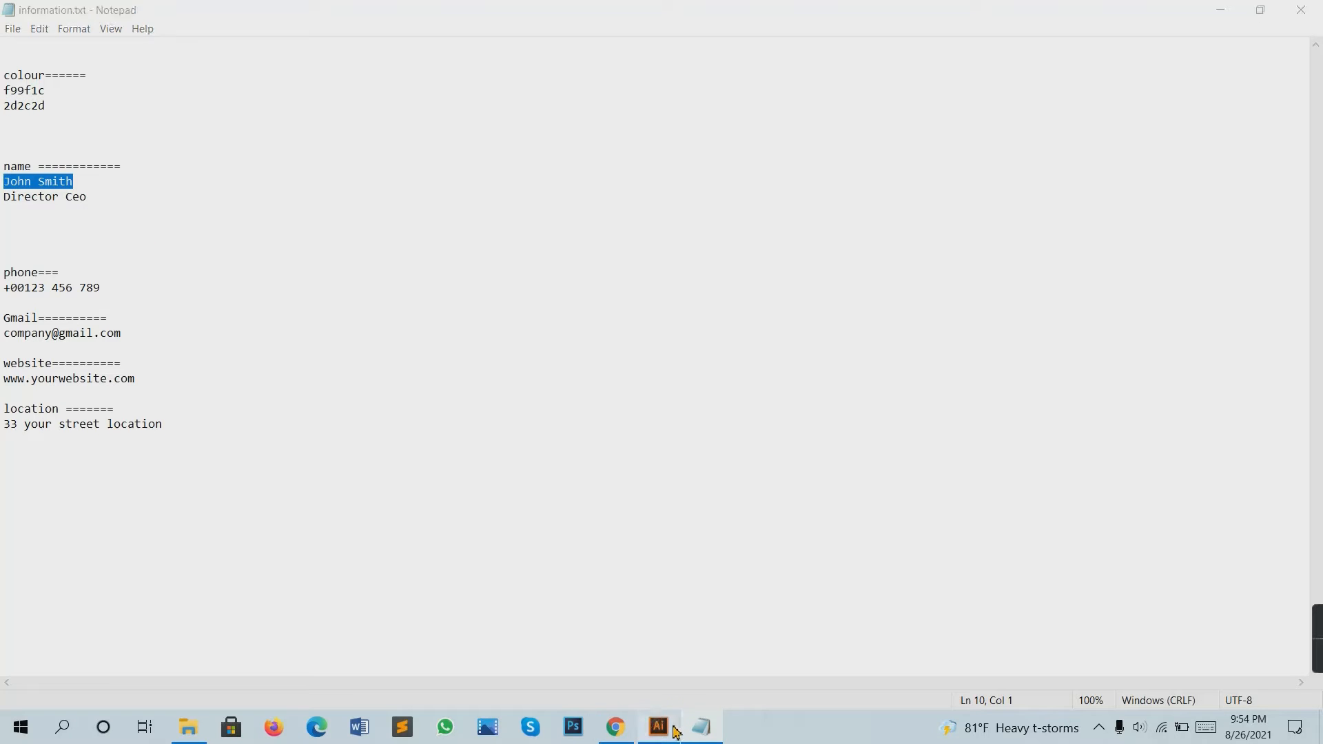
key(ctrl+v)
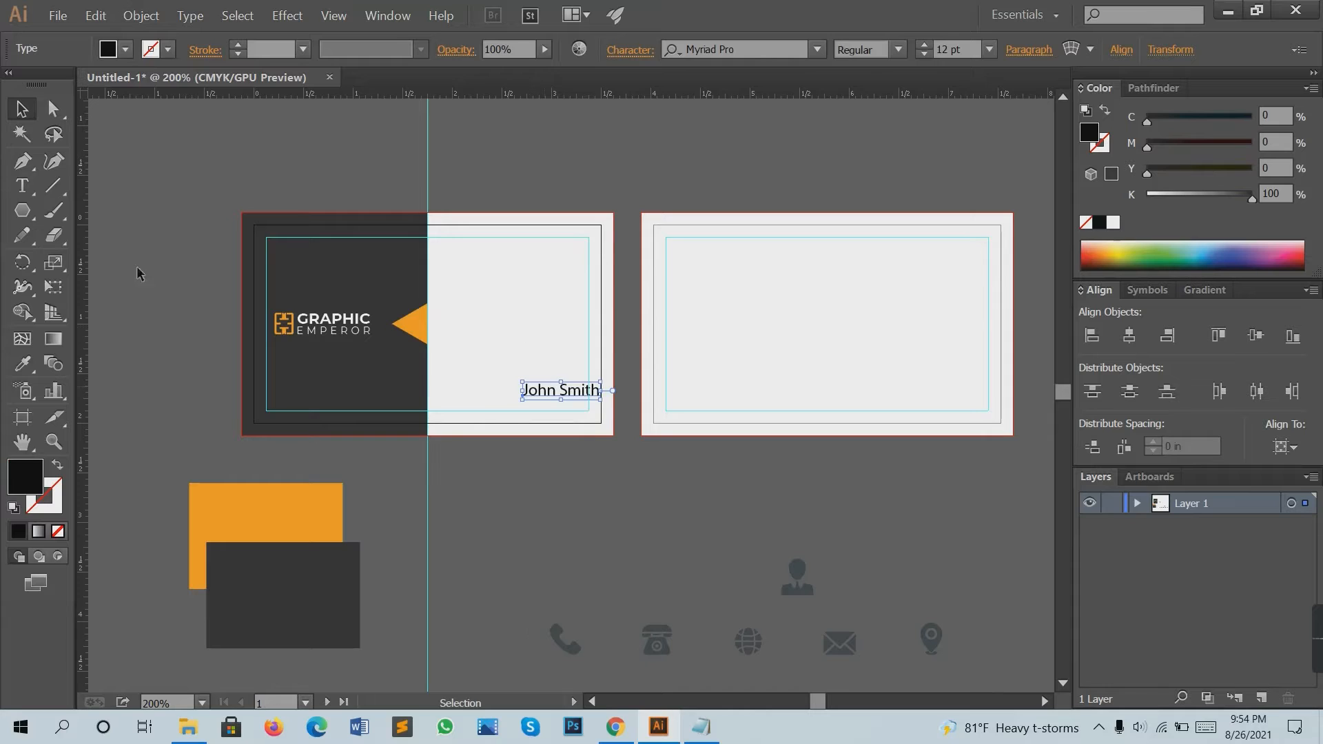
Set the pasted name text to Poppins Bold in all caps.
click(773, 46)
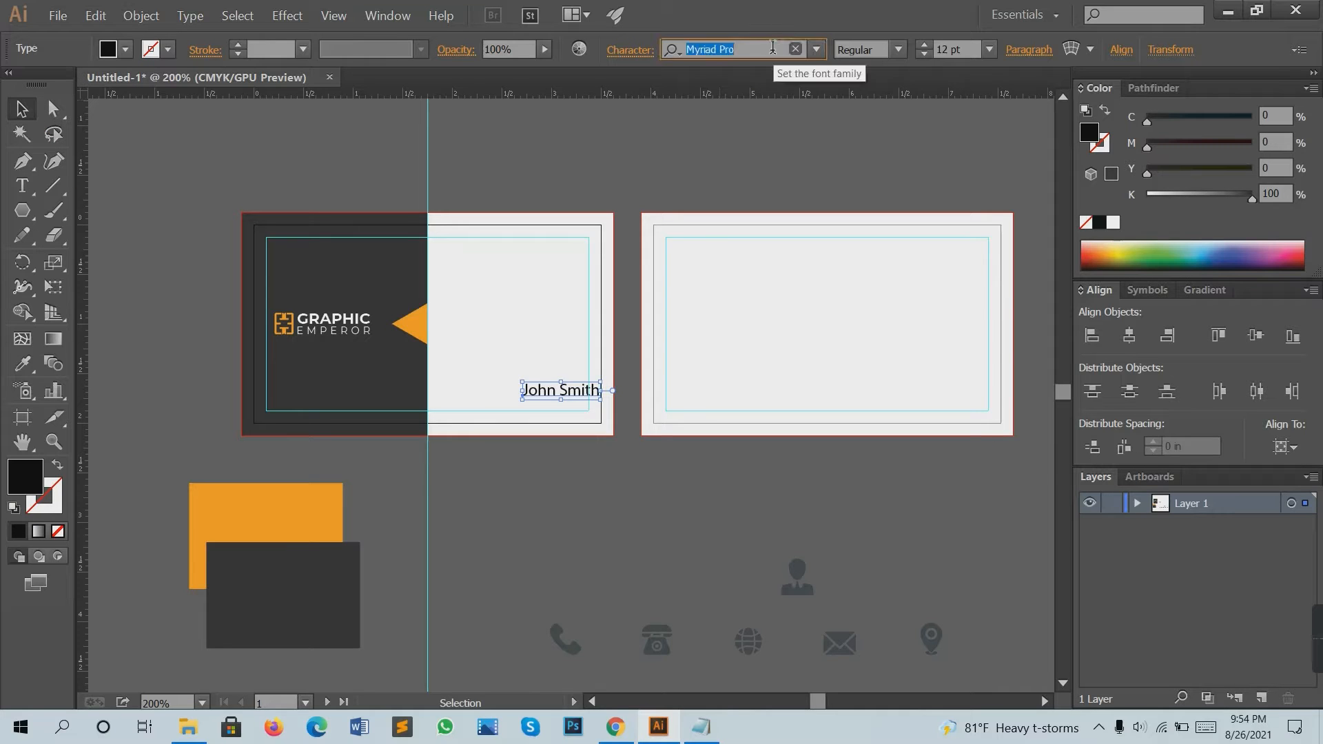
text(po)
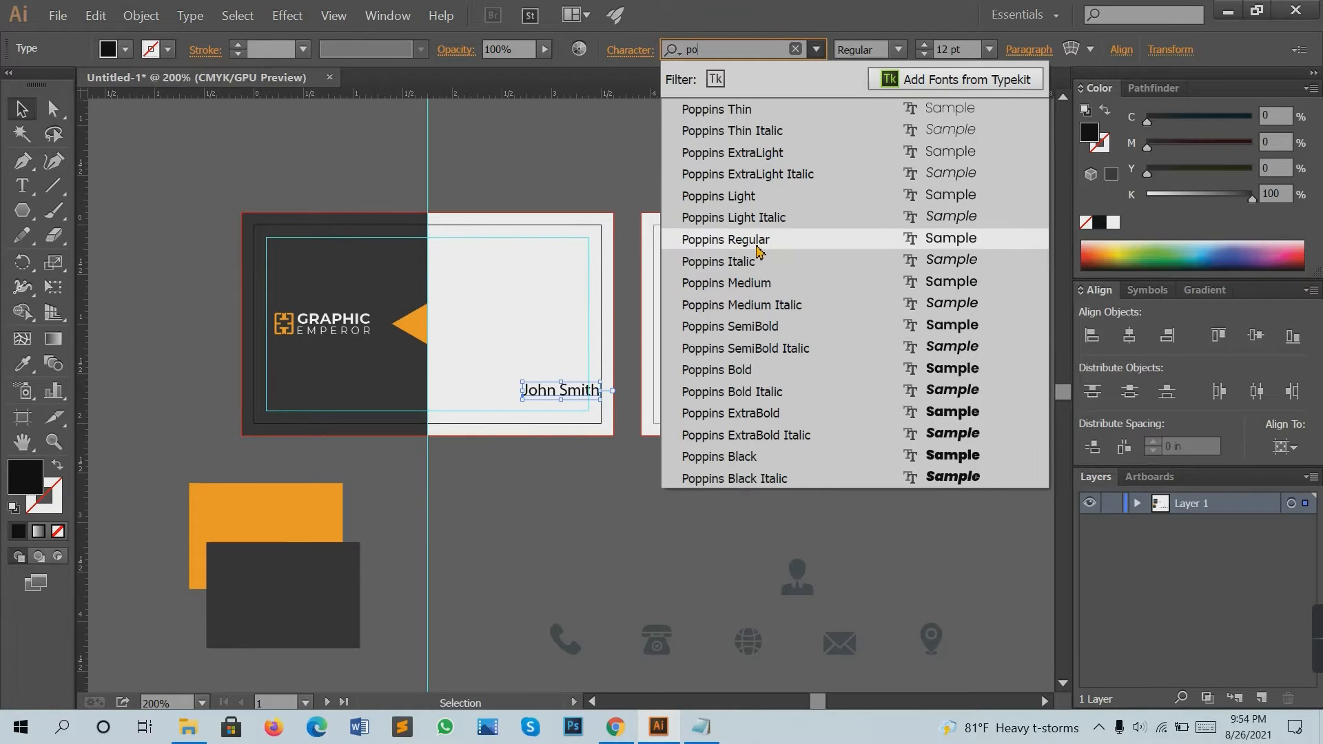
click(717, 370)
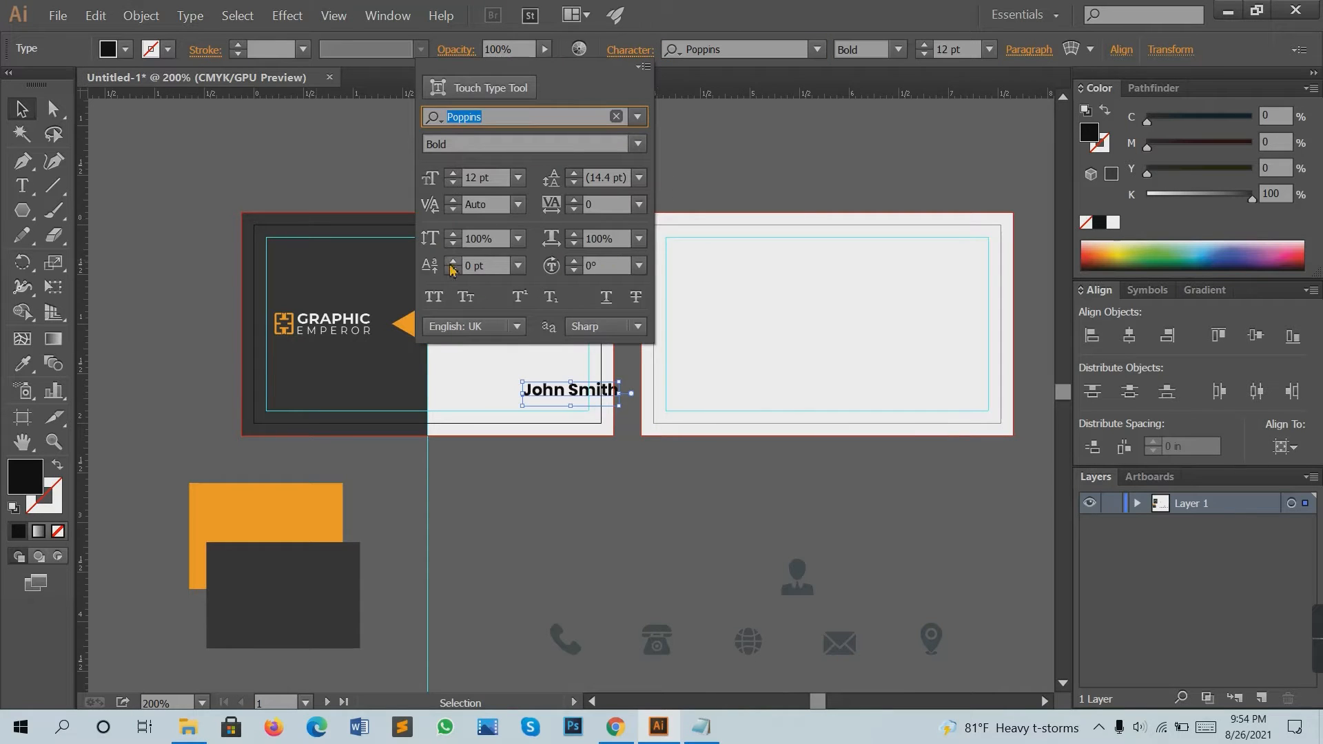
click(433, 297)
click(680, 345)
Move the name to the upper part of the first artboard's white half and set its size to 11 pt.
key(ctrl+equal)
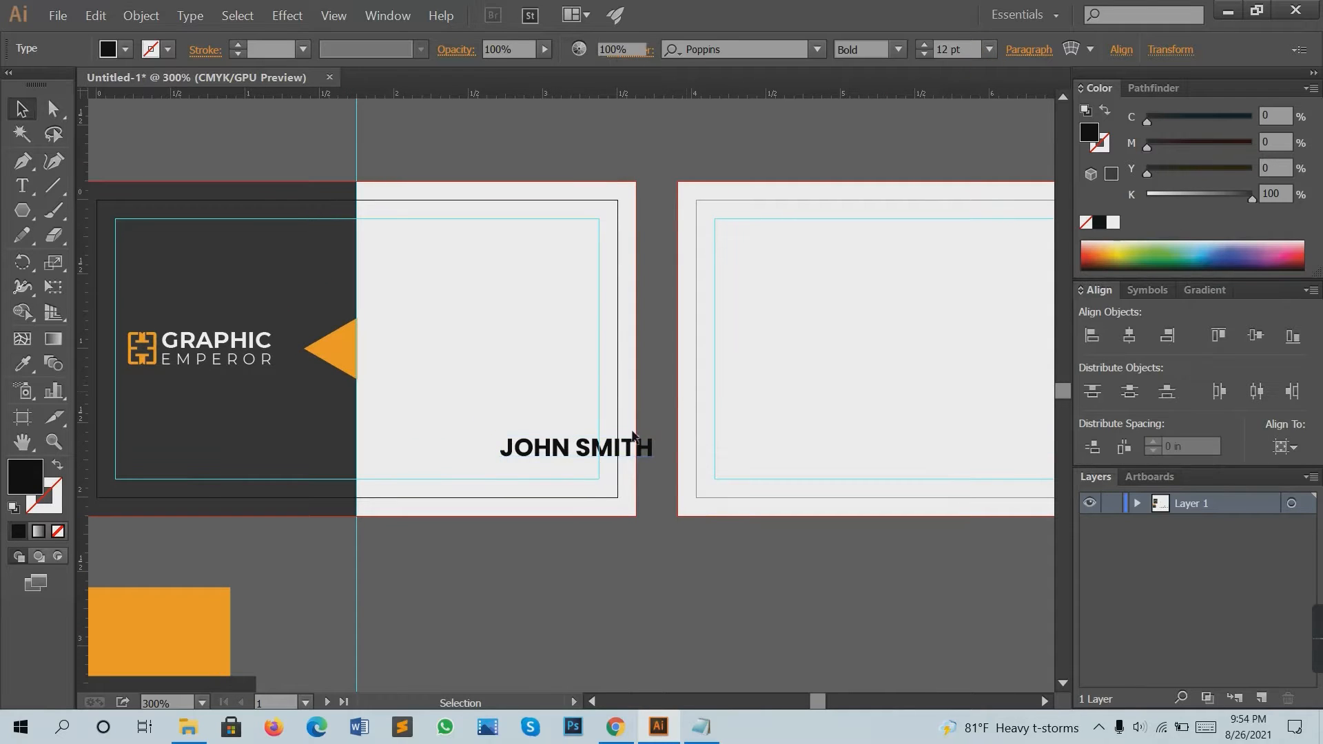
drag(637, 438, 552, 246)
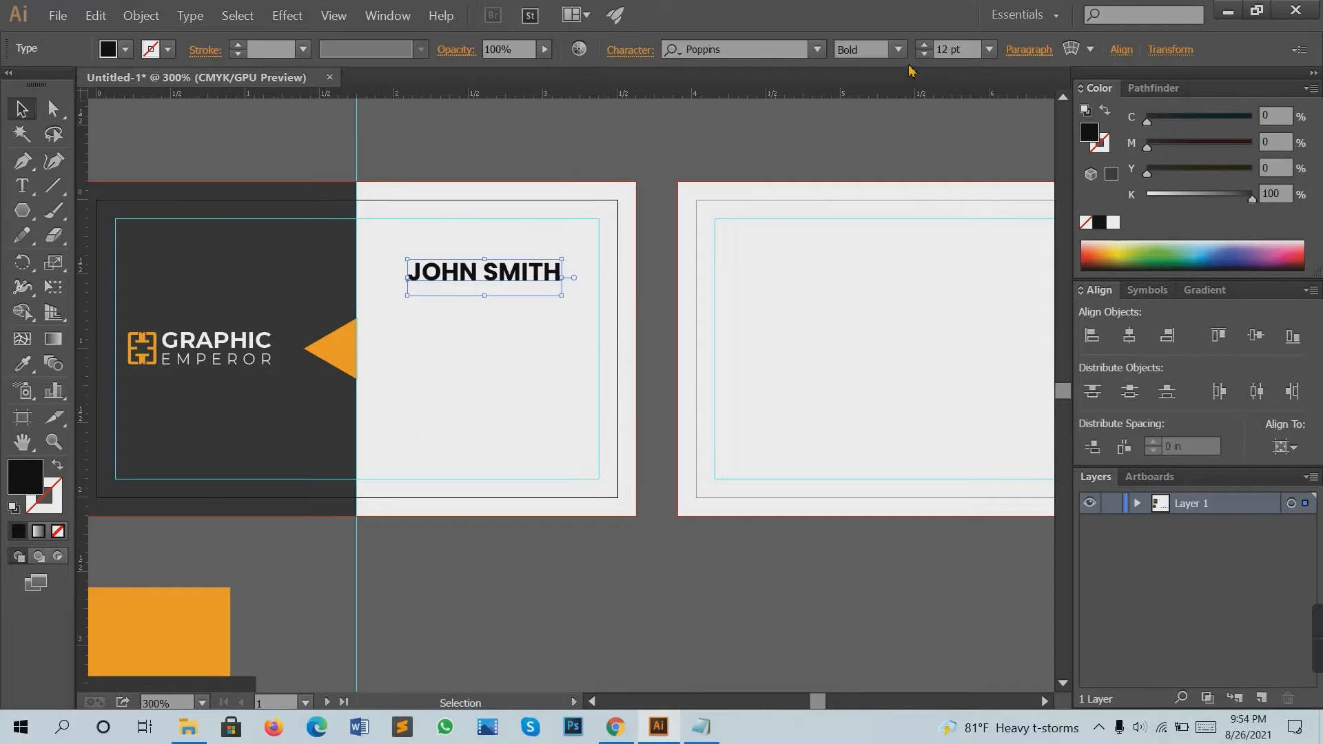
click(532, 302)
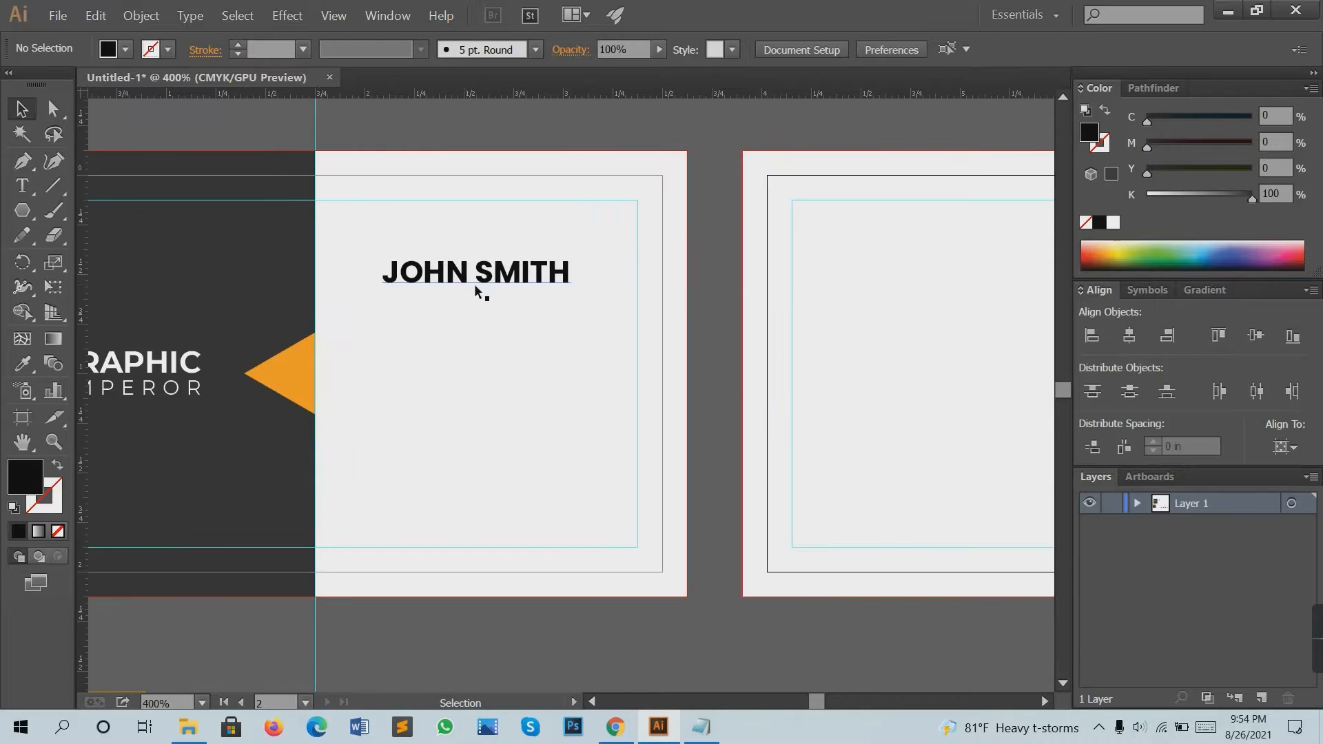
Colour the surname orange by sampling the orange triangle with the Eyedropper.
key(t)
click(473, 273)
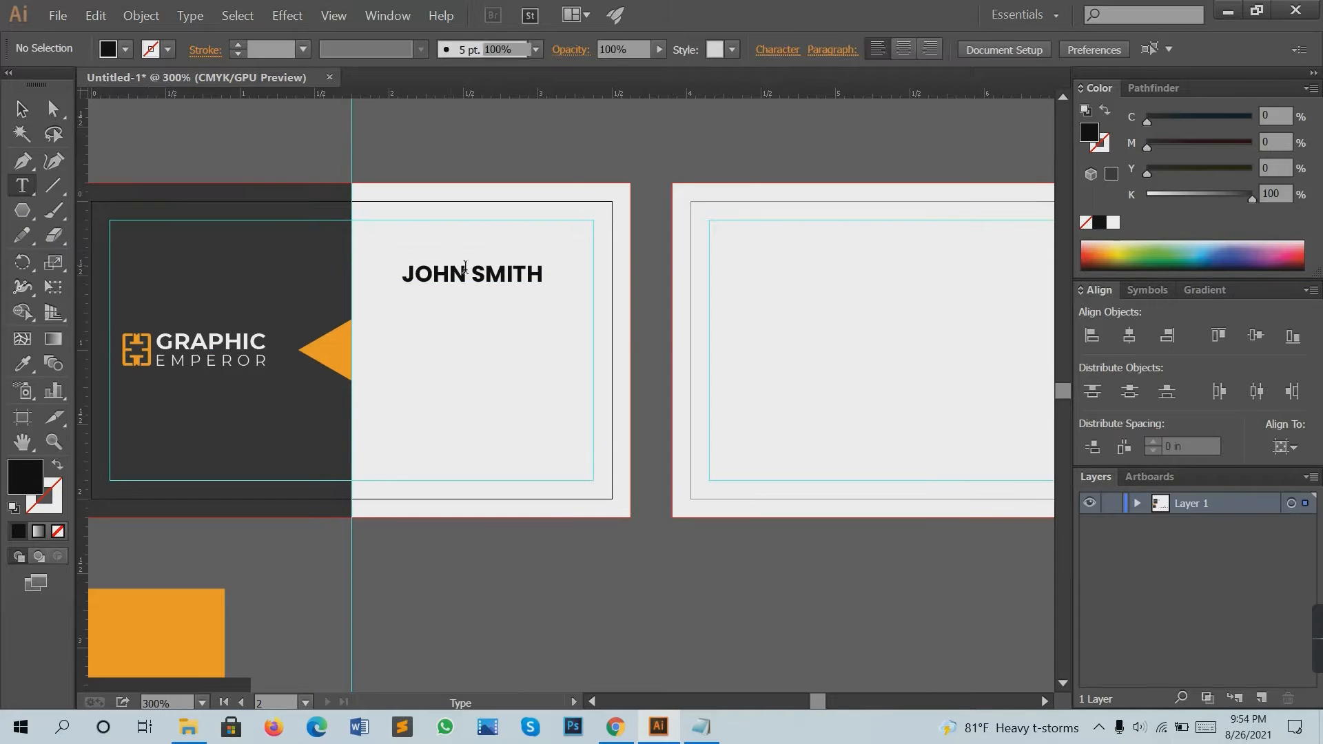
drag(475, 273, 554, 275)
click(23, 363)
click(345, 374)
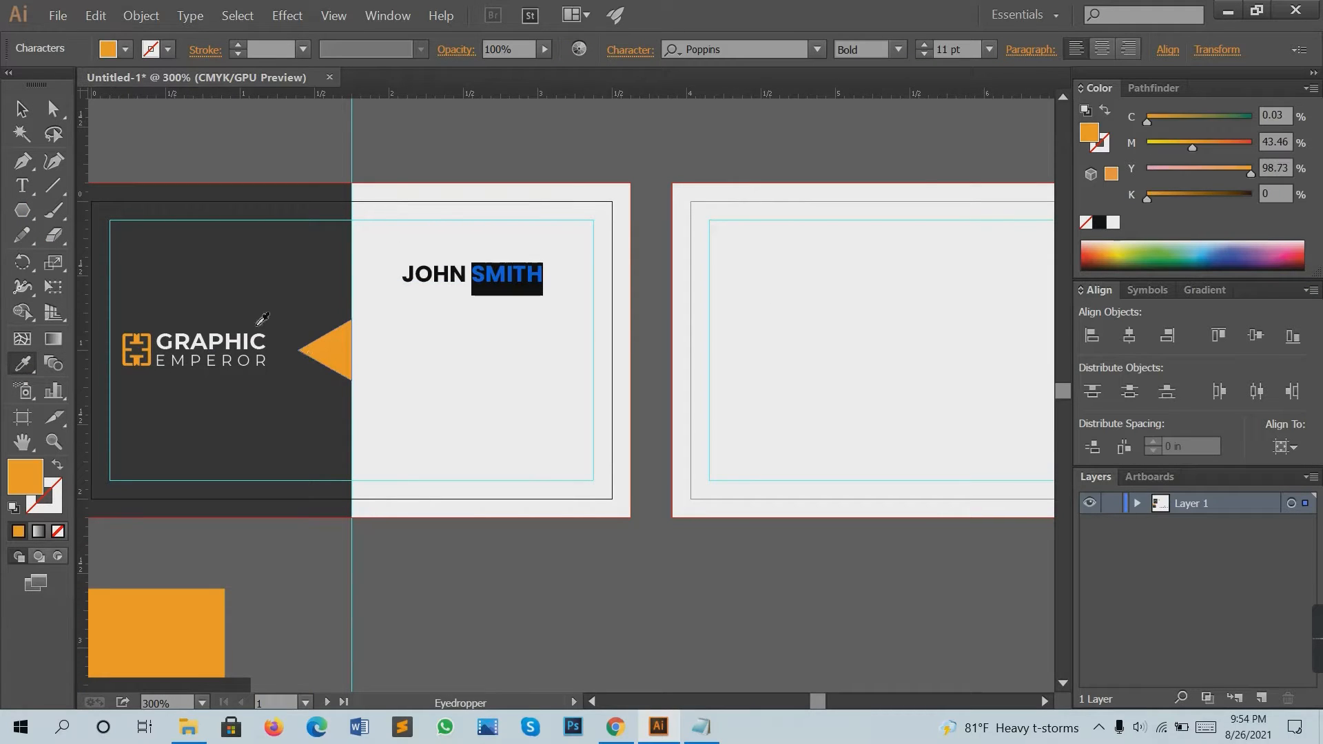
Colour the first name dark grey sampled from the card's dark half, and shift the whole name slightly left.
click(26, 184)
drag(465, 272, 384, 278)
click(473, 273)
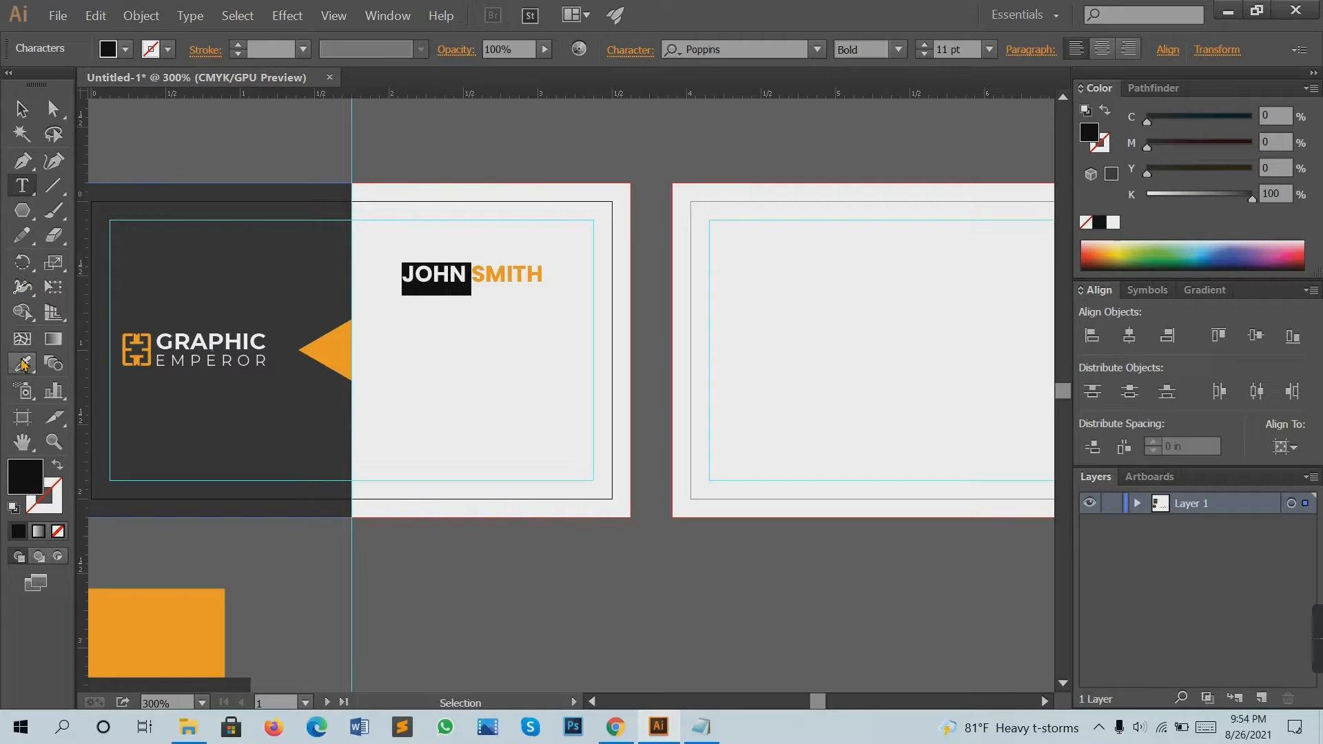
click(22, 363)
click(103, 276)
click(22, 108)
click(513, 301)
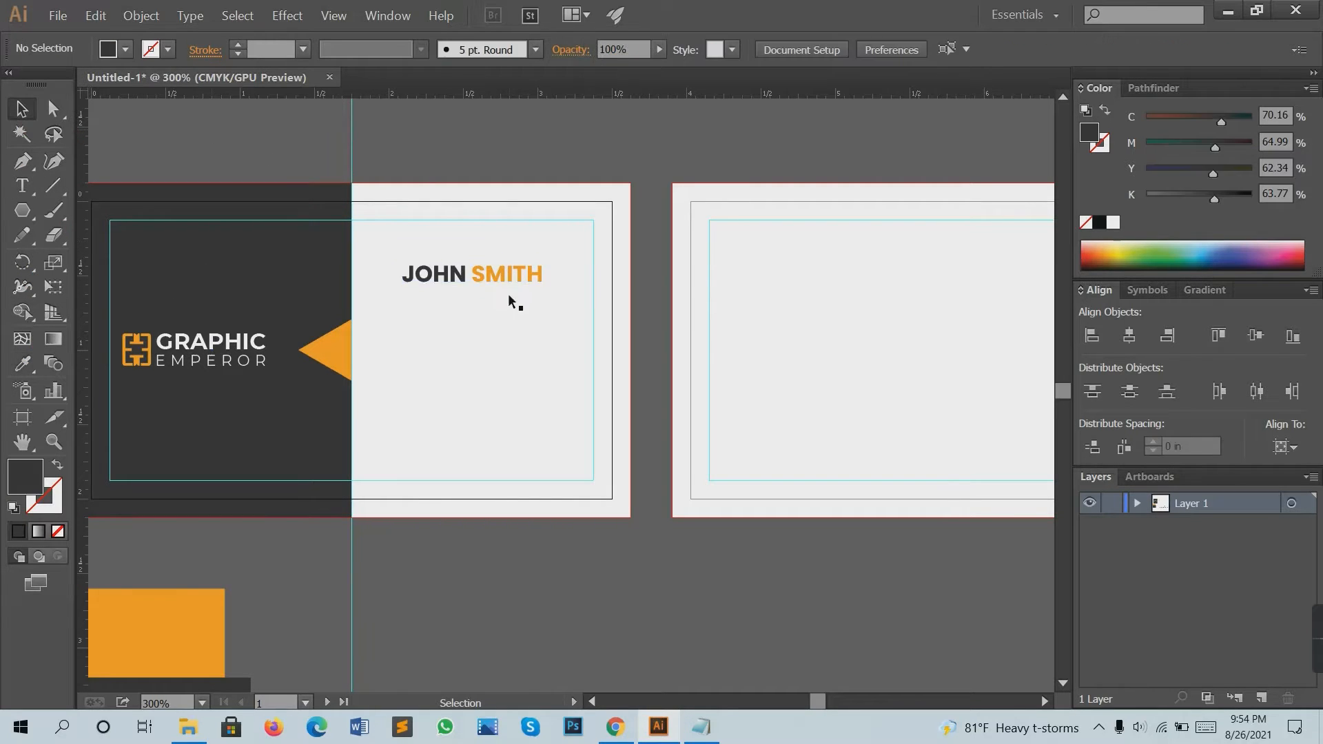
click(460, 281)
click(671, 589)
Copy the job title "Director Ceo" from information.txt and paste it into the business card document.
click(702, 727)
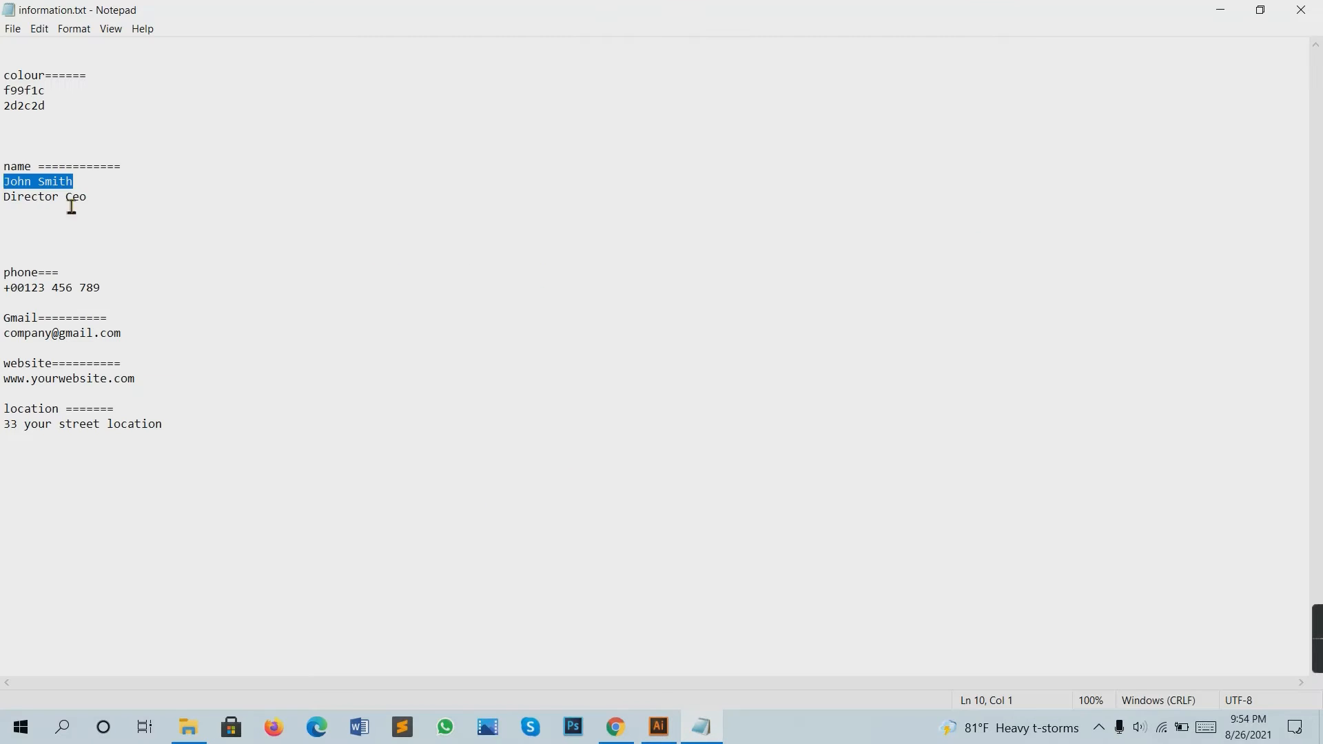
drag(88, 198, 2, 198)
key(ctrl+c)
click(403, 482)
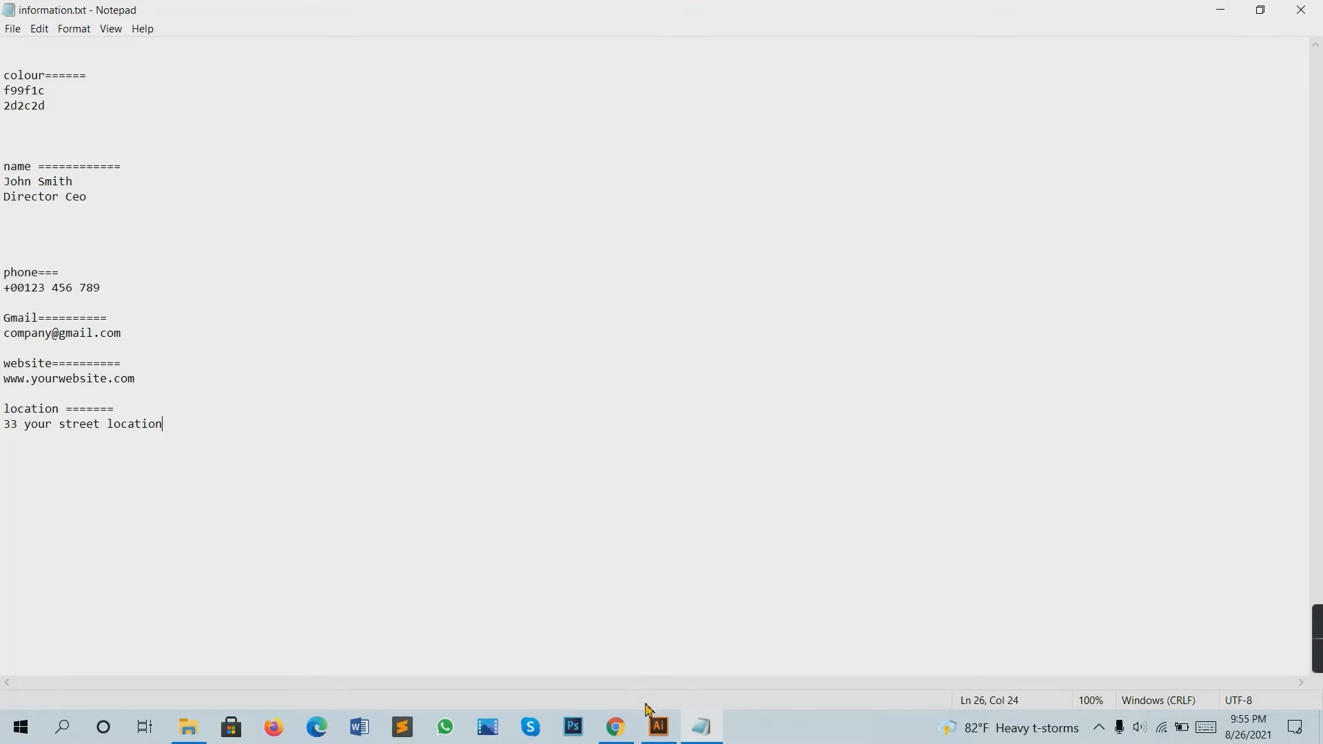
click(659, 727)
key(ctrl+v)
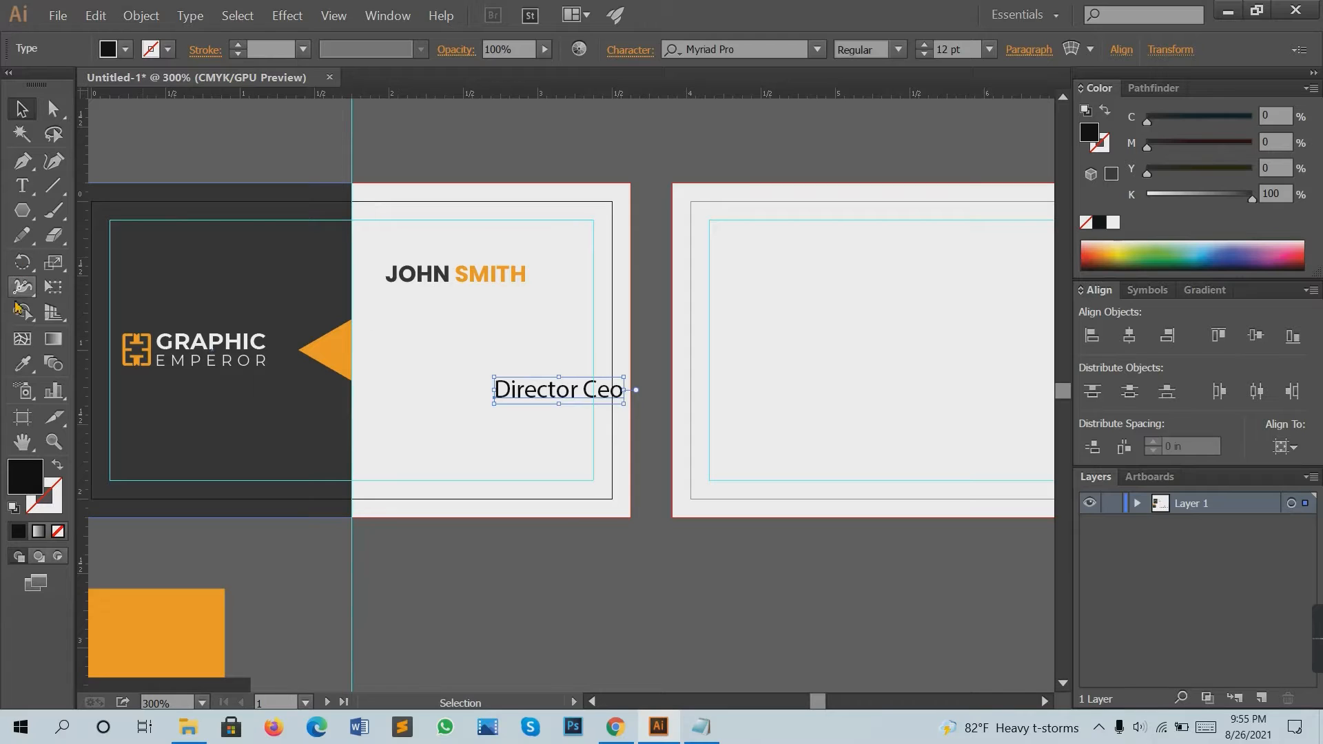
Apply the first name's dark grey, all-caps Poppins formatting to the job title with the Eyedropper.
key(i)
click(491, 268)
click(430, 268)
key(v)
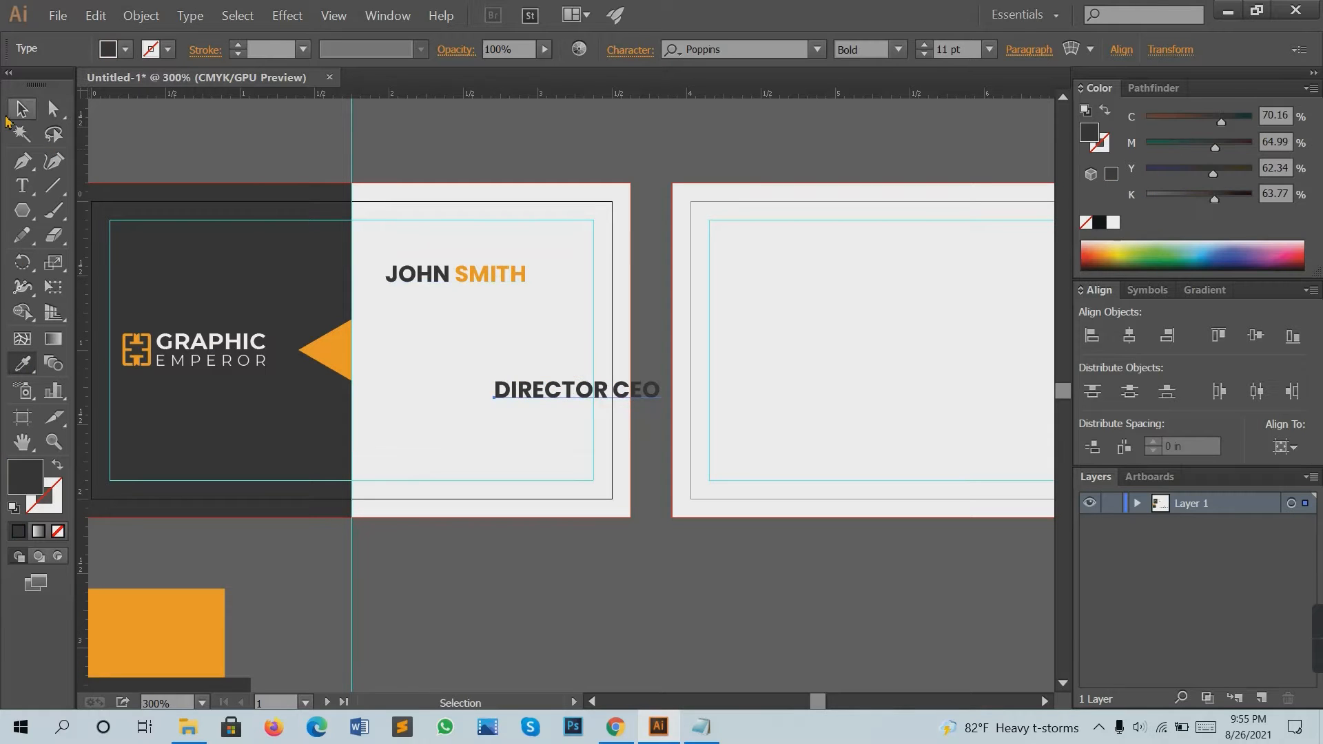
Change the job title's font style to SemiBold and its size to 7 pt.
click(899, 50)
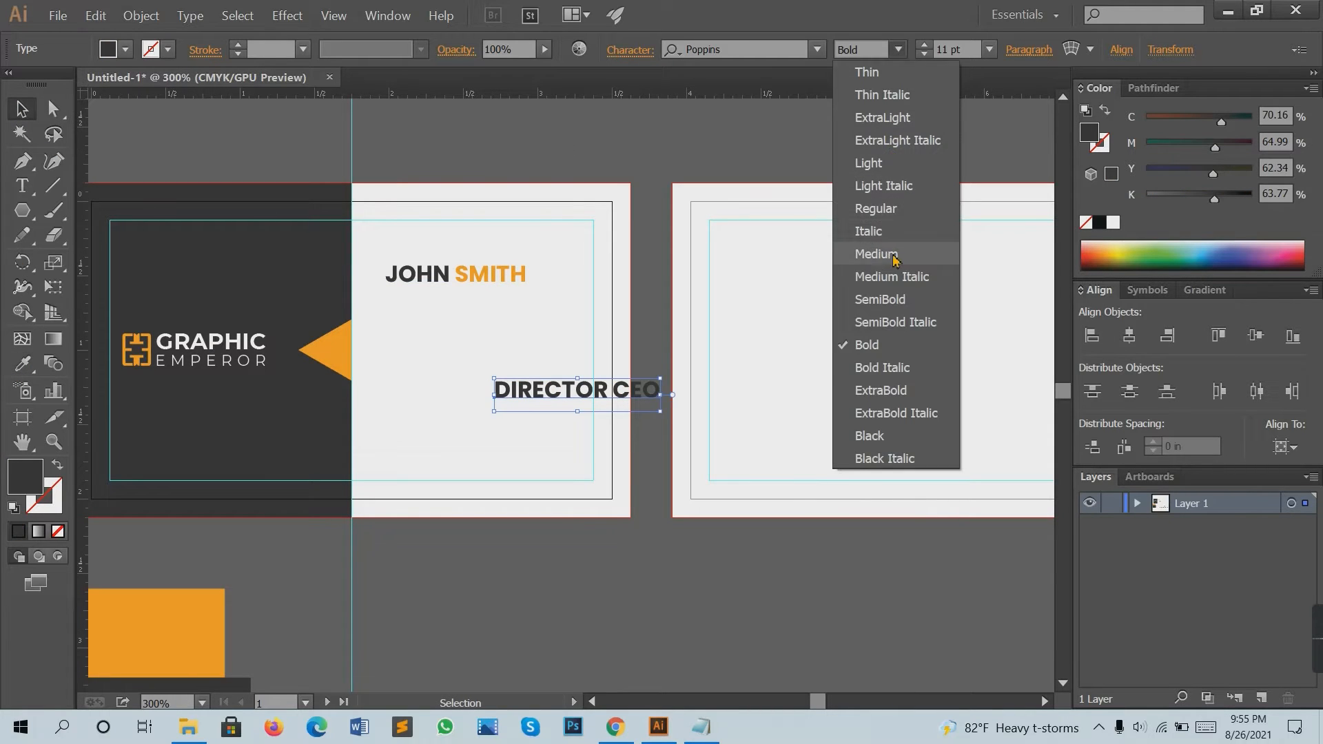
click(887, 303)
click(963, 48)
key(Down)
key(Down)
key(Down)
key(Down)
click(752, 279)
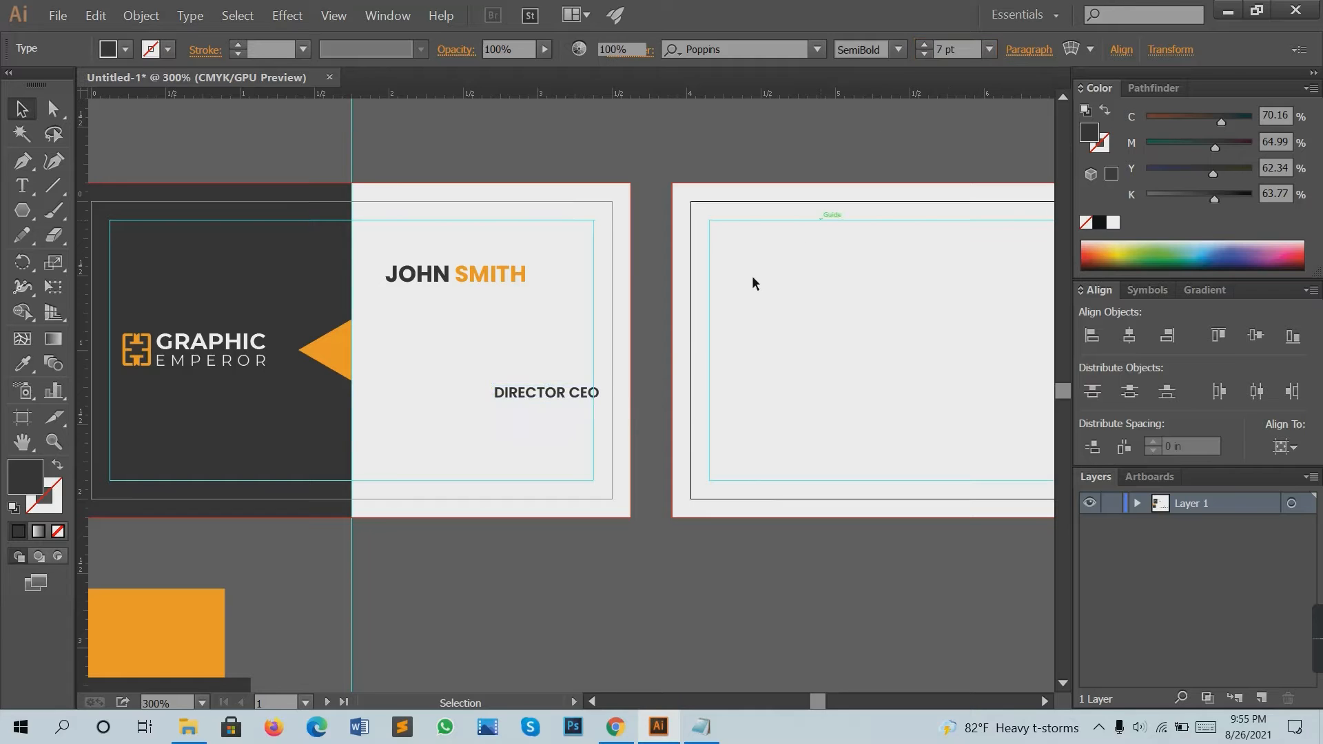
Move the job title up to sit directly beneath the name on the first artboard.
key(ctrl+equal)
drag(511, 426, 449, 254)
click(564, 321)
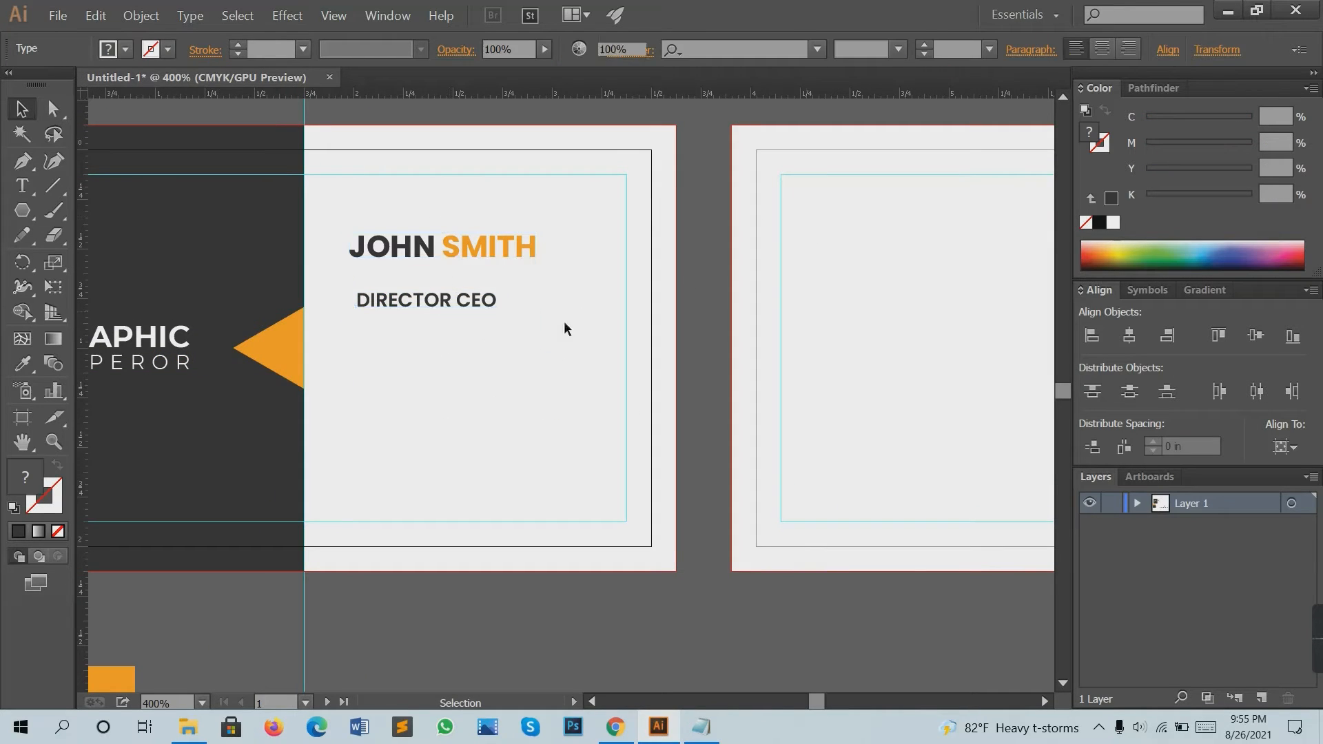
click(436, 306)
mouse_move(449, 298)
mouse_down()
mouse_move(449, 268)
mouse_move(449, 281)
mouse_up()
Align the left edges of the name and the job title, using the selection as the alignment reference.
drag(423, 216, 653, 309)
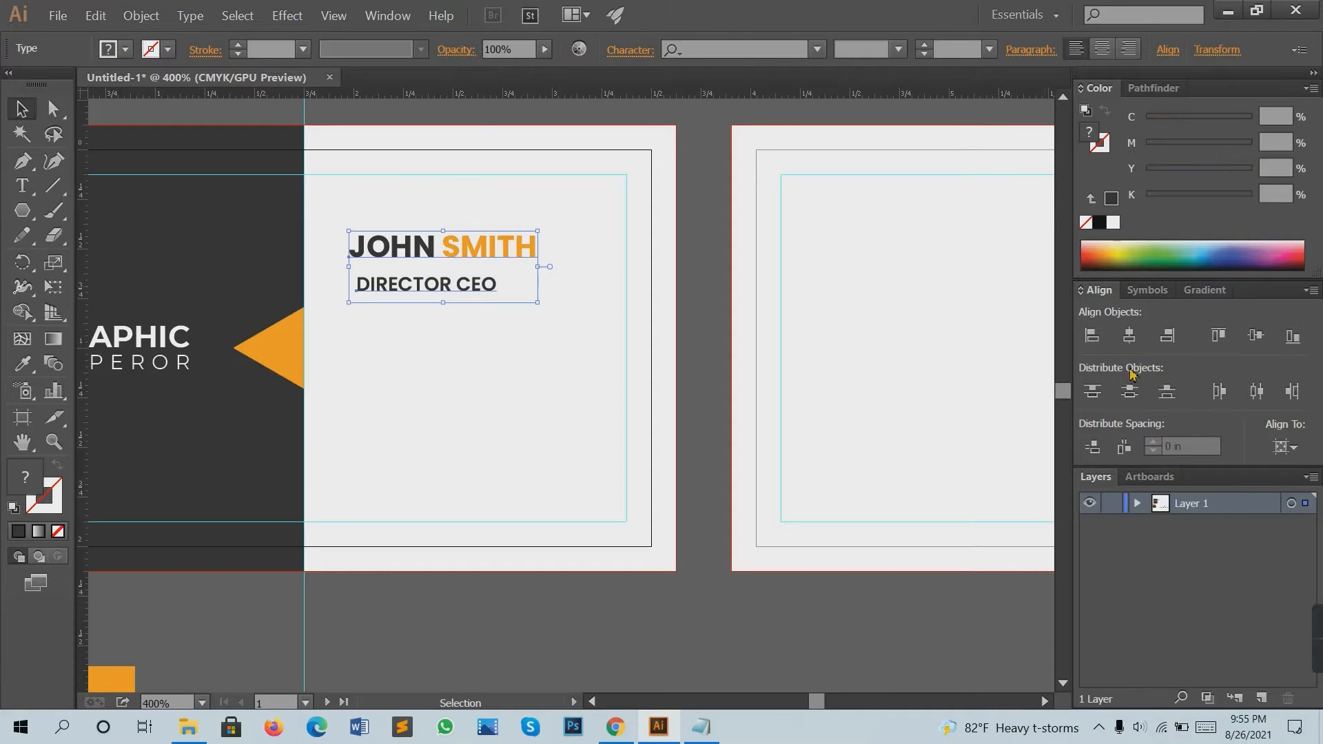
click(1282, 447)
click(1233, 467)
click(1091, 336)
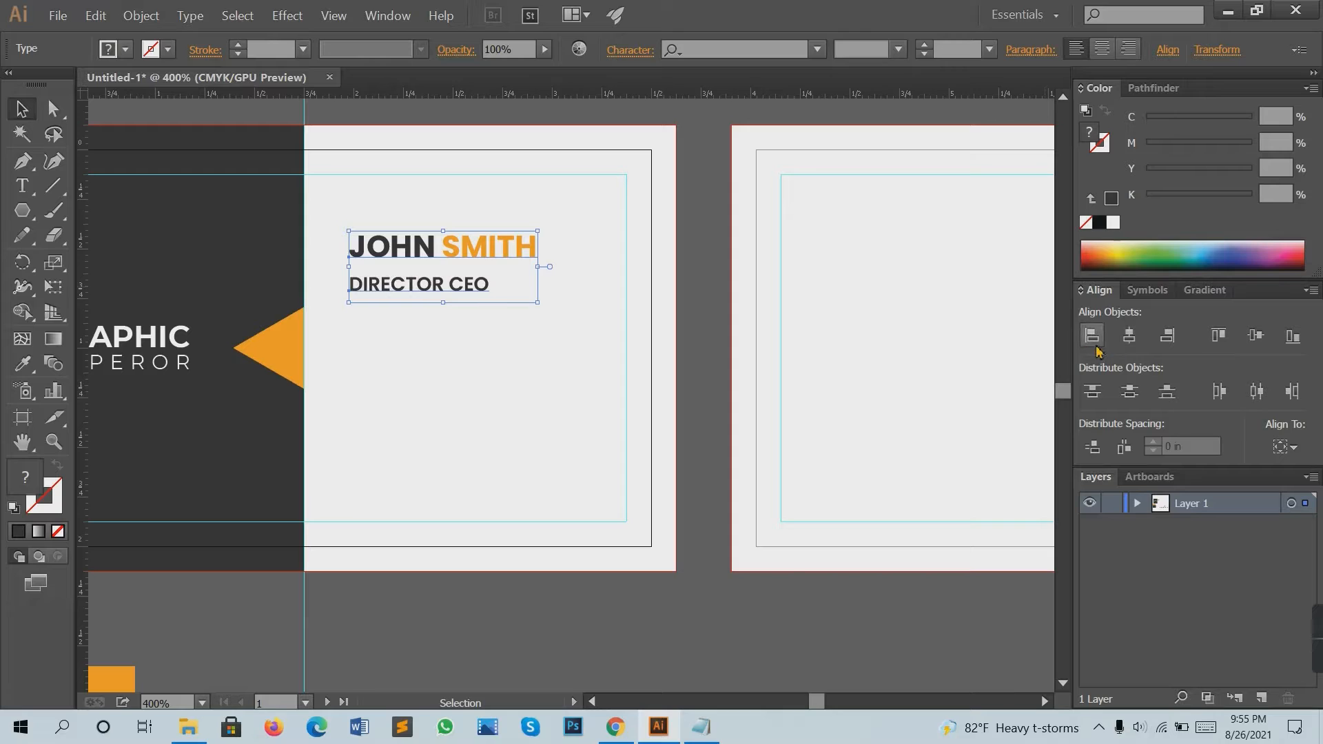
click(470, 355)
click(435, 288)
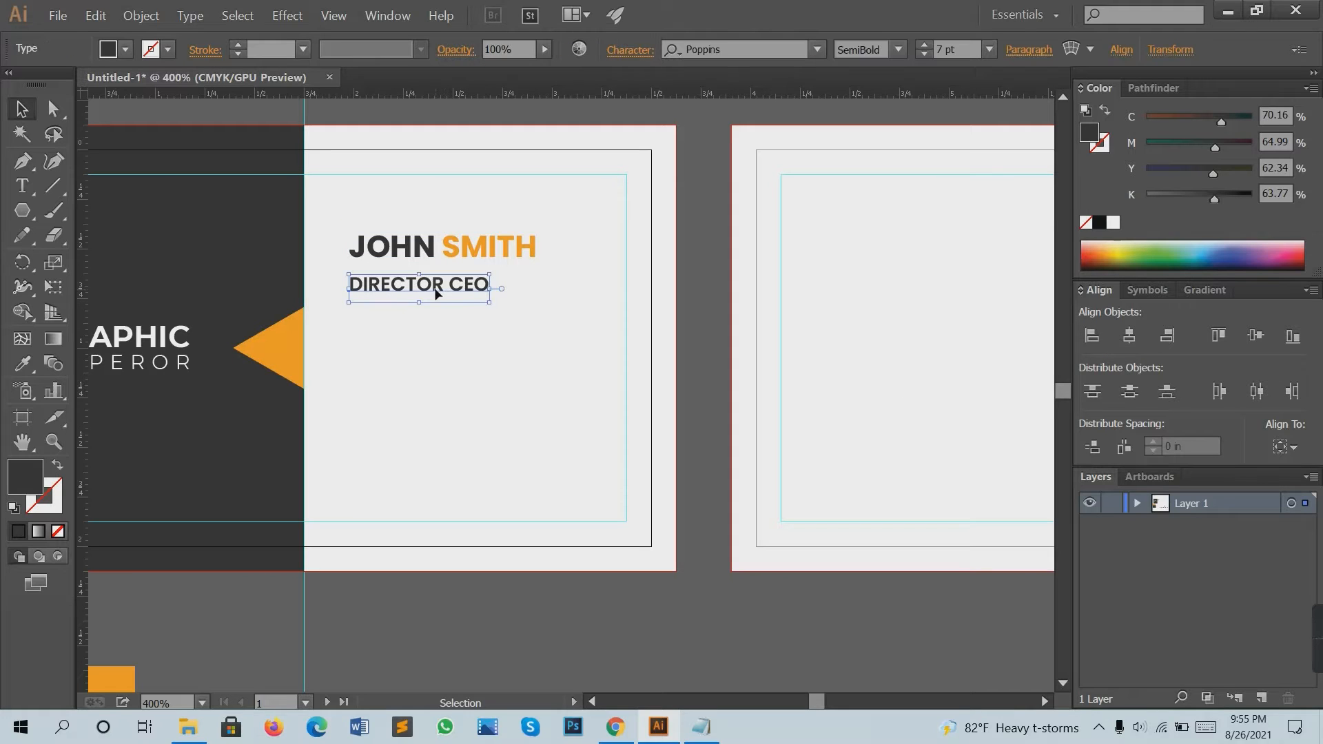
click(428, 324)
Copy the phone number from information.txt and paste it into the business card document.
scroll(424, 321, down, 1)
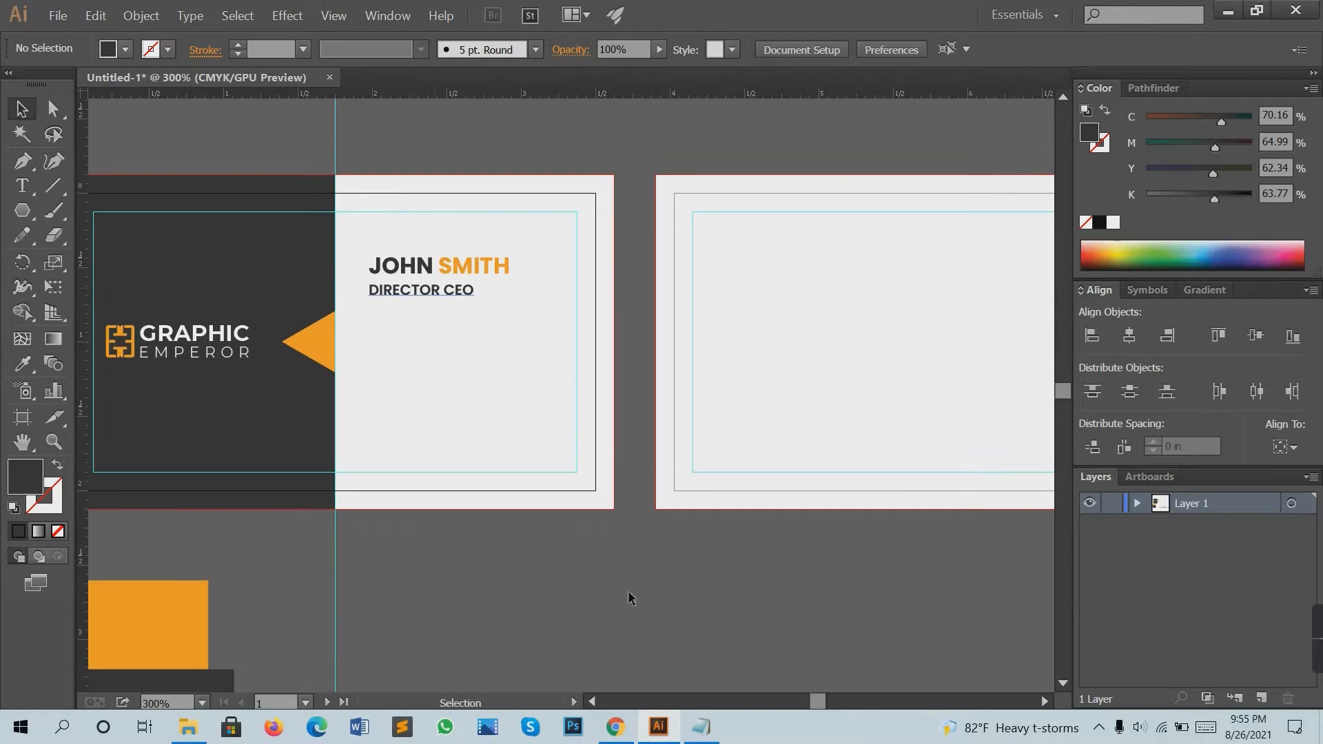
click(700, 726)
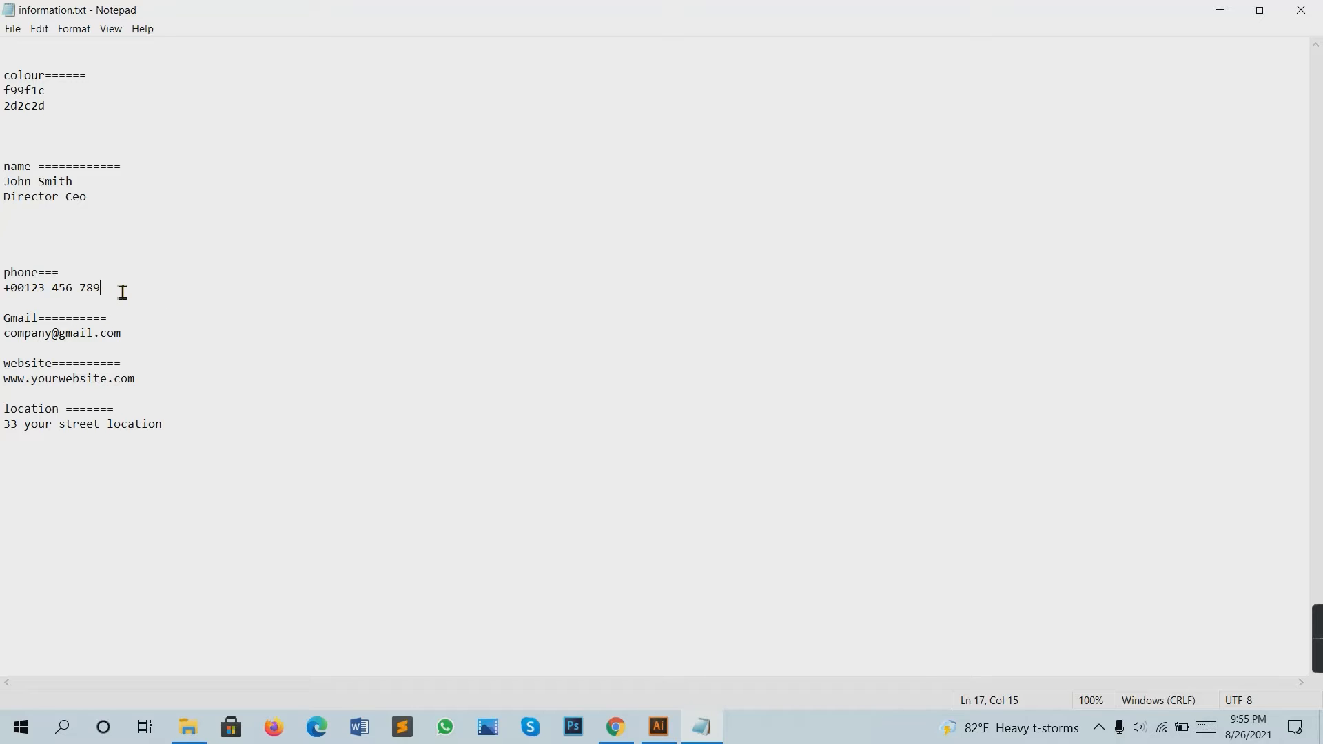
drag(122, 292, 3, 288)
key(ctrl+c)
key(alt+Tab)
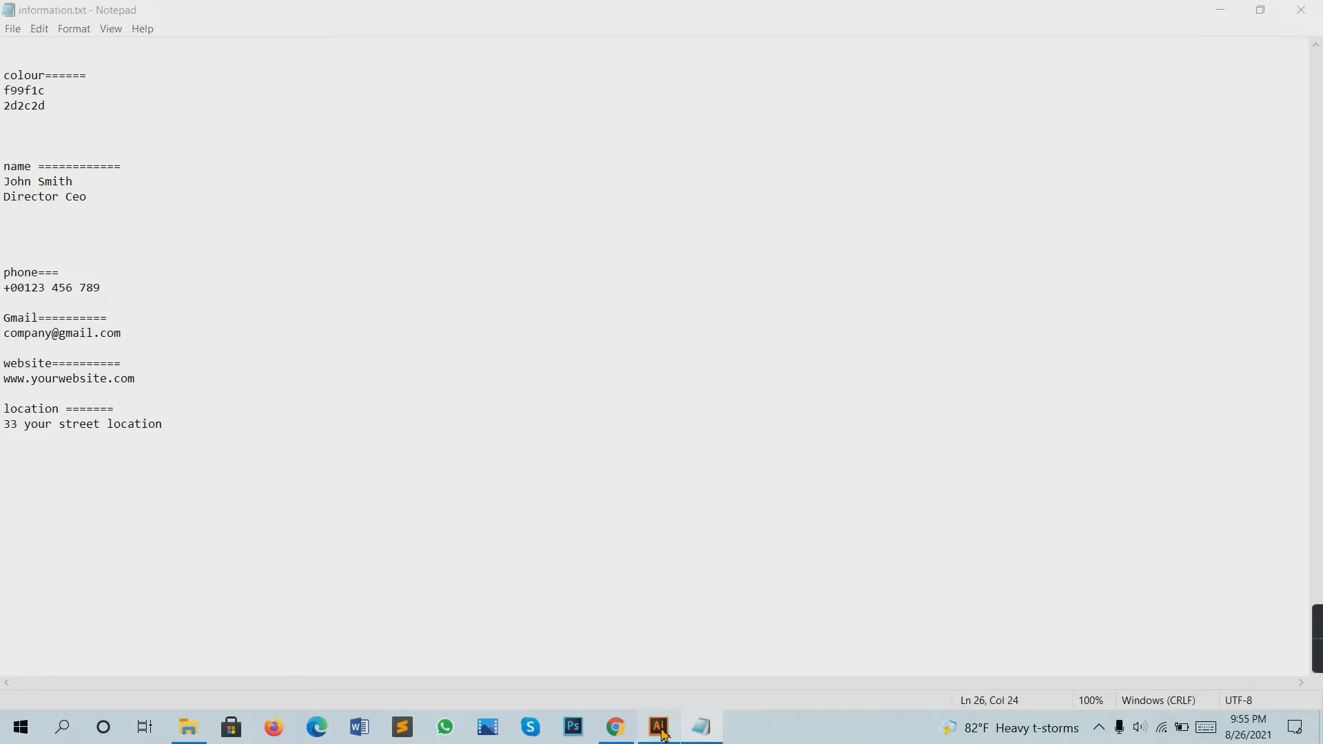
key(ctrl+v)
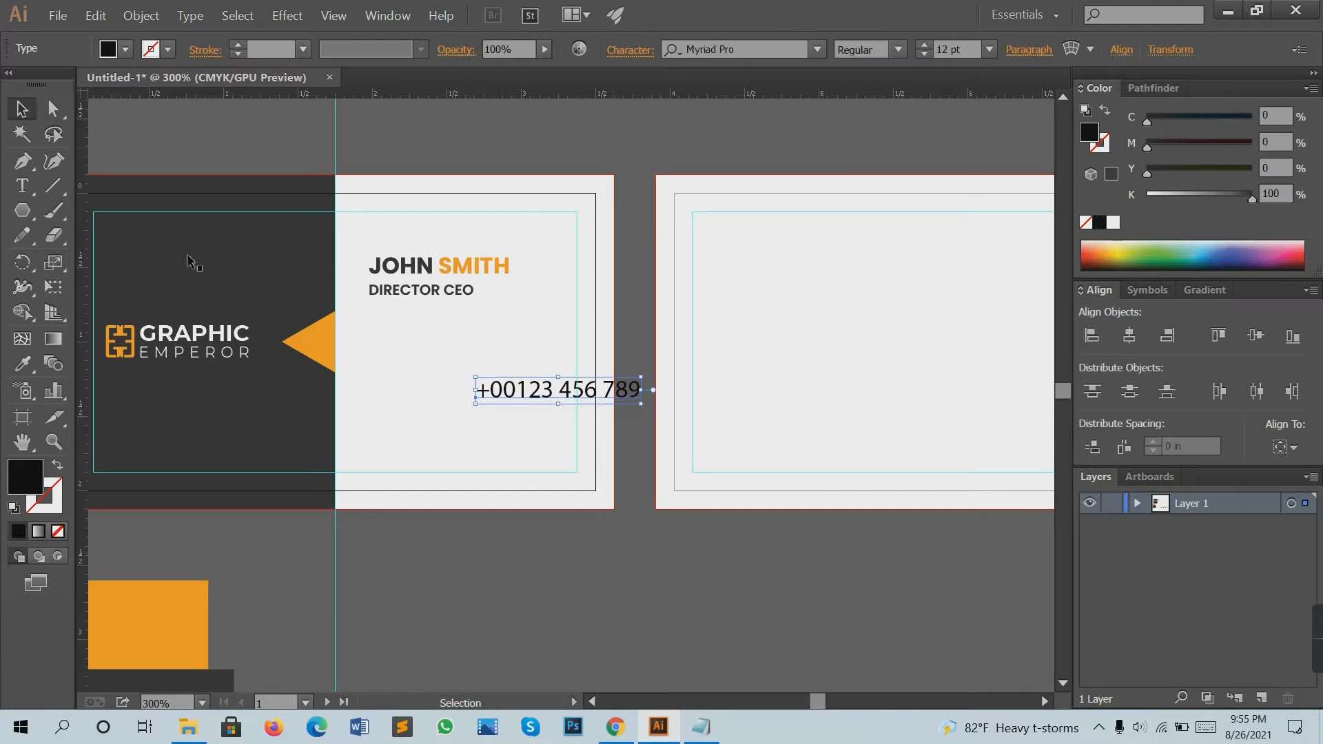
Copy the job title's formatting onto the phone number with the Eyedropper and set its font style to Regular.
click(22, 363)
click(446, 287)
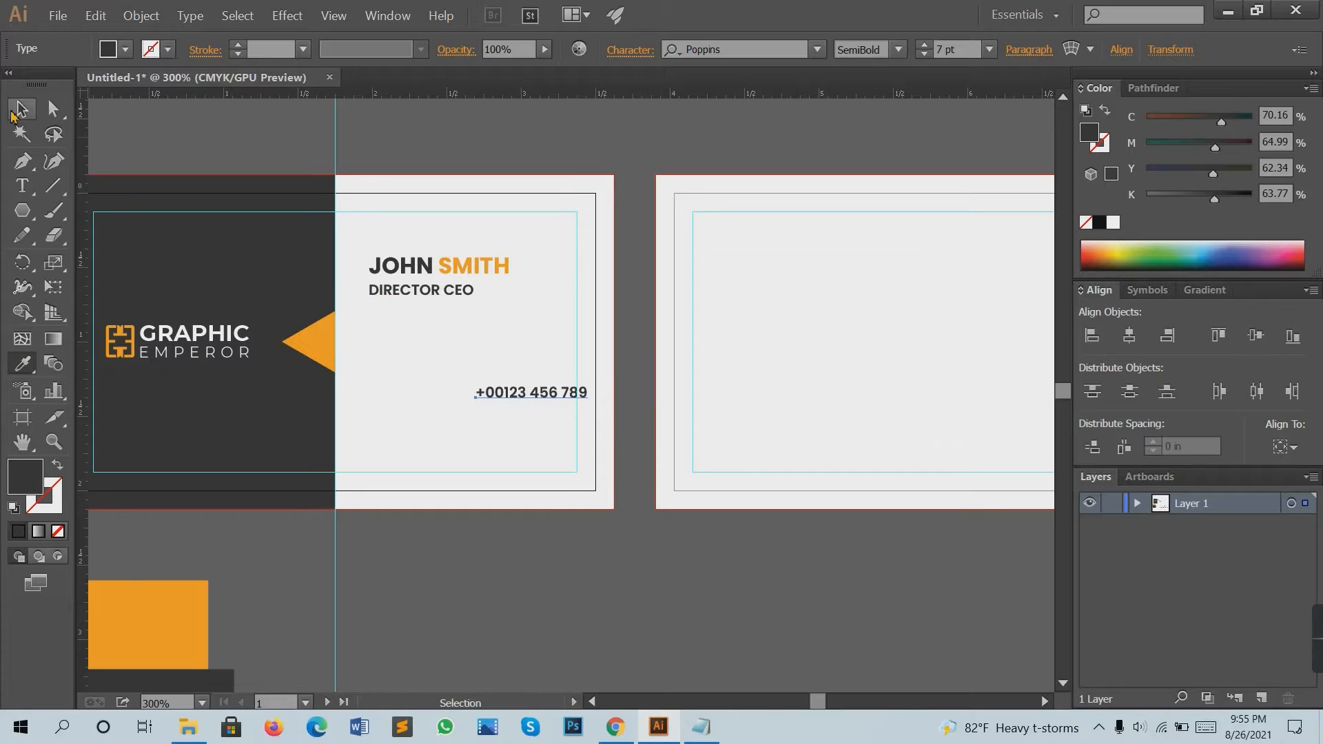
click(14, 112)
click(898, 49)
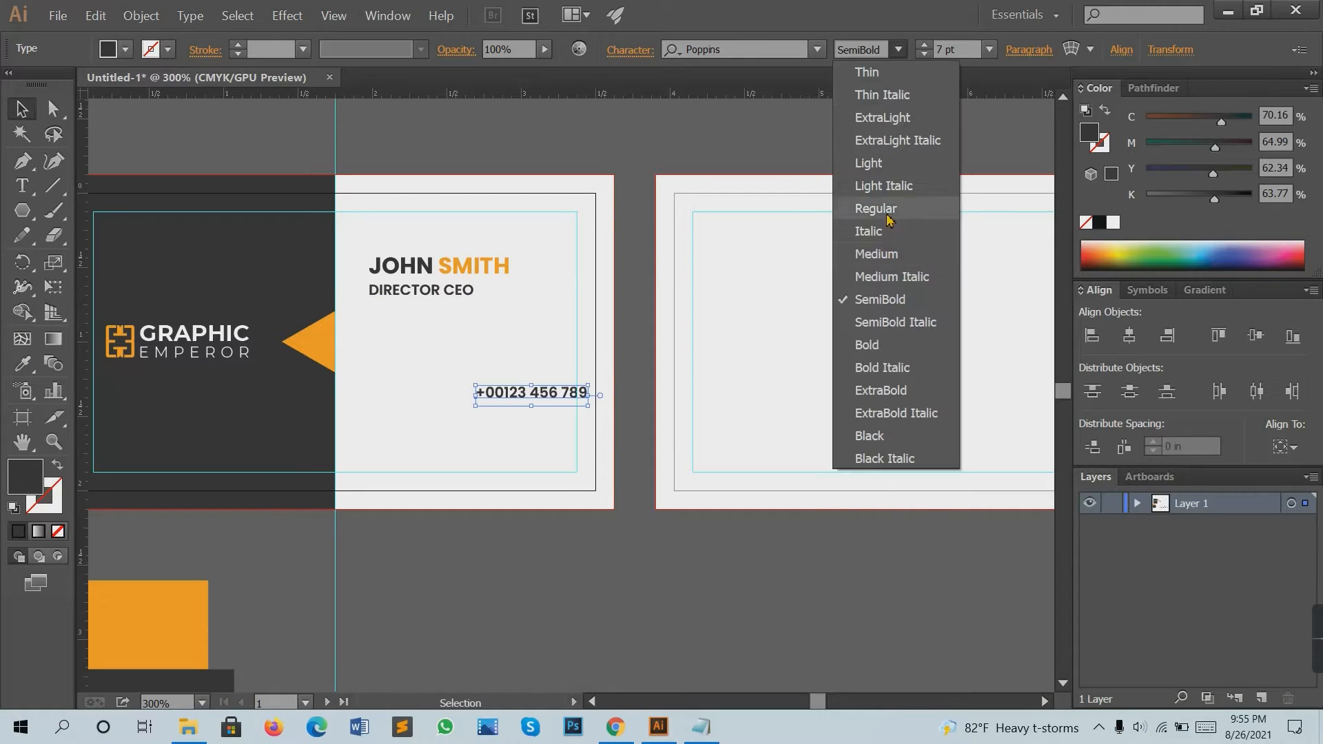
click(874, 209)
scroll(957, 47, down, 1)
click(653, 289)
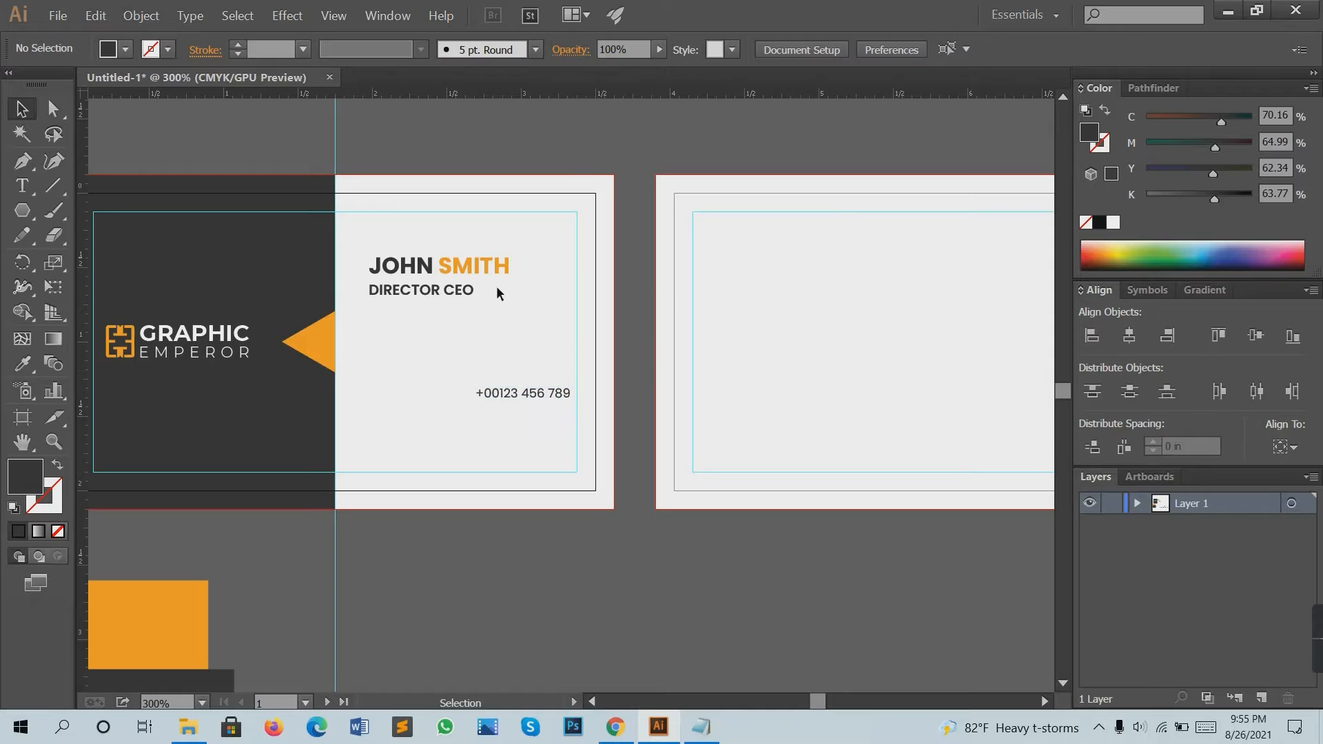
Place the phone number below the job title and duplicate it on a second line underneath.
key(ctrl+equal)
mouse_move(462, 356)
mouse_down()
mouse_move(548, 363)
mouse_move(452, 312)
mouse_move(434, 317)
mouse_move(441, 357)
mouse_up()
click(448, 381)
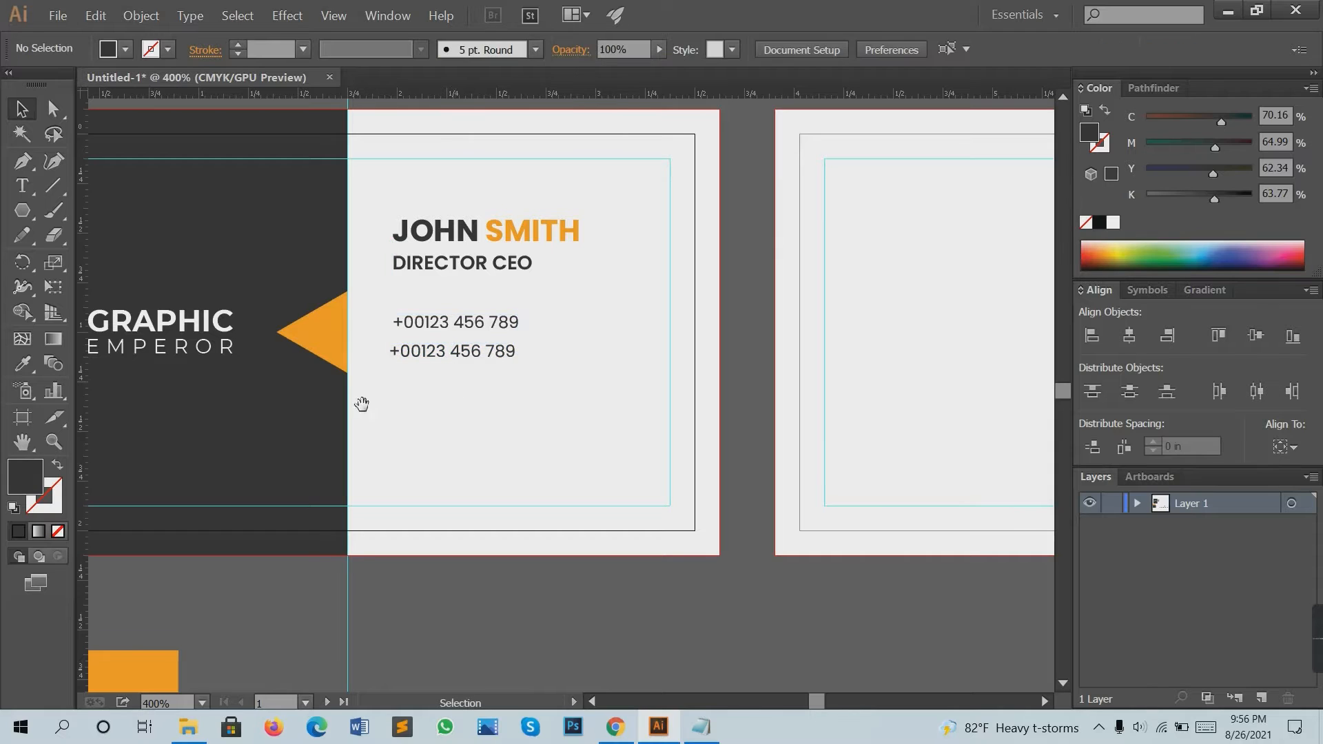
Align the left edges of the two phone number lines and shift them right to leave room for icons.
drag(362, 404, 439, 404)
drag(456, 386, 641, 350)
click(1092, 335)
click(607, 343)
click(570, 386)
Move the handset and desk telephone icons from the icon row onto the first artboard's white half, below the phone numbers.
scroll(570, 342, down, 8)
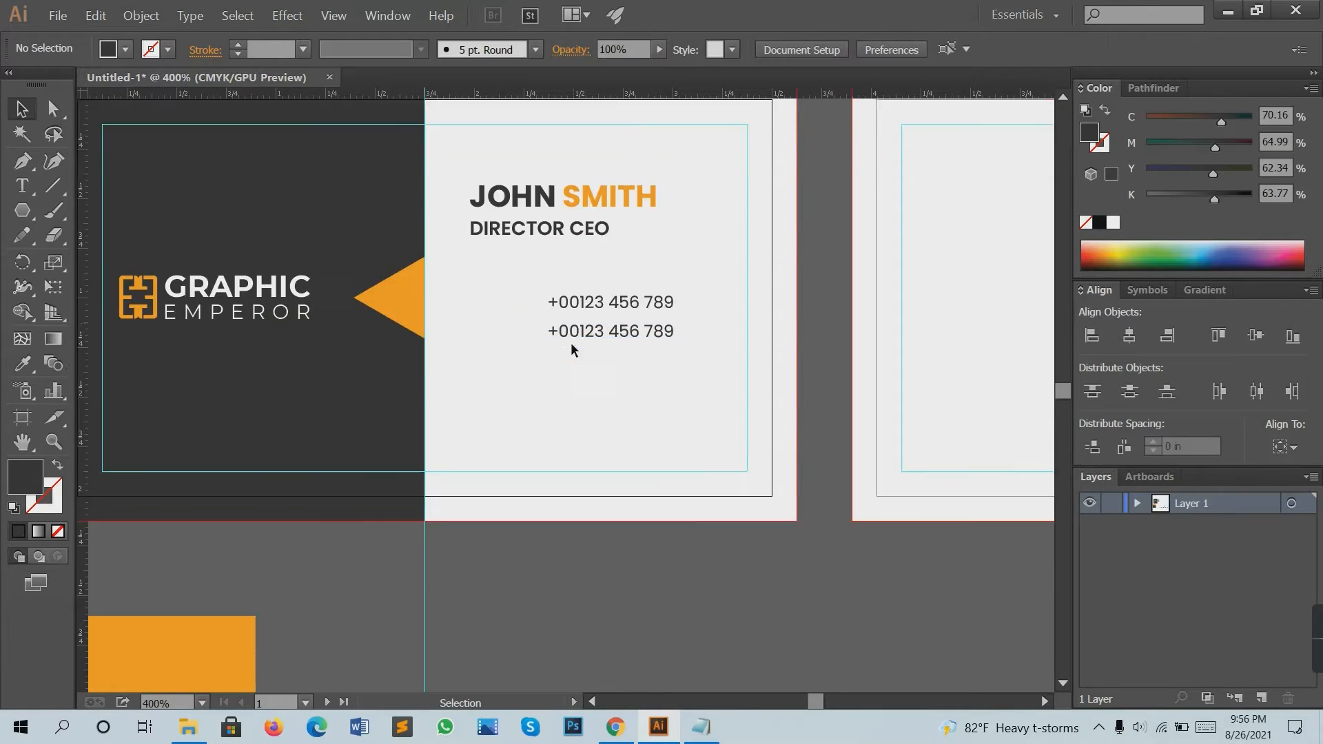
drag(682, 644, 606, 196)
drag(927, 674, 575, 165)
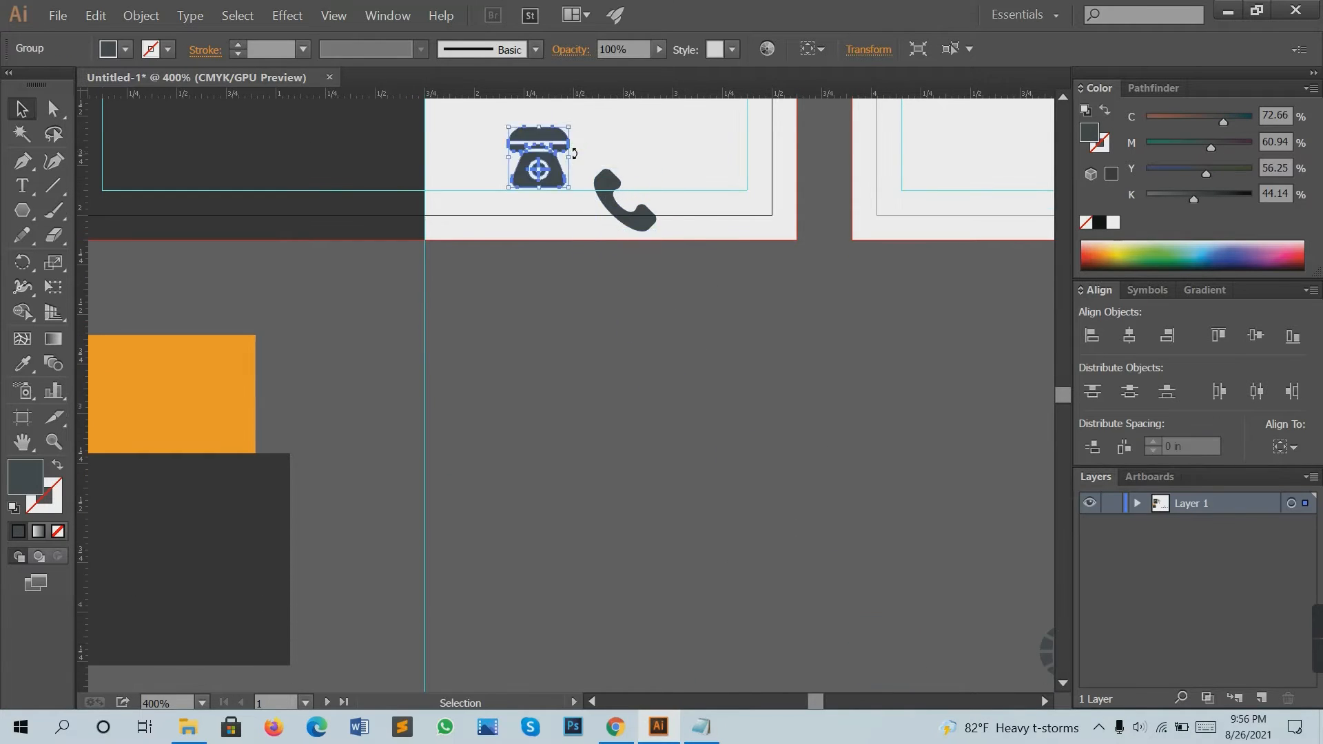
scroll(547, 281, up, 5)
scroll(551, 289, down, 1)
scroll(551, 425, up, 1)
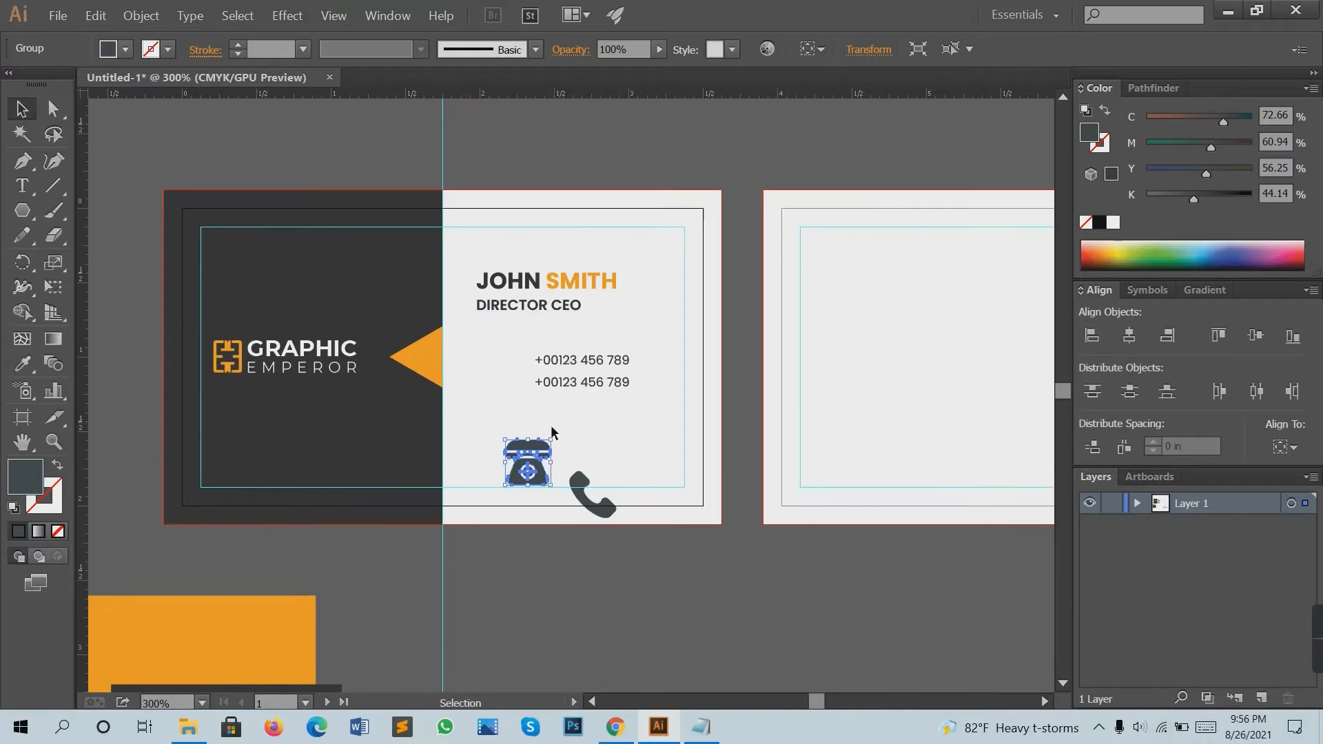
Move the desk telephone icon beside the first phone number and scale it down to about the text's height.
drag(501, 536, 502, 399)
scroll(501, 422, up, 2)
scroll(501, 421, up, 4)
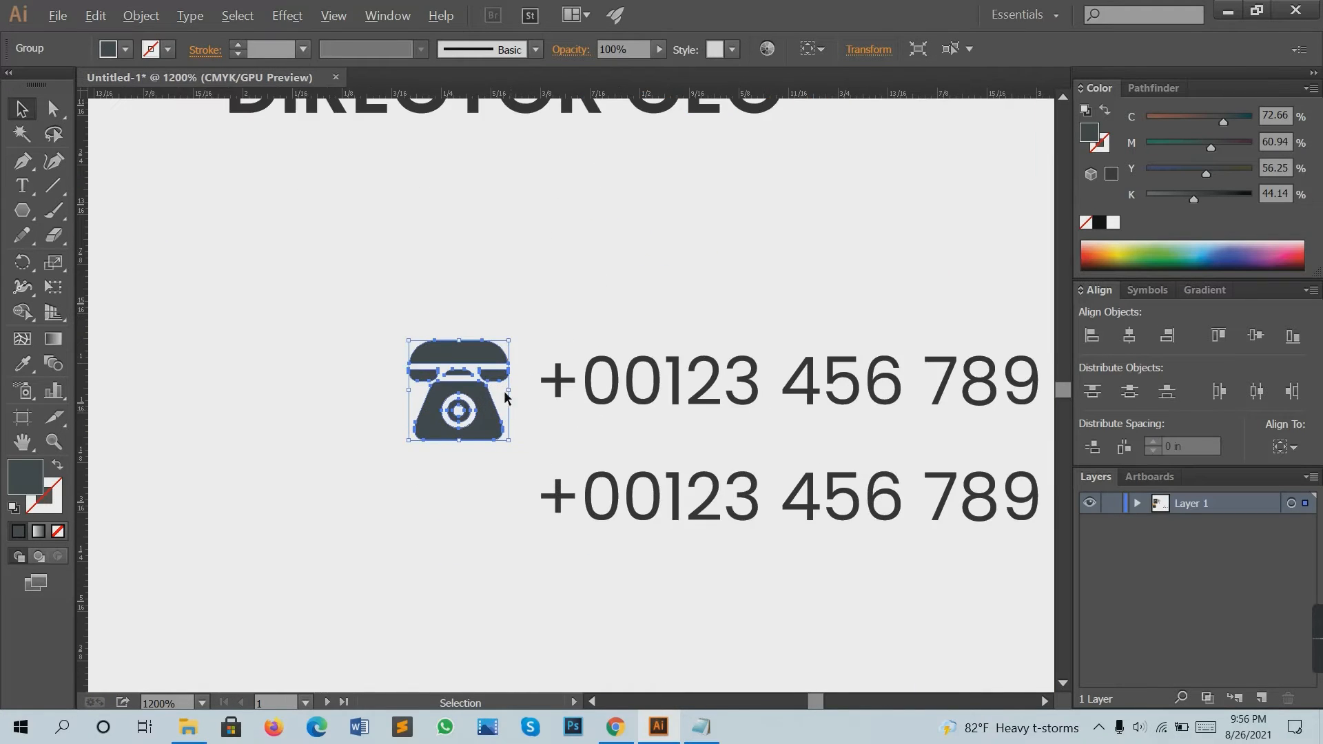
drag(398, 407, 435, 445)
click(441, 448)
click(430, 451)
click(424, 452)
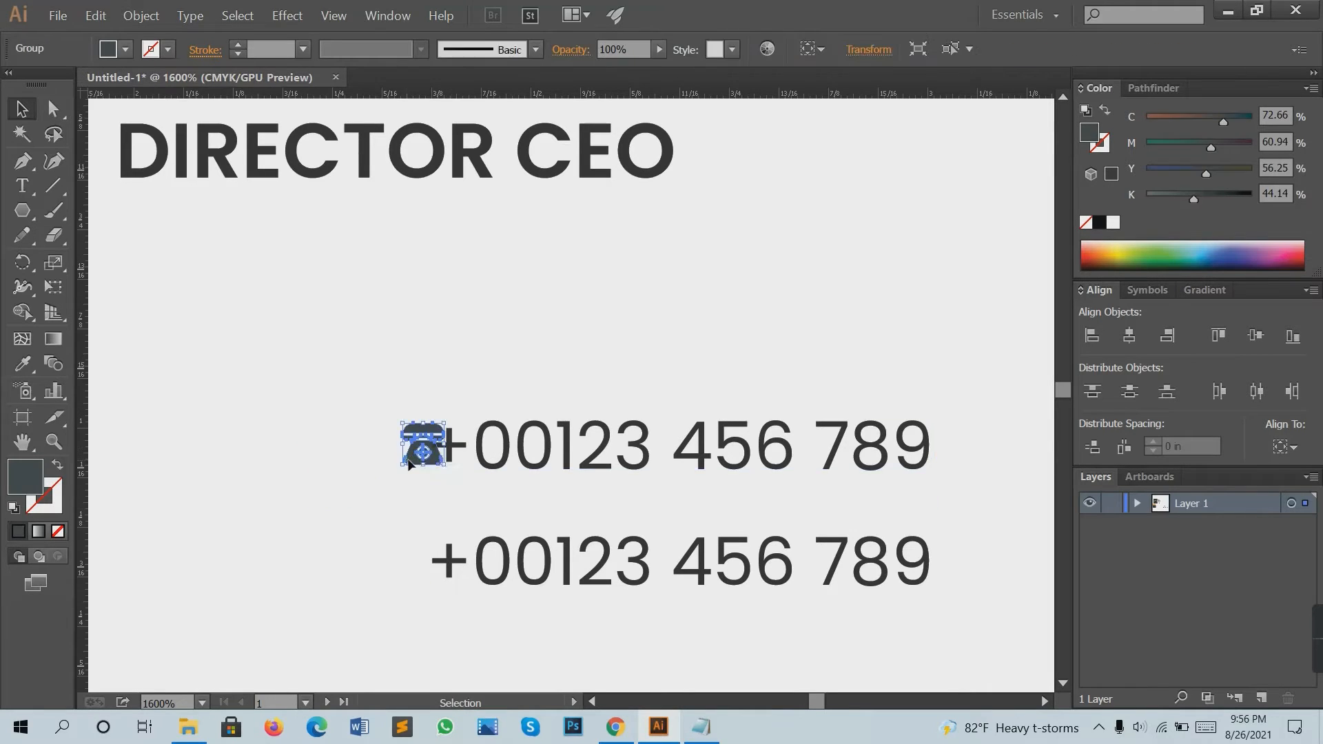
Nudge the small telephone icon left to leave a gap before the first phone number.
key(Left)
key(Left)
click(399, 496)
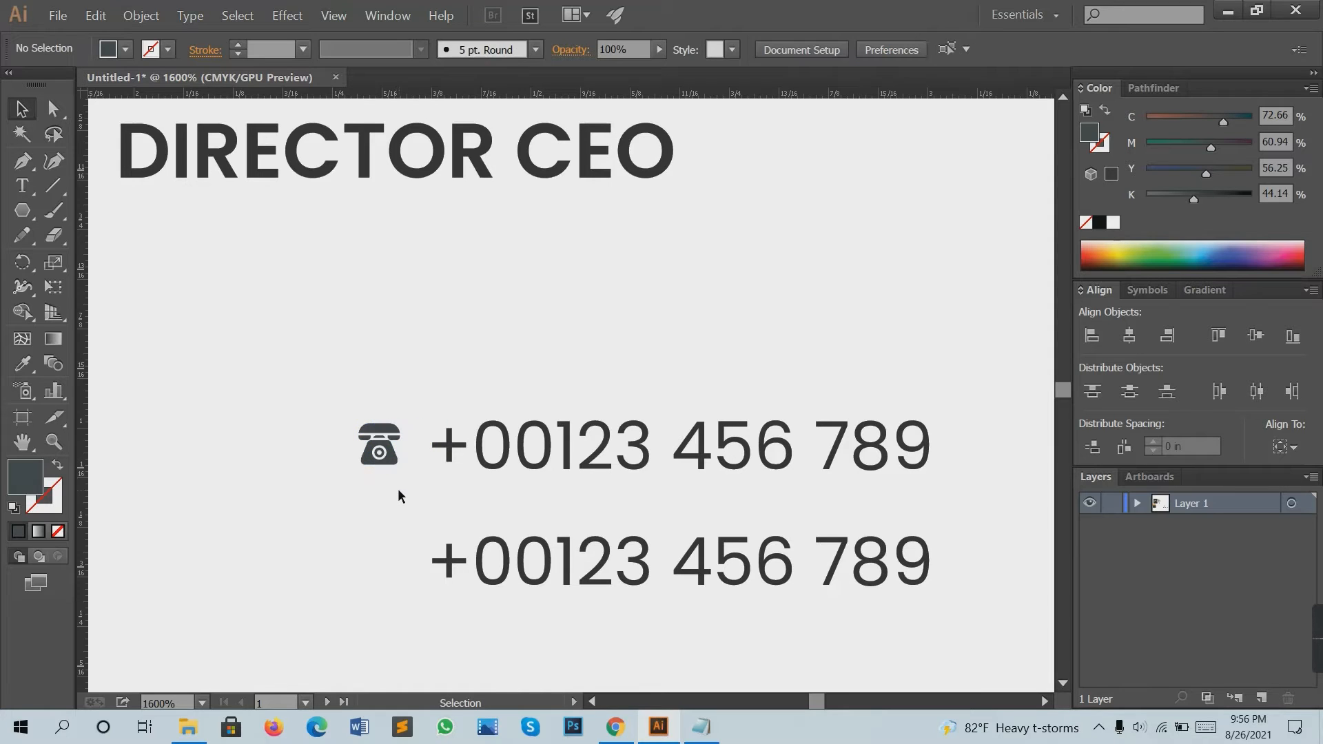
click(384, 457)
click(401, 475)
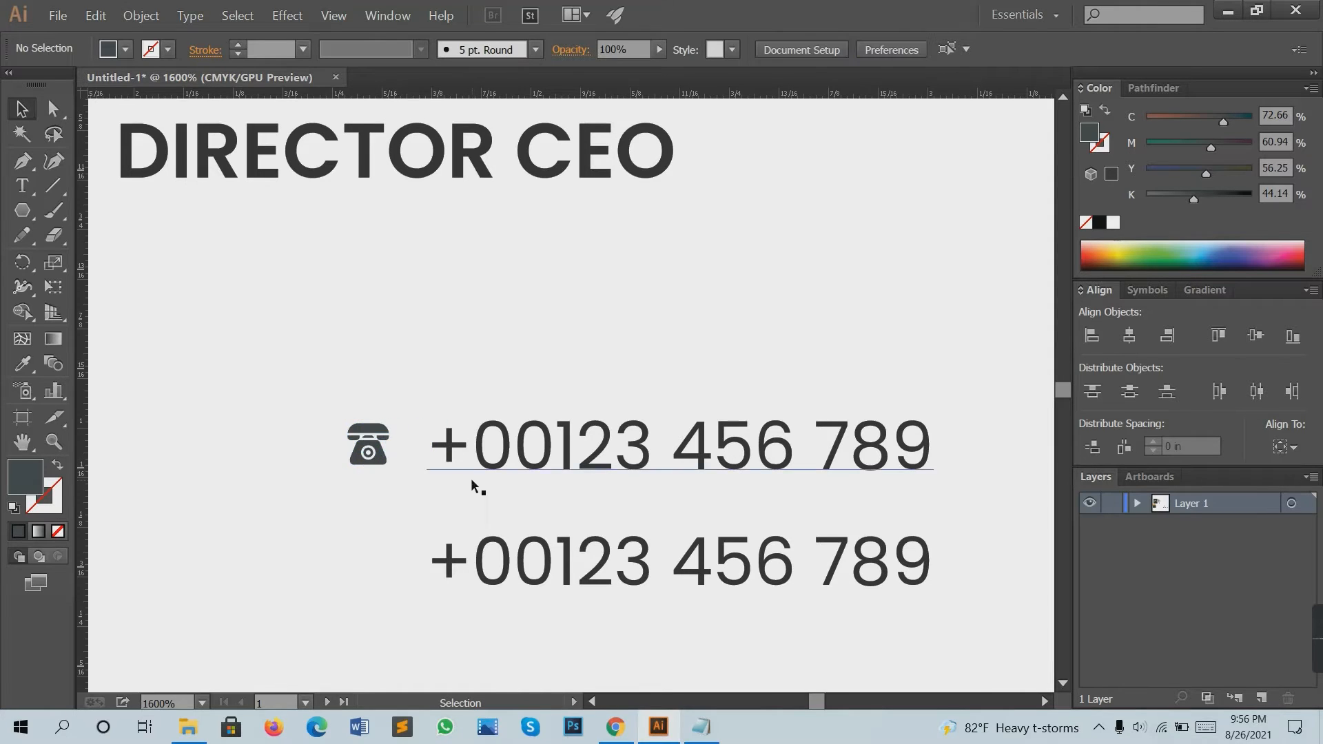
scroll(482, 480, down, 3)
click(438, 469)
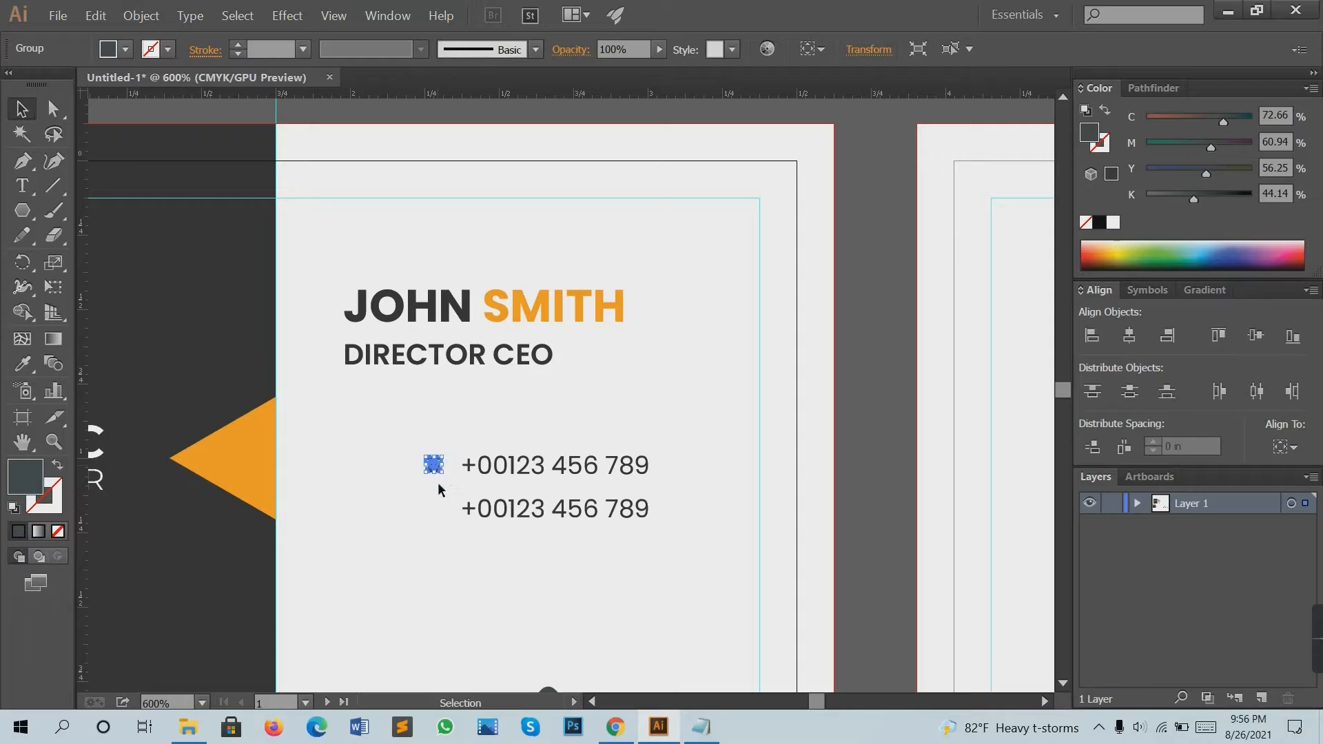
click(437, 483)
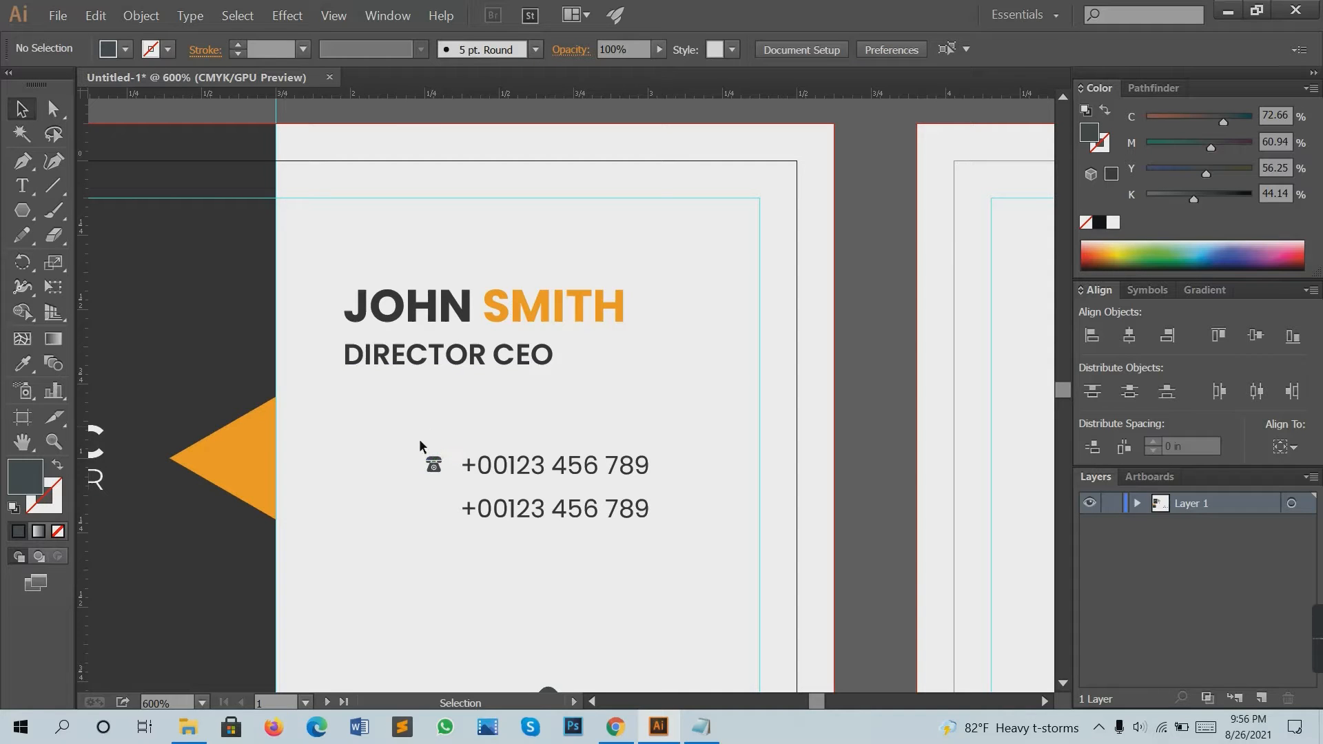
scroll(474, 458, down, 3)
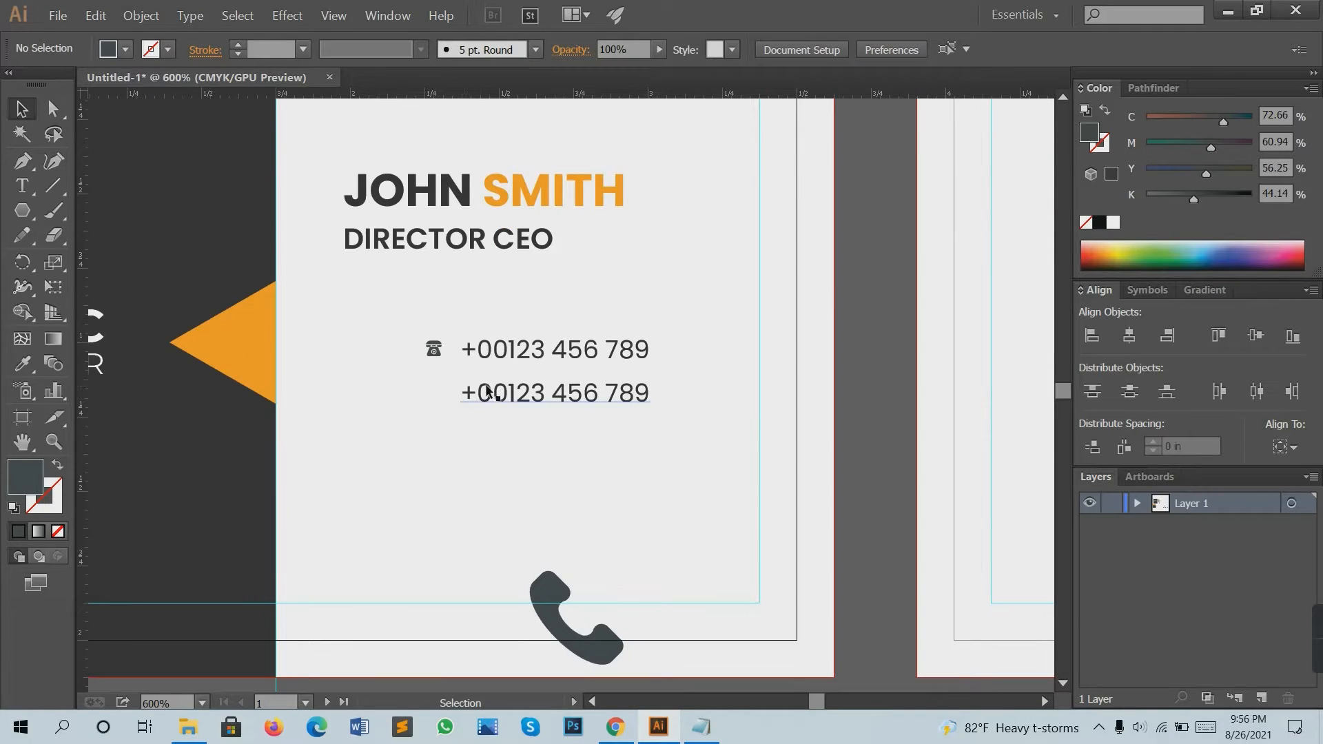
Delete the second phone number line and duplicate the icon-and-number row downward at even spacing to make four rows.
click(504, 398)
key(Delete)
drag(376, 329, 698, 374)
drag(564, 353, 554, 390)
key(ctrl+d)
key(ctrl+d)
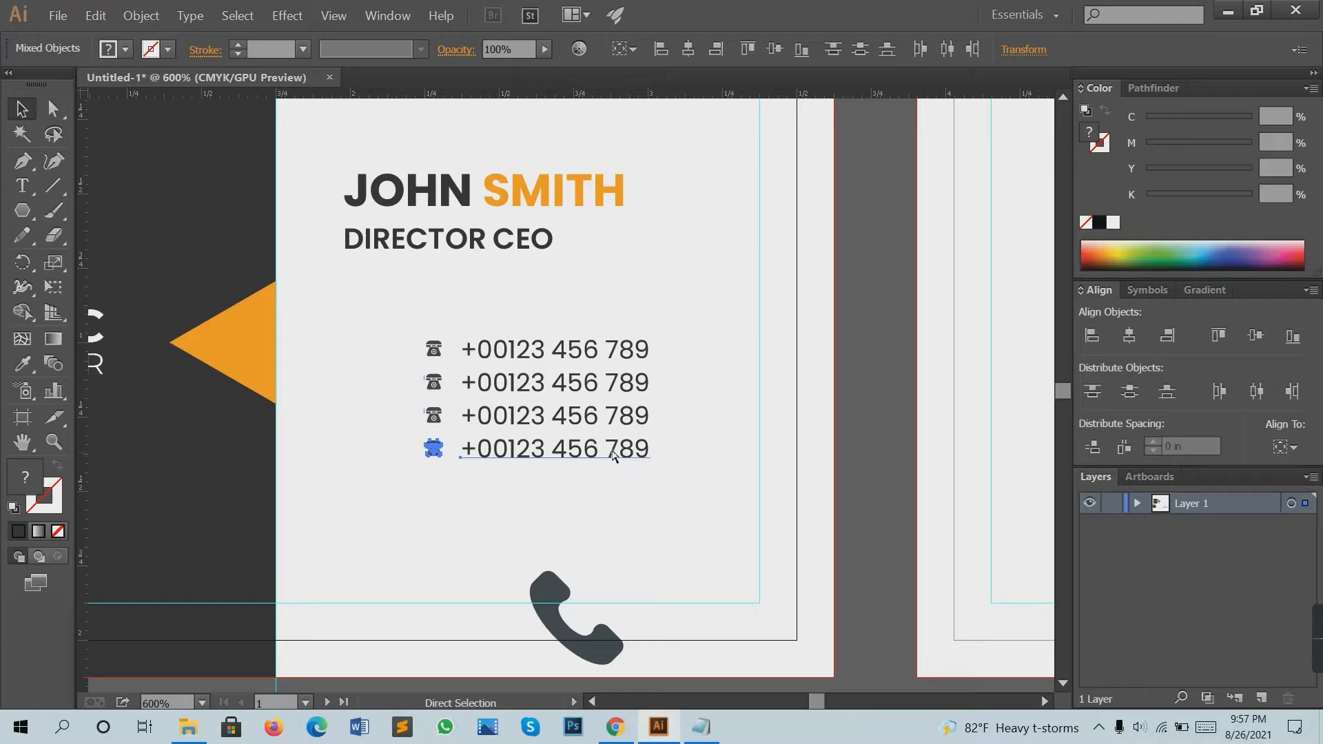
key(ctrl+d)
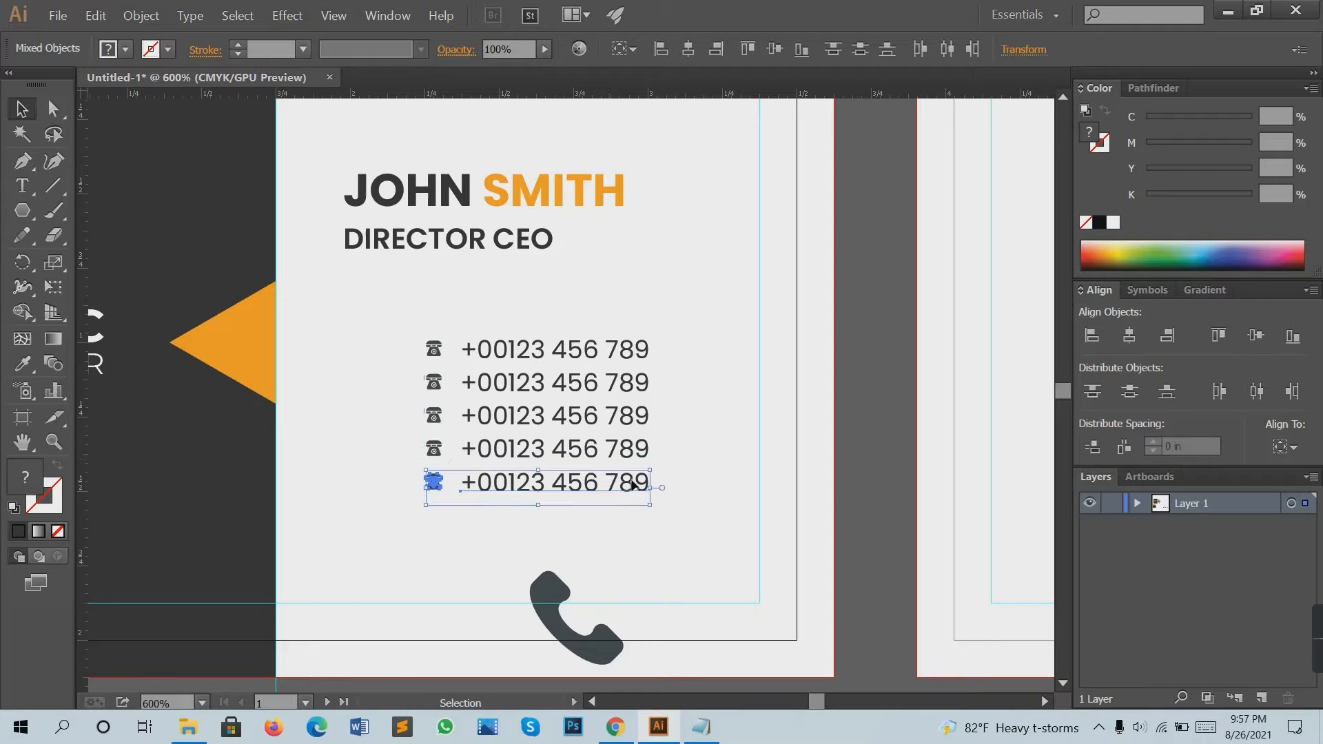
key(ctrl+z)
click(627, 477)
Draw a circle around the first telephone icon with the Ellipse tool and remove its fill.
scroll(482, 414, down, 2)
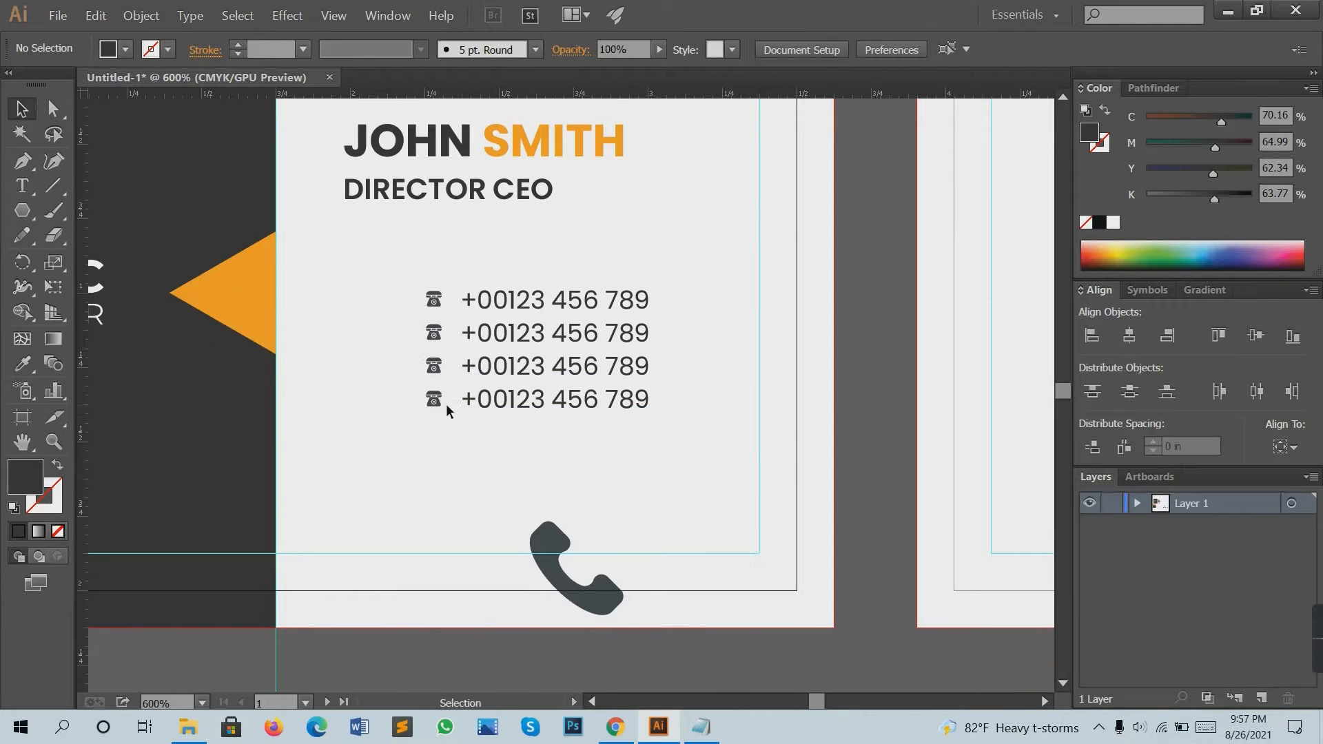
drag(22, 210, 136, 257)
scroll(447, 299, up, 3)
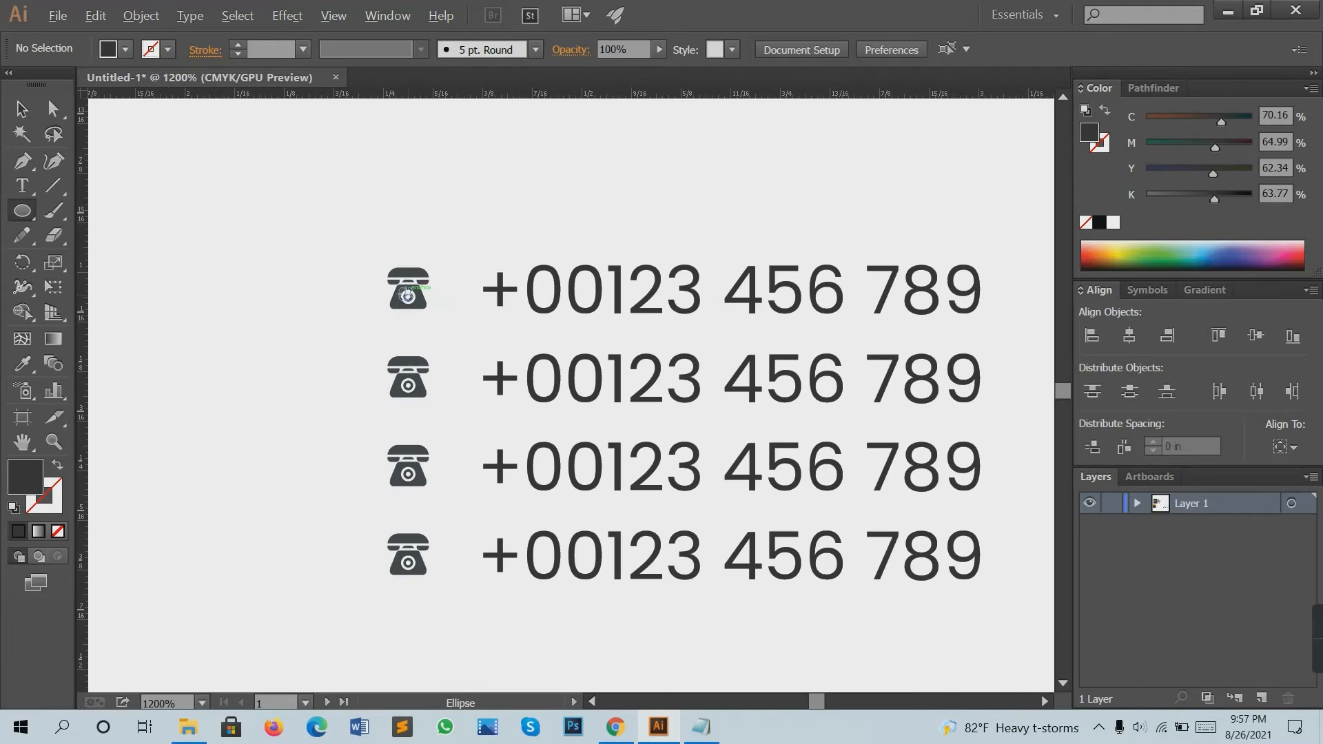
drag(406, 296, 429, 253)
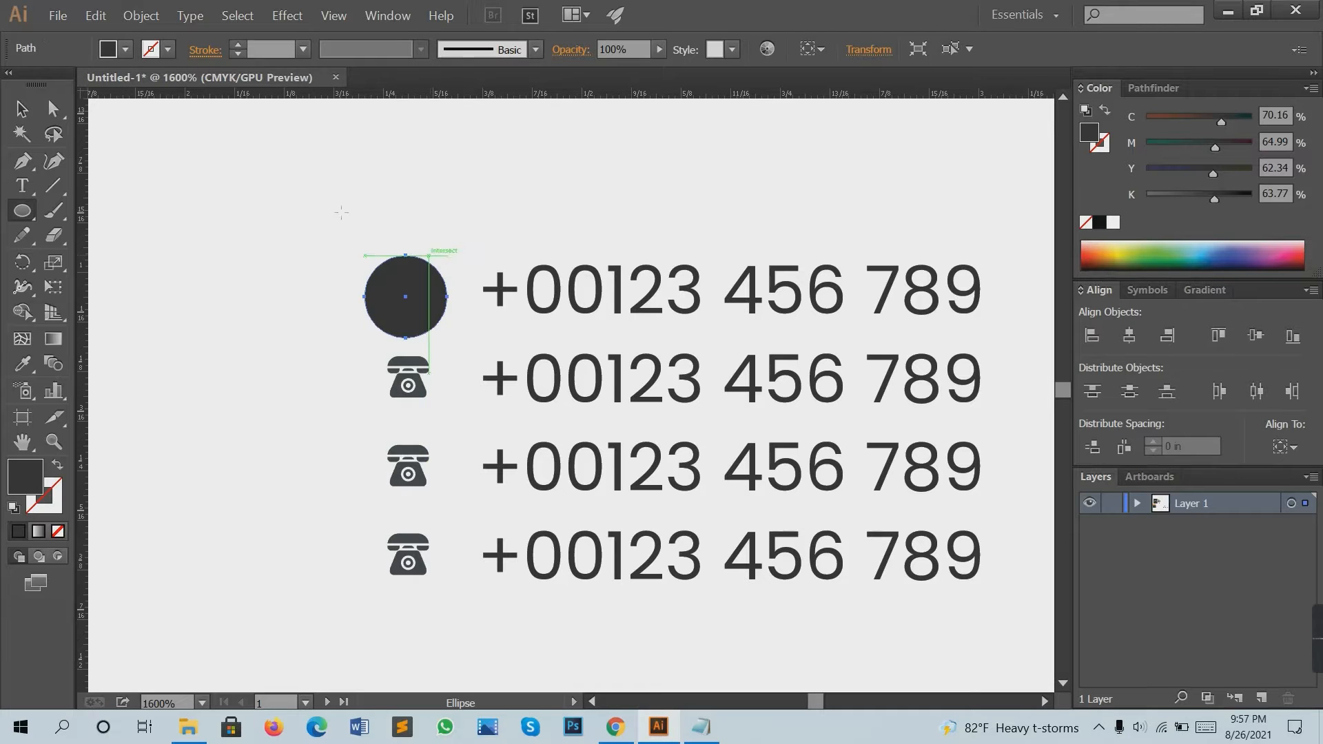
click(125, 49)
click(14, 84)
Give the circle around the first telephone icon a black stroke with a weight of 0.05 pt.
click(168, 50)
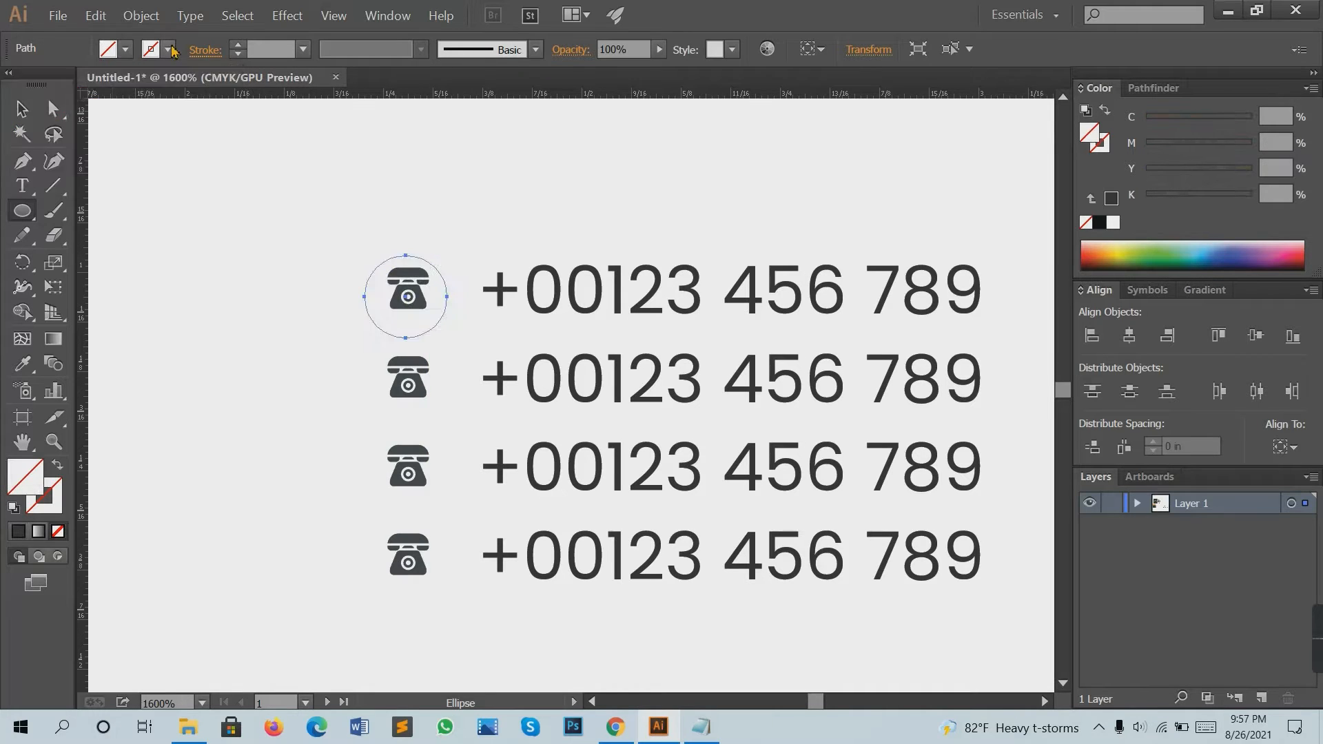
click(167, 49)
click(54, 84)
click(270, 49)
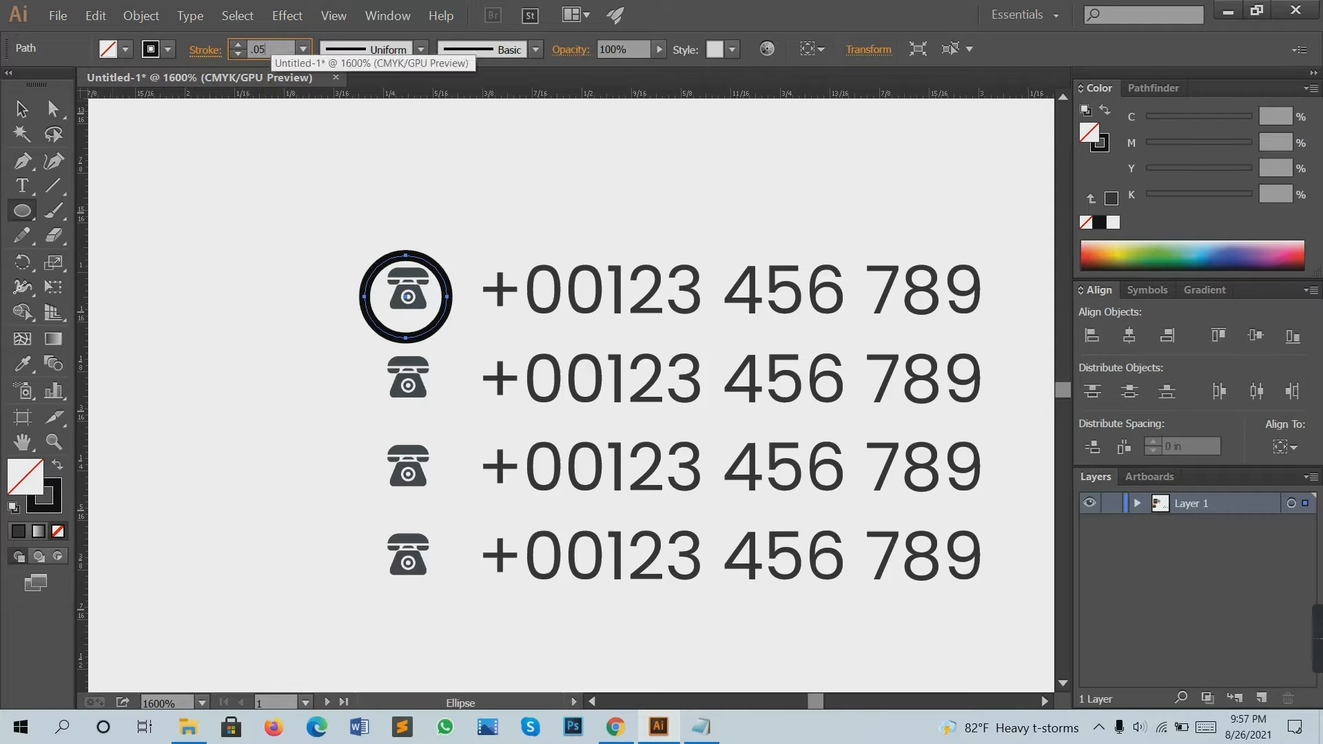
click(22, 109)
click(195, 153)
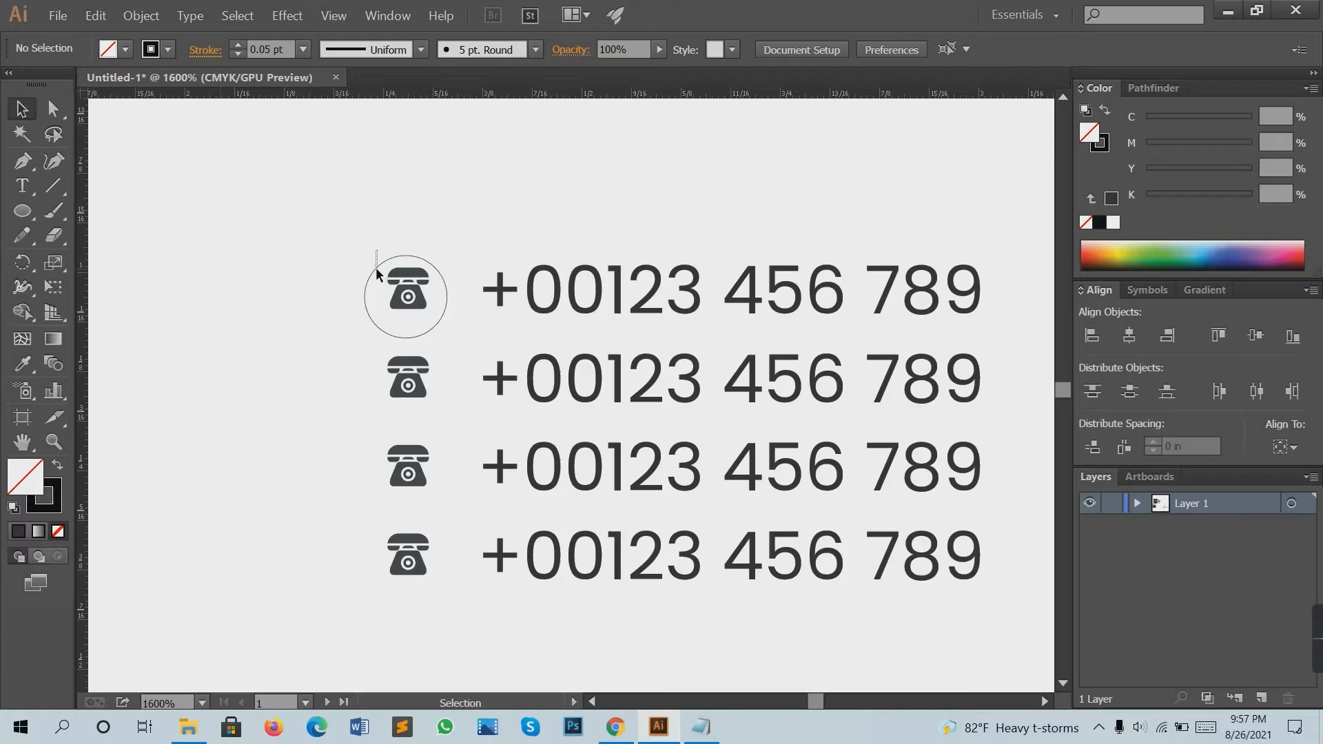
Set the circle's stroke weight to 0.5 pt.
double_click(282, 45)
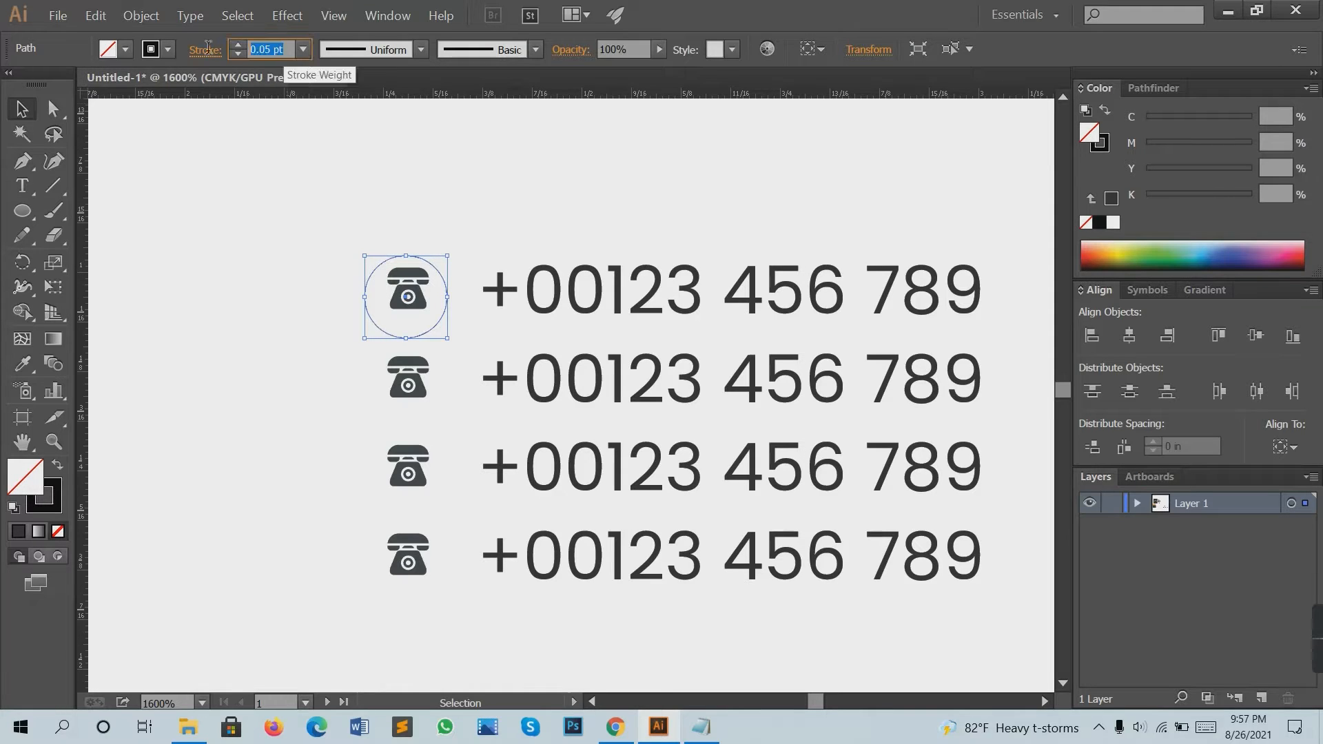
text(.5)
click(311, 159)
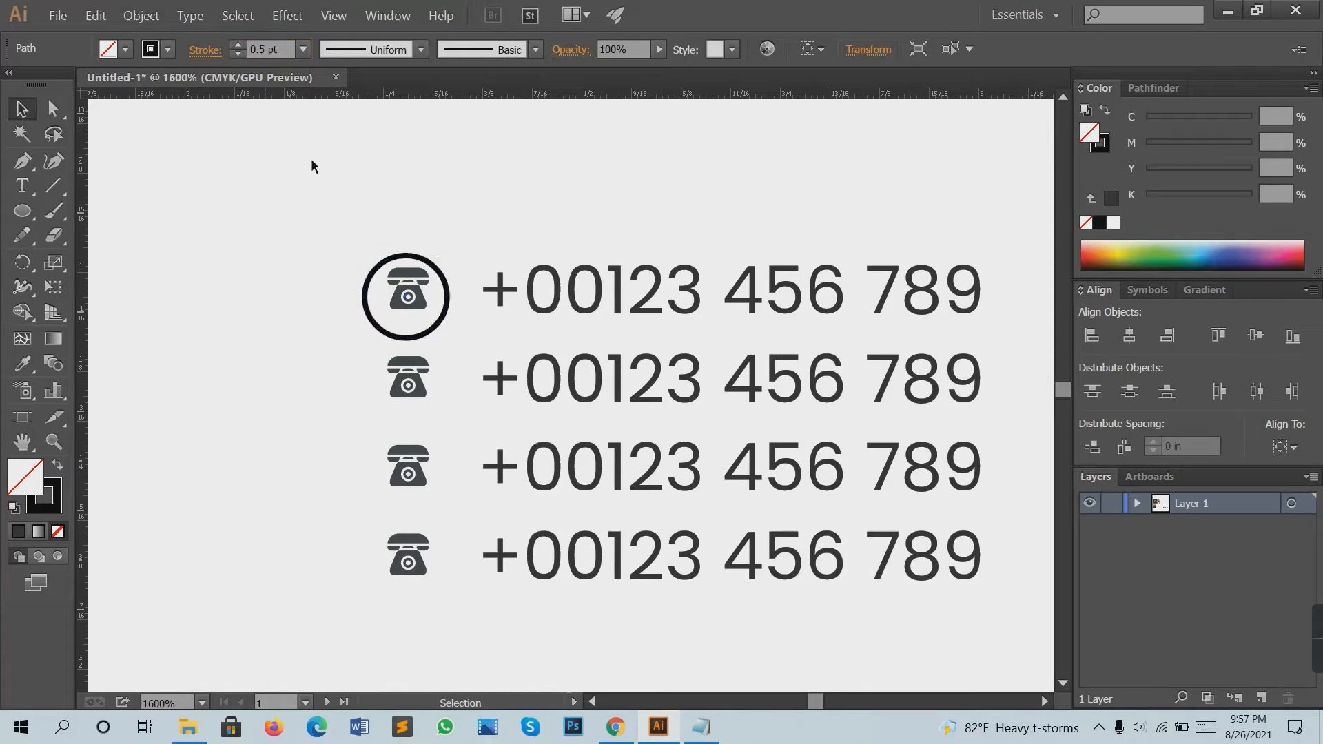
Align the first telephone icon and its circle by their horizontal and vertical centres.
scroll(403, 254, up, 1)
drag(409, 316, 379, 342)
drag(370, 262, 421, 348)
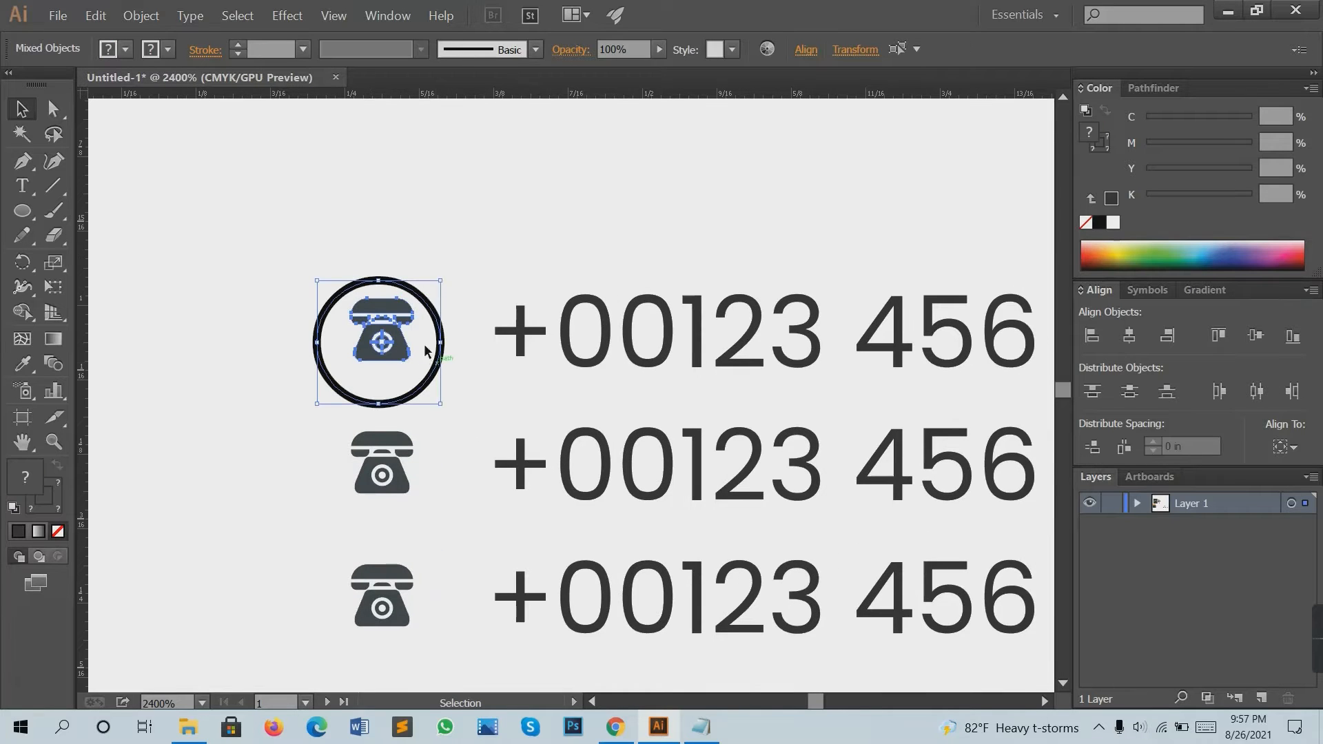
click(1266, 335)
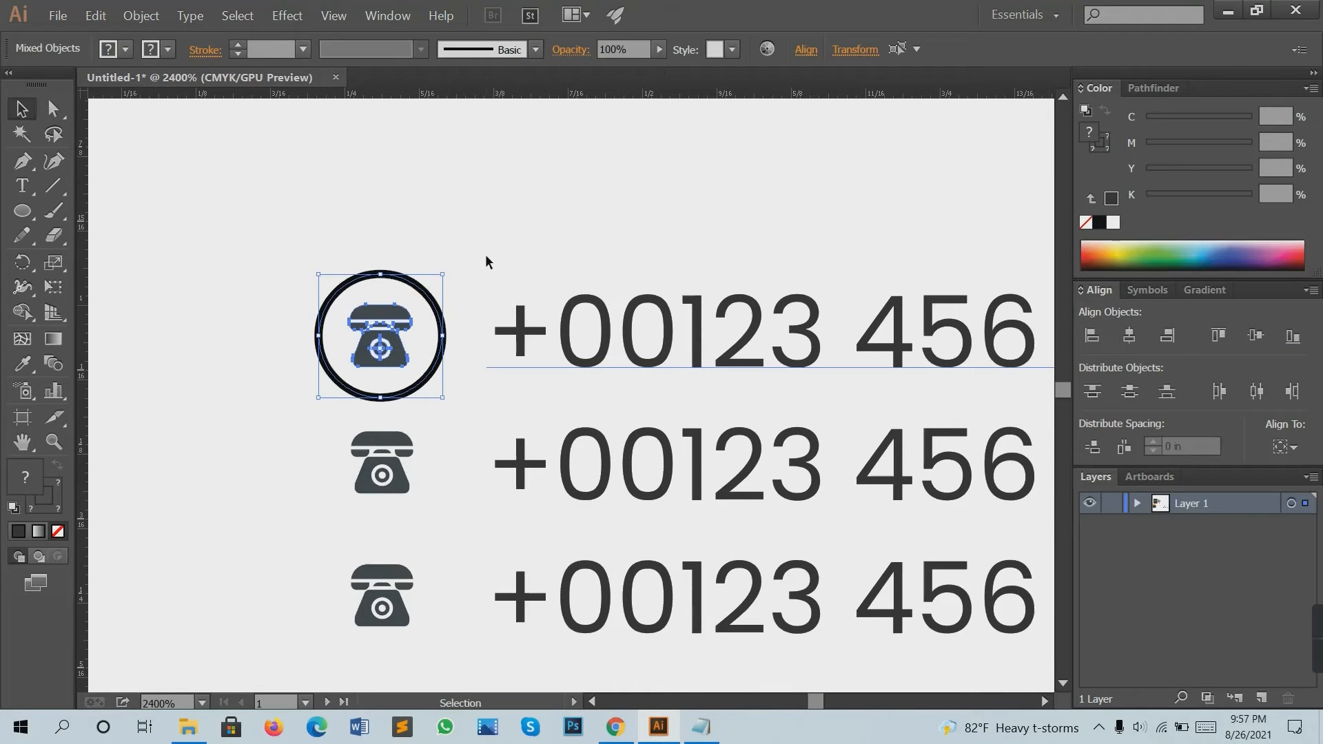
click(485, 254)
scroll(470, 273, down, 3)
scroll(473, 274, up, 3)
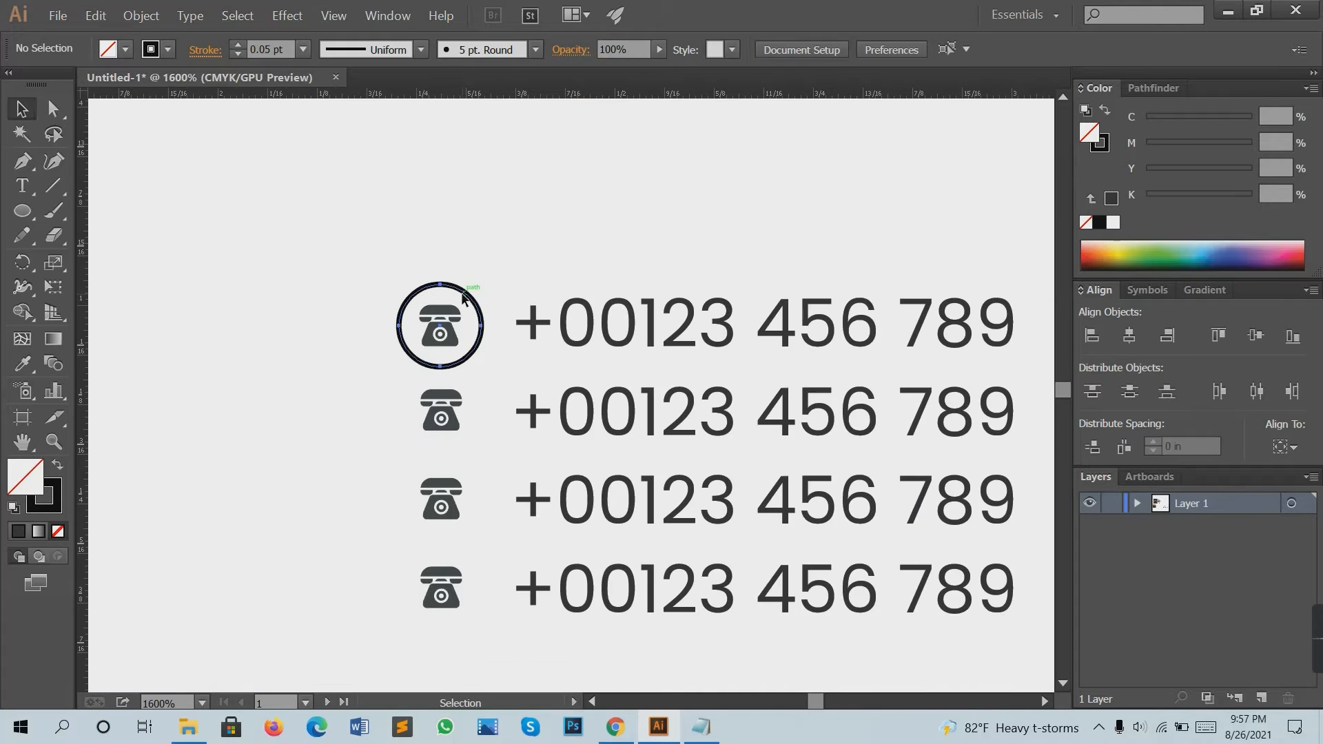
click(463, 297)
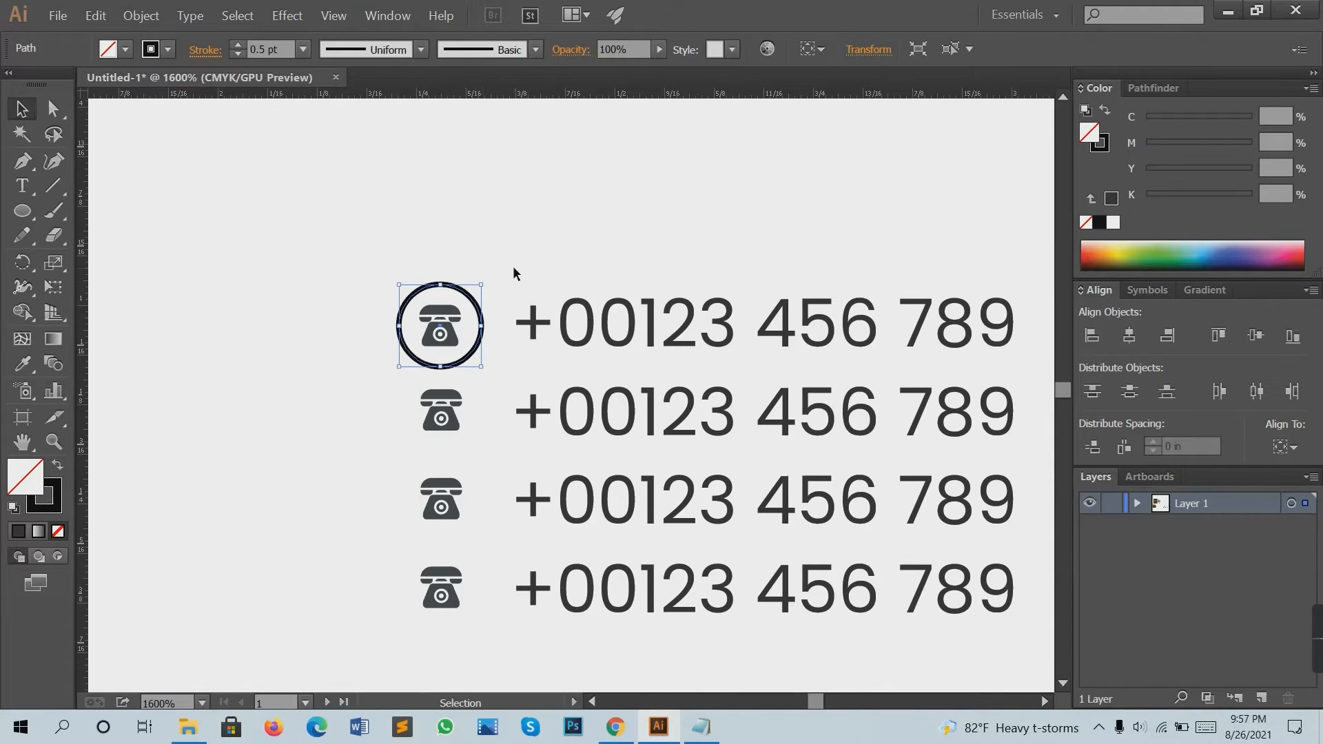
click(513, 273)
Move all four phone numbers to the right, away from the column of telephone icons.
scroll(517, 290, down, 3)
drag(419, 287, 655, 465)
click(574, 295)
Draw a short horizontal line outward from the circle's right edge with a black 0.5 pt stroke.
scroll(382, 356, up, 2)
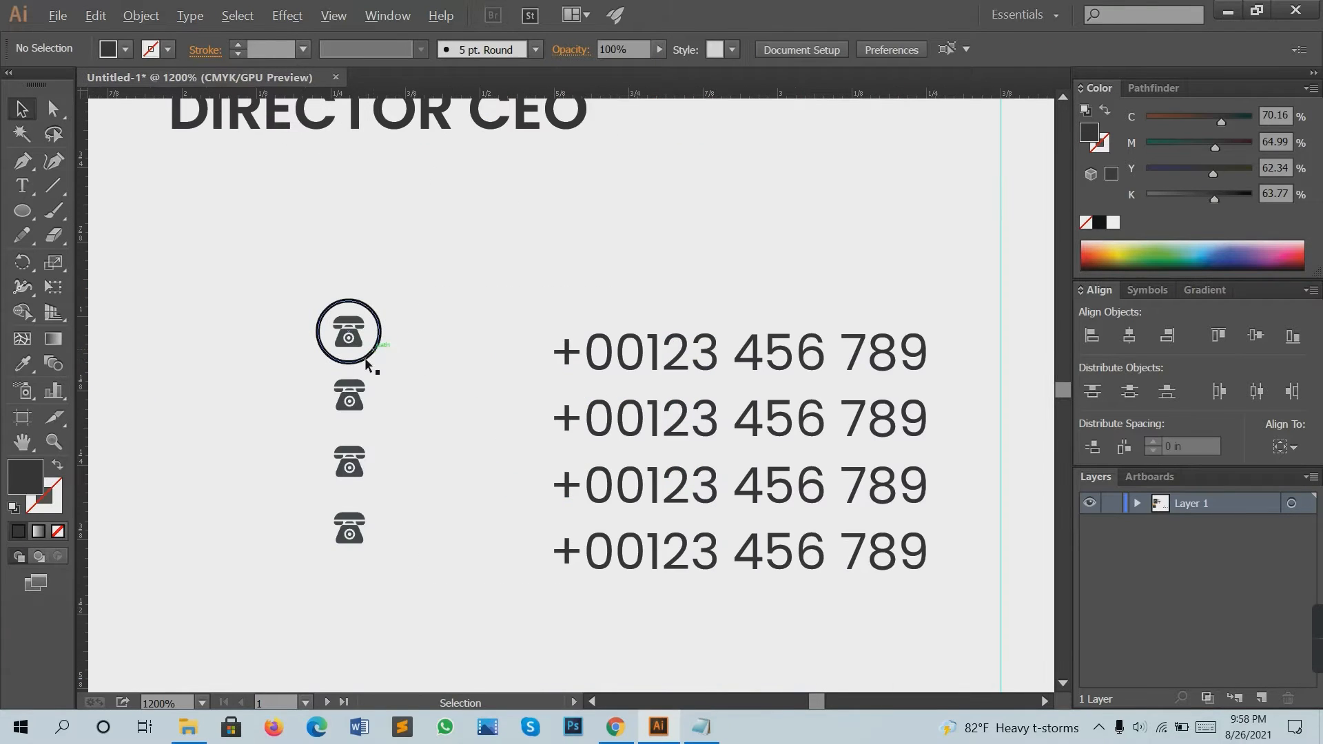
click(53, 185)
scroll(397, 350, up, 1)
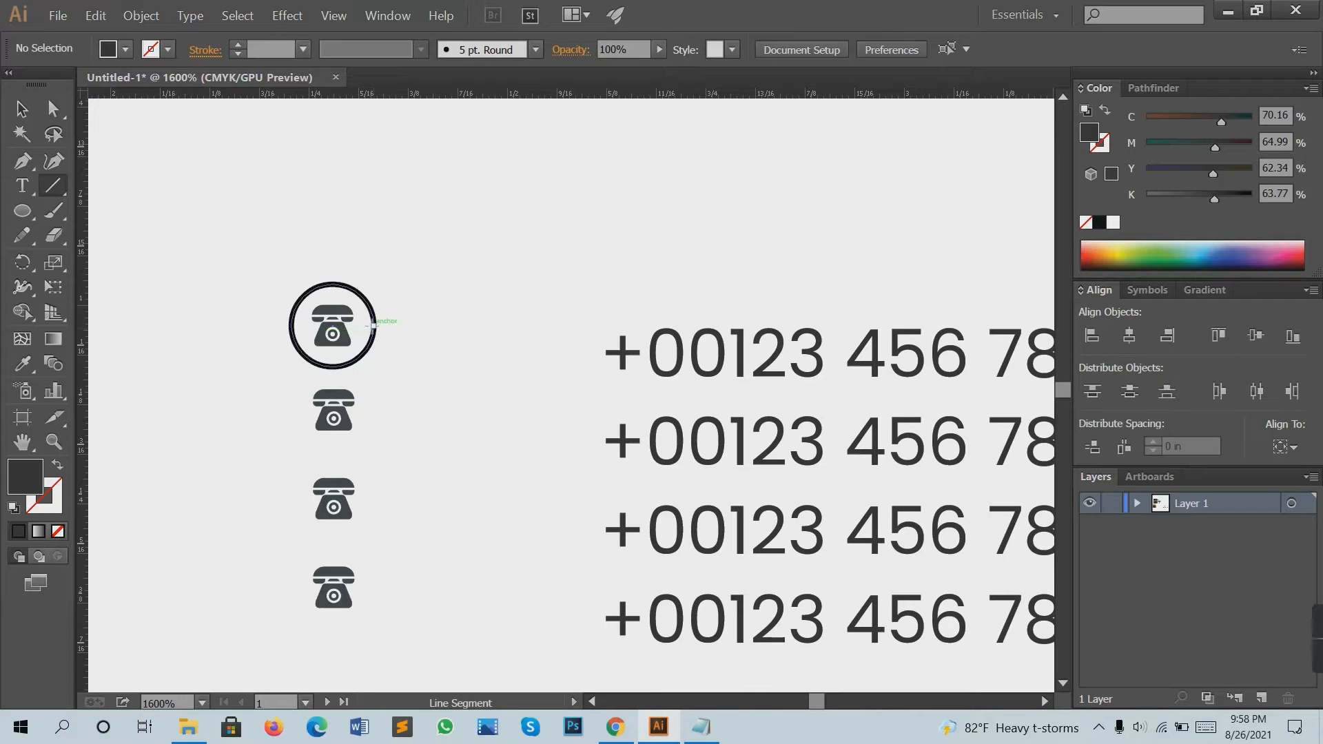
drag(373, 324, 406, 329)
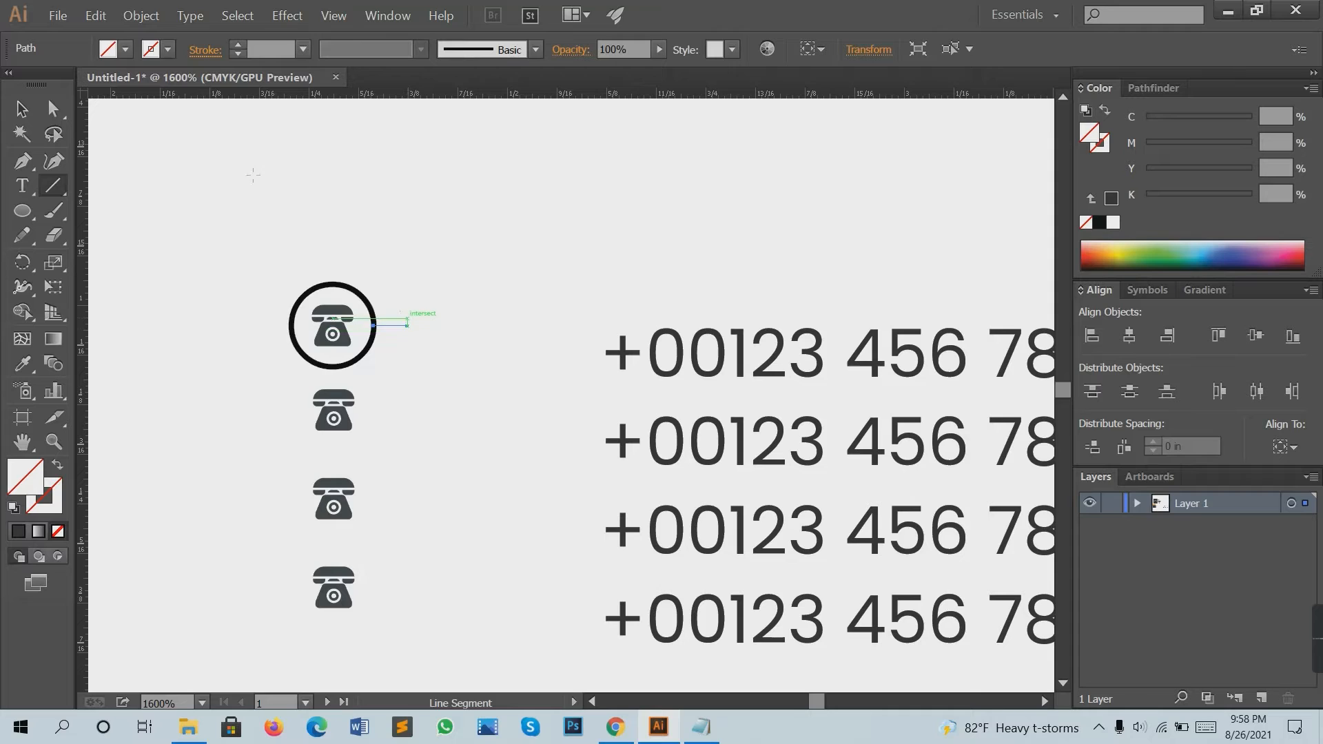
click(168, 49)
click(57, 85)
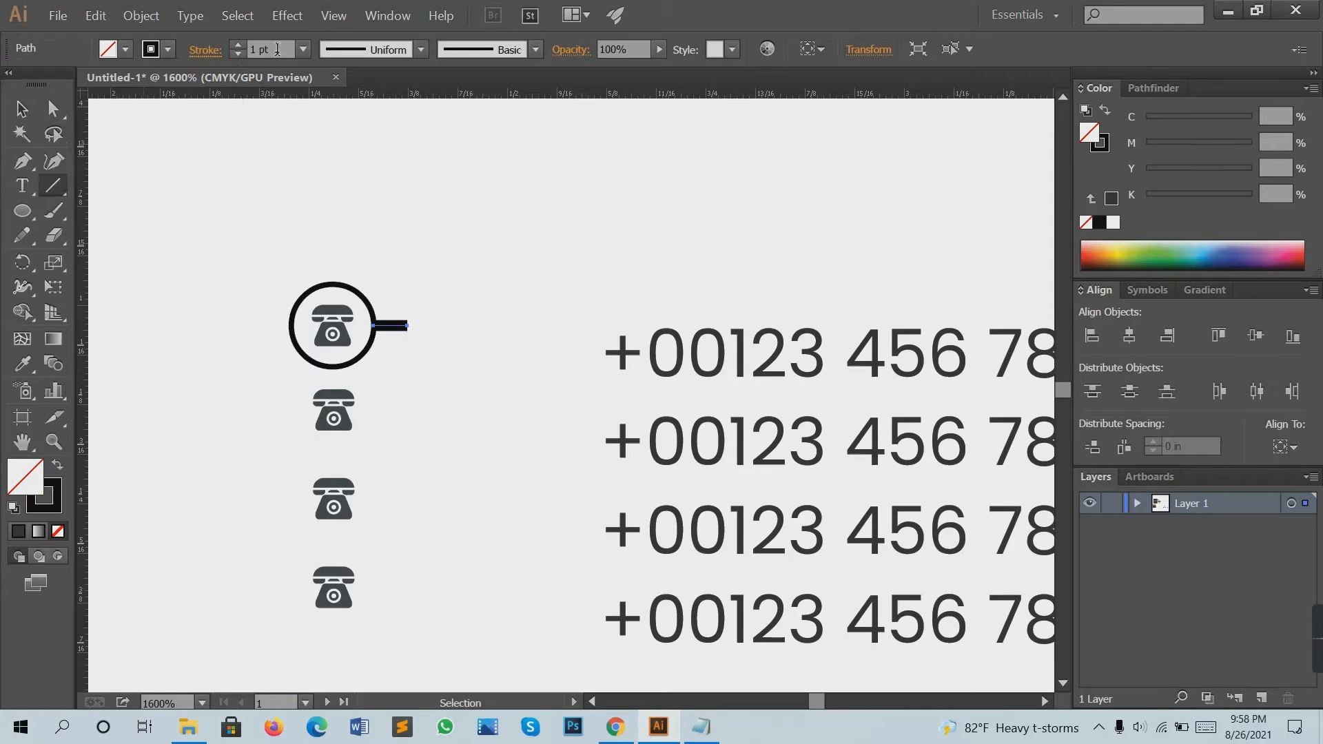
text(.50)
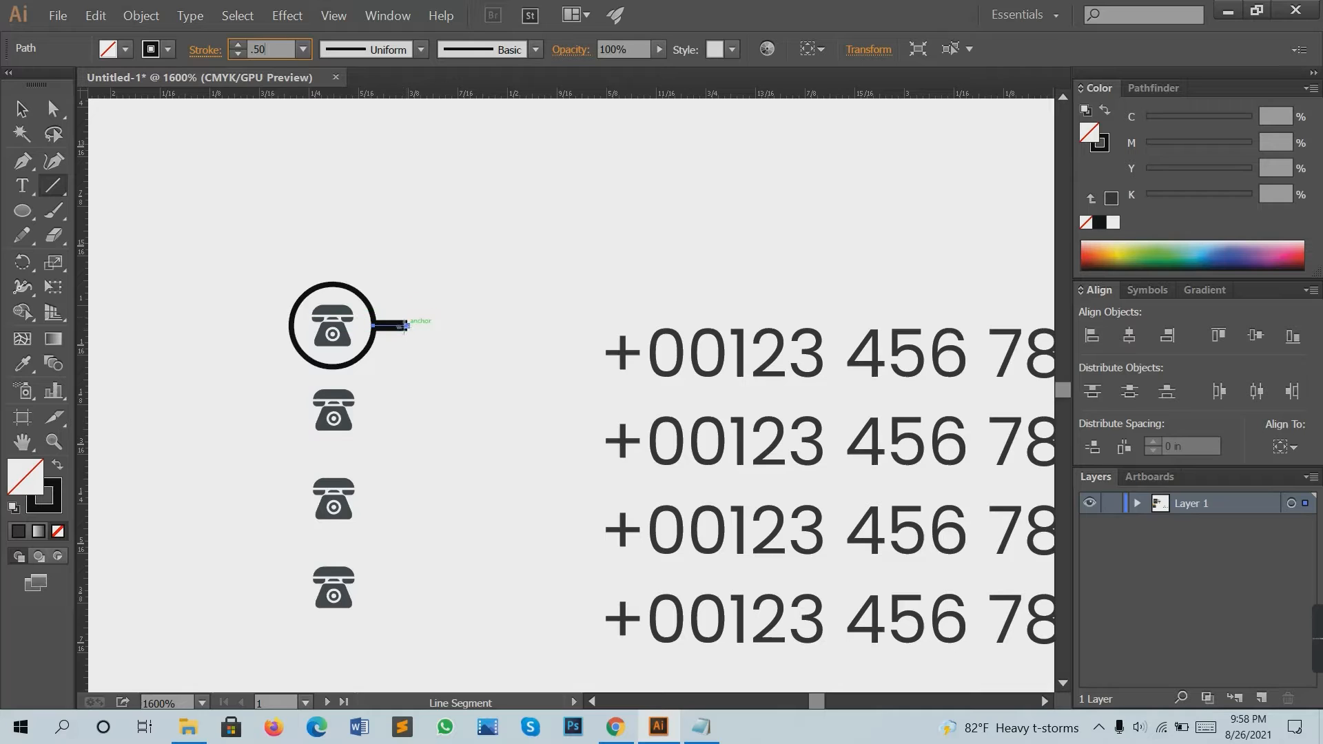
Draw a short vertical line across the outer end of the horizontal line and set its stroke to 0.5 pt.
mouse_move(406, 354)
mouse_down()
mouse_move(407, 281)
mouse_move(409, 297)
mouse_up()
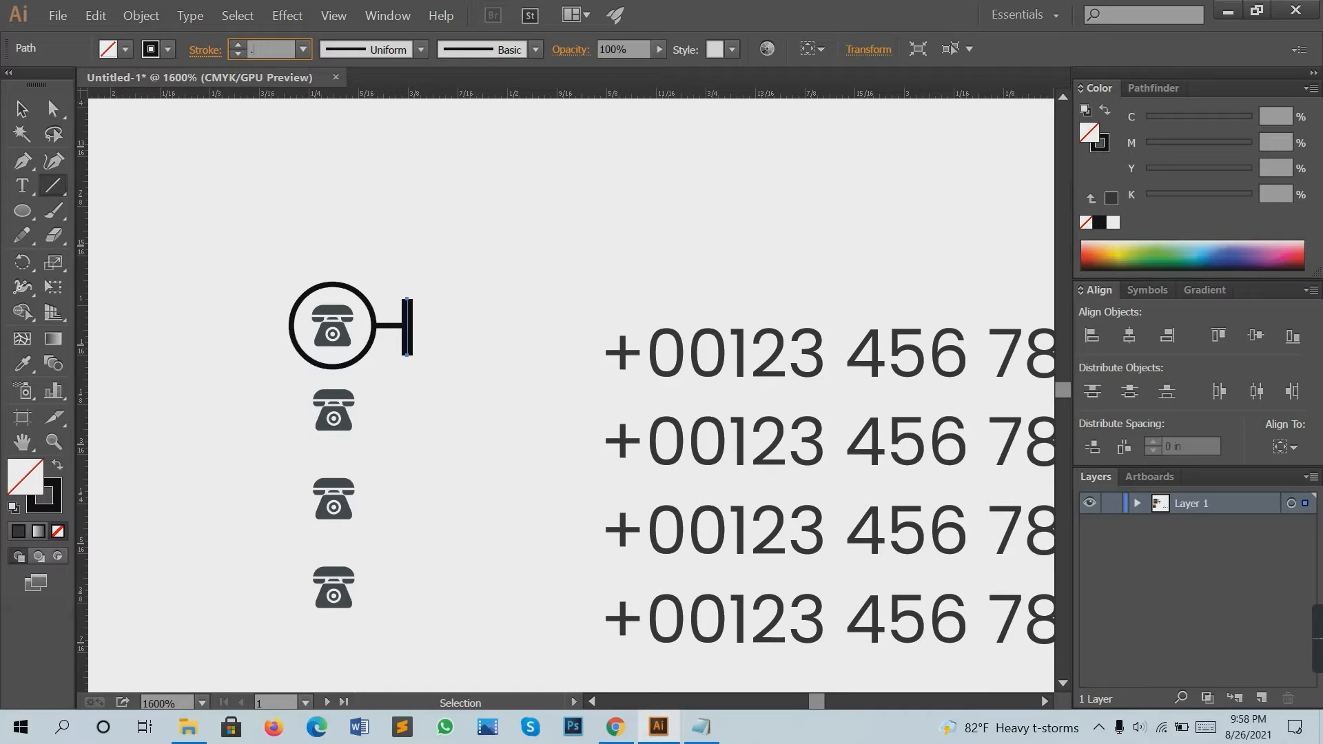
click(21, 108)
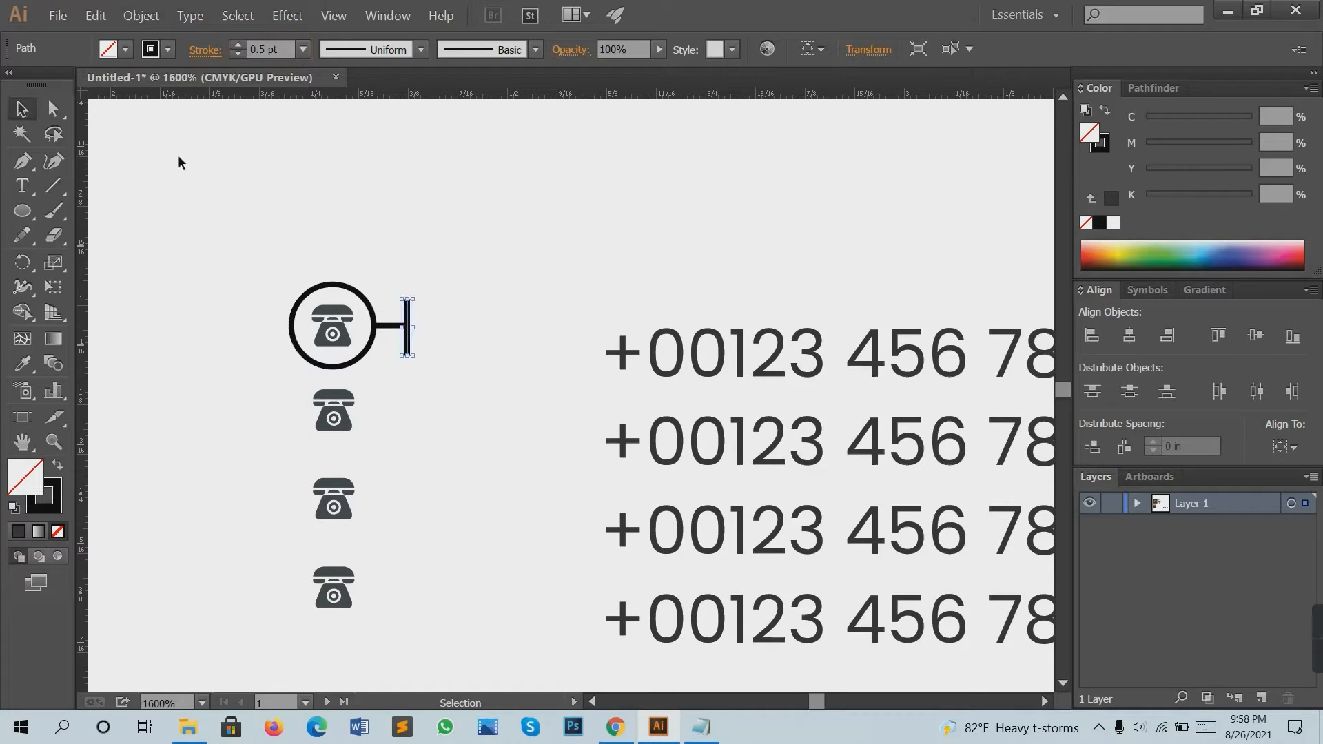
click(410, 188)
Move the first phone number next to the vertical line and lengthen that line slightly.
scroll(445, 257, down, 2)
drag(623, 301, 407, 234)
click(420, 263)
click(408, 248)
click(361, 216)
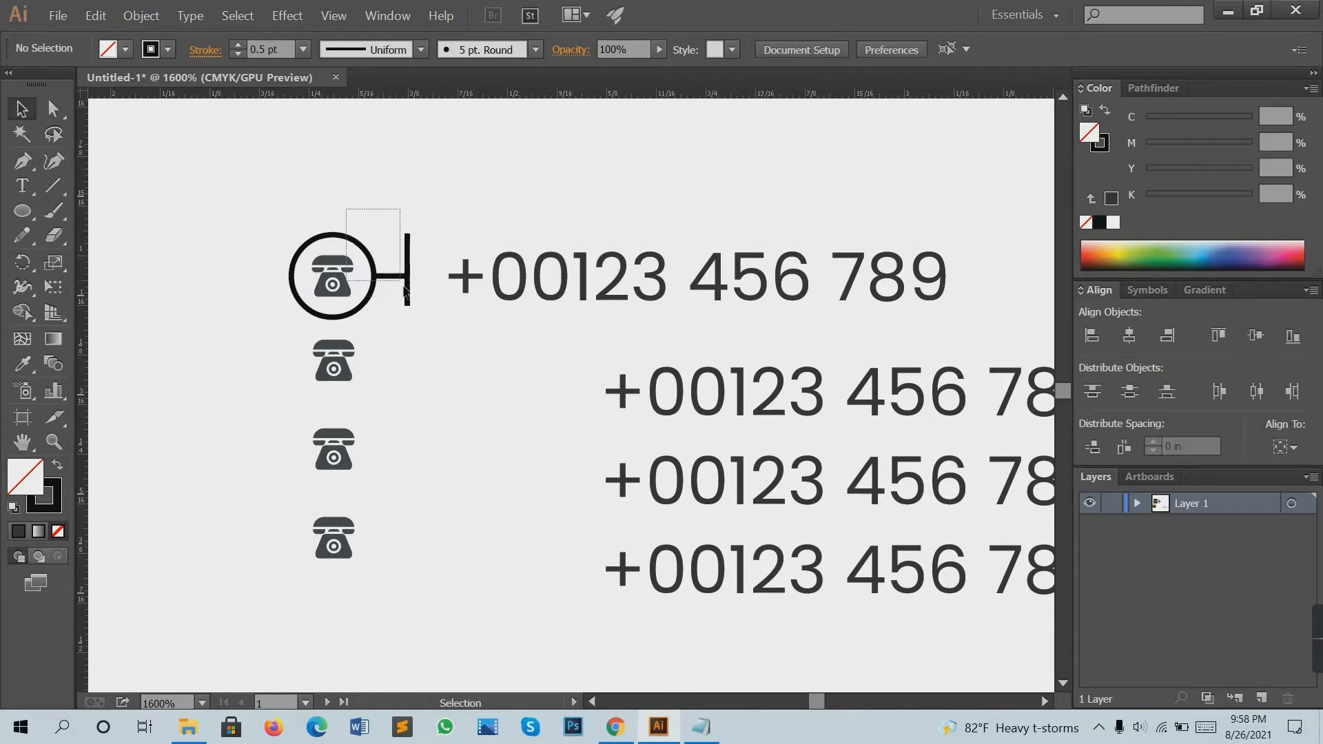
Try to align the circle and its connector lines by their horizontal centres.
drag(405, 290, 436, 315)
click(329, 205)
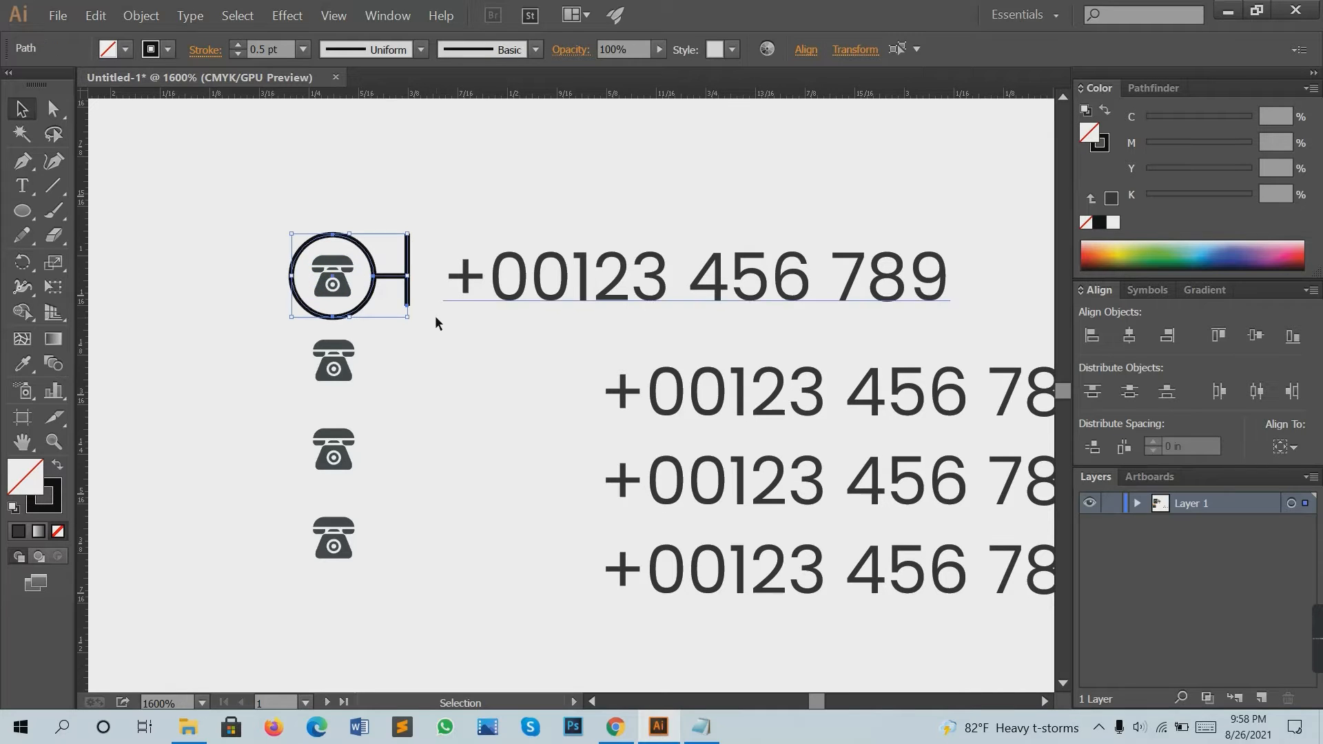
click(1130, 336)
key(ctrl+z)
click(421, 302)
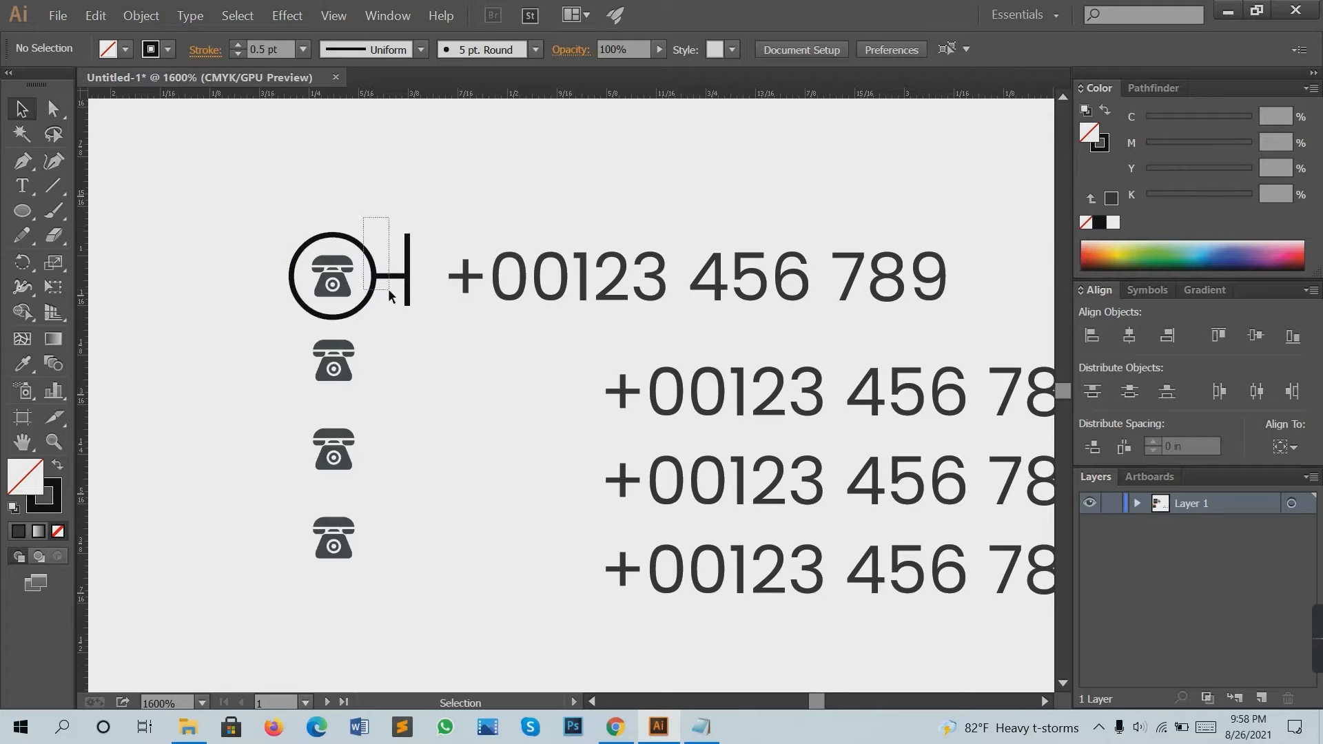
Align the circle, the horizontal line and the vertical line by their vertical centres.
drag(390, 291, 419, 288)
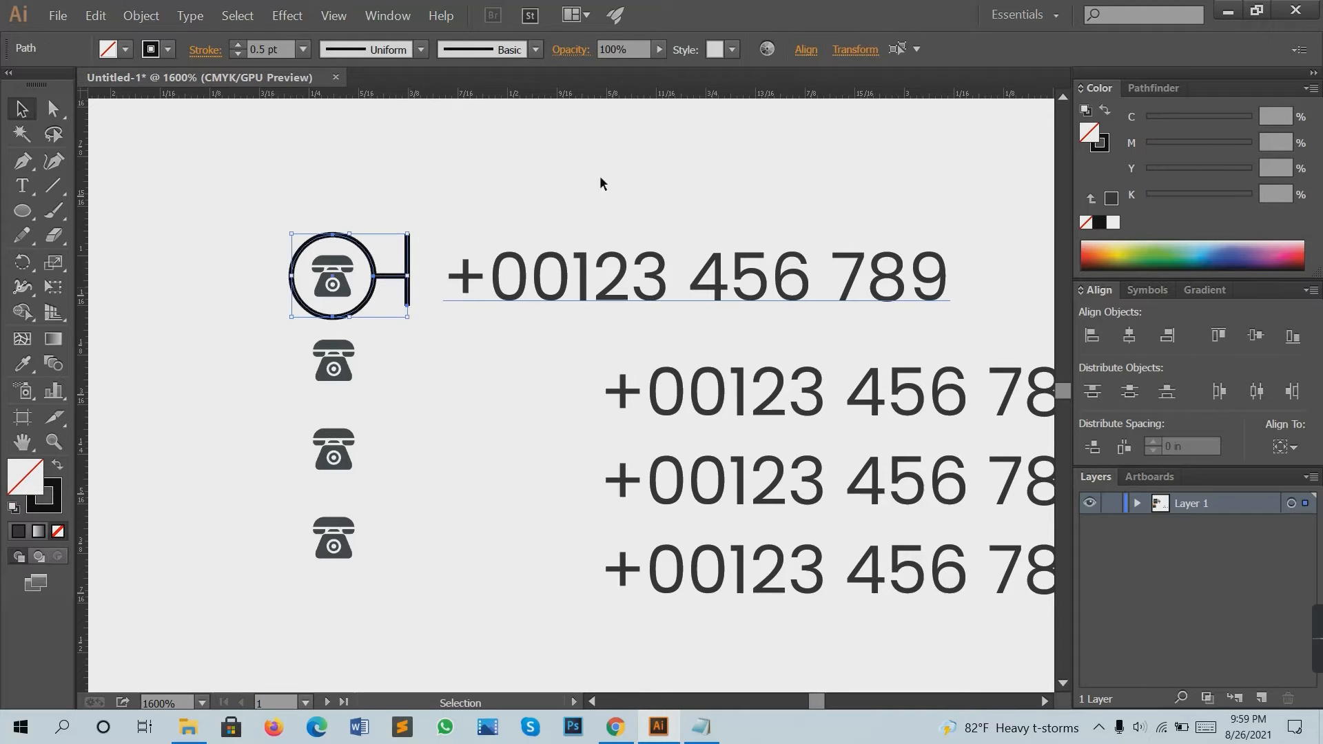
click(1258, 342)
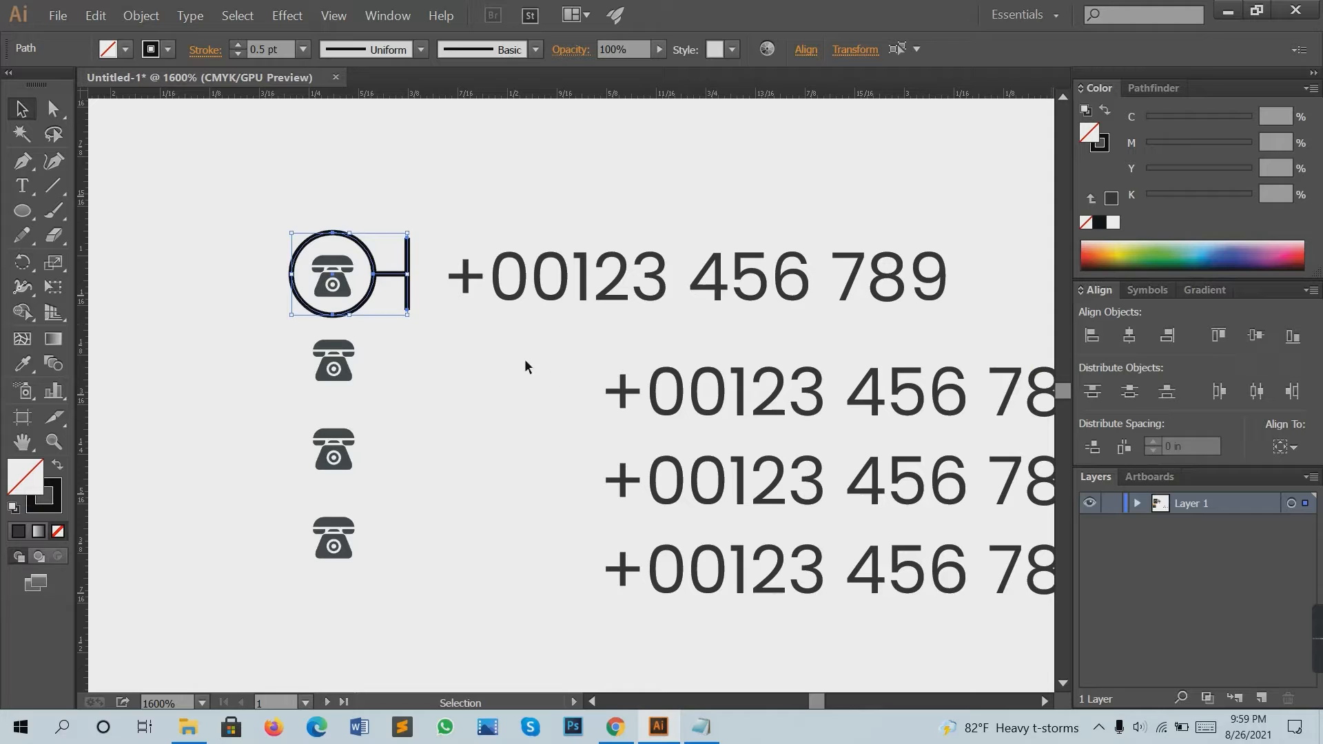
click(376, 318)
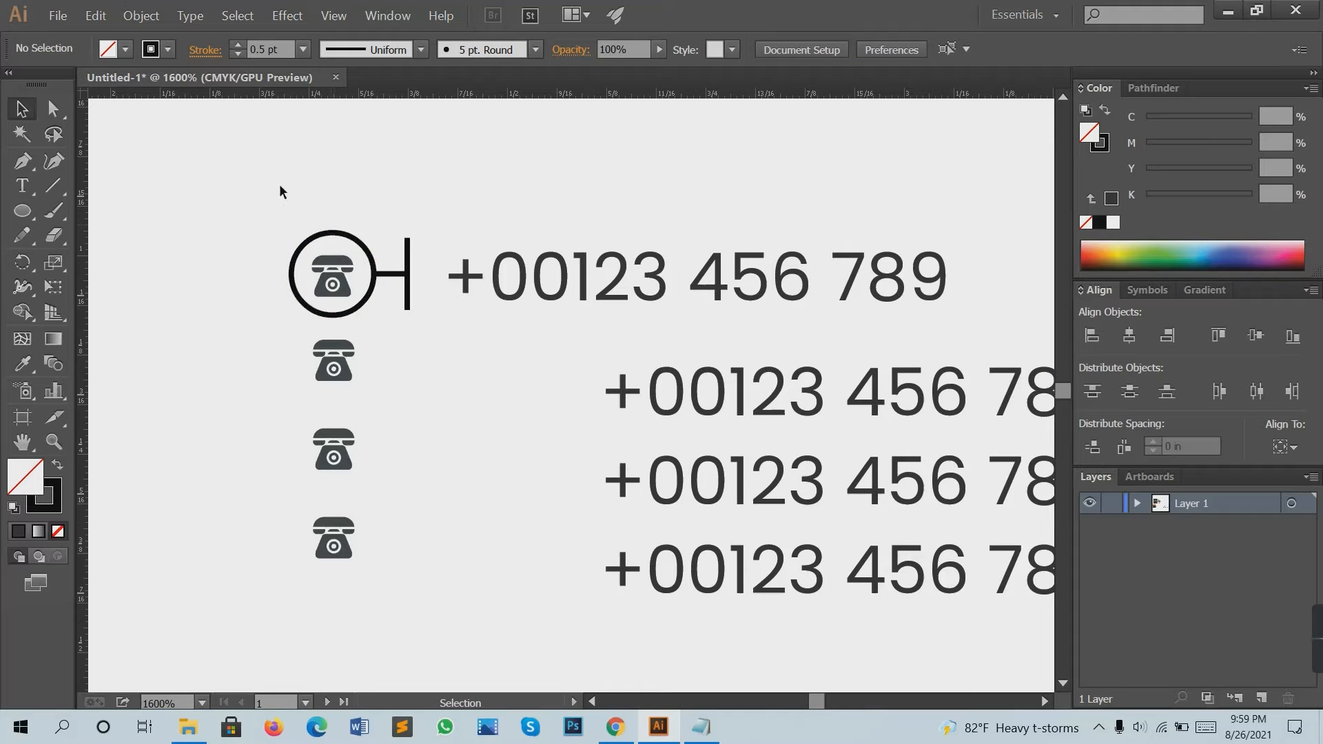
Align the telephone icon and its circle by their vertical centres.
drag(363, 301, 364, 303)
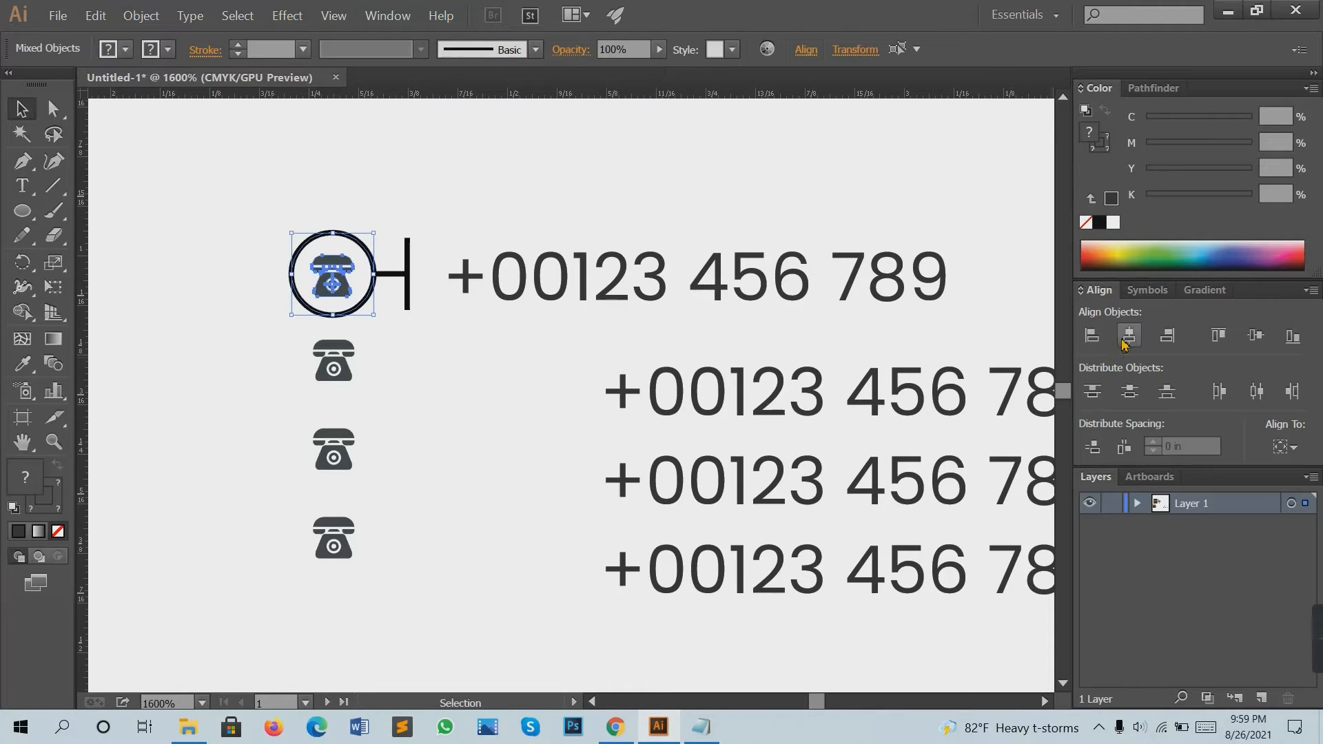
click(1252, 342)
click(468, 276)
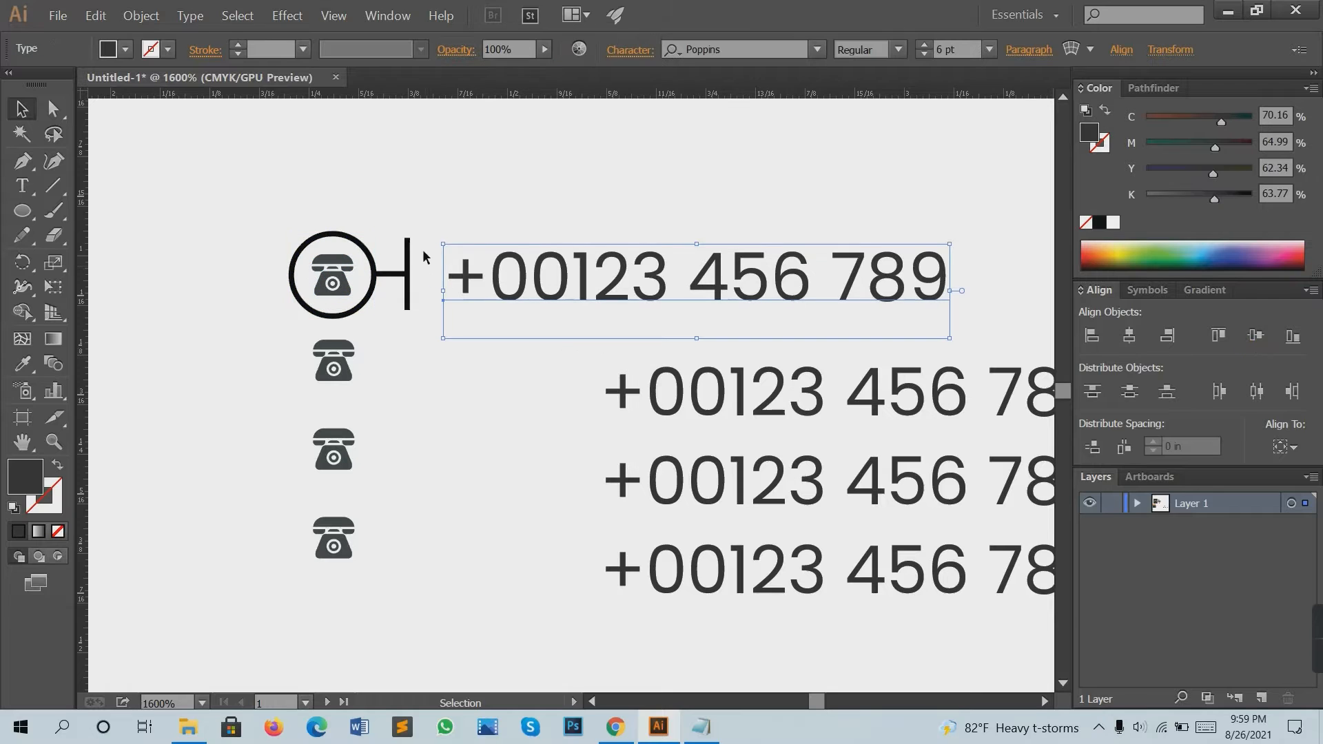
Group the first row's telephone icon, circle and connector lines.
drag(284, 207, 419, 303)
right_click(355, 265)
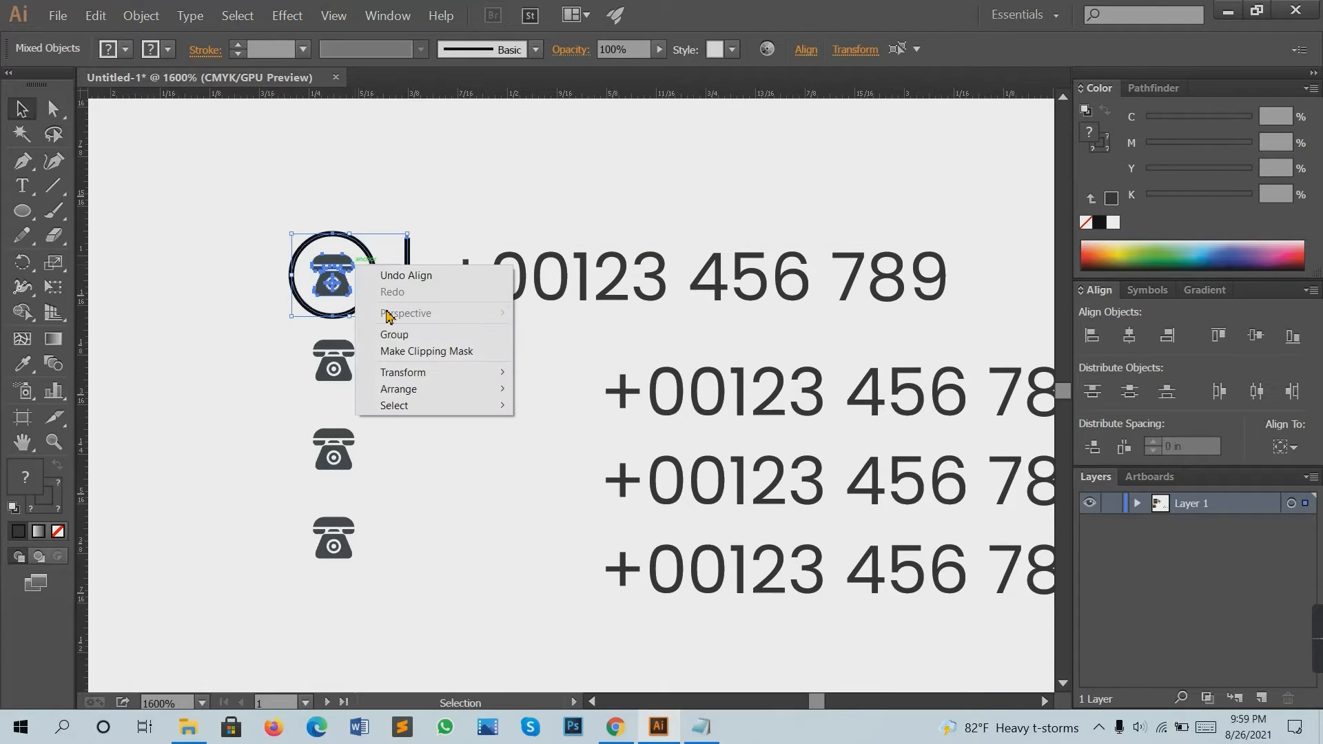
click(457, 334)
click(461, 317)
Delete the three spare telephone icons and the three spare phone numbers below the first row.
scroll(423, 316, down, 1)
click(420, 315)
drag(275, 329, 400, 543)
key(Delete)
drag(598, 327, 895, 565)
key(Delete)
Align the grouped telephone icon and the phone number by their vertical centres.
scroll(637, 406, down, 3)
scroll(579, 472, up, 2)
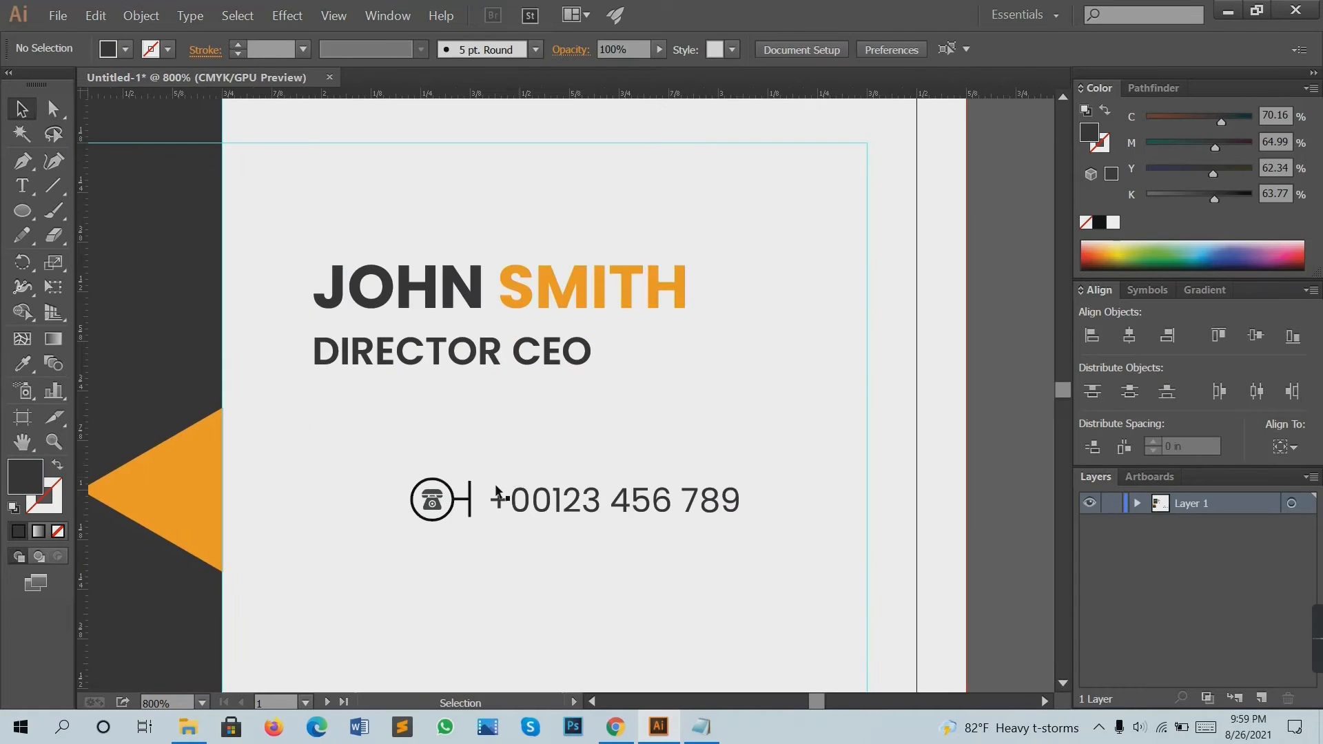
drag(444, 442, 552, 543)
click(1255, 338)
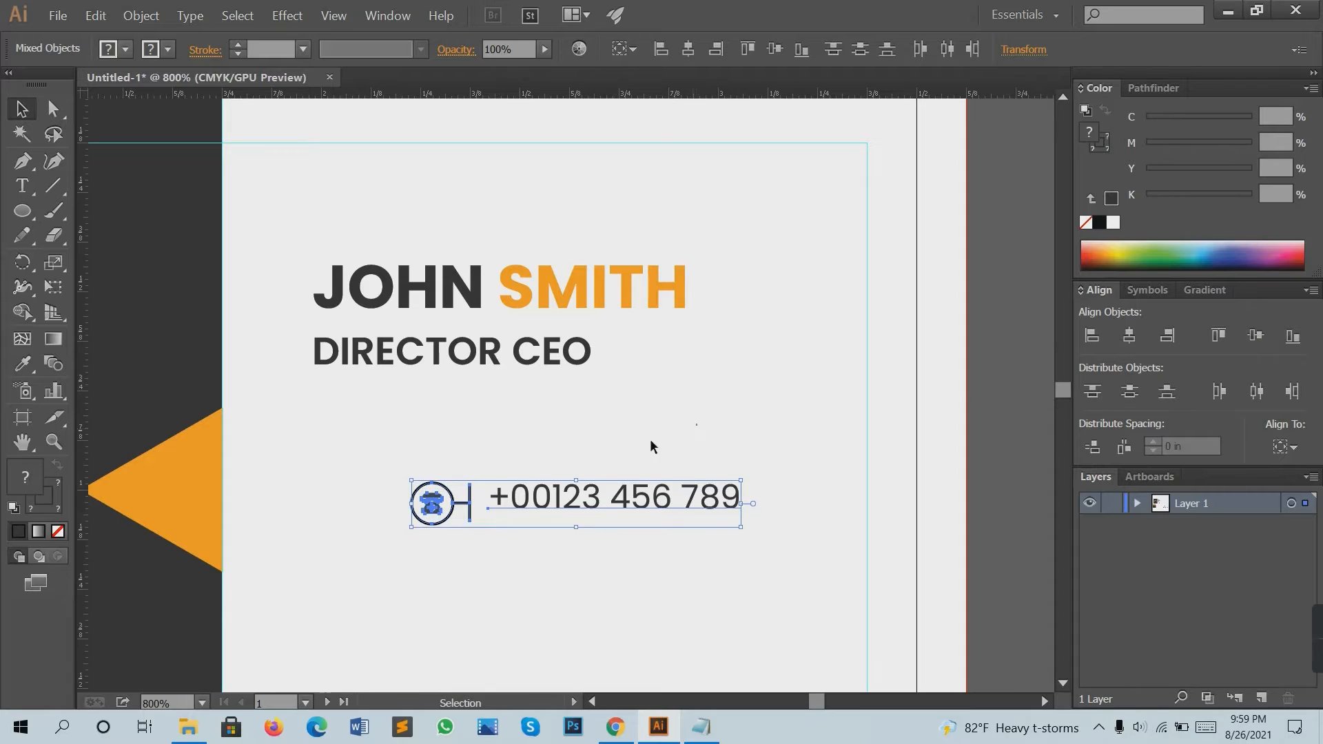
click(651, 439)
Adjust the phone number's height so its digits sit level with the circled icon.
scroll(443, 505, up, 2)
drag(509, 516, 487, 440)
click(536, 502)
click(526, 517)
click(521, 500)
click(483, 511)
Duplicate the icon and phone number row downward three times at equal spacing.
scroll(506, 511, down, 2)
drag(621, 548, 518, 514)
scroll(379, 489, down, 2)
drag(337, 441, 470, 514)
key(ctrl+d)
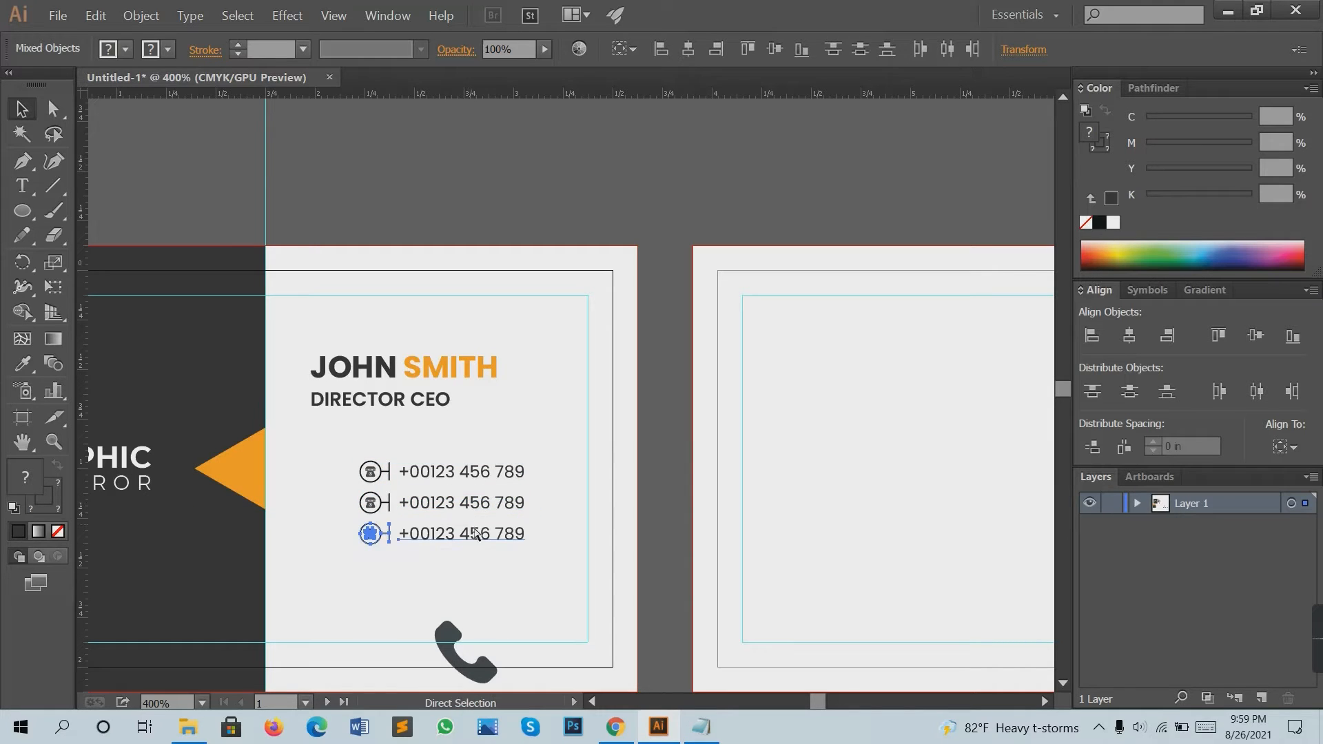
key(ctrl+d)
click(600, 549)
drag(411, 483, 394, 391)
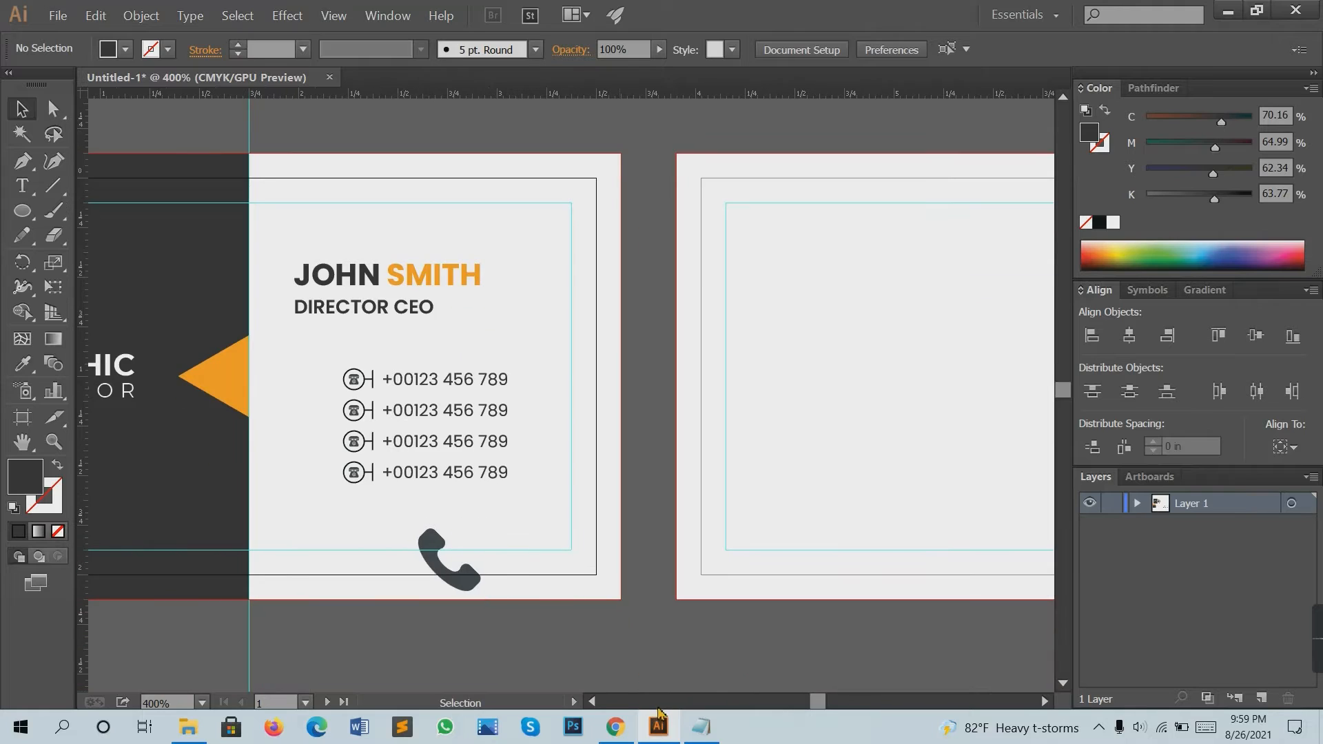
Copy the company e-mail address from information.txt in Notepad and replace the third row's phone number with it.
click(710, 732)
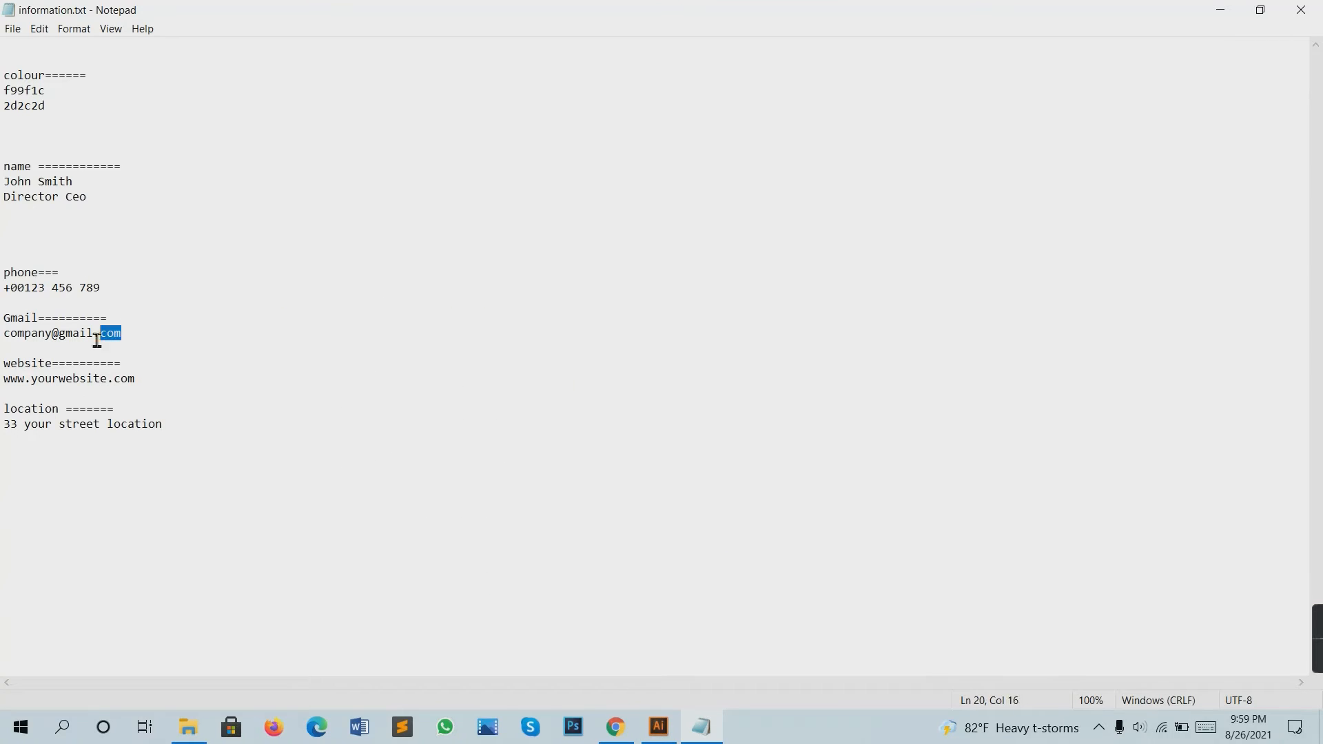
drag(97, 338, 4, 334)
key(ctrl+c)
click(659, 727)
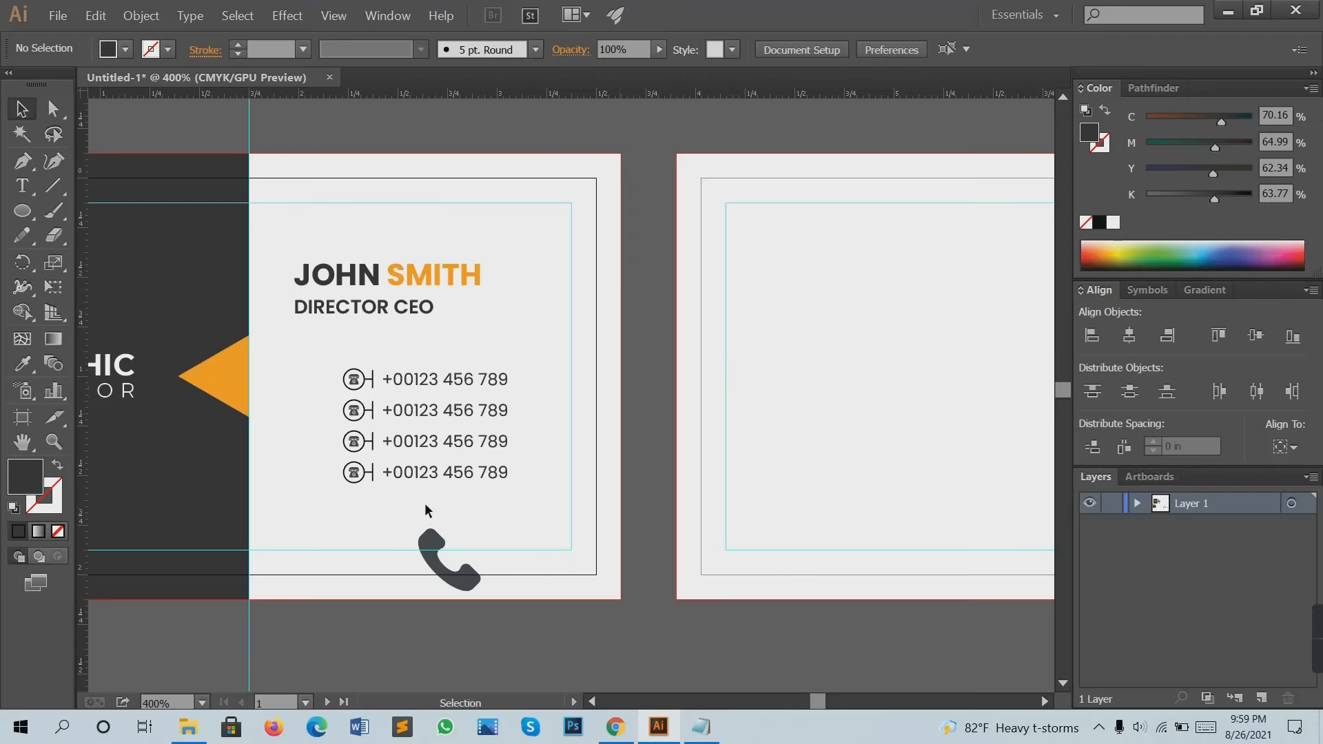
key(t)
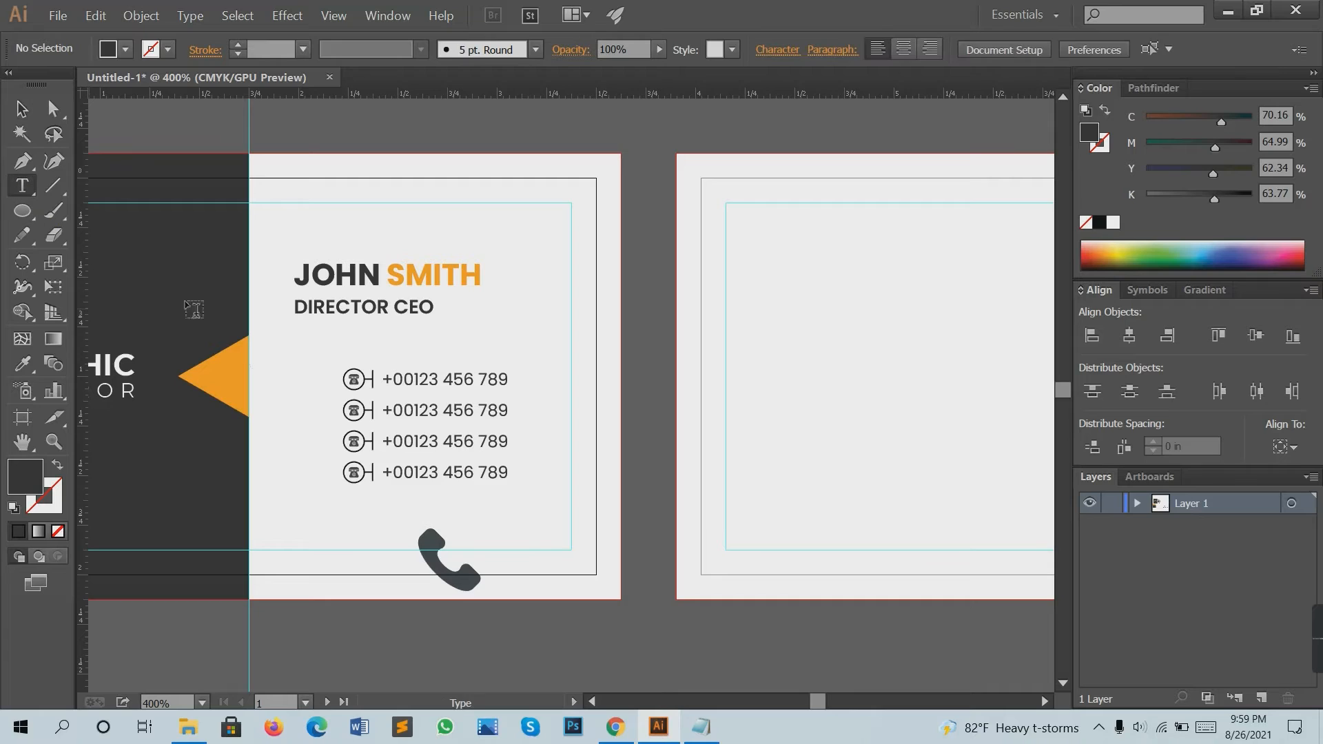
click(416, 439)
key(ctrl+a)
key(ctrl+v)
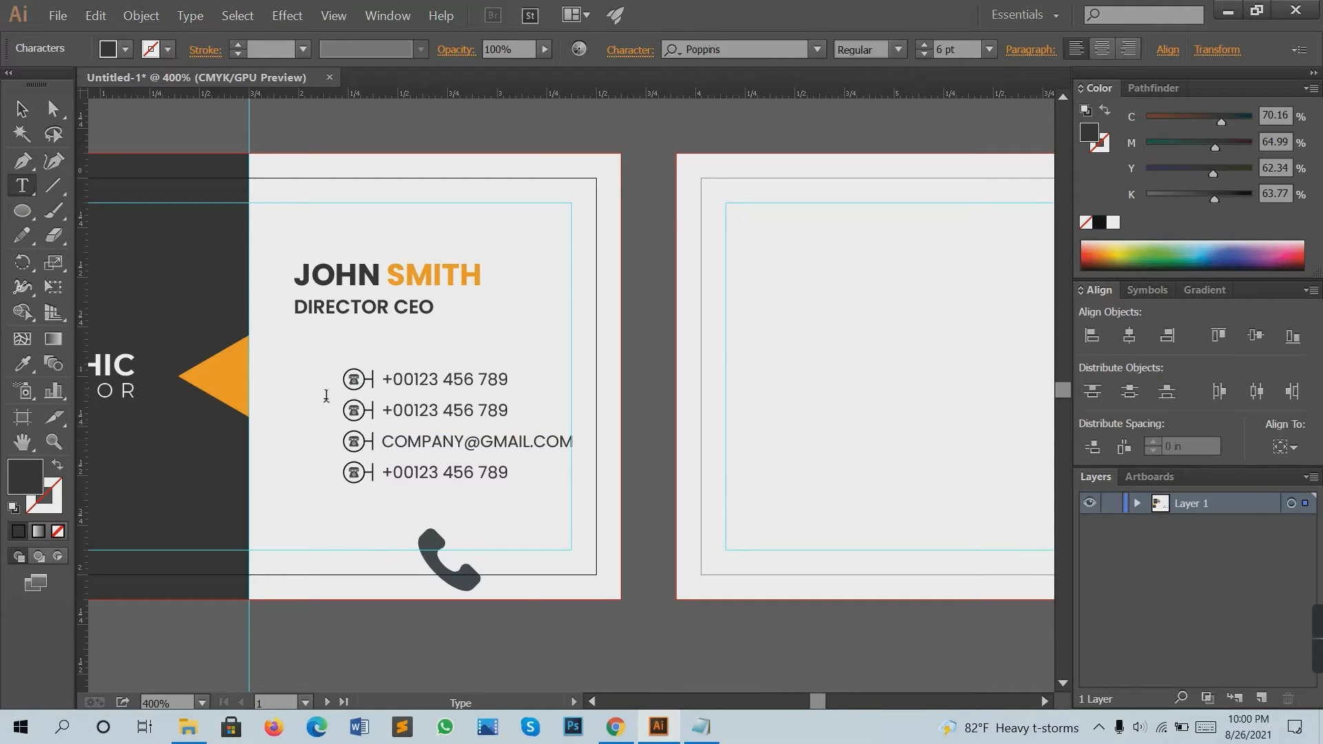
click(701, 727)
drag(152, 383, 51, 378)
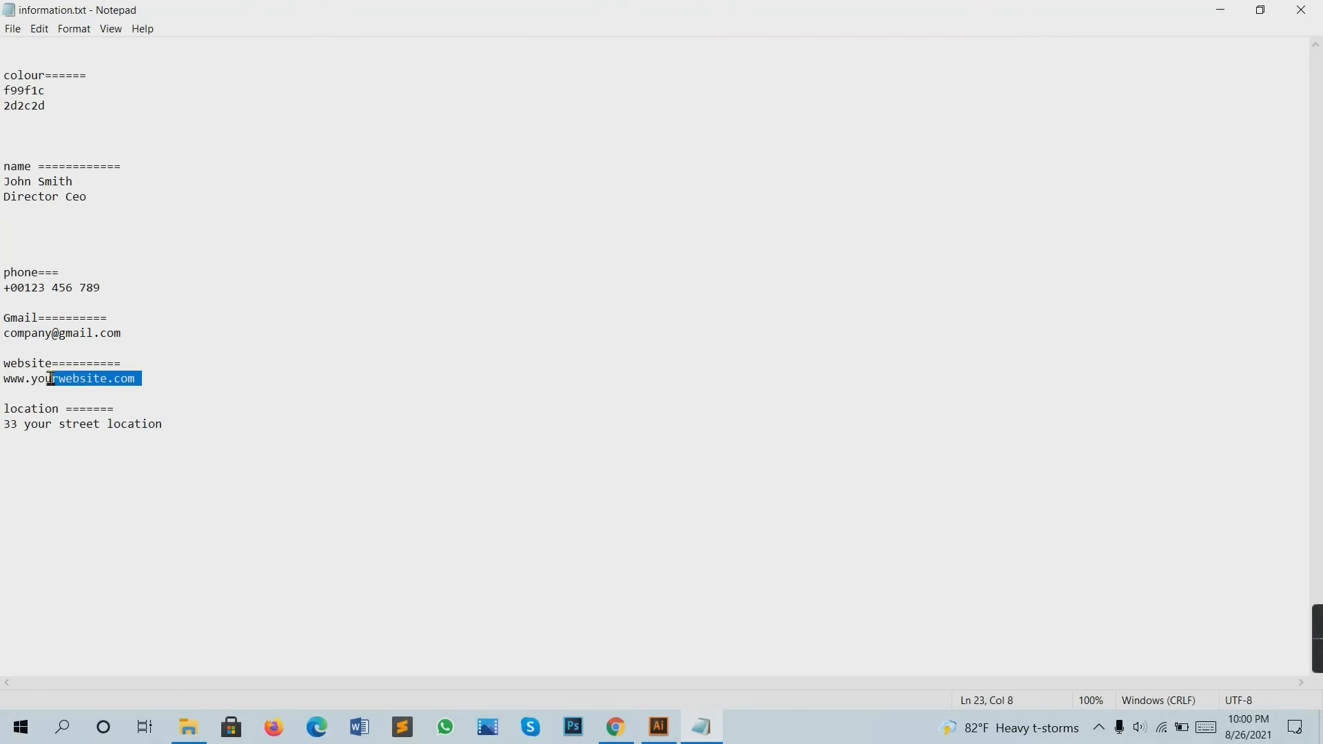
click(659, 727)
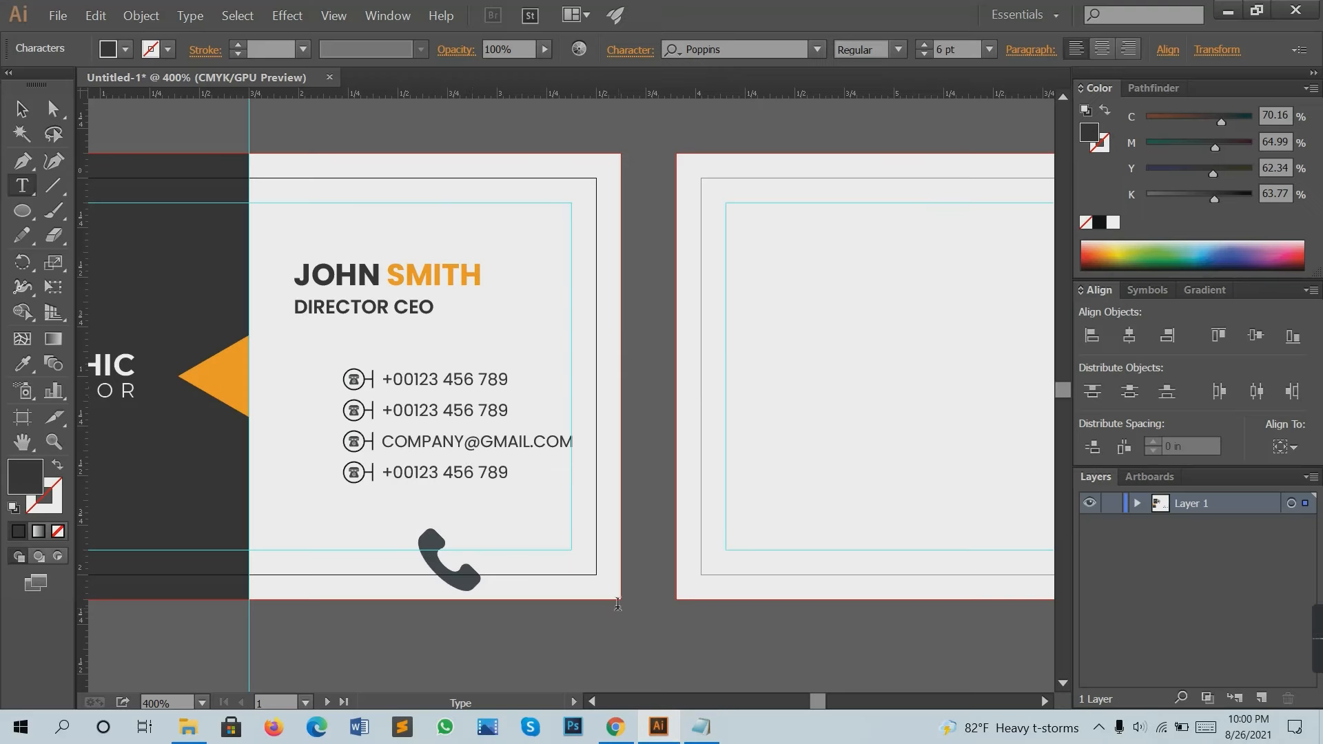
drag(507, 472, 354, 474)
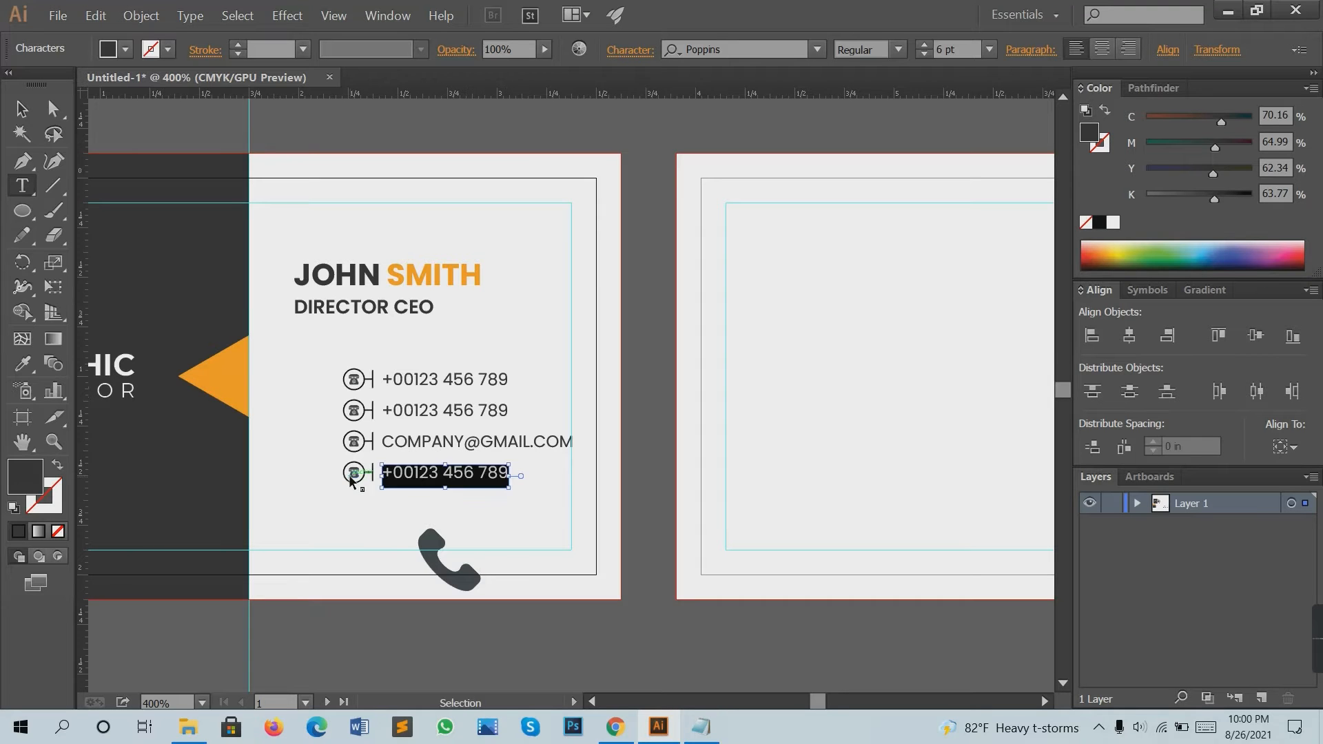
text(WWW.YOURWEBSITE.COM)
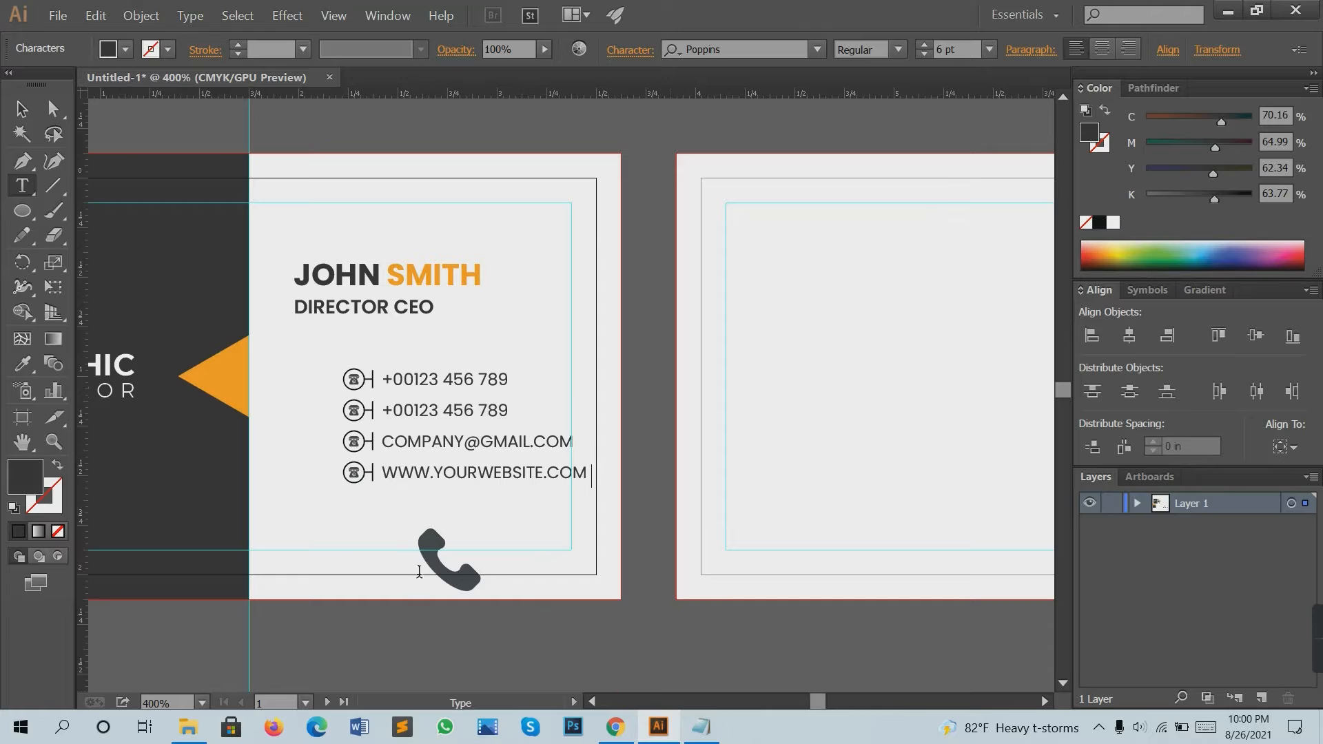
Duplicate the website row with its icon directly below as a fifth row.
click(22, 110)
drag(328, 470, 415, 502)
click(491, 543)
Copy the street address from information.txt and replace the fifth row's text with it.
click(694, 730)
drag(198, 428, 3, 424)
click(548, 645)
click(659, 727)
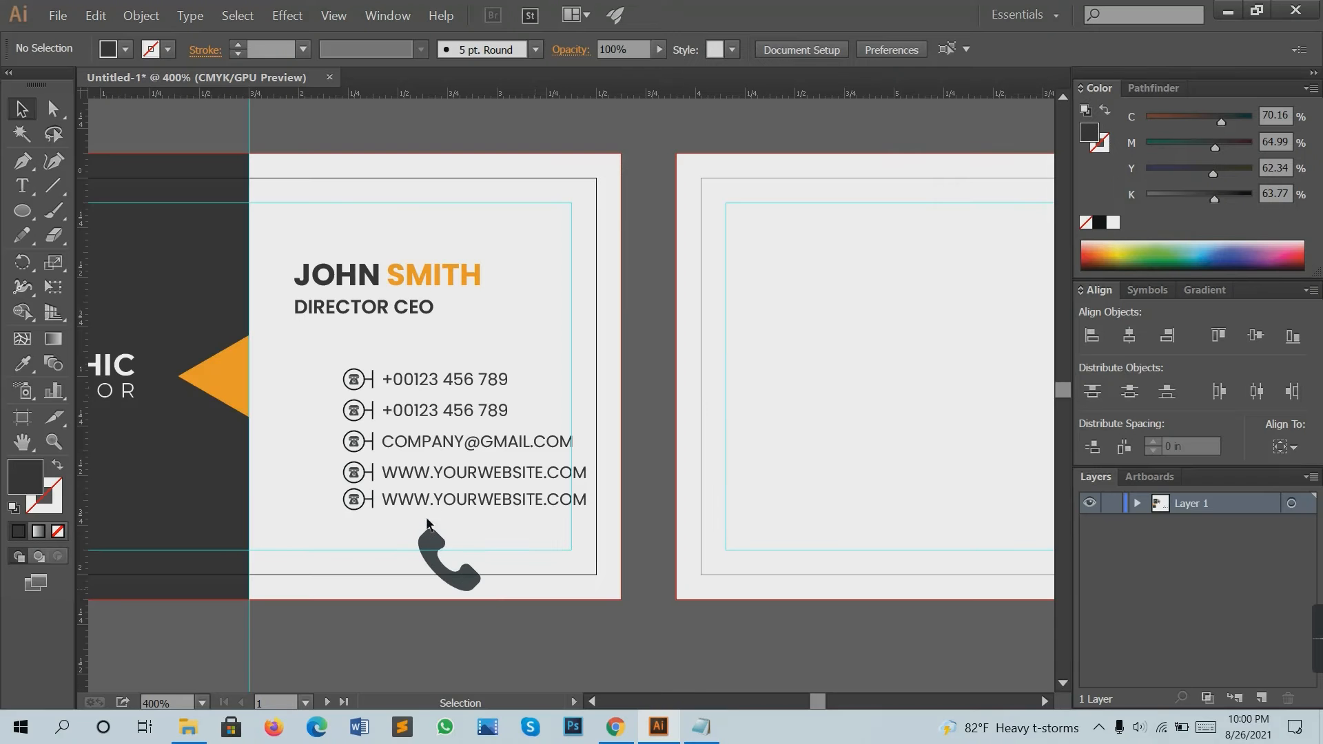
key(t)
click(428, 502)
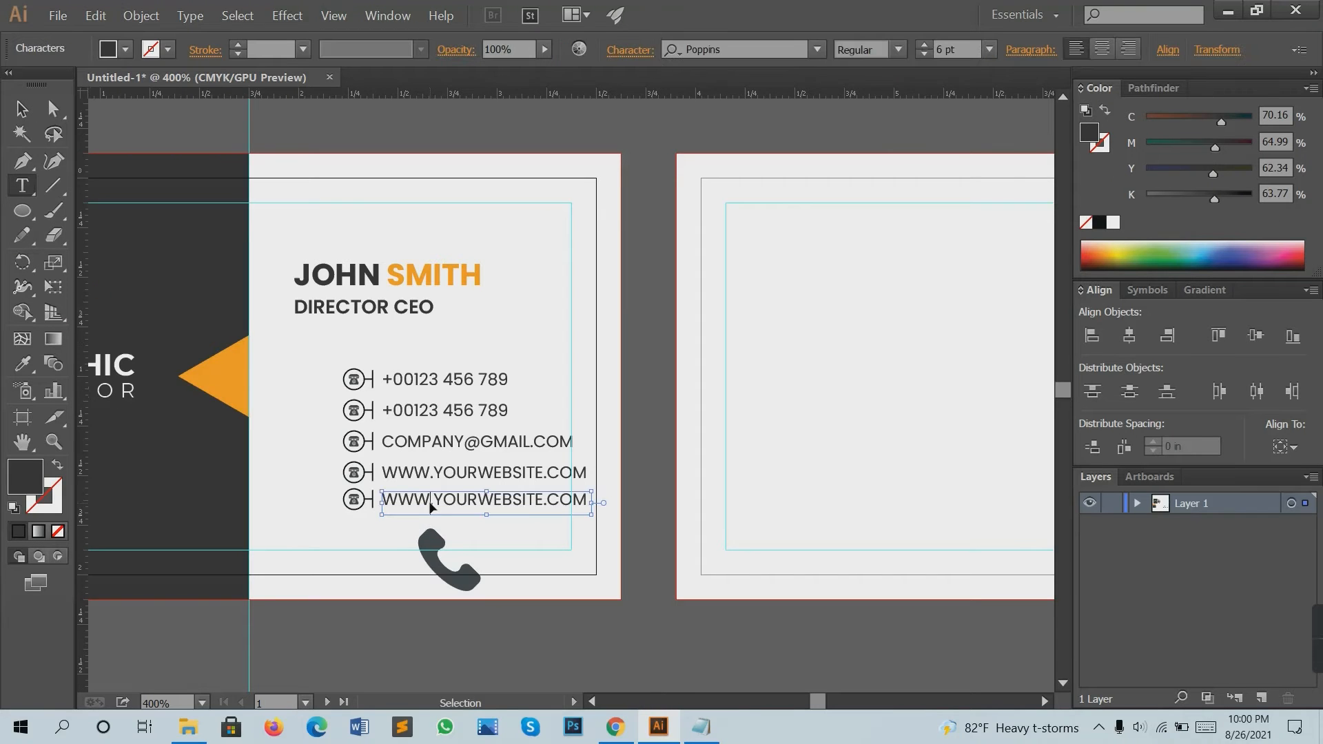
key(ctrl+a)
text(33 YOUR STREET LOCATION)
click(25, 109)
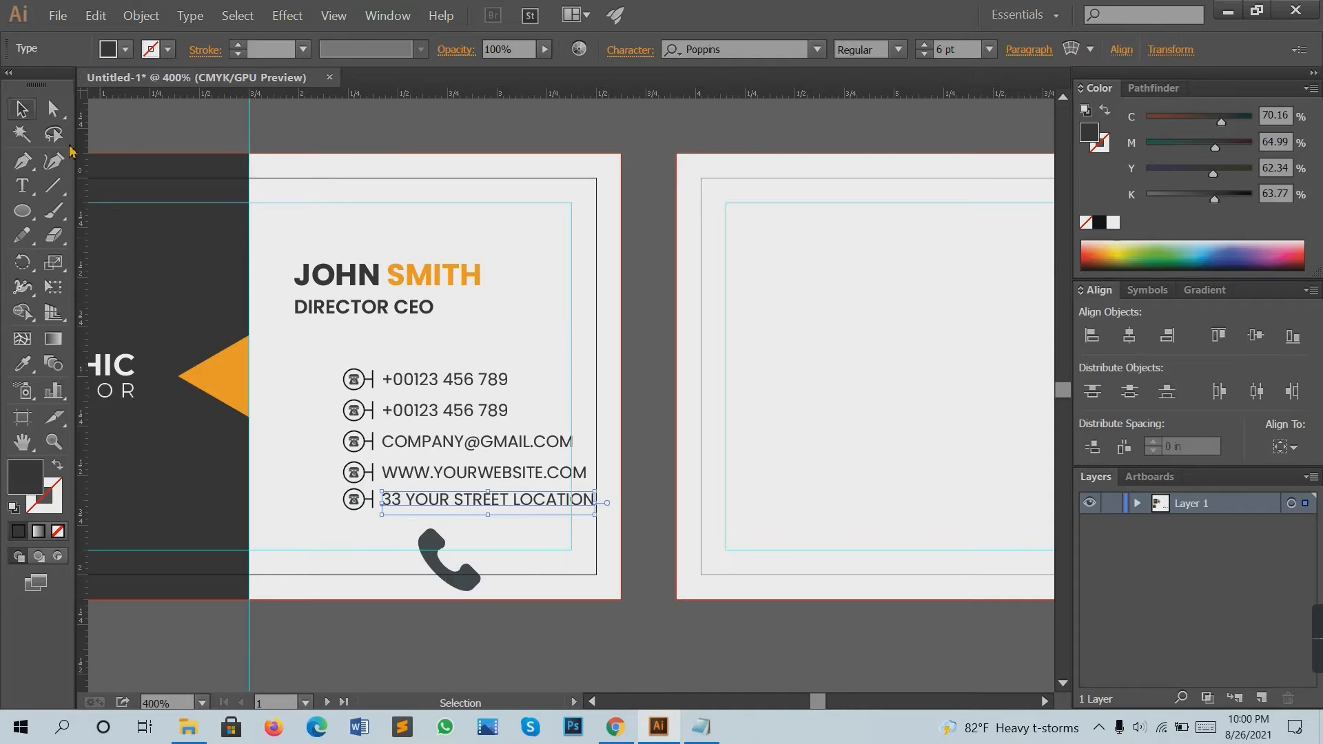
Move the large handset icon up beside the contact rows.
scroll(421, 396, down, 1)
click(500, 490)
drag(466, 525, 303, 328)
click(332, 344)
Ungroup the circled telephone icons of the lower four contact rows.
scroll(354, 332, up, 2)
key(space)
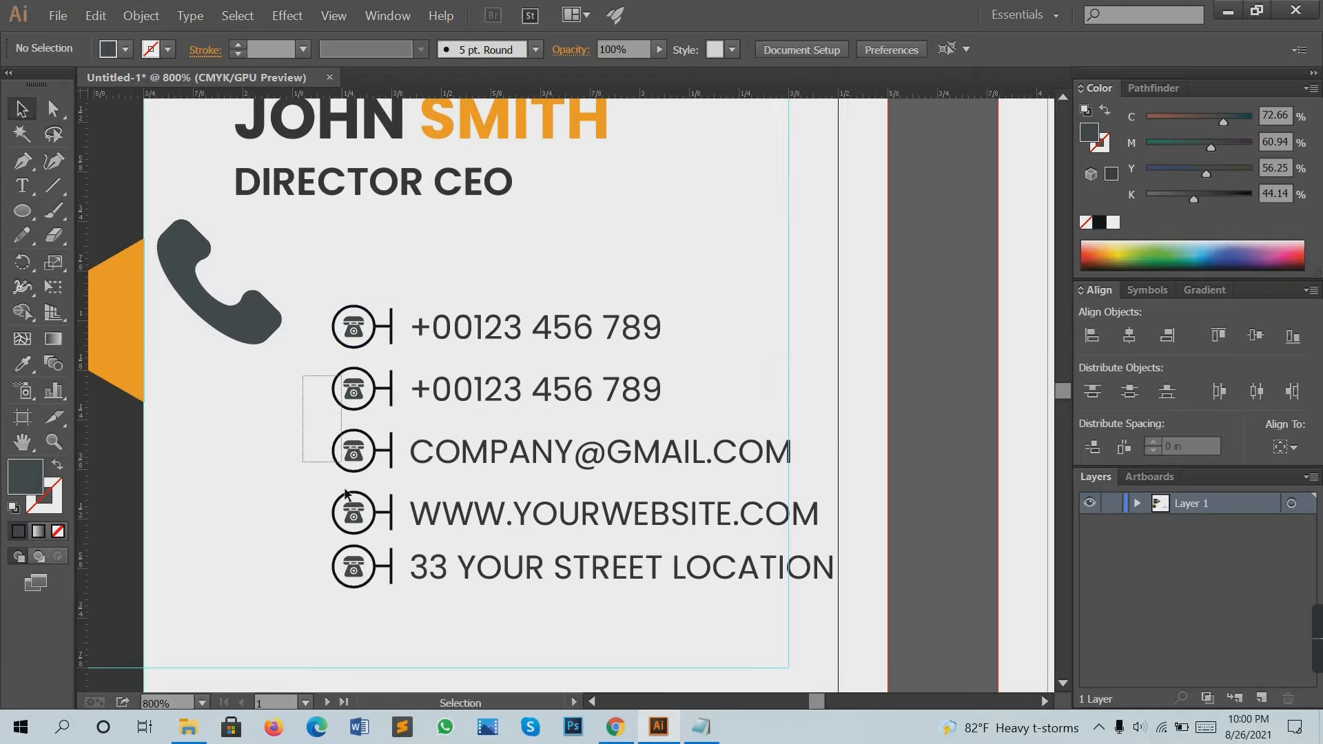
drag(364, 580, 364, 580)
right_click(364, 580)
click(399, 501)
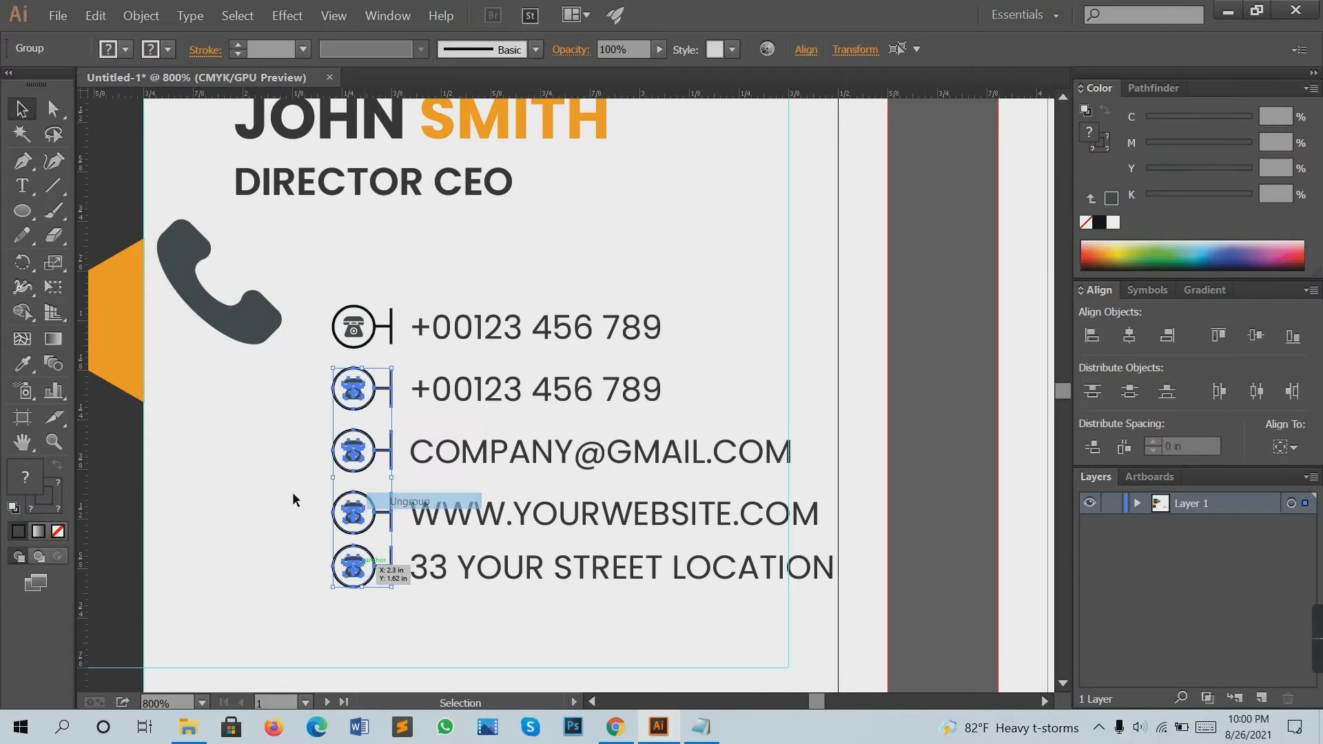
click(309, 413)
Delete the telephone icon inside the second row's circle.
scroll(309, 408, up, 1)
drag(248, 496, 198, 390)
key(space)
drag(241, 310, 268, 472)
click(337, 462)
key(Delete)
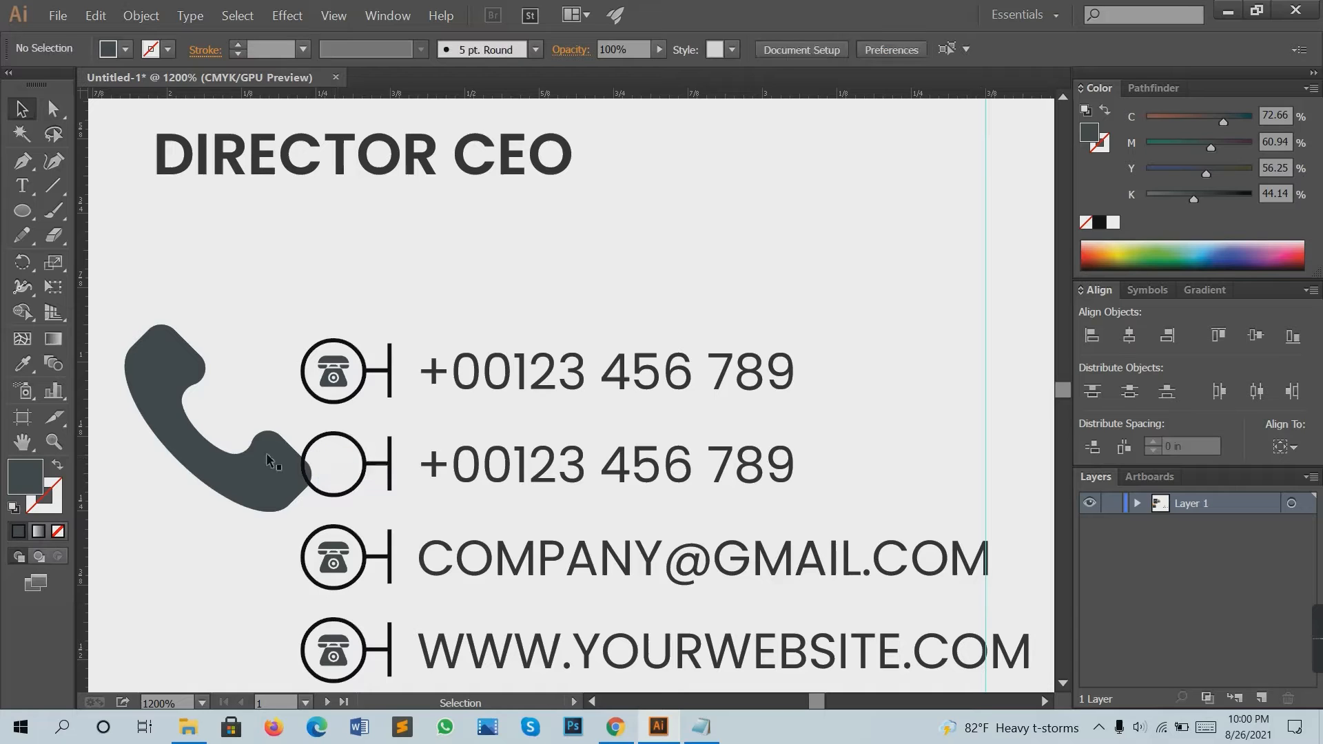
Scale down the handset icon and place it in the second row's empty circle.
click(272, 460)
drag(311, 324, 333, 461)
click(251, 399)
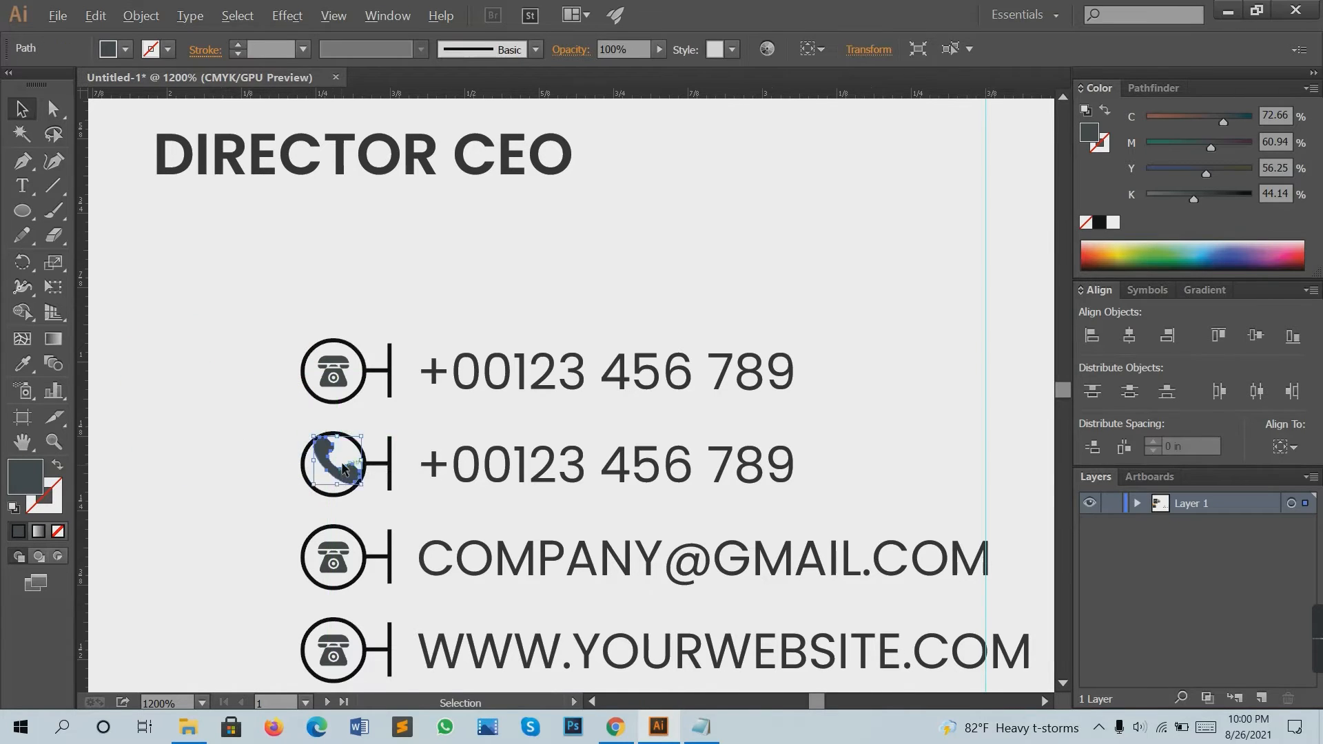
Shrink the handset icon further and centre it within the second row's circle.
scroll(332, 462, up, 4)
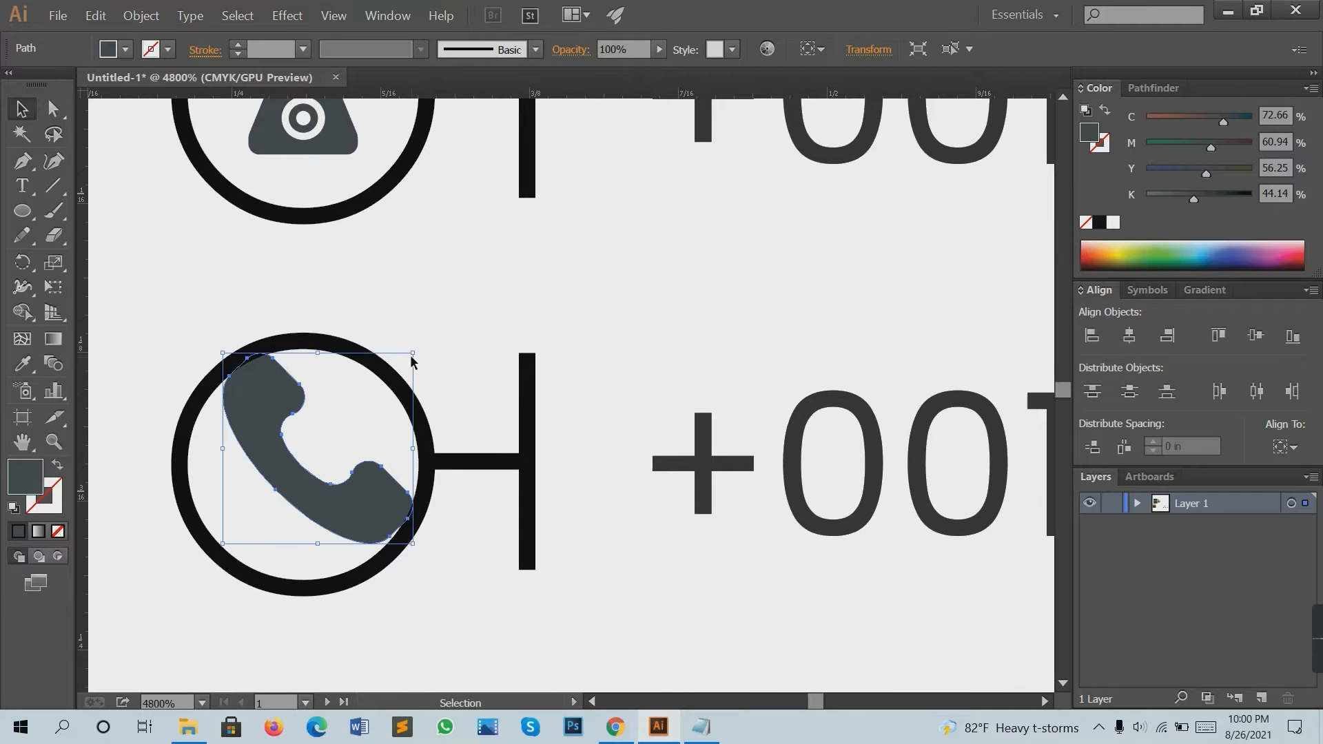
drag(415, 355, 332, 406)
scroll(353, 437, down, 2)
click(429, 445)
scroll(411, 428, down, 3)
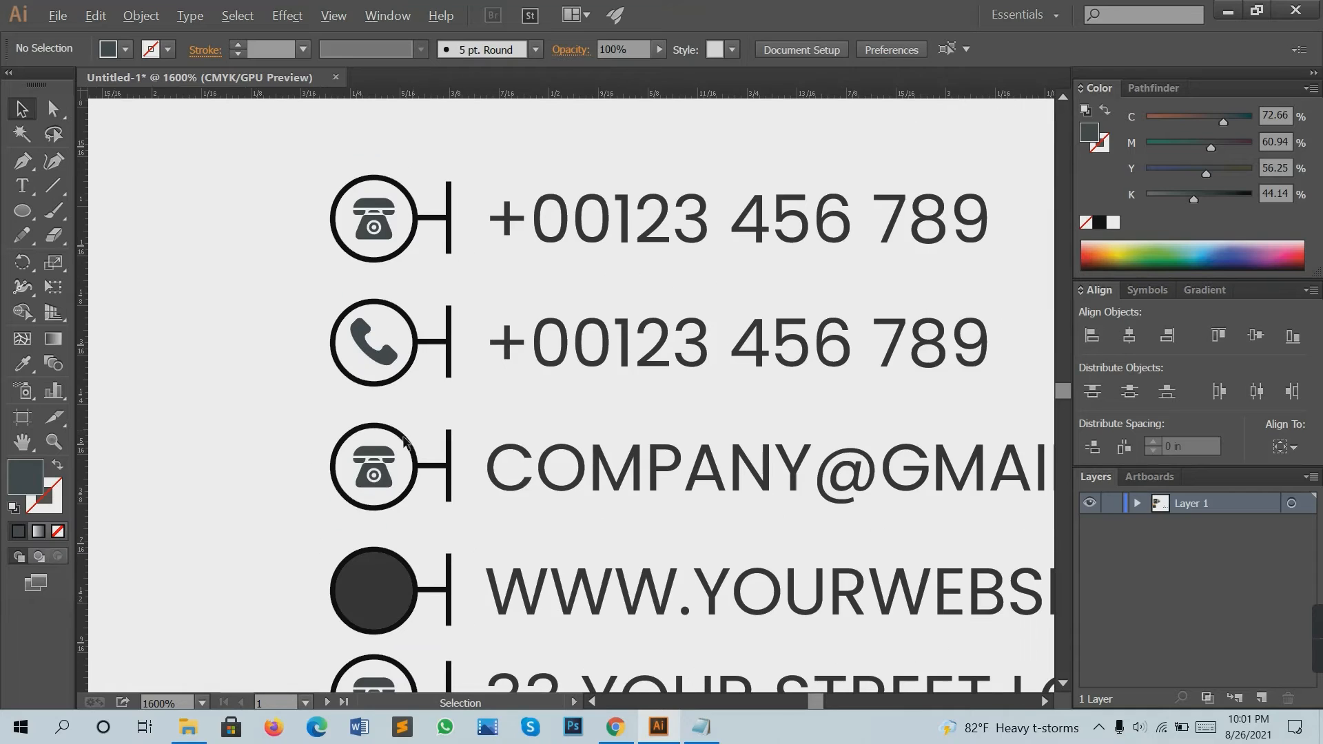
drag(373, 494, 370, 480)
click(383, 348)
drag(395, 304, 391, 308)
scroll(419, 382, down, 2)
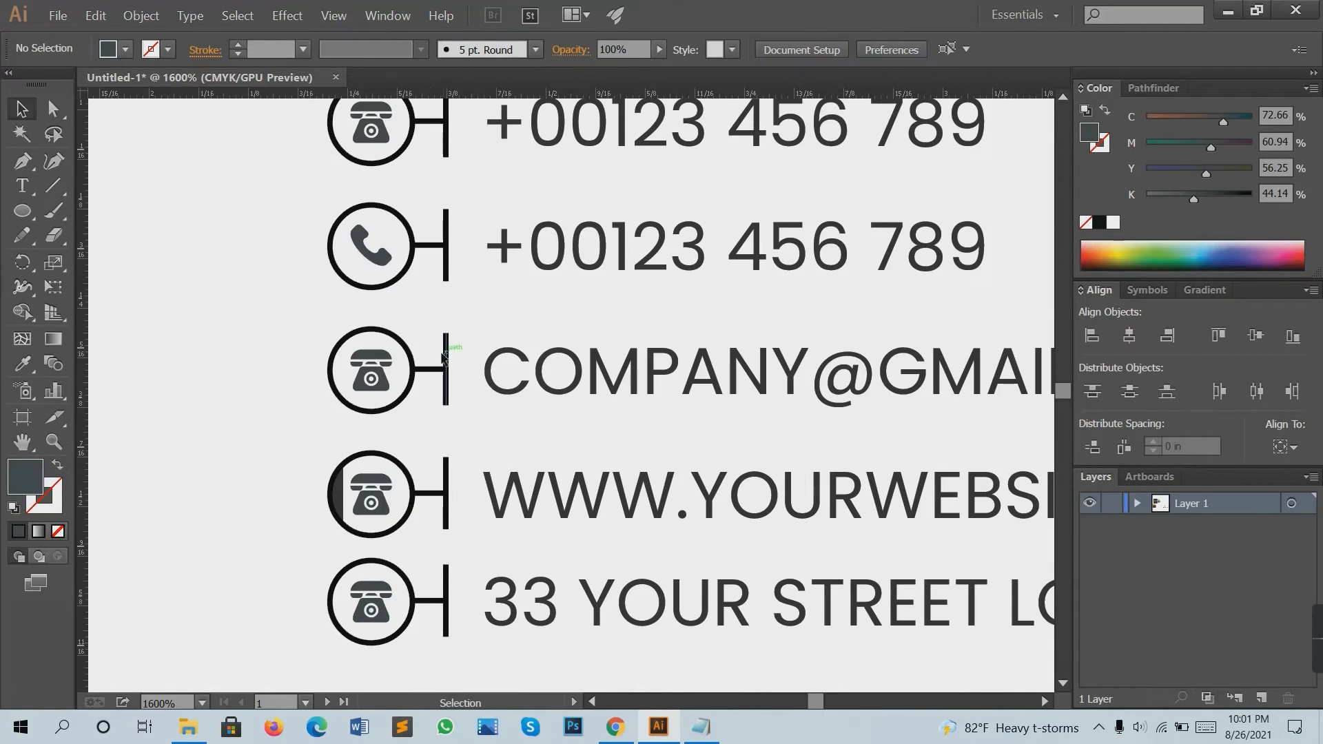
Delete the telephone icon from the e-mail row's circle and bring the envelope icon over to that row.
click(383, 339)
key(Delete)
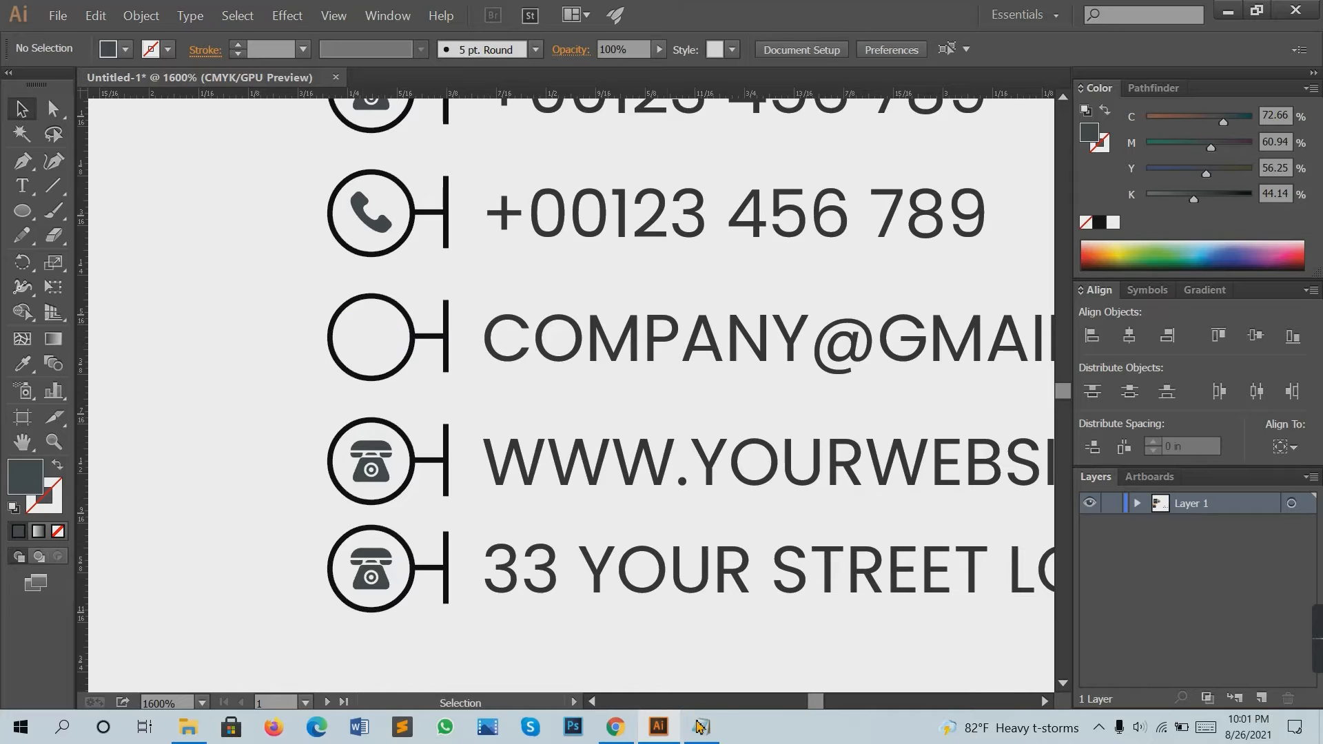
scroll(523, 585, down, 1)
scroll(598, 571, down, 3)
scroll(598, 570, down, 3)
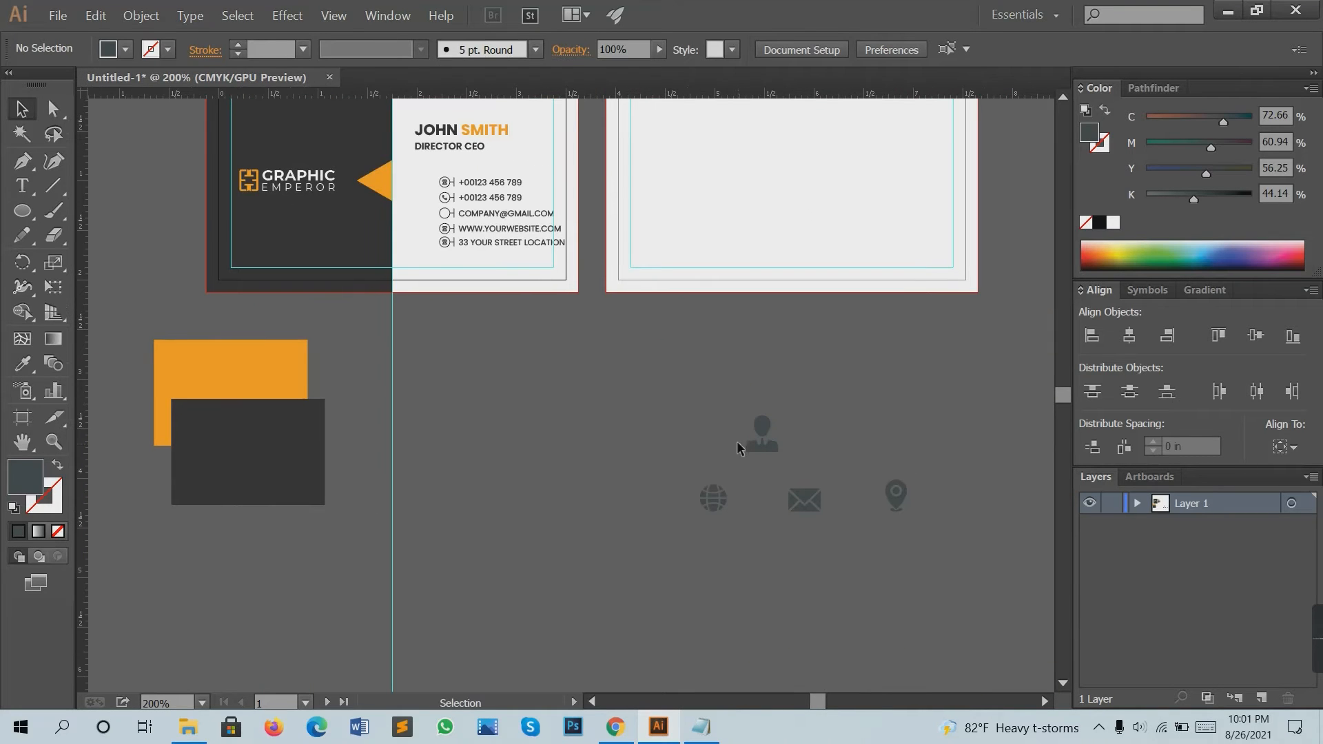
drag(785, 499, 475, 274)
scroll(476, 274, up, 4)
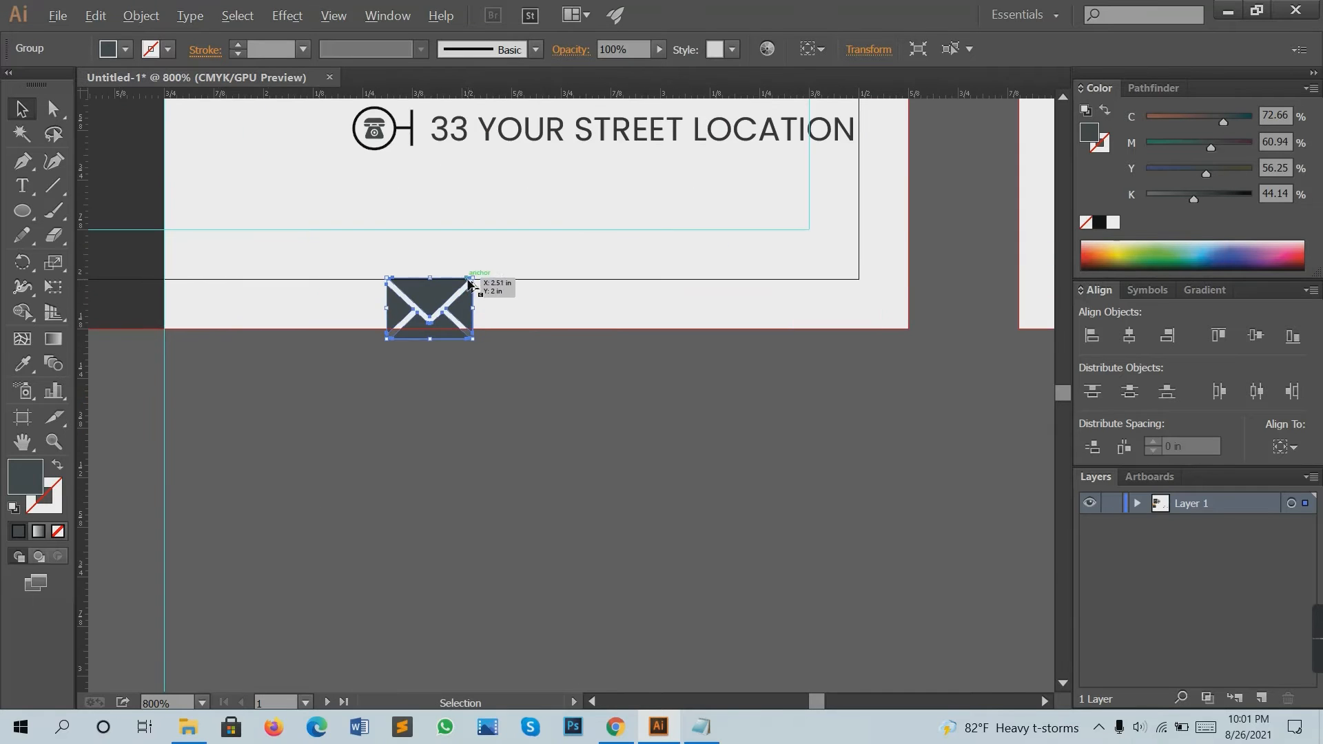
drag(444, 494, 375, 224)
Scale down the envelope icon and centre it inside the e-mail row's circle.
scroll(400, 199, up, 2)
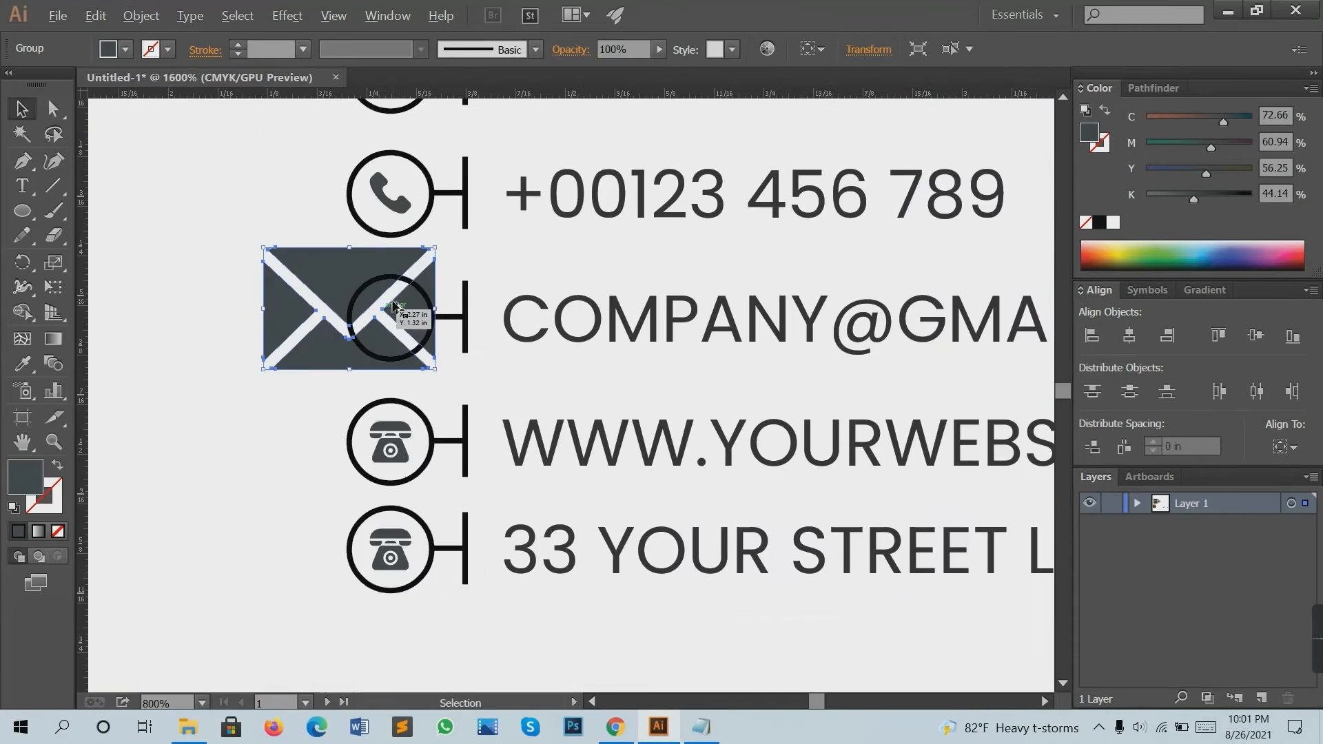
drag(410, 270, 390, 393)
click(435, 355)
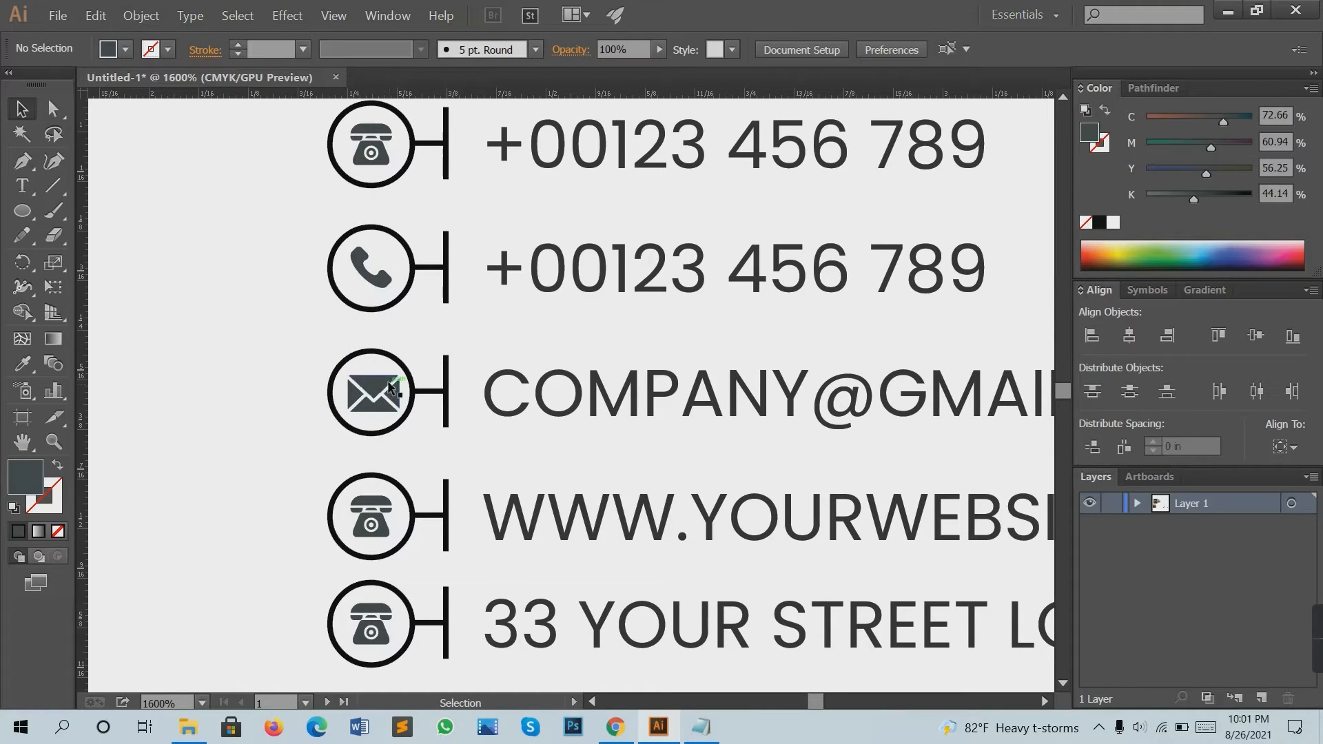
click(396, 383)
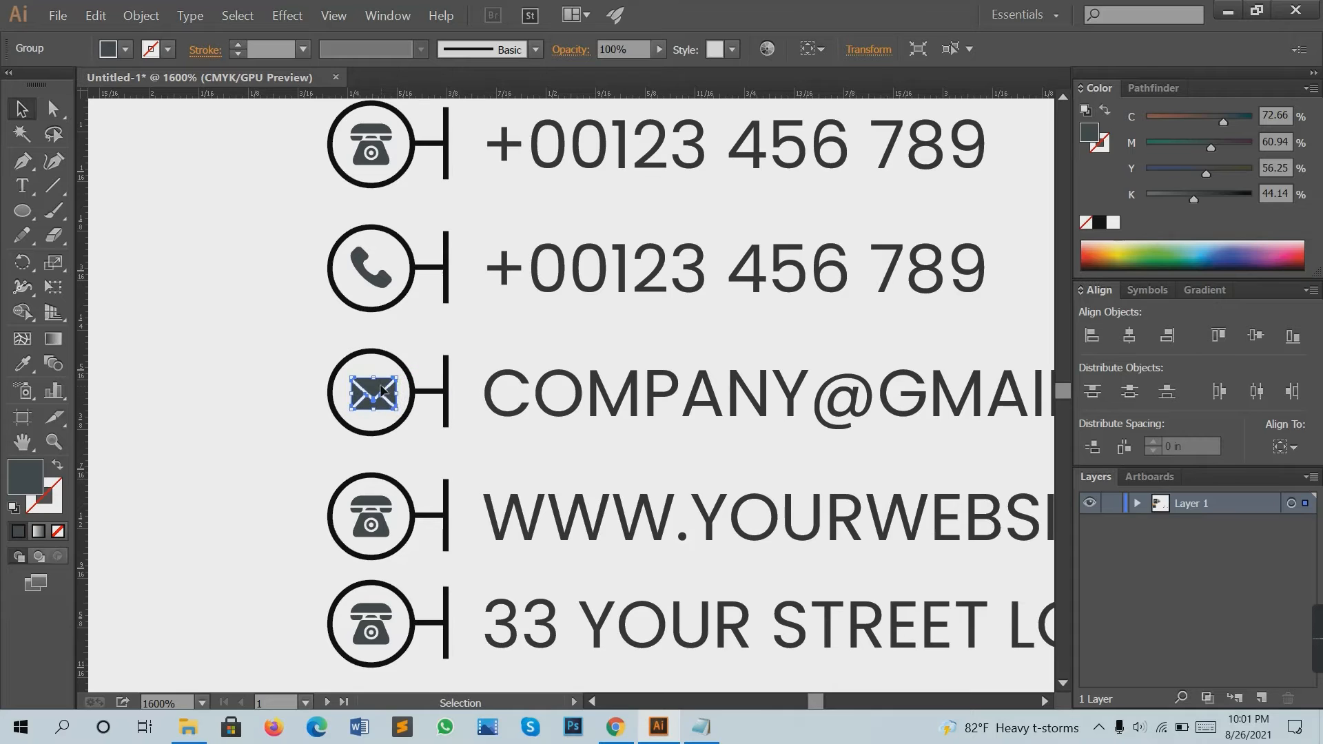
click(428, 341)
Move the globe icon from below the artboards onto the card near the lower contact rows.
scroll(434, 344, down, 1)
scroll(444, 350, down, 4)
scroll(551, 359, down, 3)
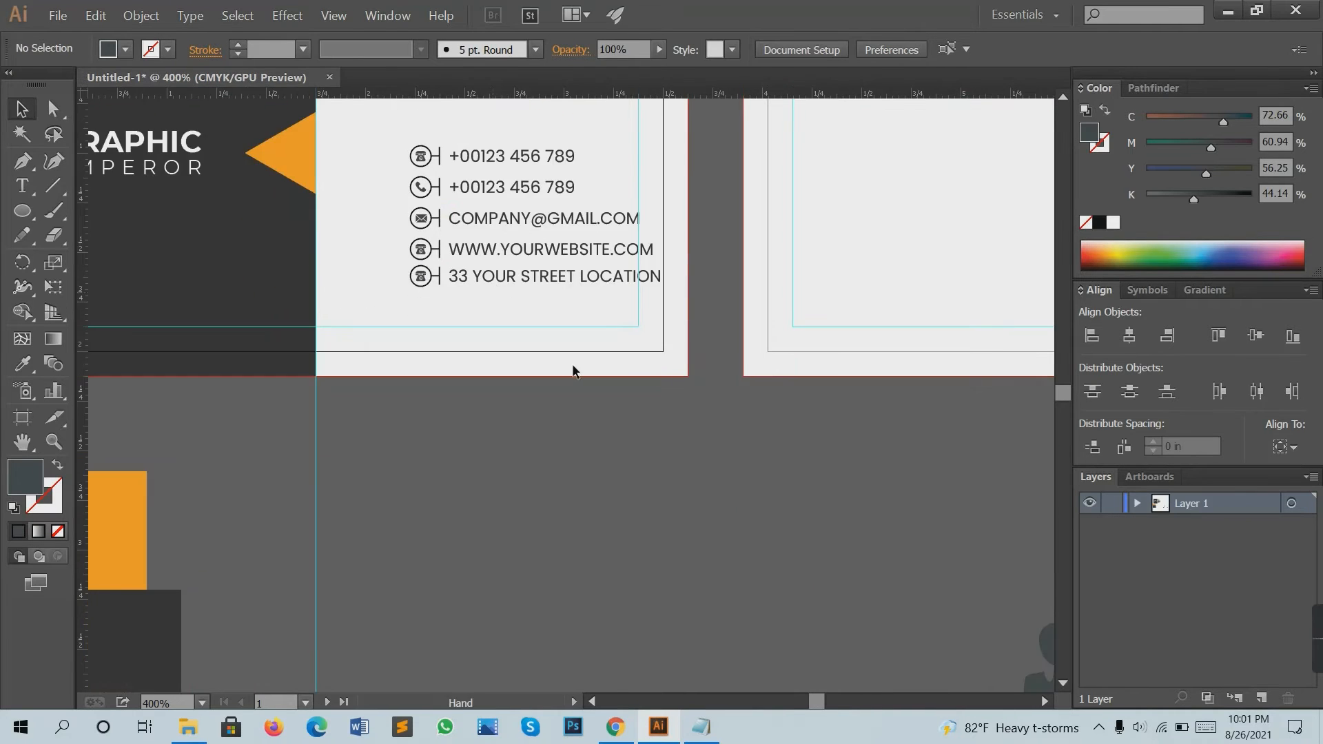
scroll(572, 365, down, 2)
drag(567, 436, 483, 351)
drag(674, 487, 419, 240)
key(ctrl+plus)
key(ctrl+plus)
key(ctrl+plus)
key(ctrl+plus)
key(ctrl+plus)
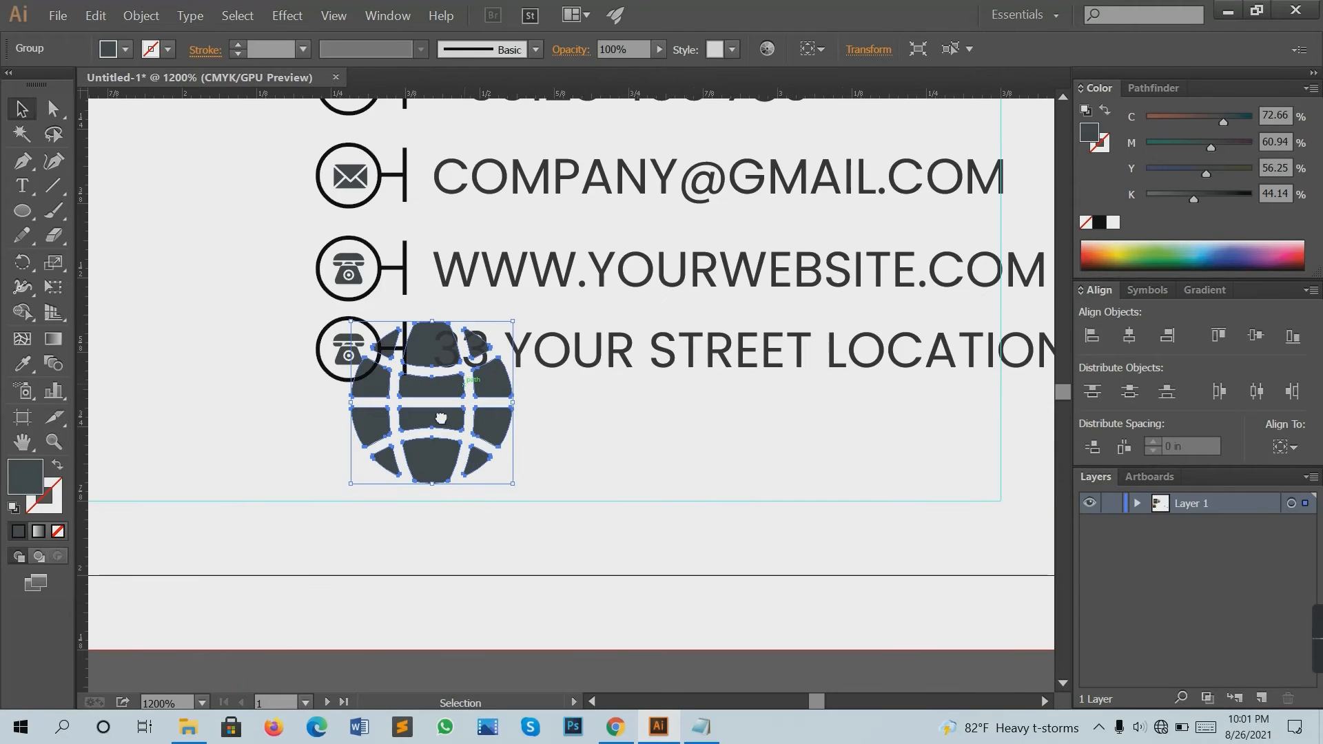
Scale the globe icon down to circle size and place it beside the website row's circle.
scroll(496, 382, up, 2)
drag(507, 378, 266, 312)
click(479, 459)
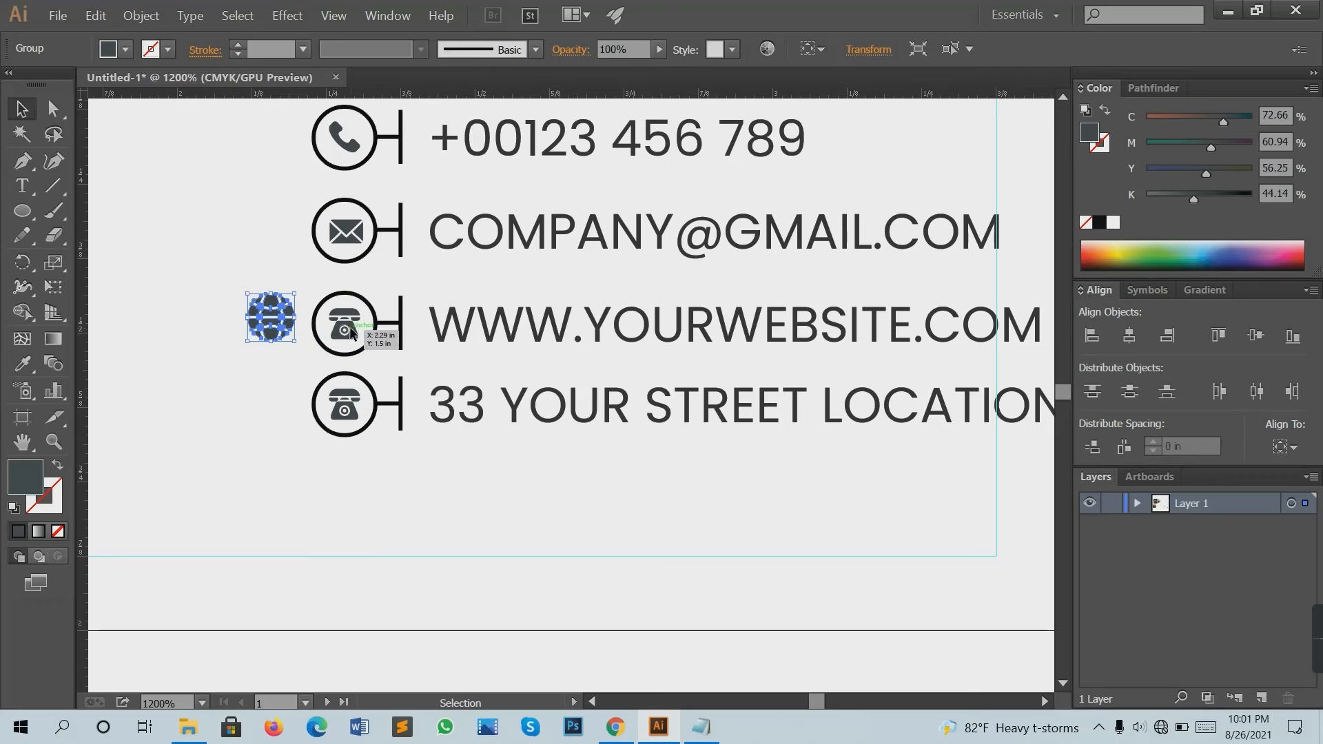
Delete the telephone icon inside the website row's circle.
click(350, 331)
key(Delete)
key(ctrl+plus)
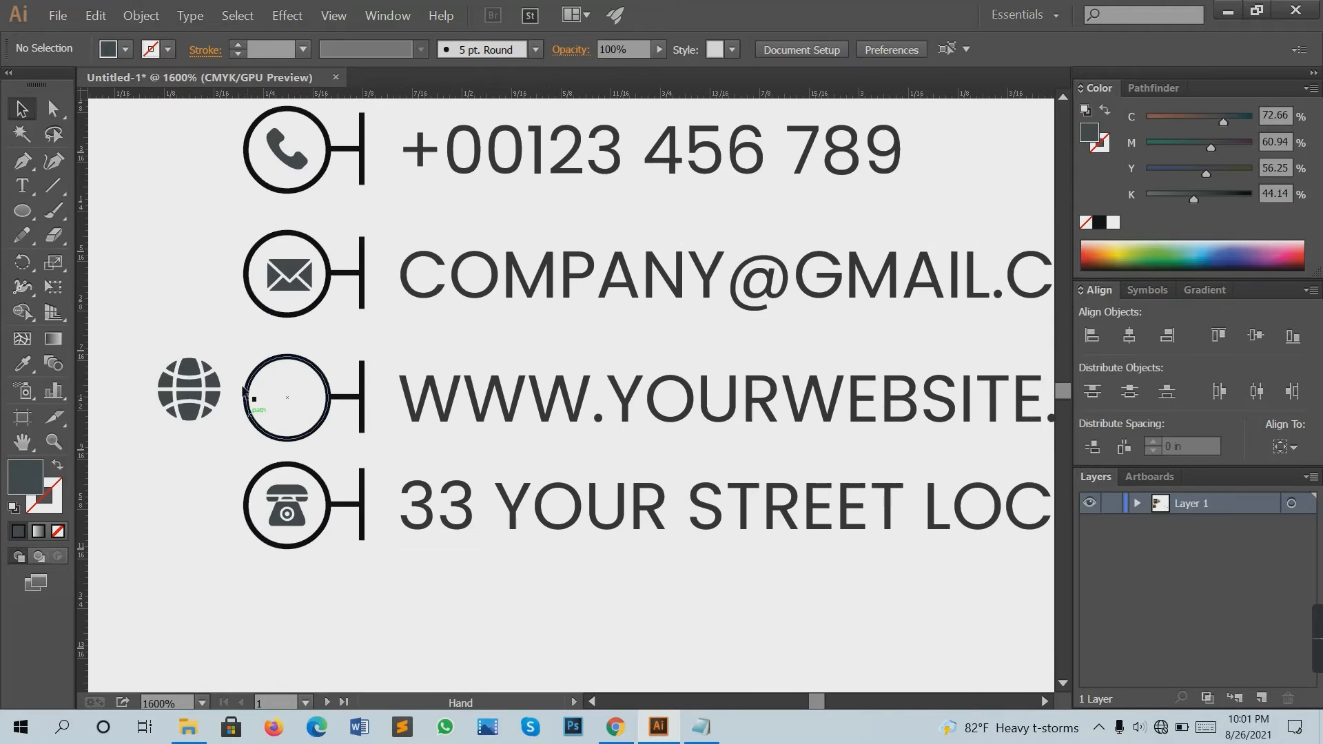
Move the globe icon into the website row's circle and shrink it to fit inside.
drag(210, 383, 301, 390)
click(244, 370)
scroll(244, 372, down, 1)
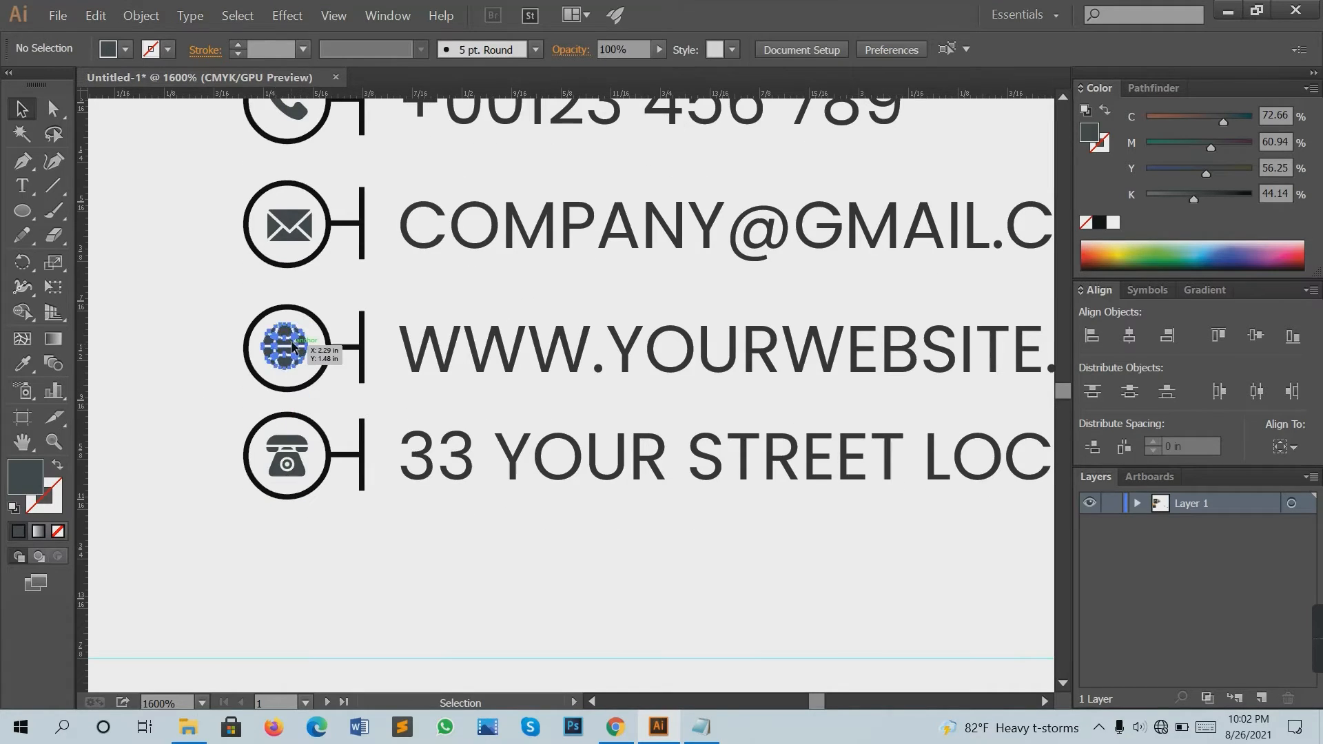
click(292, 346)
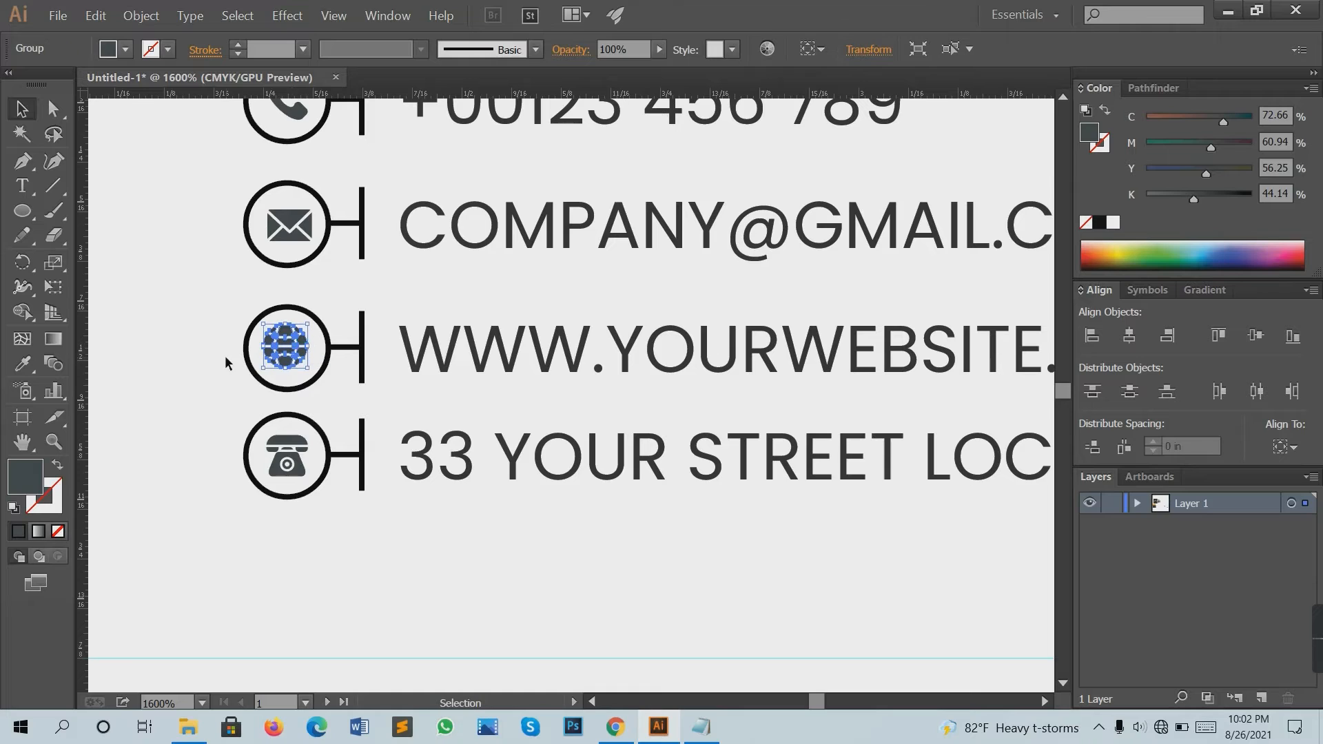
click(364, 557)
Move the location pin icon from below the artboards onto the card near the address row.
scroll(436, 461, down, 8)
scroll(511, 328, down, 5)
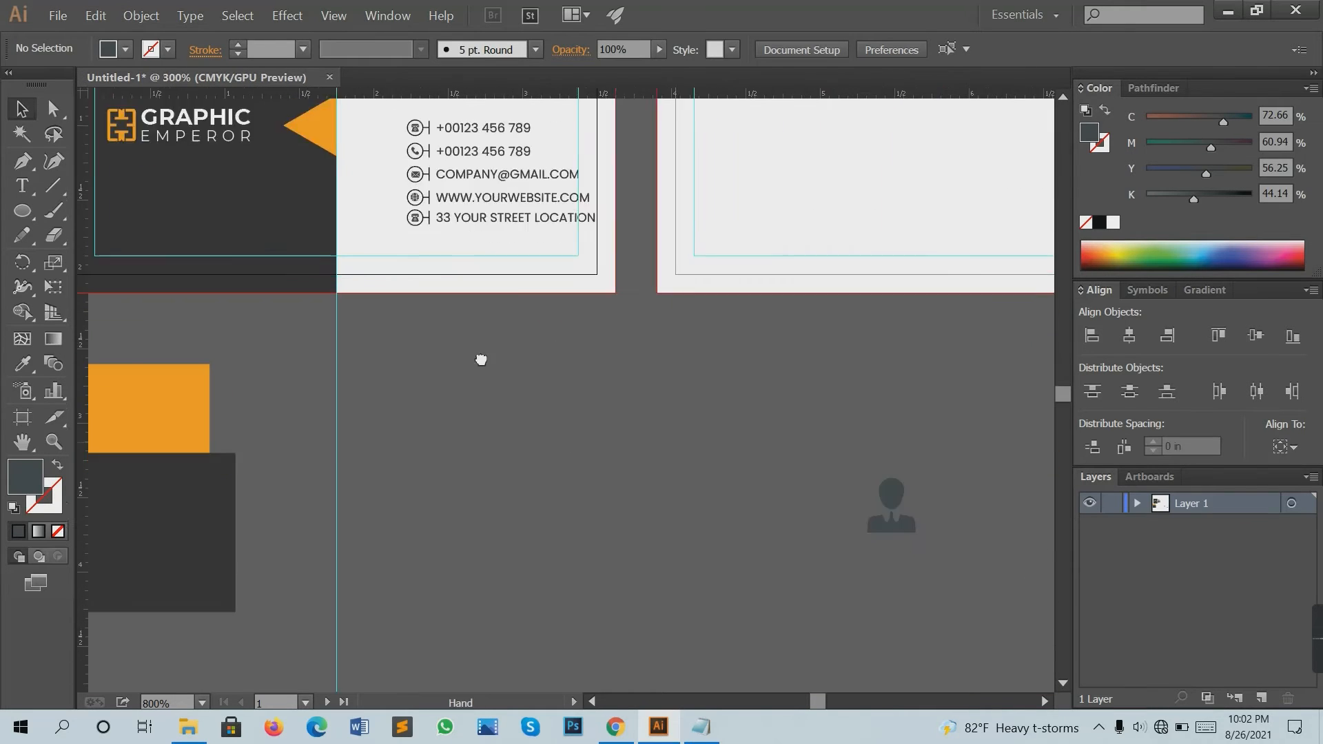
drag(481, 360, 386, 278)
drag(1009, 531, 400, 556)
scroll(314, 193, up, 3)
scroll(460, 479, up, 1)
drag(428, 473, 409, 539)
drag(450, 502, 283, 436)
Replace the telephone icon in the address row's circle with the location pin, scaled down to fit inside.
click(360, 379)
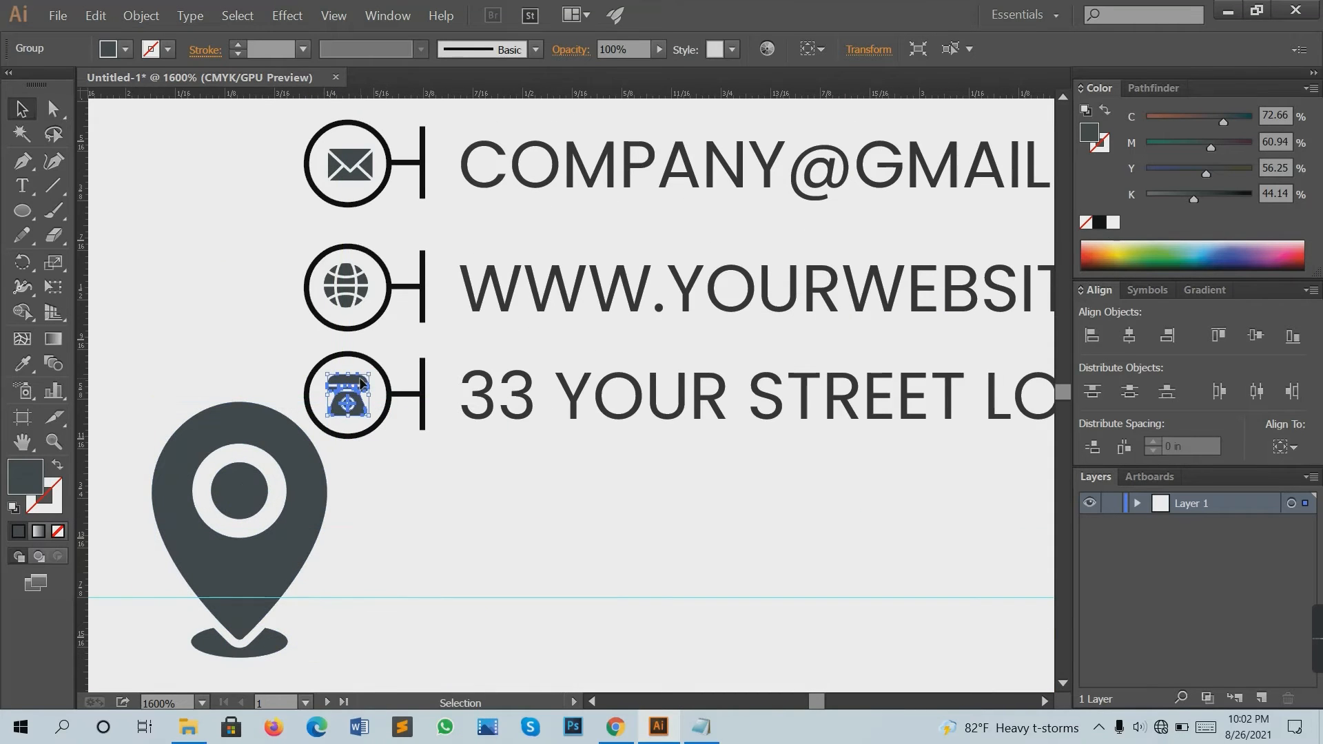
key(Delete)
drag(299, 490, 393, 397)
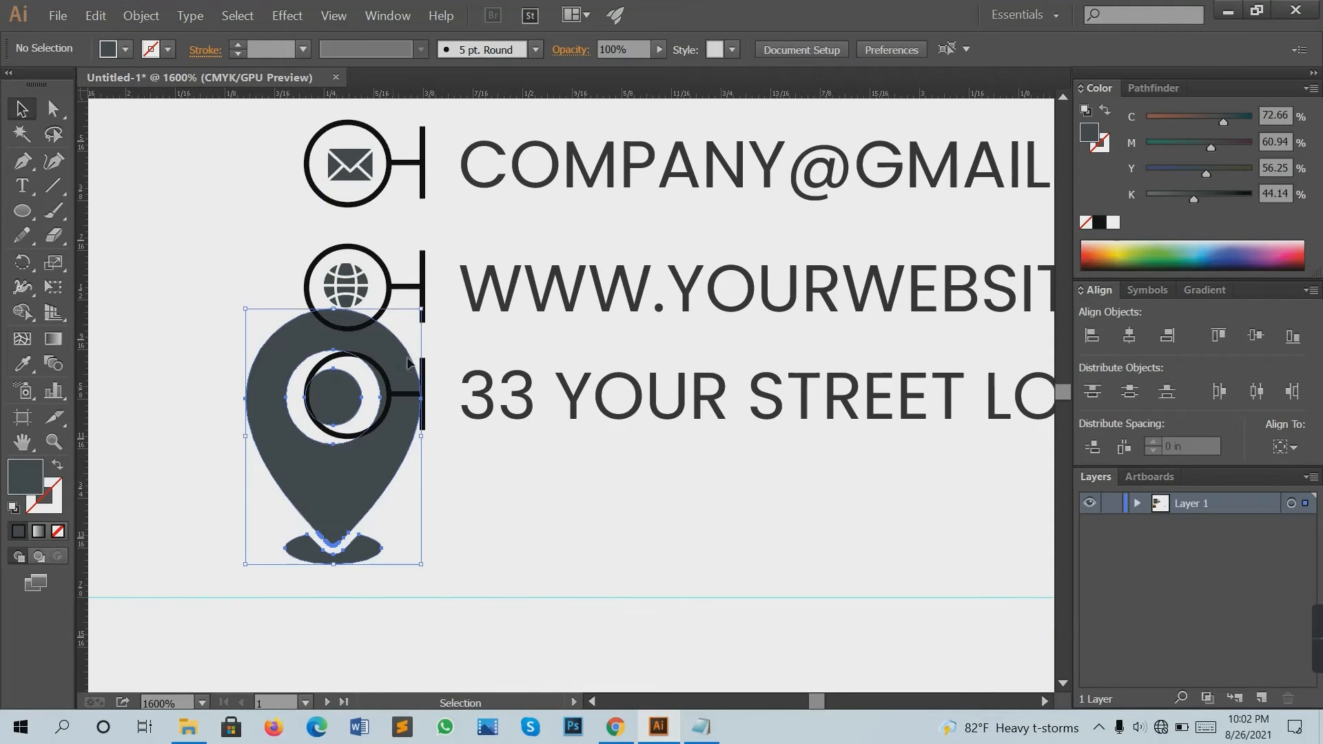
drag(405, 338, 360, 391)
click(393, 487)
scroll(323, 423, up, 1)
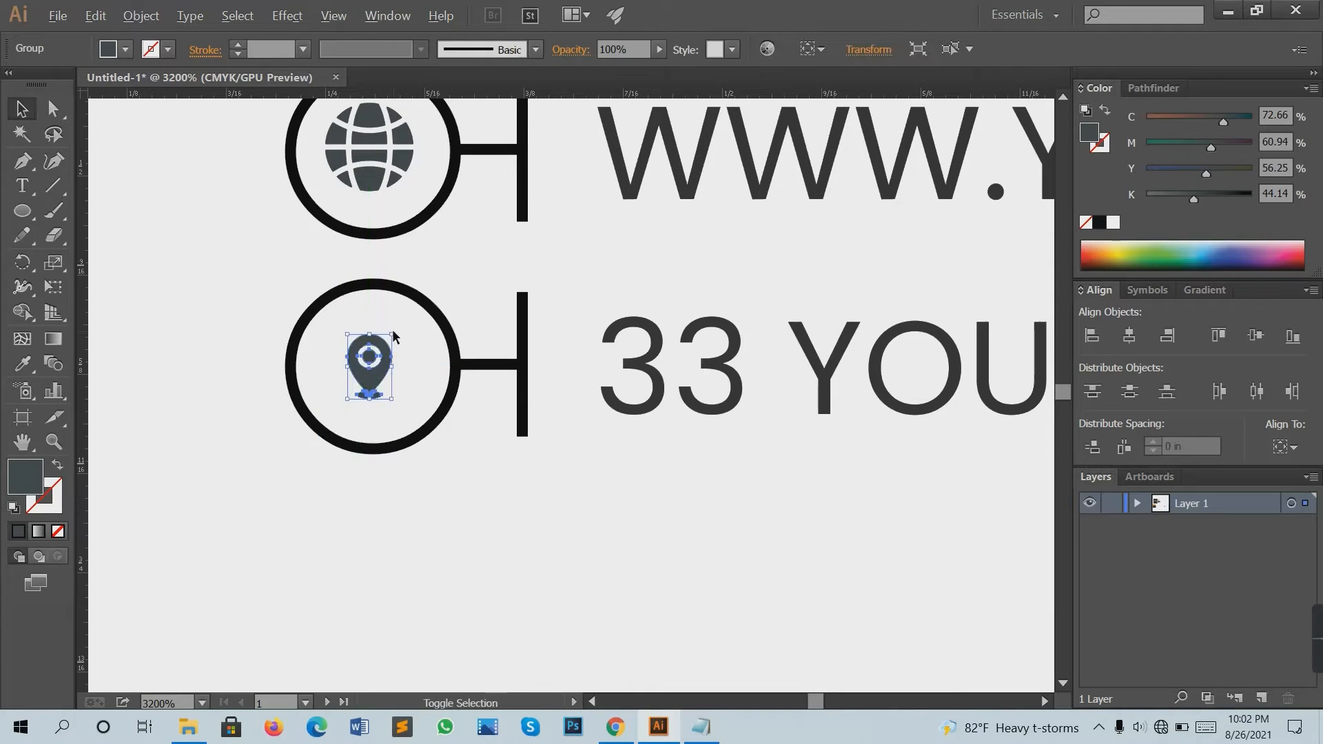
drag(389, 337, 397, 327)
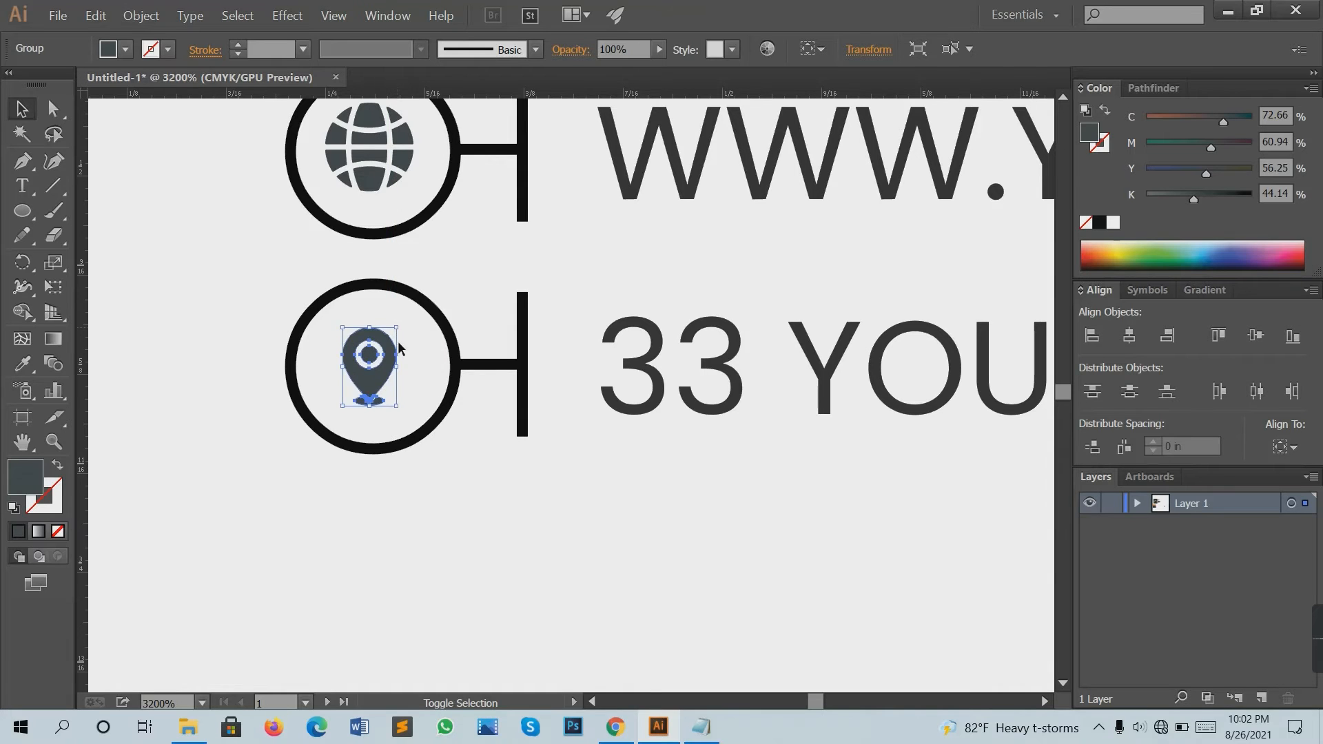
click(437, 460)
Group all five contact text lines with their circled icons.
scroll(437, 460, down, 1)
scroll(459, 457, down, 6)
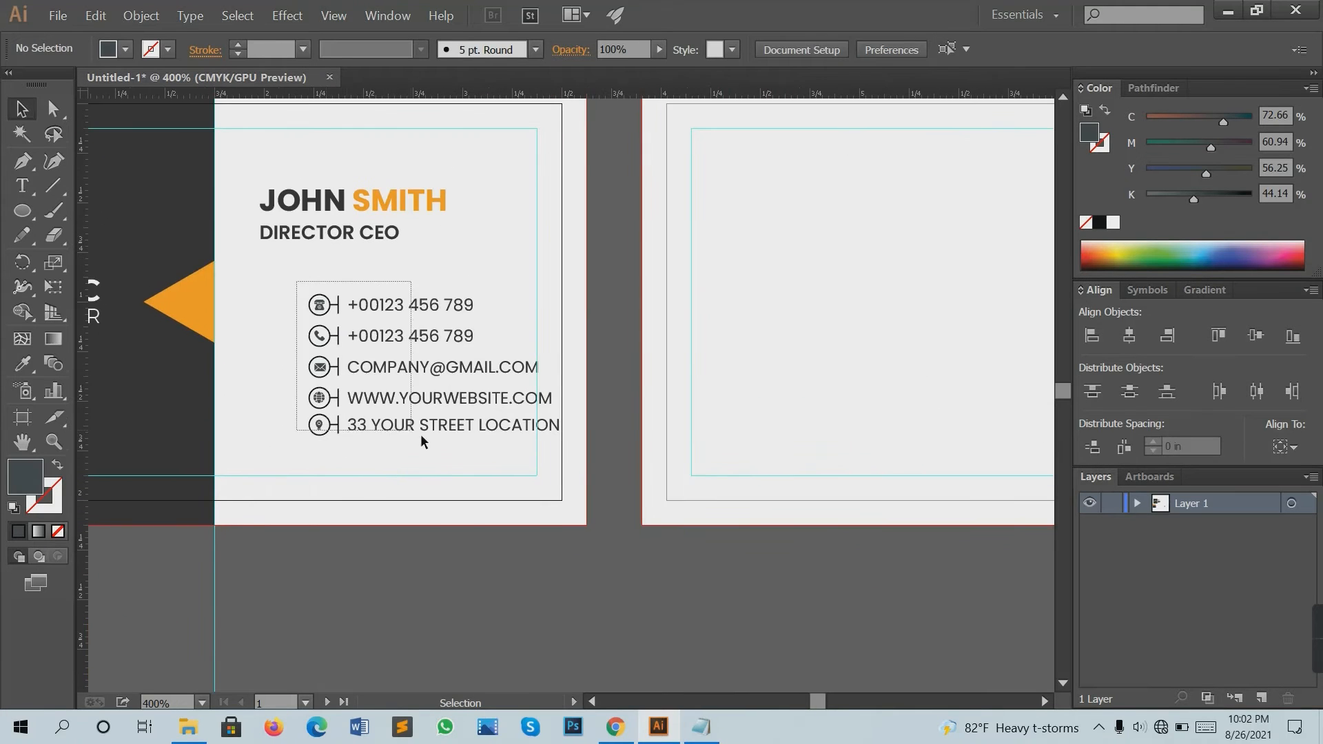
click(369, 270)
drag(484, 449, 483, 452)
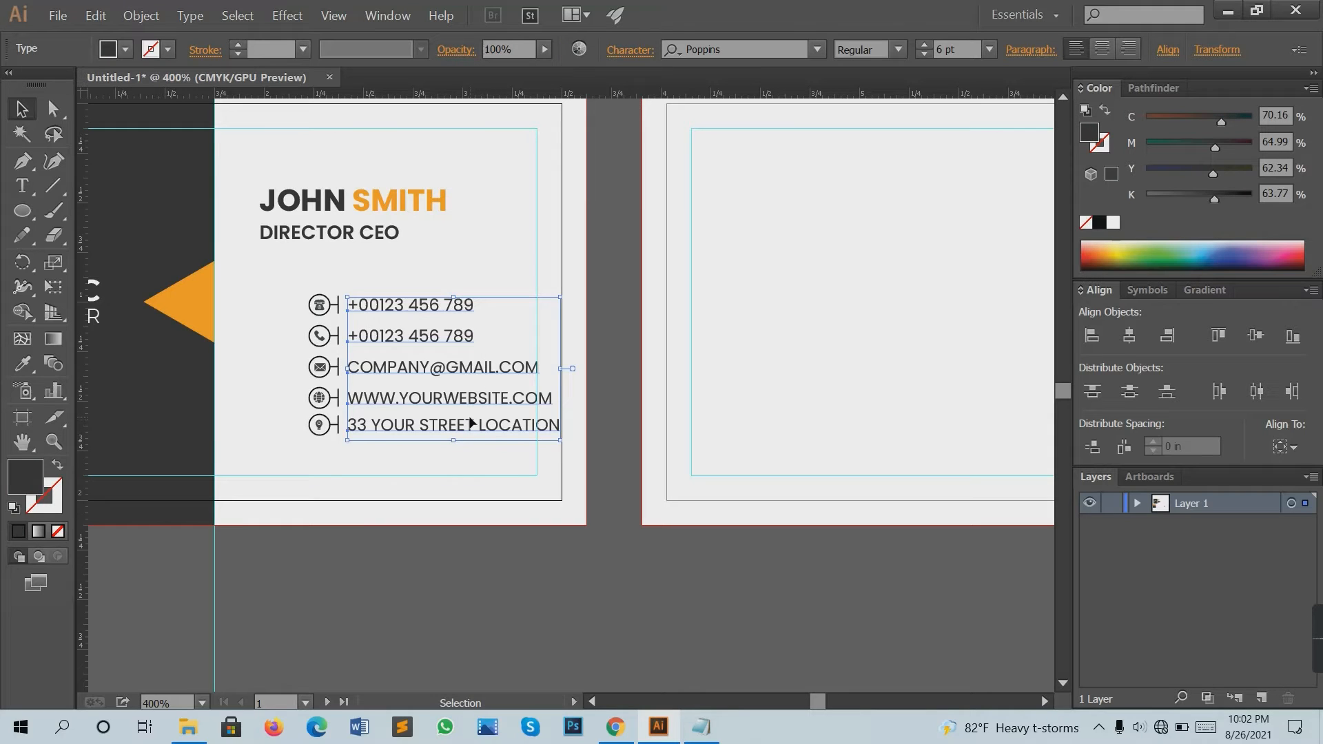
click(399, 474)
drag(482, 454, 483, 455)
right_click(427, 358)
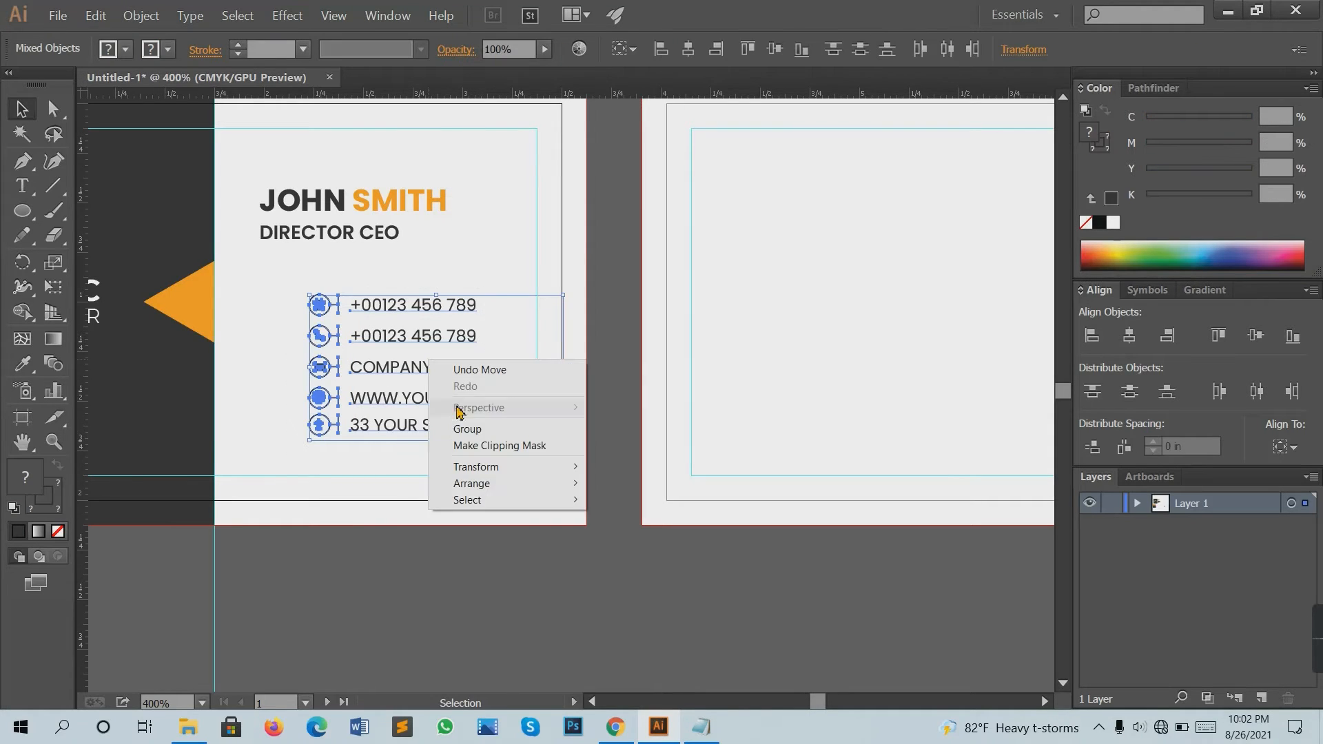
click(467, 428)
click(250, 230)
Left-align the contact details group with the name and job title.
drag(255, 183, 406, 376)
click(1098, 344)
click(549, 360)
key(ctrl+z)
Nudge the contact details group vertically so it sits slightly closer beneath the job title.
drag(376, 464, 350, 288)
key(Up)
key(Up)
key(Up)
key(Up)
key(Up)
key(Up)
key(Up)
key(Up)
key(Up)
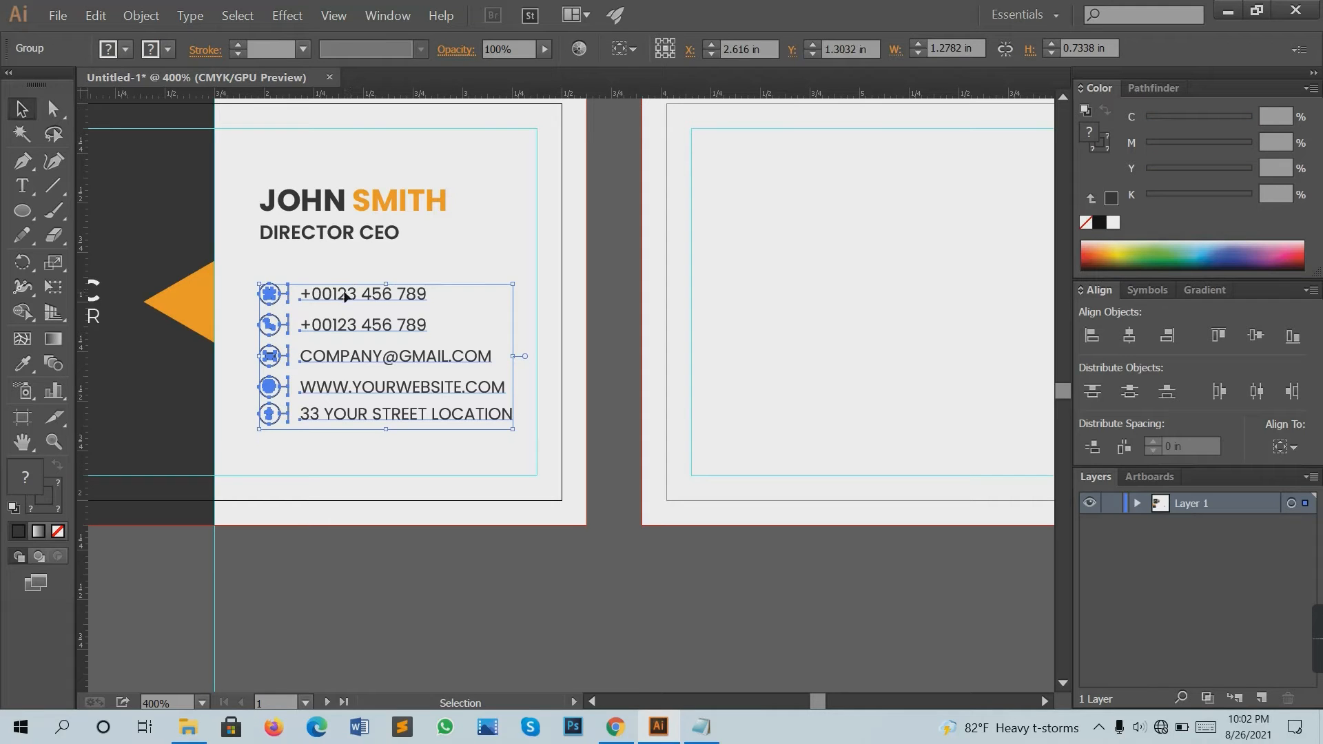
key(Down)
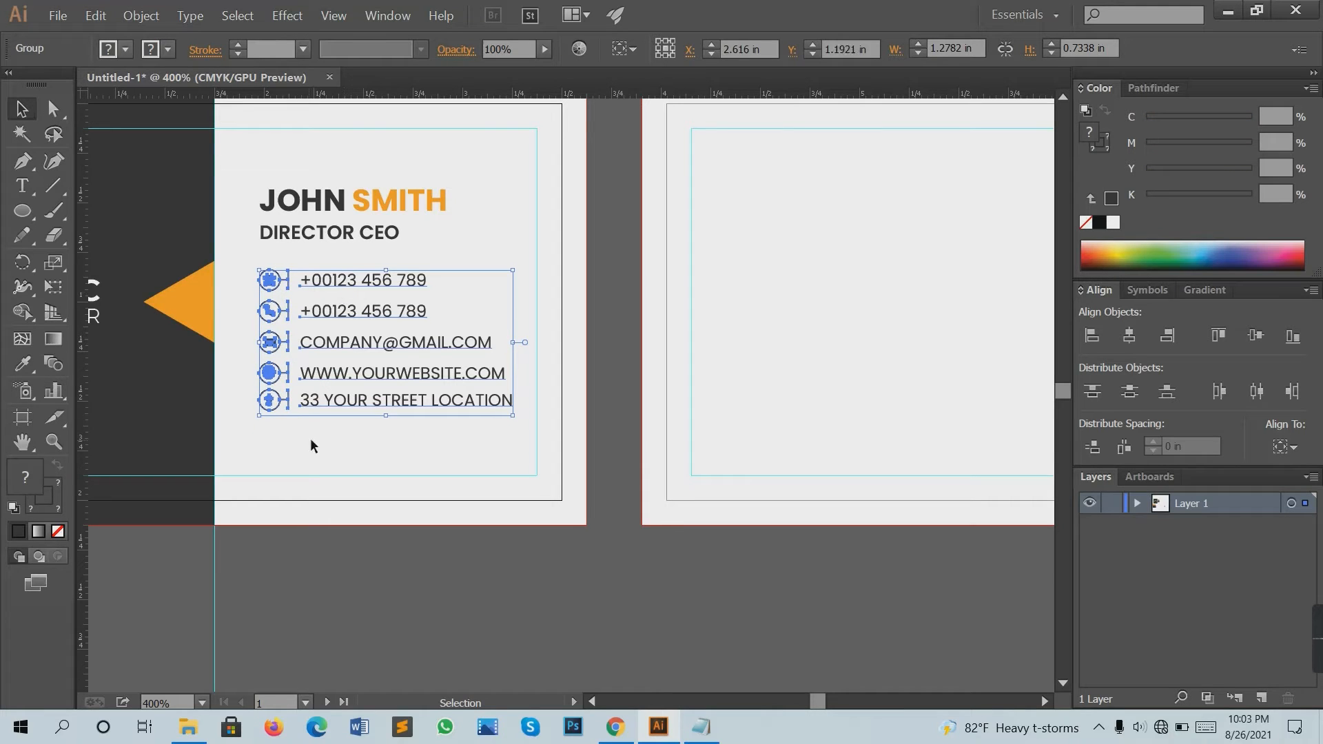
click(337, 446)
drag(361, 447, 358, 300)
key(Down)
right_click(358, 300)
key(Escape)
click(333, 443)
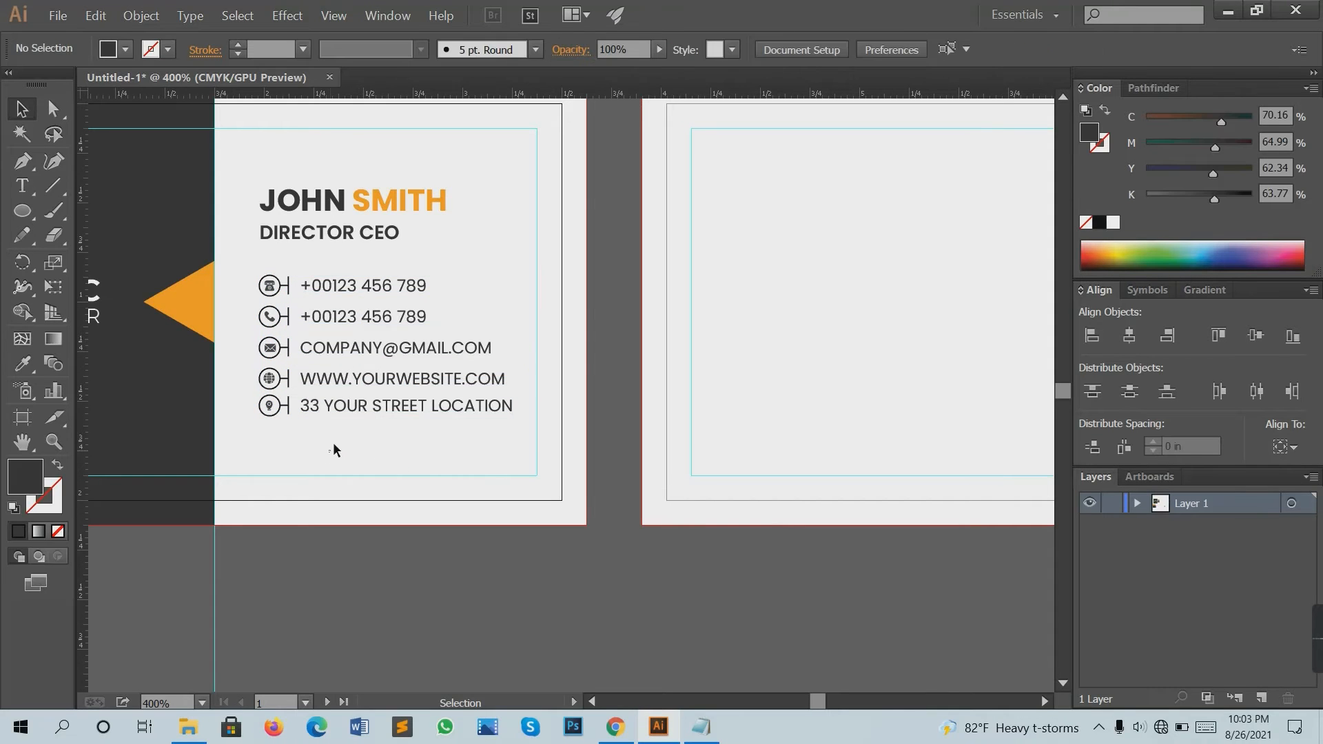
Group the name and job title with the contact details.
drag(245, 166, 423, 416)
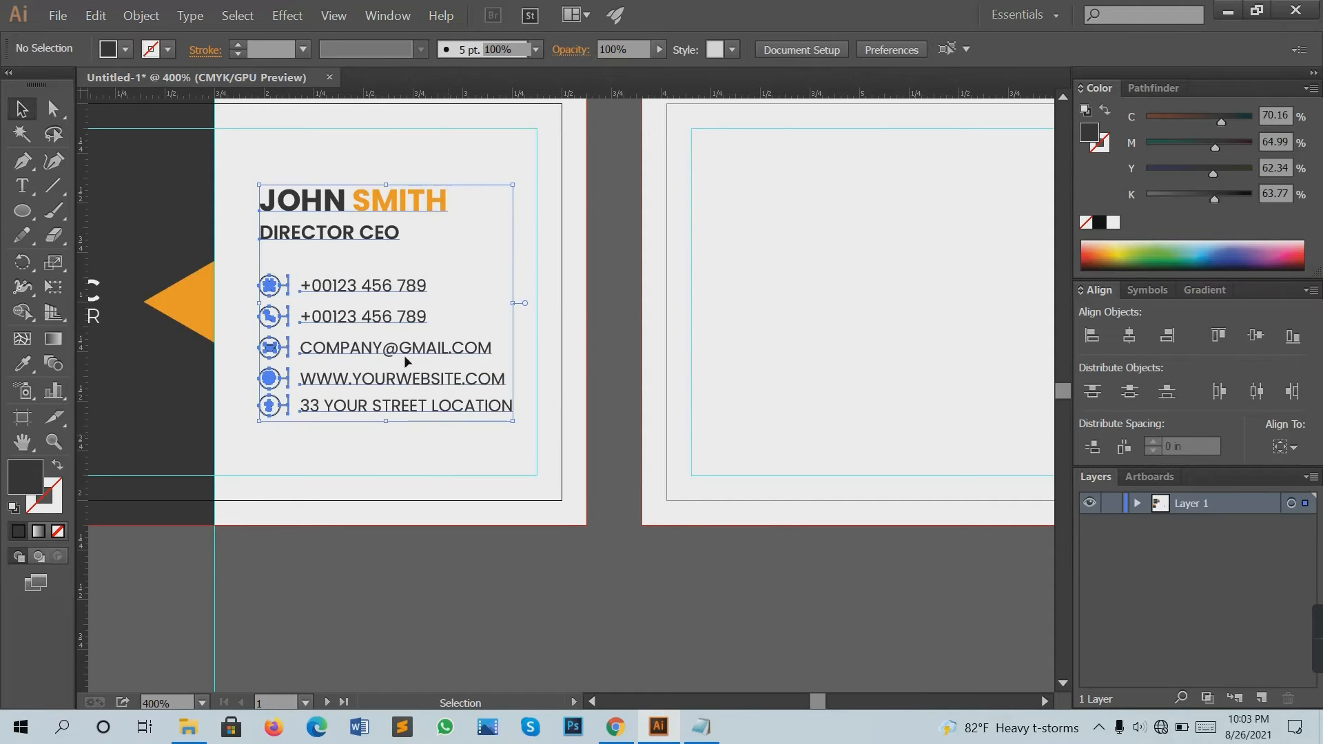
right_click(405, 356)
click(443, 430)
Centre the combined name and contact group vertically, aligned to the artboard.
click(435, 293)
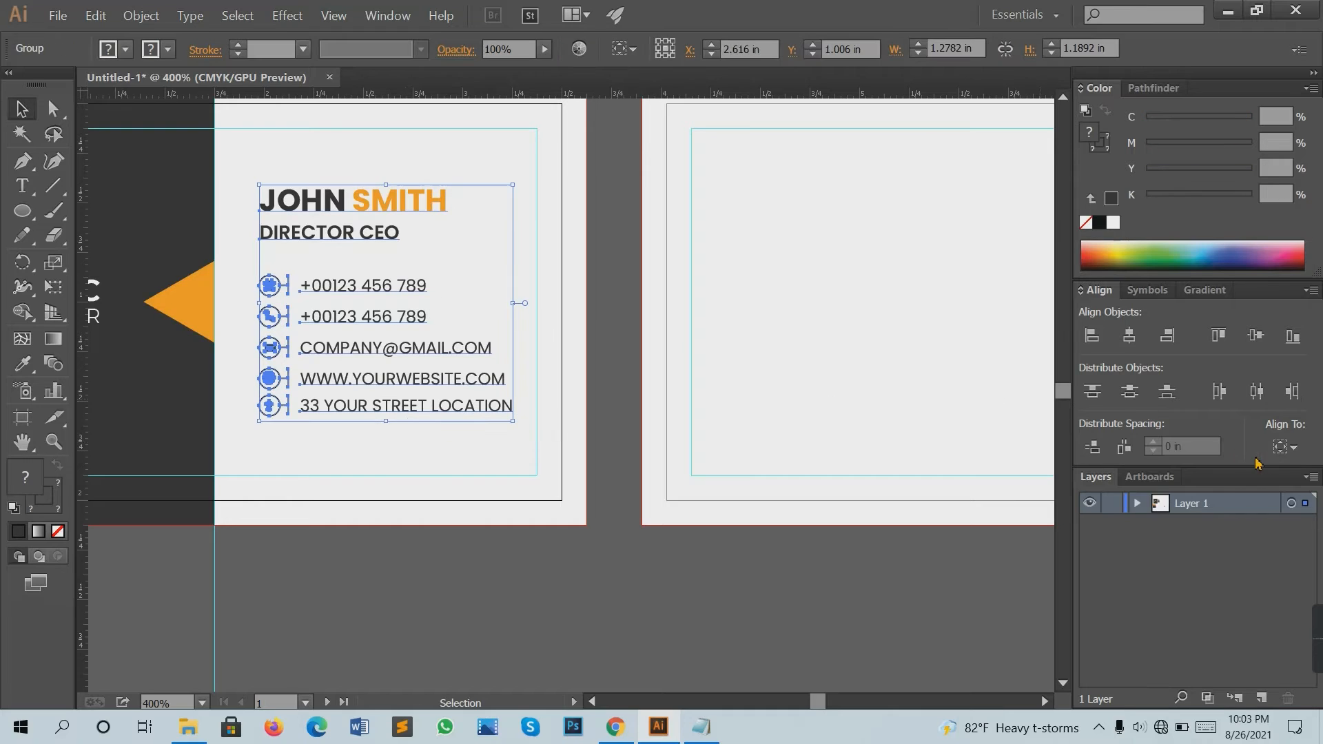
click(1283, 447)
click(1240, 503)
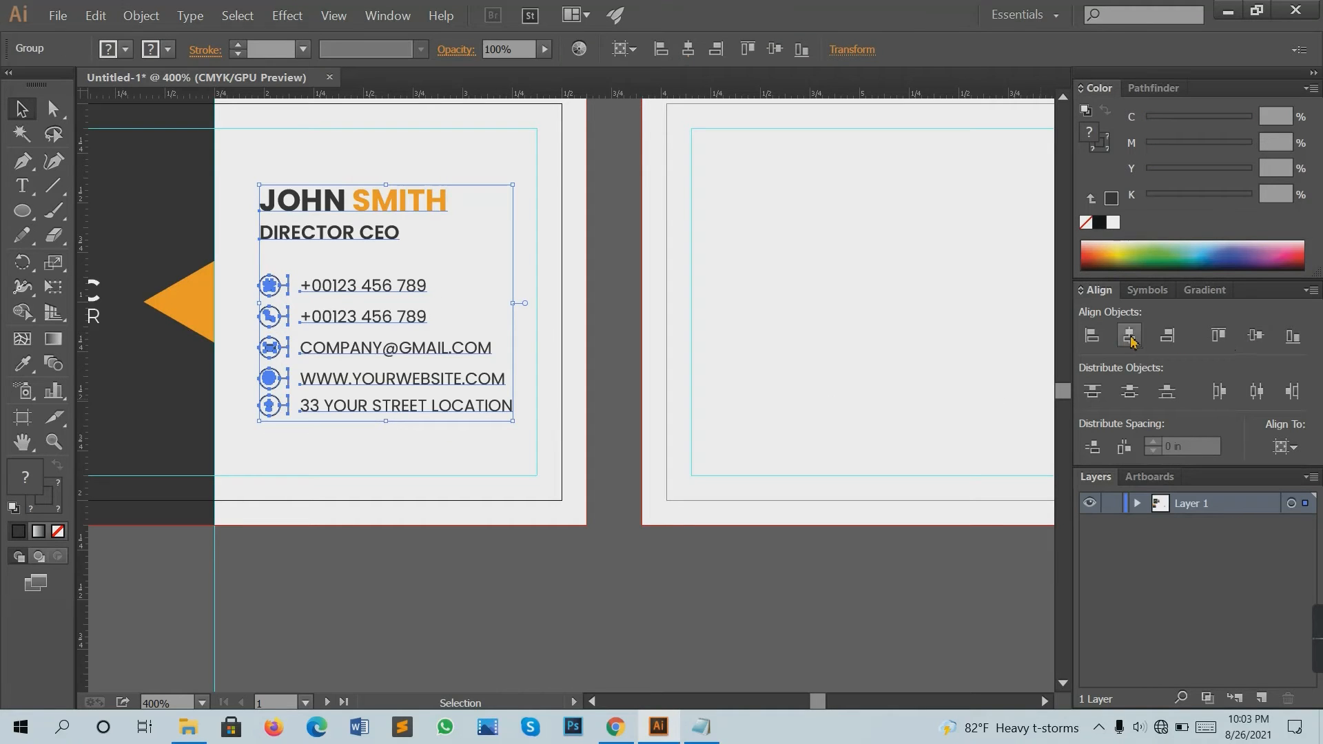
click(1258, 344)
click(657, 398)
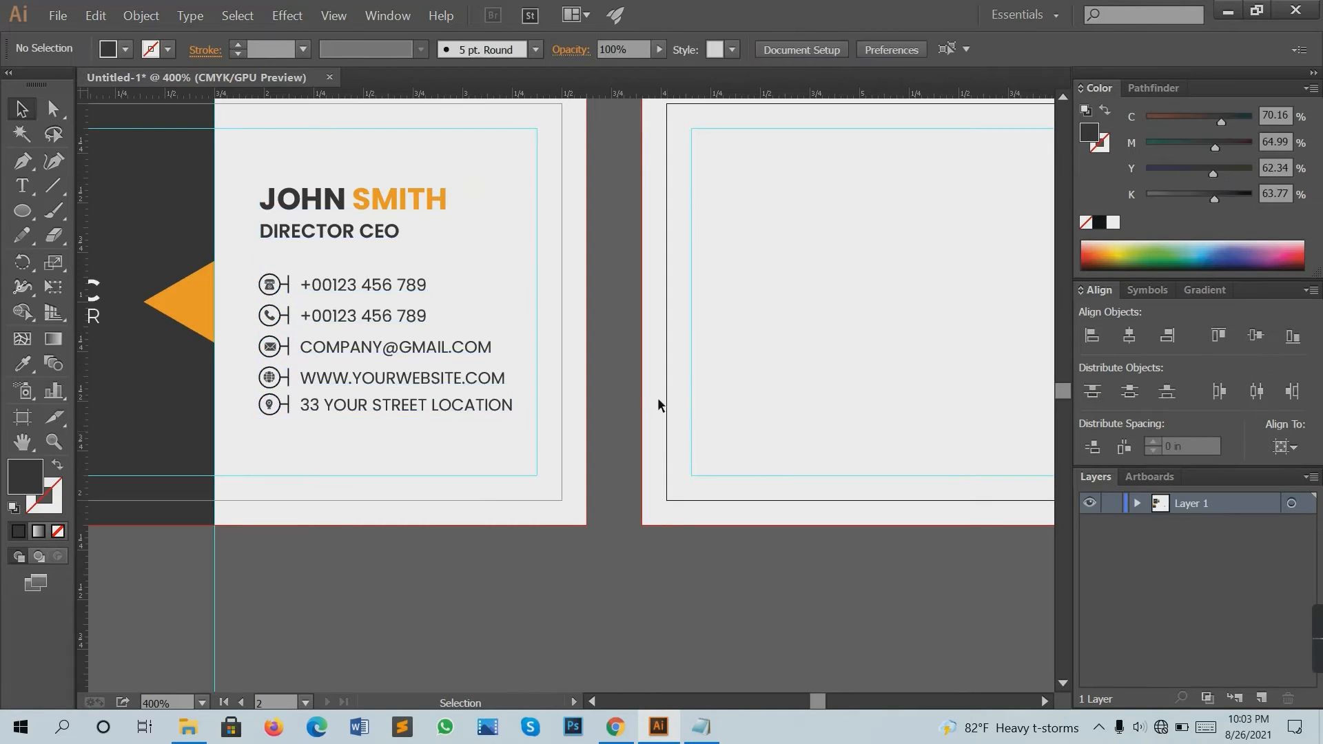
Nudge the combined name and contact group slightly down and to the right on the card's white half.
key(ctrl+minus)
scroll(475, 423, up, 1)
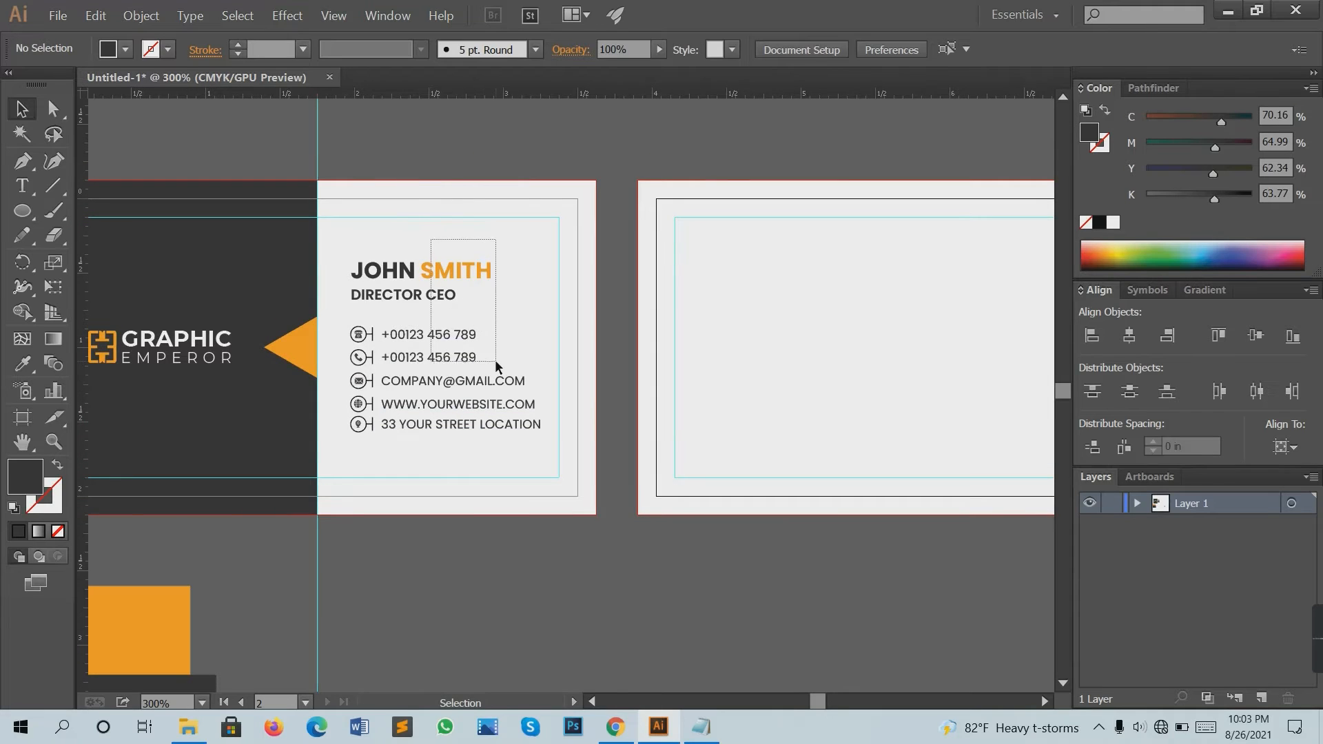
drag(494, 360, 494, 357)
key(Down)
key(Right)
key(Right)
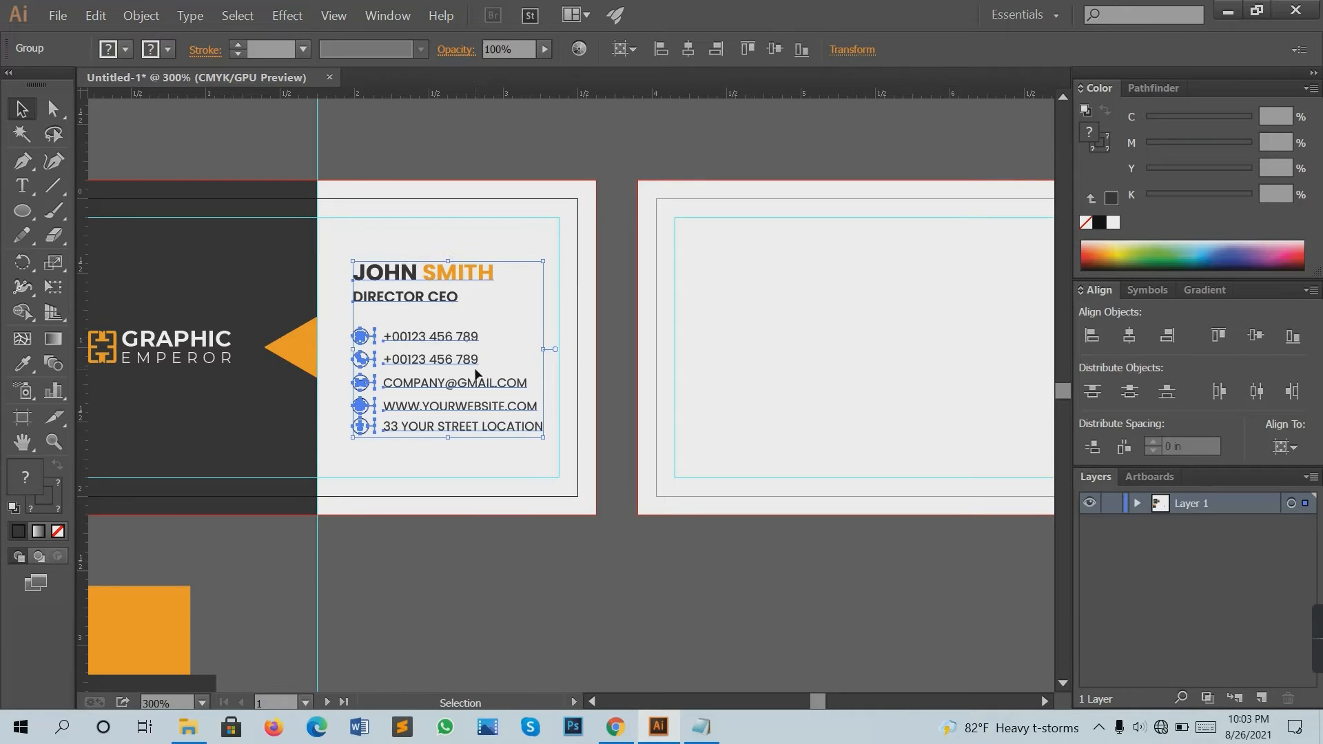
click(442, 497)
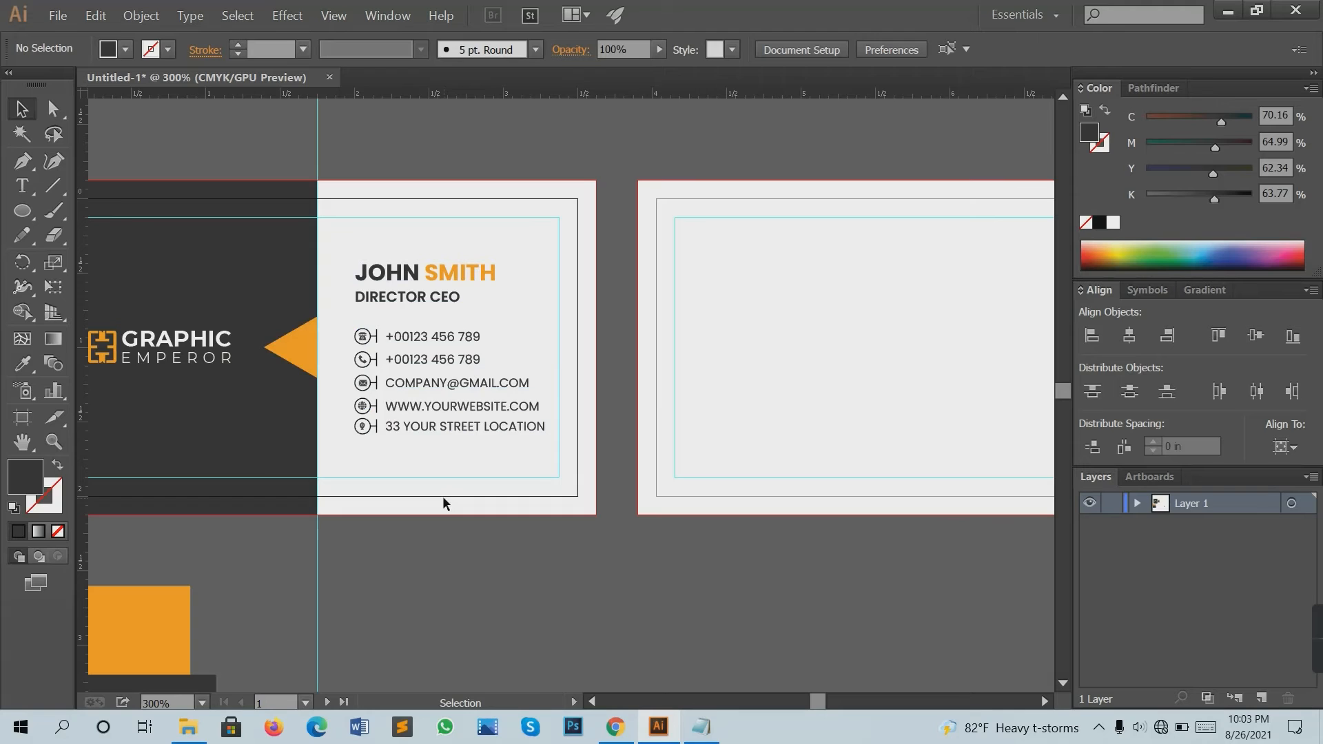
Move the person icon from below the artboards to just before the name and scale it down.
scroll(540, 484, down, 1)
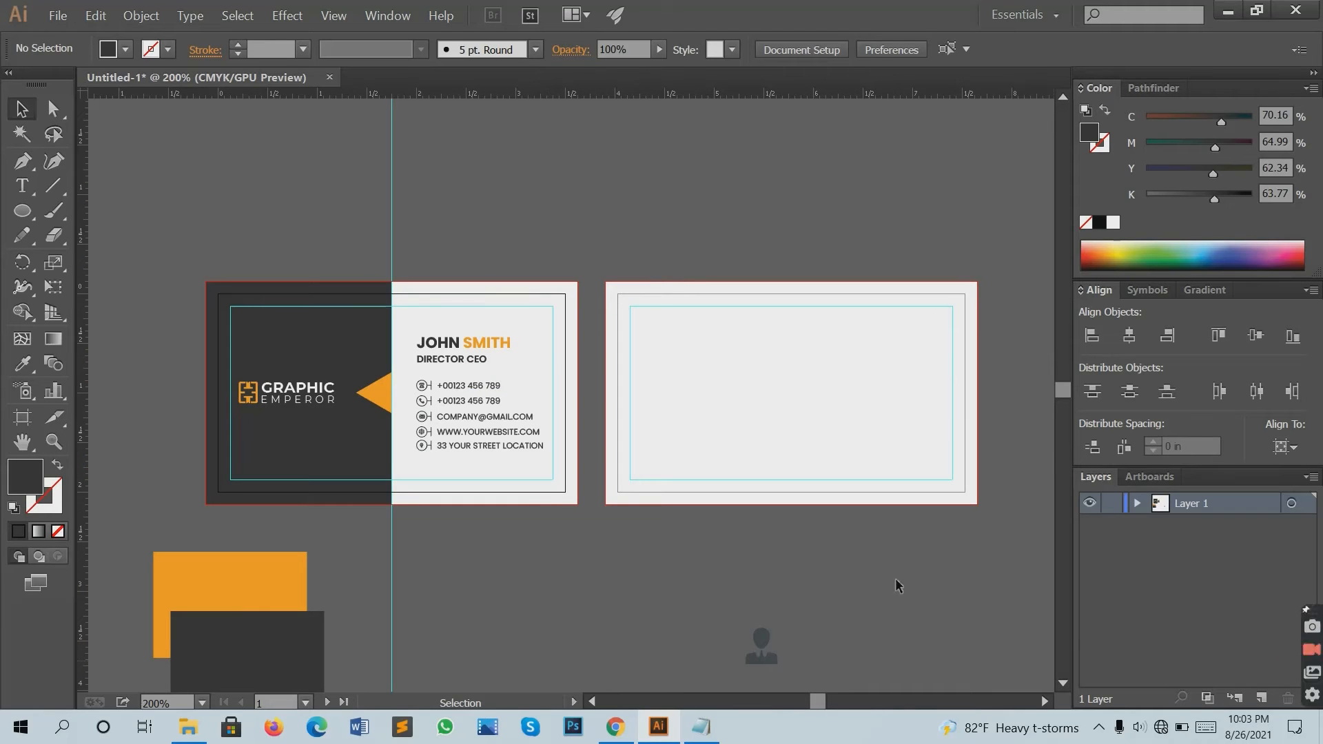
scroll(816, 585, down, 3)
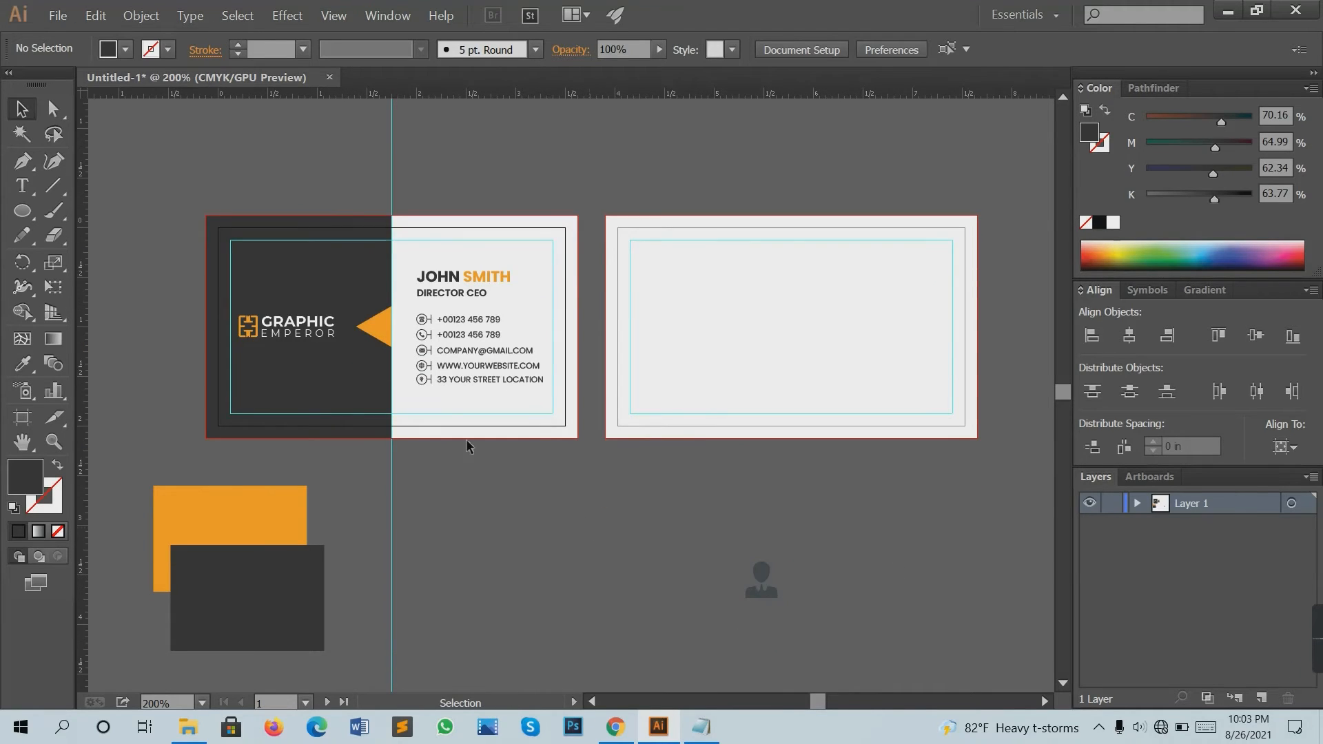
scroll(442, 319, up, 3)
scroll(629, 405, down, 4)
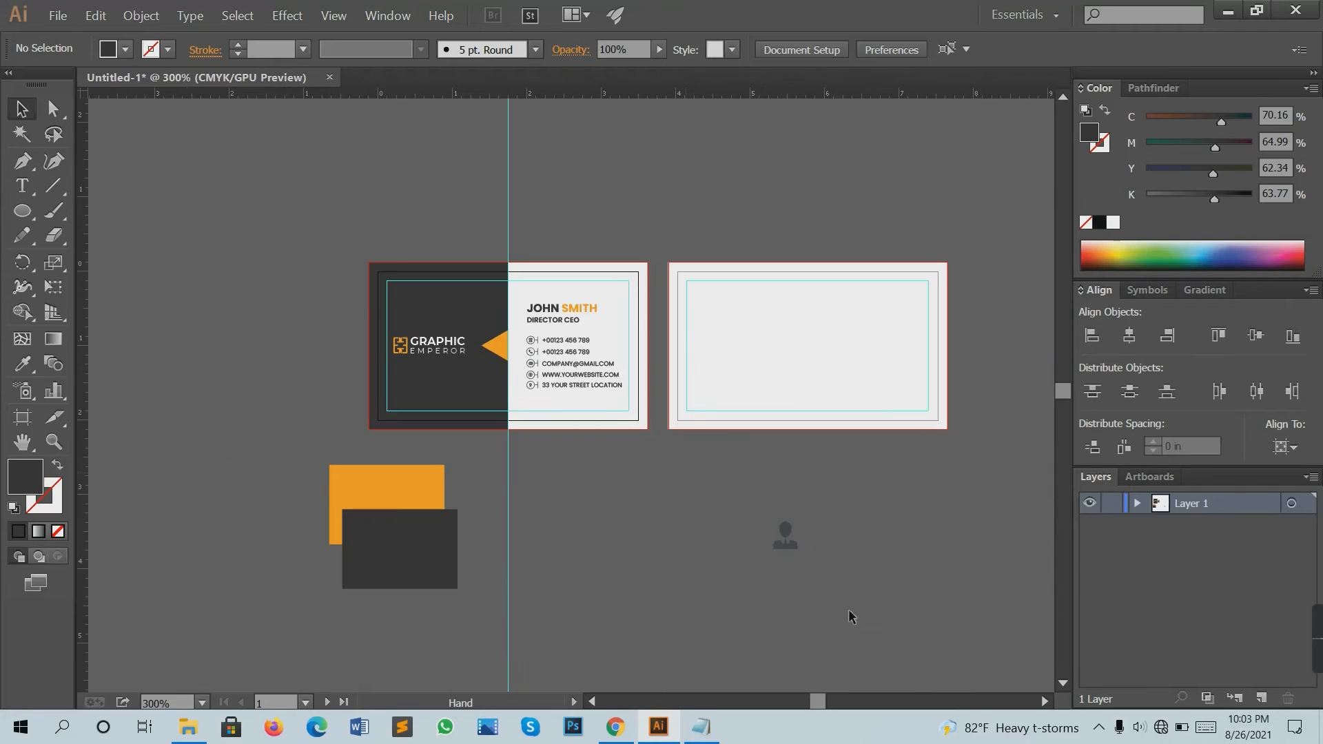
drag(644, 485, 526, 413)
scroll(538, 289, up, 4)
drag(557, 331, 489, 452)
click(501, 413)
click(555, 412)
scroll(561, 410, down, 2)
Ungroup the combined name, job title and contact details.
click(623, 417)
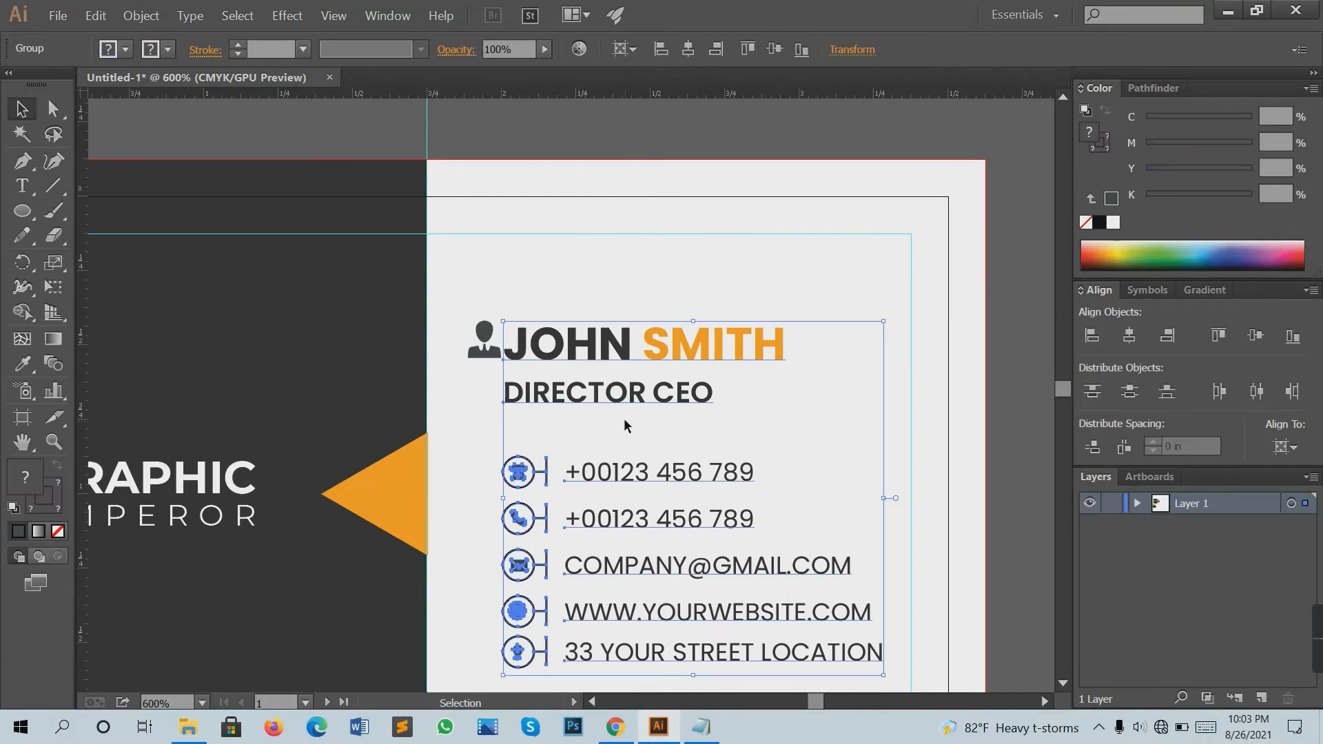
right_click(624, 413)
click(678, 498)
click(714, 409)
Shift the name and job title text to the right, clear of the person icon.
click(696, 399)
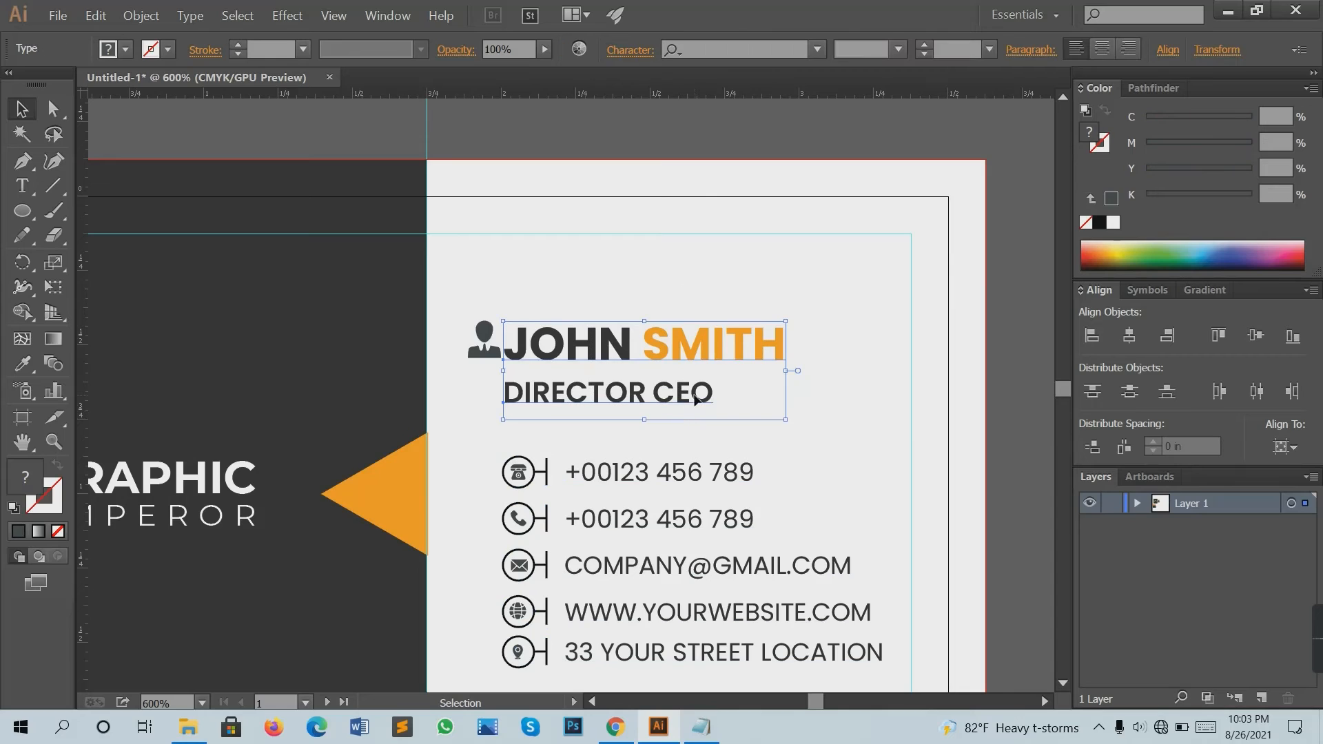
key(Right)
key(Right)
key(Right)
key(Right)
key(Right)
key(Right)
key(Right)
key(Right)
key(Right)
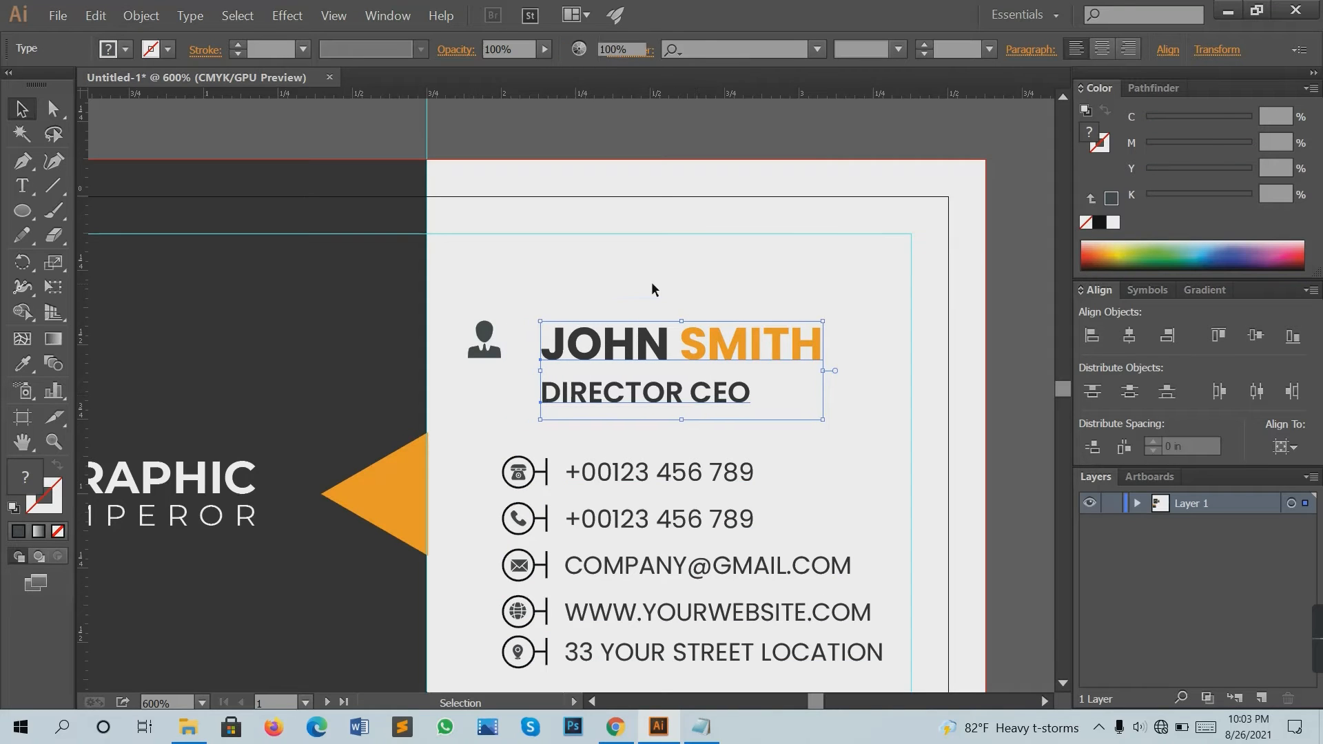
click(651, 283)
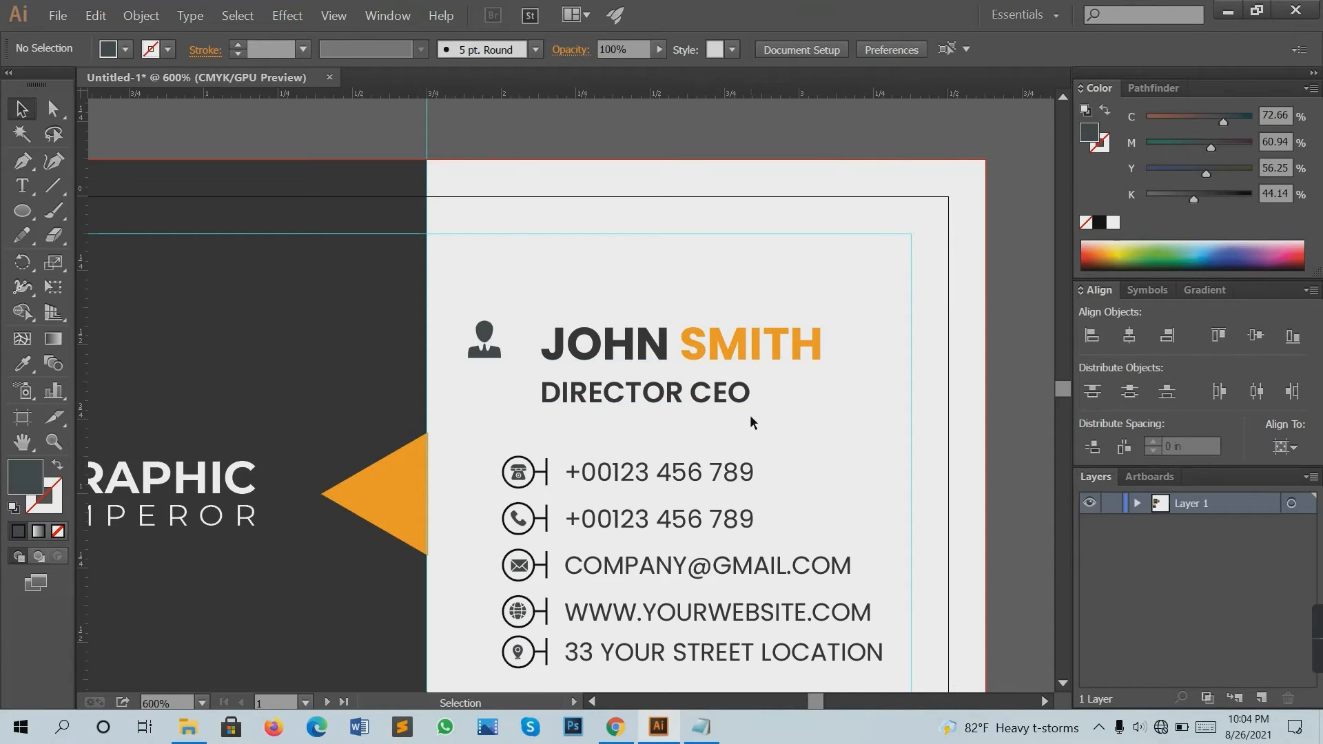
Move the name and job title right until their left edge lines up with the contact text.
scroll(741, 384, down, 1)
scroll(741, 385, up, 1)
drag(642, 447, 508, 417)
scroll(549, 489, up, 1)
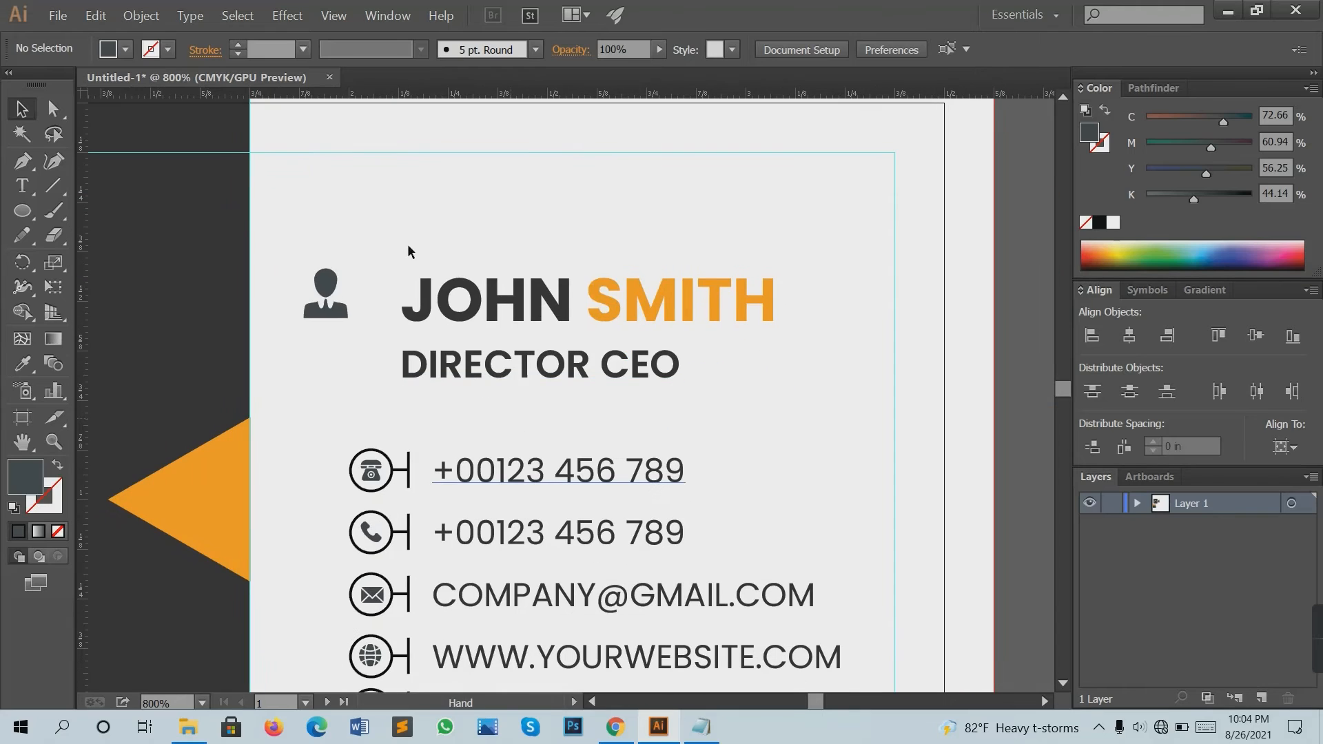
drag(408, 244, 574, 366)
click(550, 432)
Shrink the person icon beside the name and place a slightly enlarged copy of a contact row's circle around it.
drag(389, 329, 412, 278)
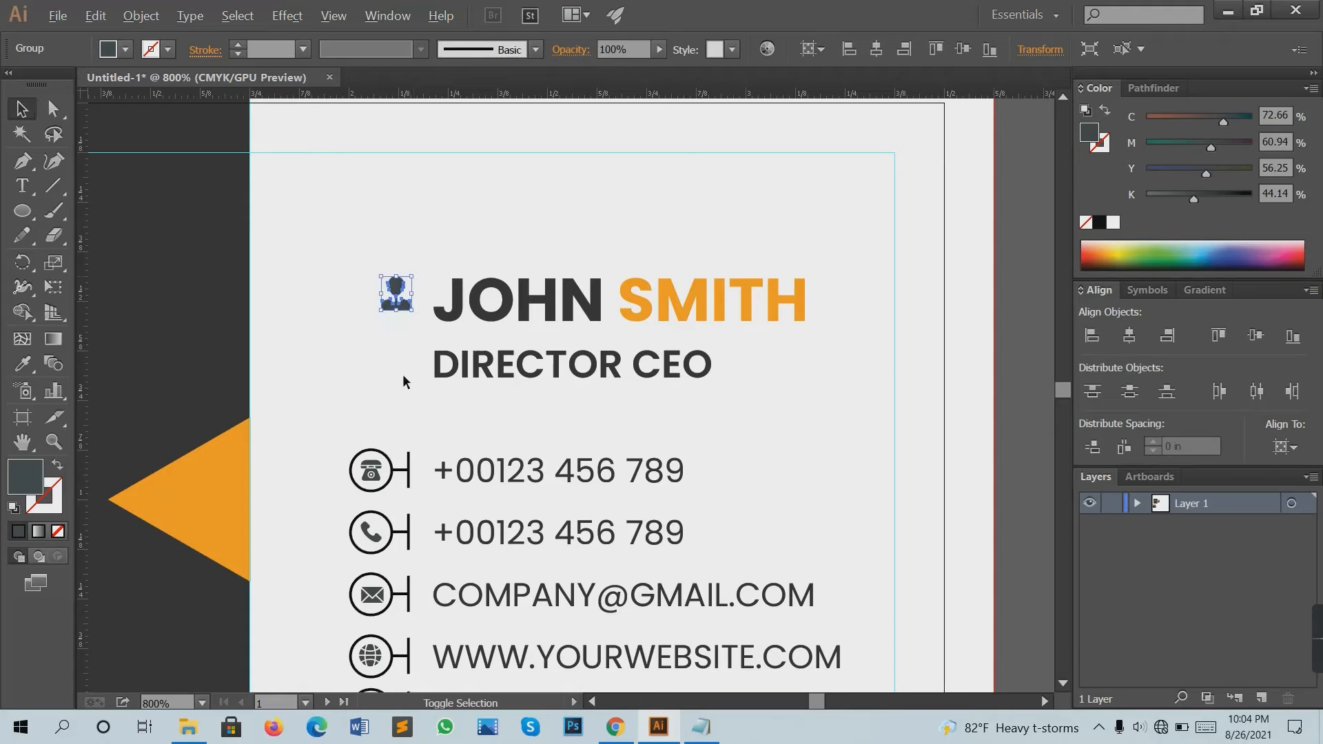
click(406, 386)
drag(389, 461, 384, 388)
key(ctrl+z)
drag(390, 522, 415, 268)
scroll(422, 281, up, 2)
click(322, 231)
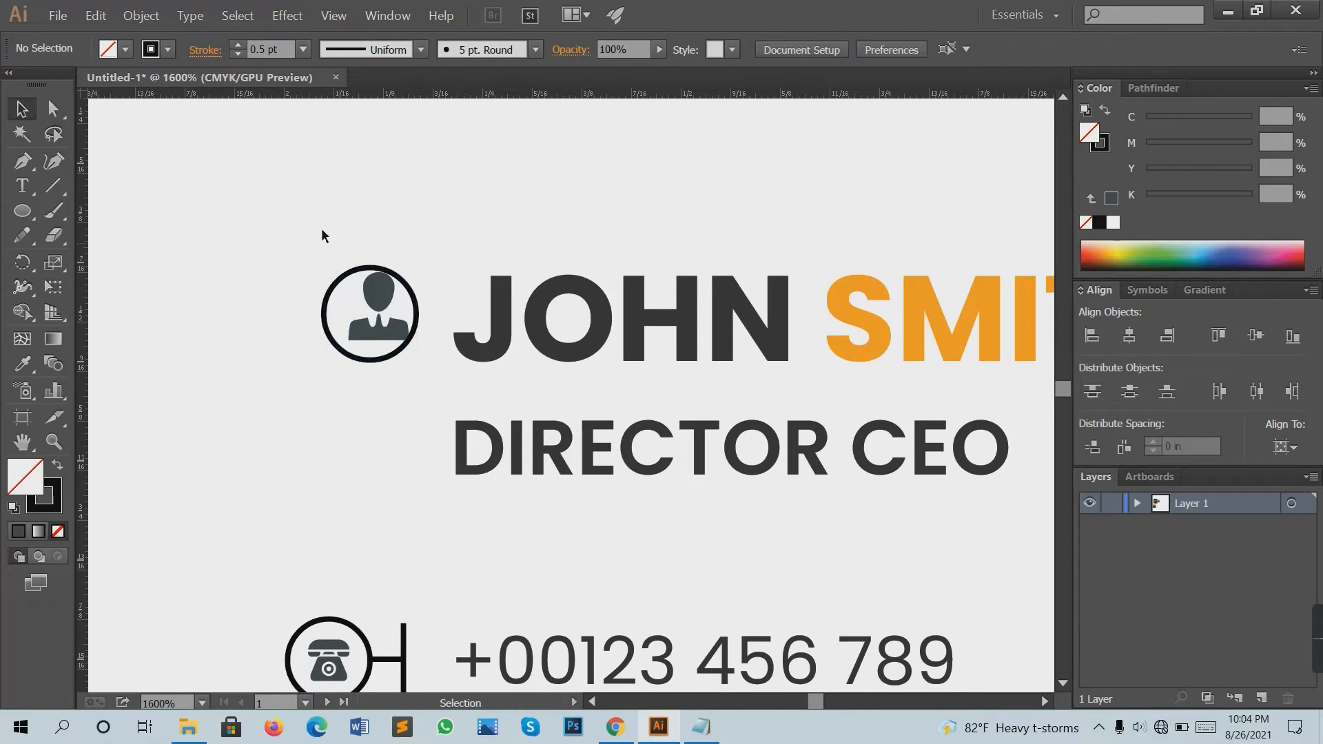
Set alignment to the selection and centre the person icon and its circle on each other horizontally and vertically.
drag(416, 365, 418, 365)
click(1129, 336)
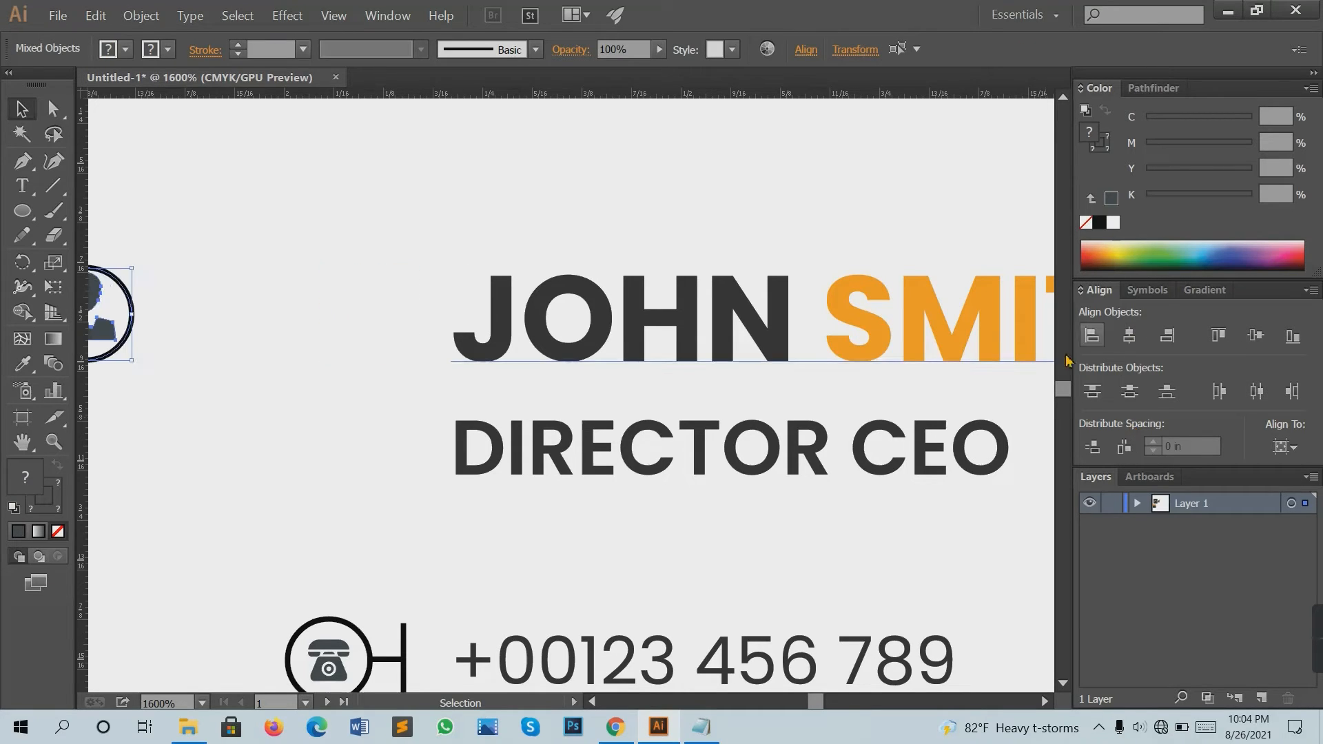
key(ctrl+z)
click(1285, 446)
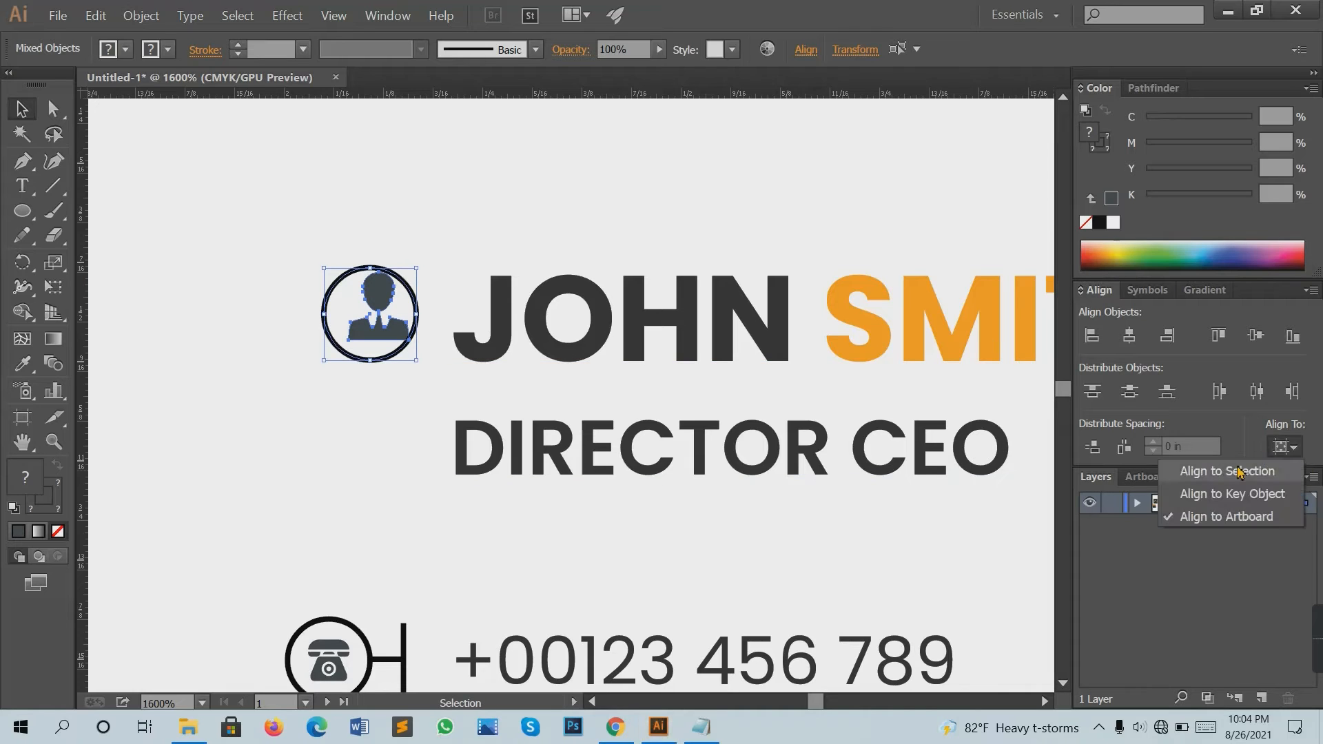
click(1158, 467)
click(1128, 336)
click(1256, 336)
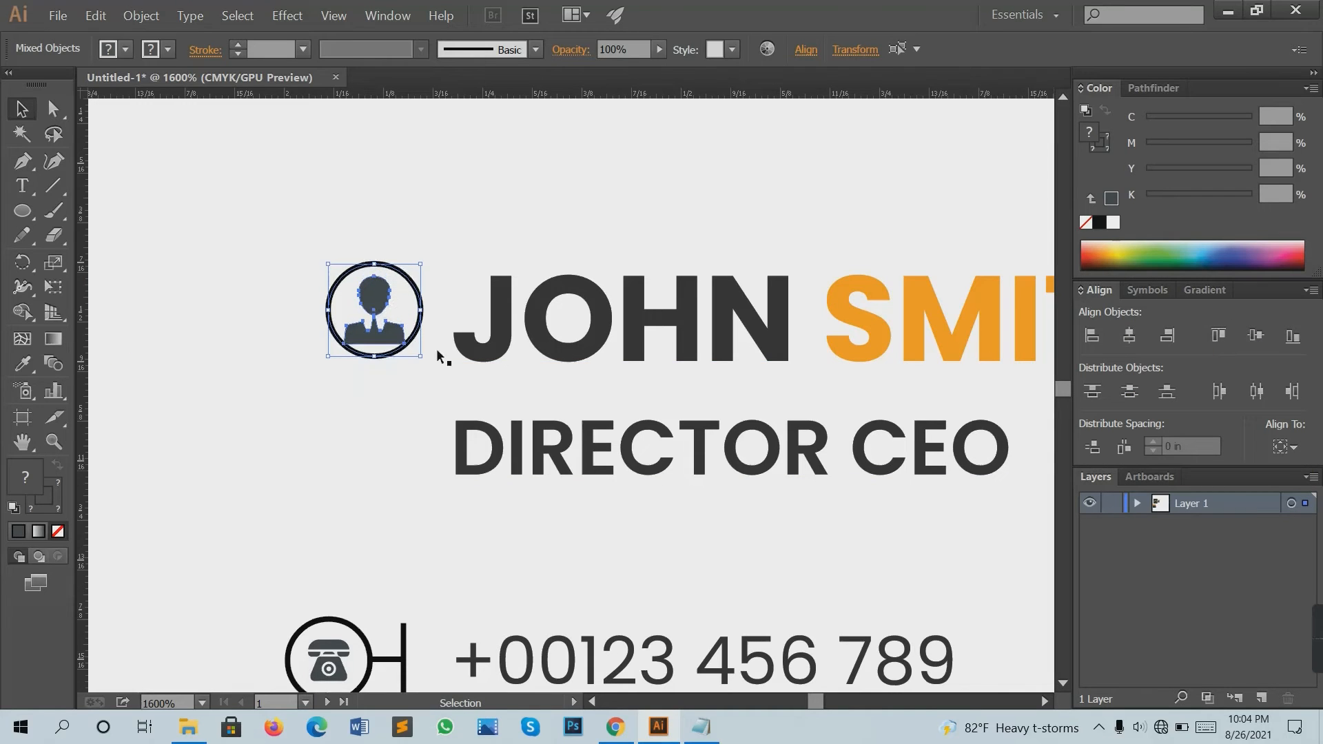
Scale the person icon down to about 0.06 x 0.07 in inside its circle.
click(396, 386)
click(385, 300)
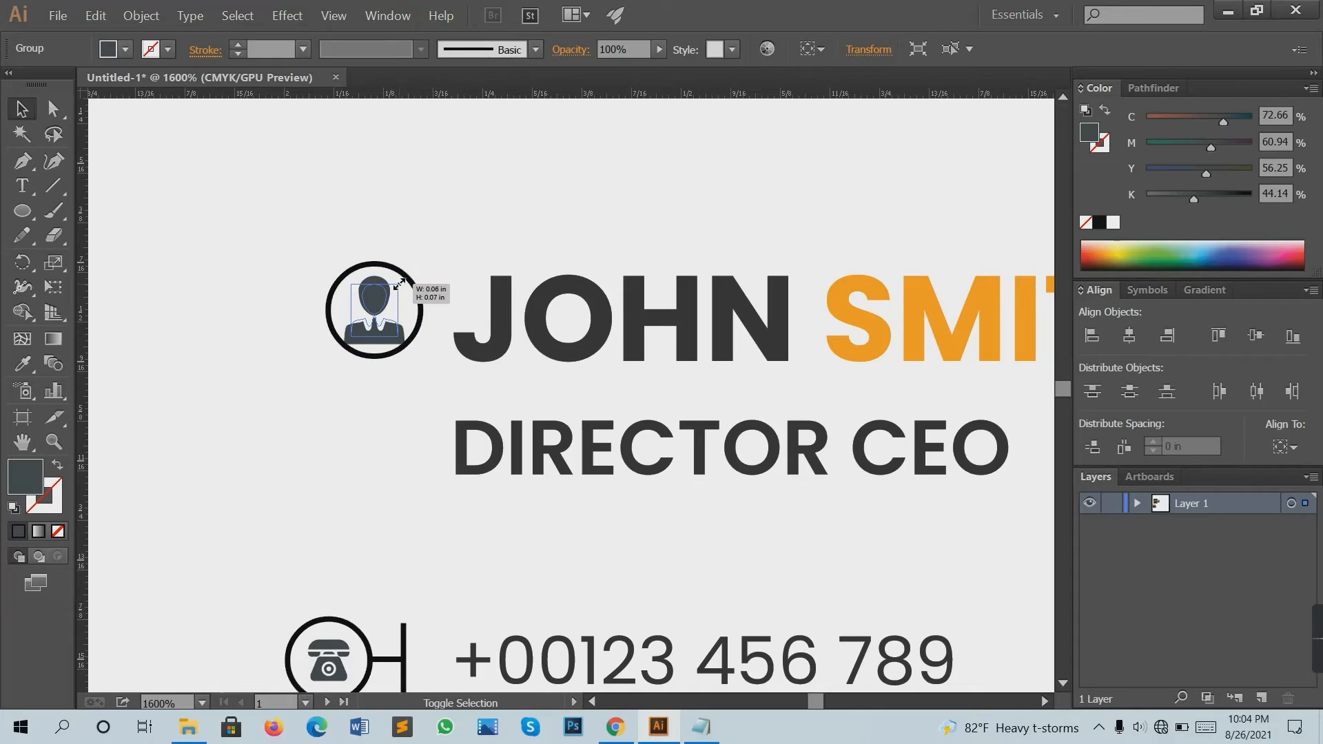
click(382, 424)
Select the person icon together with its circle and group them.
scroll(349, 301, down, 1)
drag(414, 298, 425, 322)
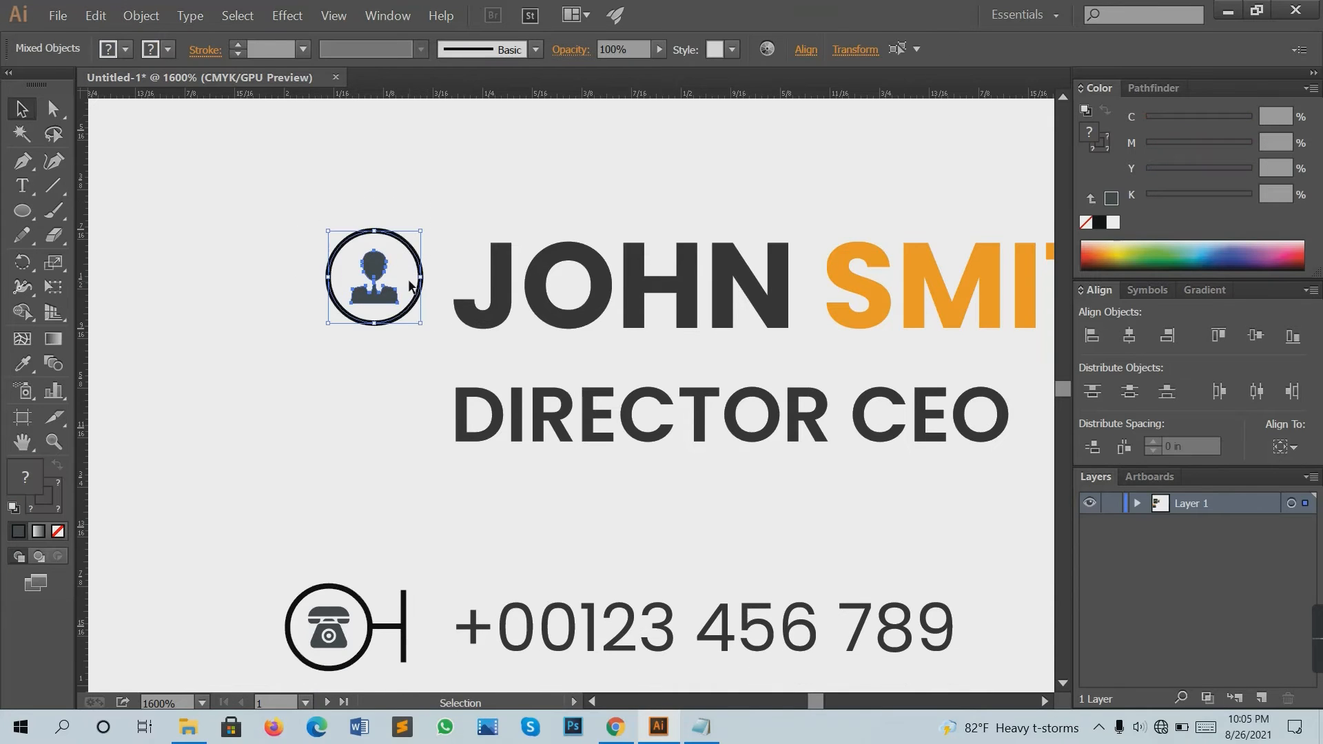
right_click(405, 276)
click(444, 349)
Move the grouped person icon left until it lines up above the column of contact icons.
scroll(372, 350, down, 4)
click(353, 316)
scroll(353, 316, down, 1)
drag(351, 377, 330, 459)
drag(342, 238, 311, 244)
scroll(349, 367, down, 1)
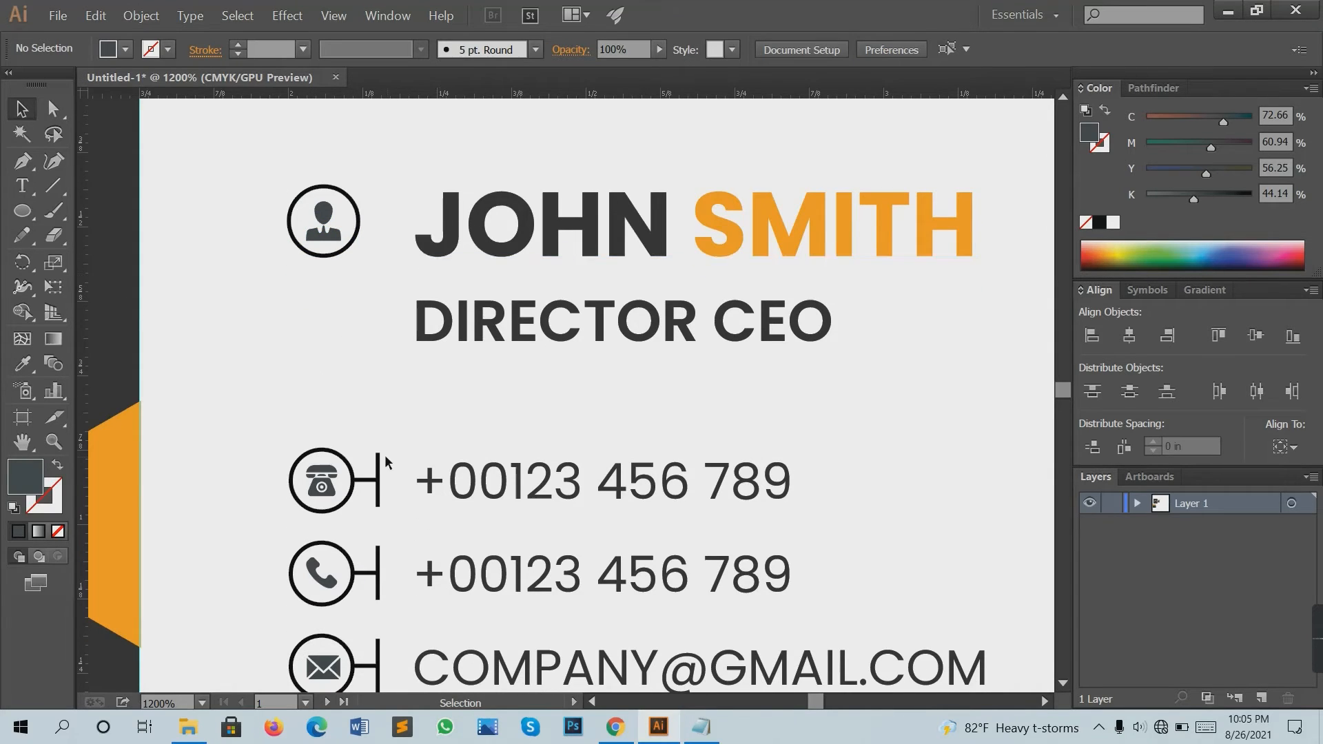
Place a copy of the contact rows' short vertical bar above the phone row and a vertical line running down from the person circle.
drag(379, 456, 380, 401)
key(ctrl+z)
click(375, 548)
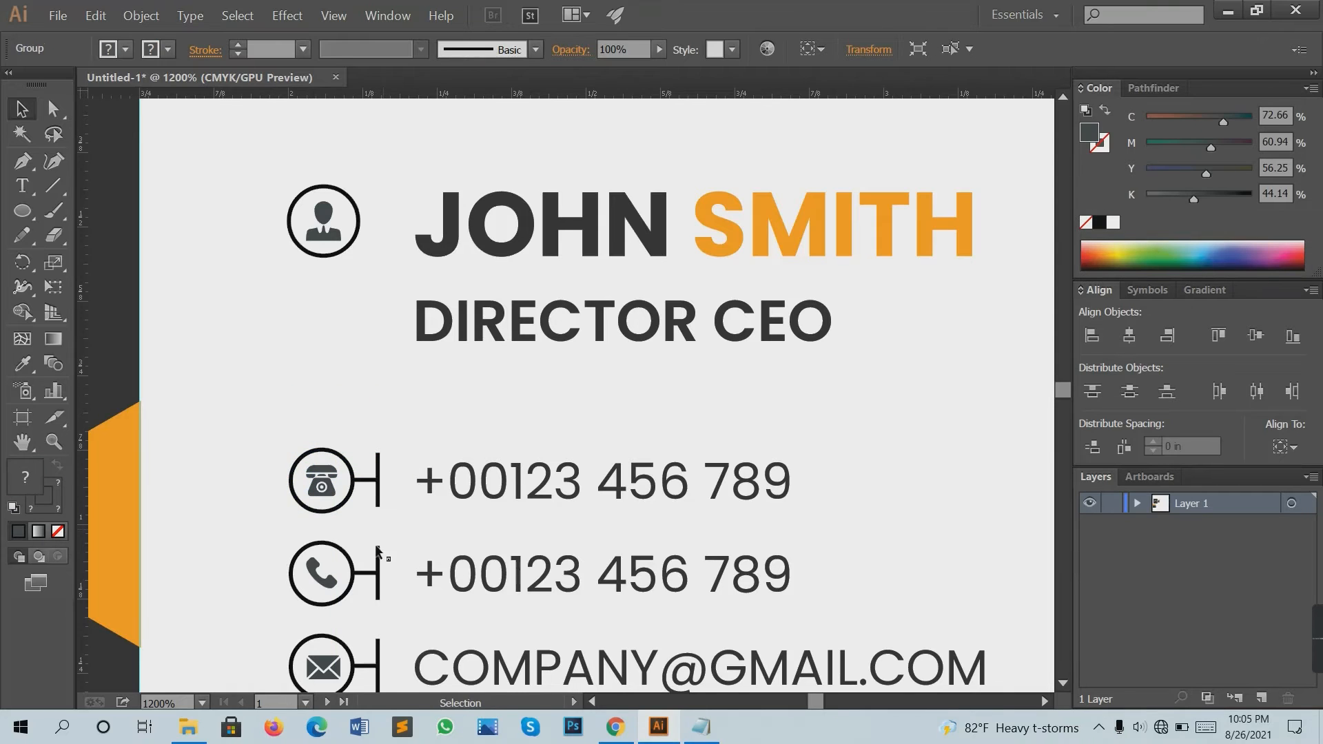
drag(377, 551, 330, 364)
click(326, 316)
click(327, 310)
click(239, 344)
click(47, 188)
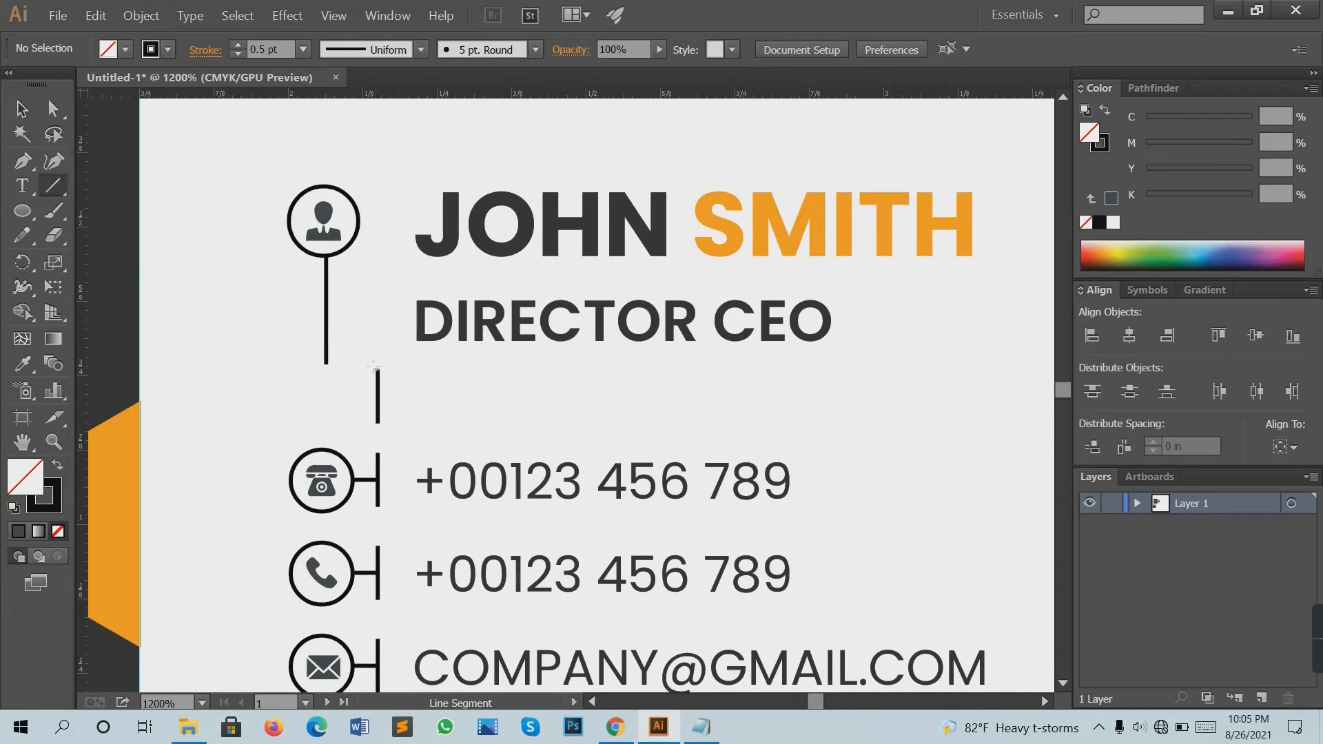
Draw a horizontal line from the top of the short bar to below the person circle's vertical line.
drag(377, 369, 377, 369)
drag(378, 369, 326, 365)
click(23, 109)
click(257, 258)
Extend the vertical line under the person circle down to meet the horizontal connector line.
scroll(372, 230, down, 1)
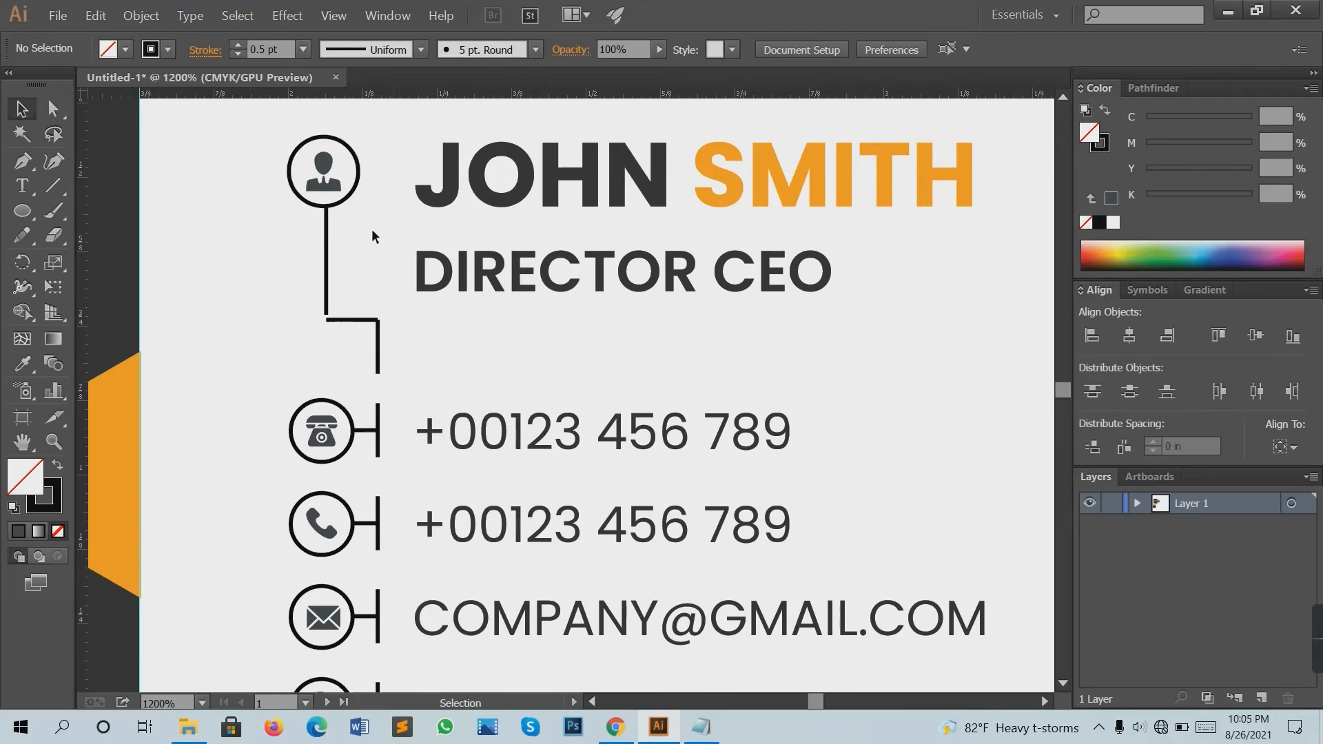
scroll(335, 338, up, 3)
drag(376, 247, 401, 380)
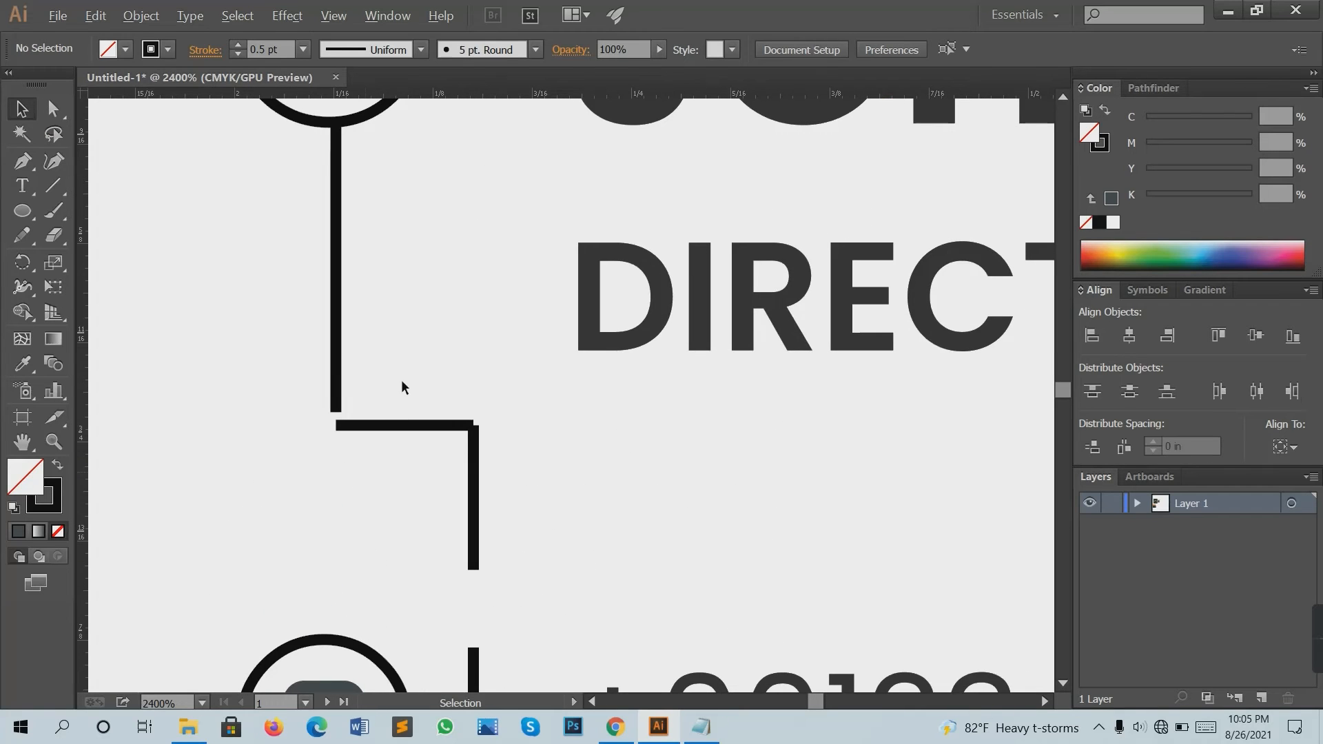
click(335, 394)
drag(335, 411, 336, 425)
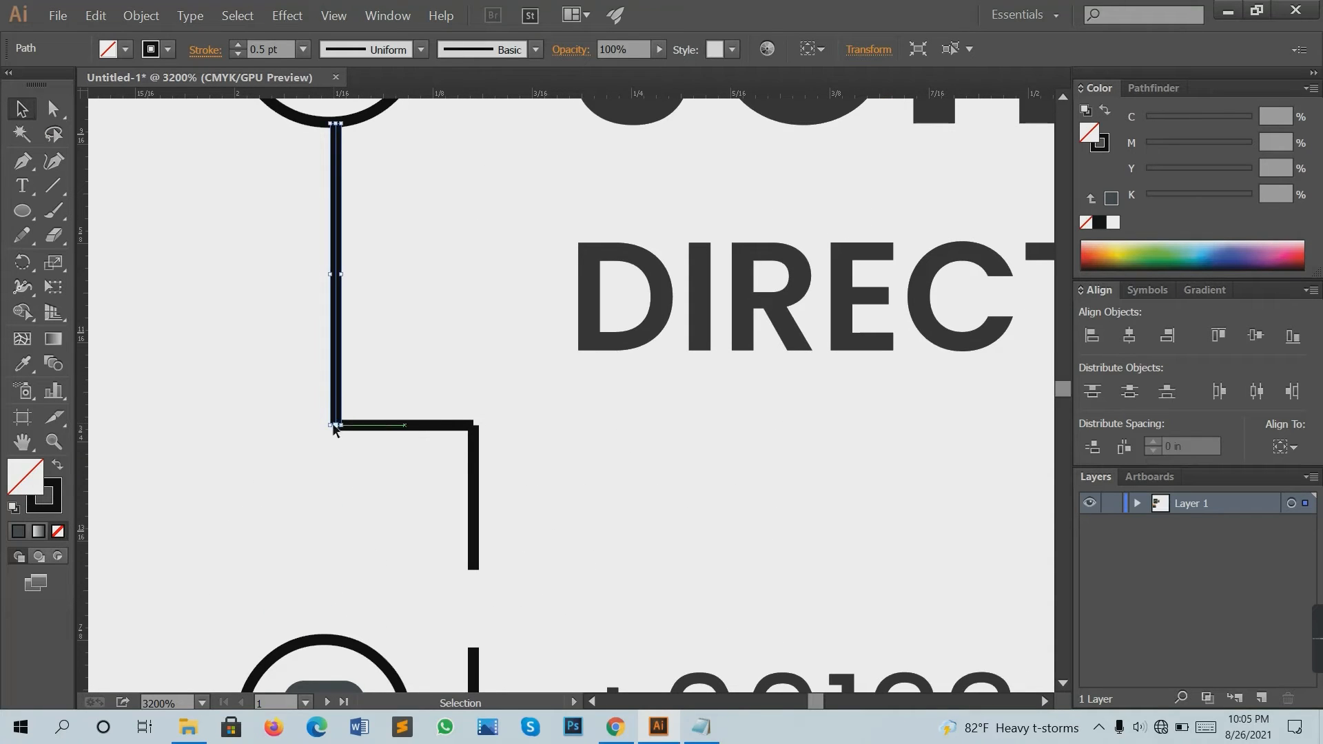
click(405, 435)
click(337, 410)
click(422, 446)
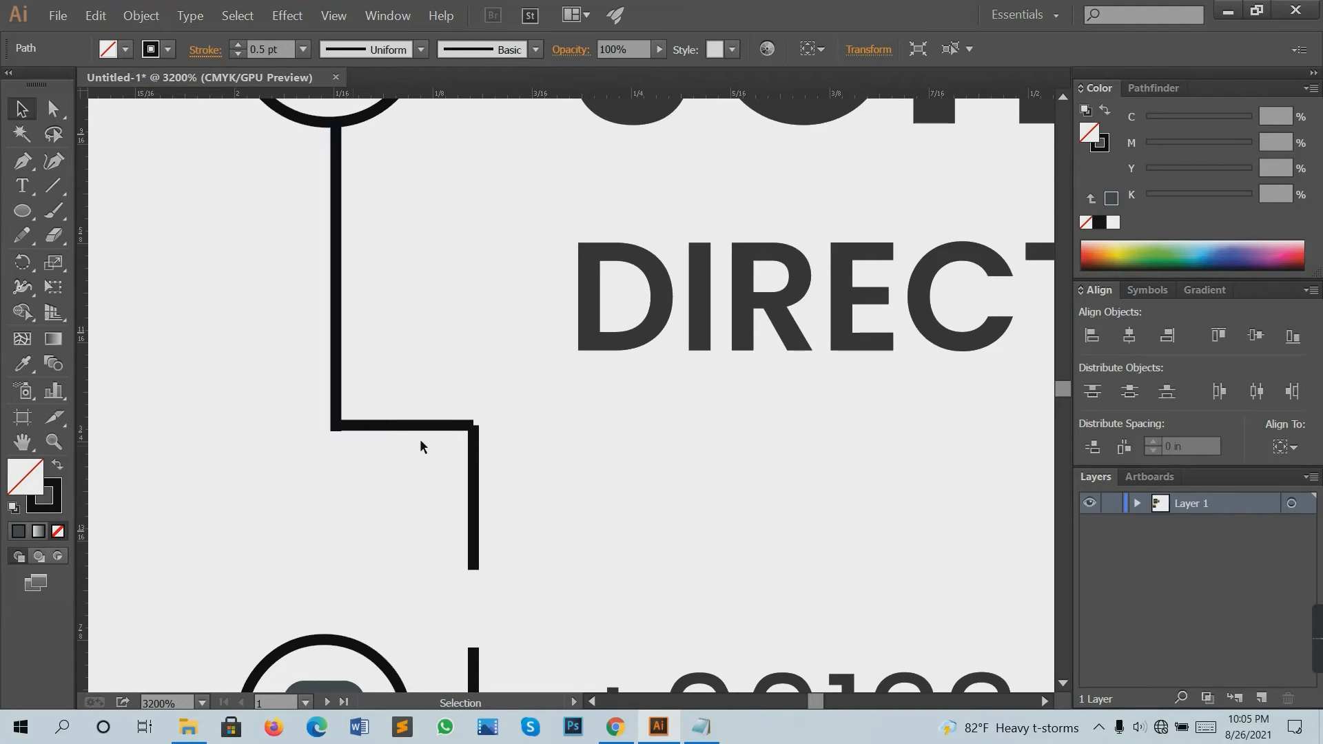
Lengthen the horizontal connector to about 0.09 in so it closes the corner with the short bar.
click(464, 427)
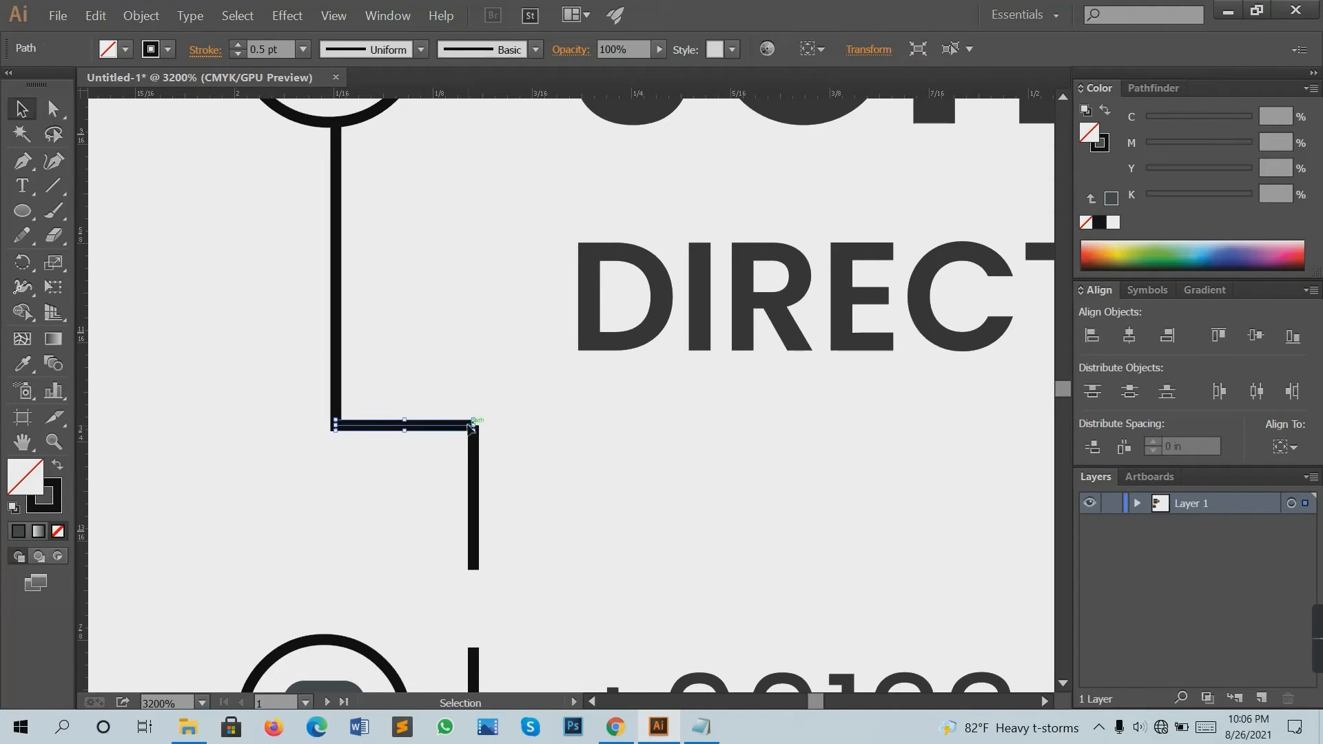
drag(471, 427, 478, 427)
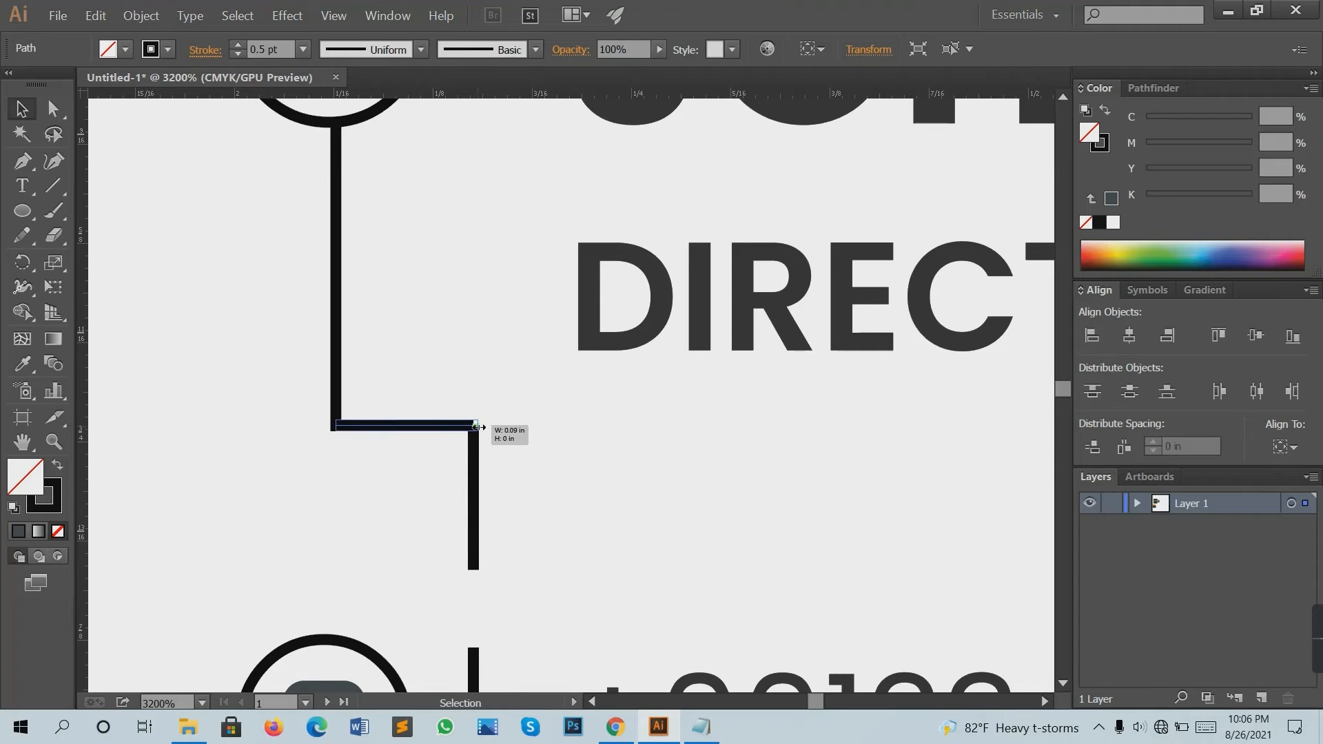
click(513, 430)
scroll(518, 428, down, 10)
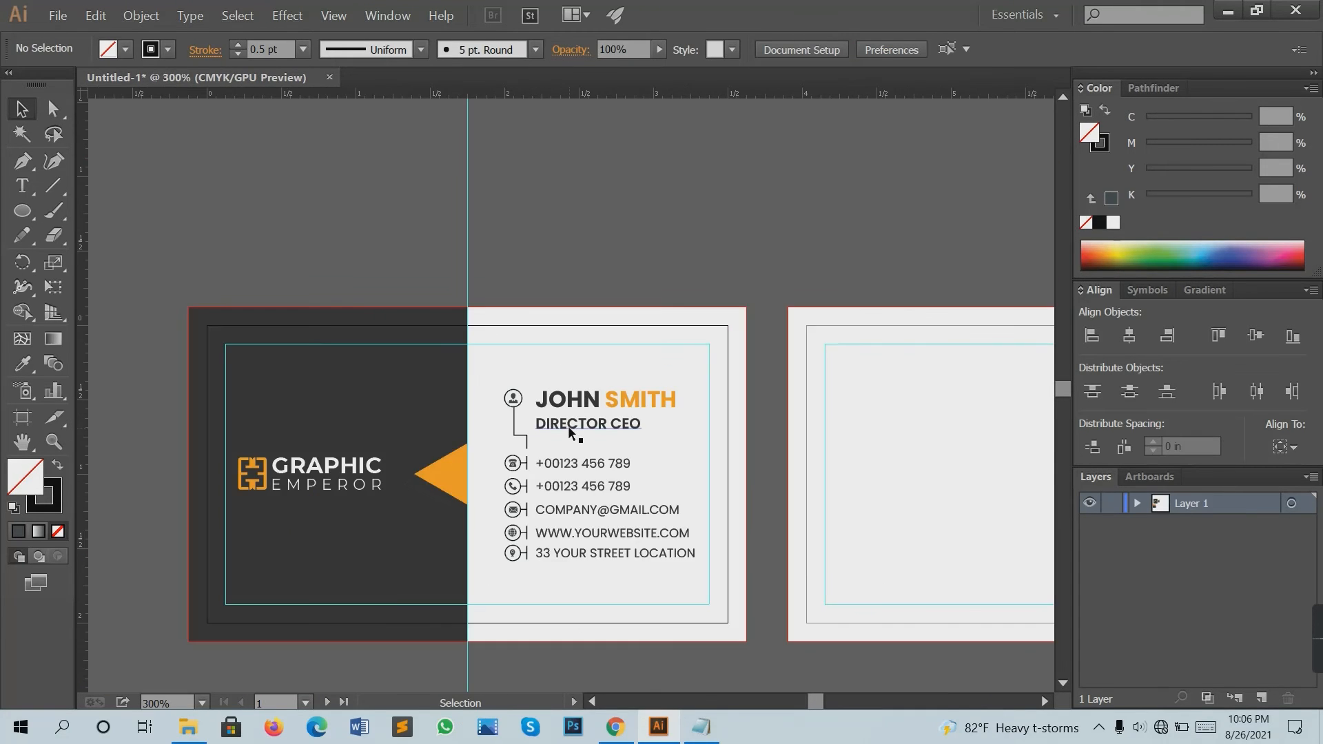
Examine the front card's layout and the connector line at several magnifications.
scroll(569, 425, down, 1)
drag(613, 494, 590, 459)
scroll(573, 408, up, 1)
scroll(559, 396, up, 1)
scroll(559, 395, down, 1)
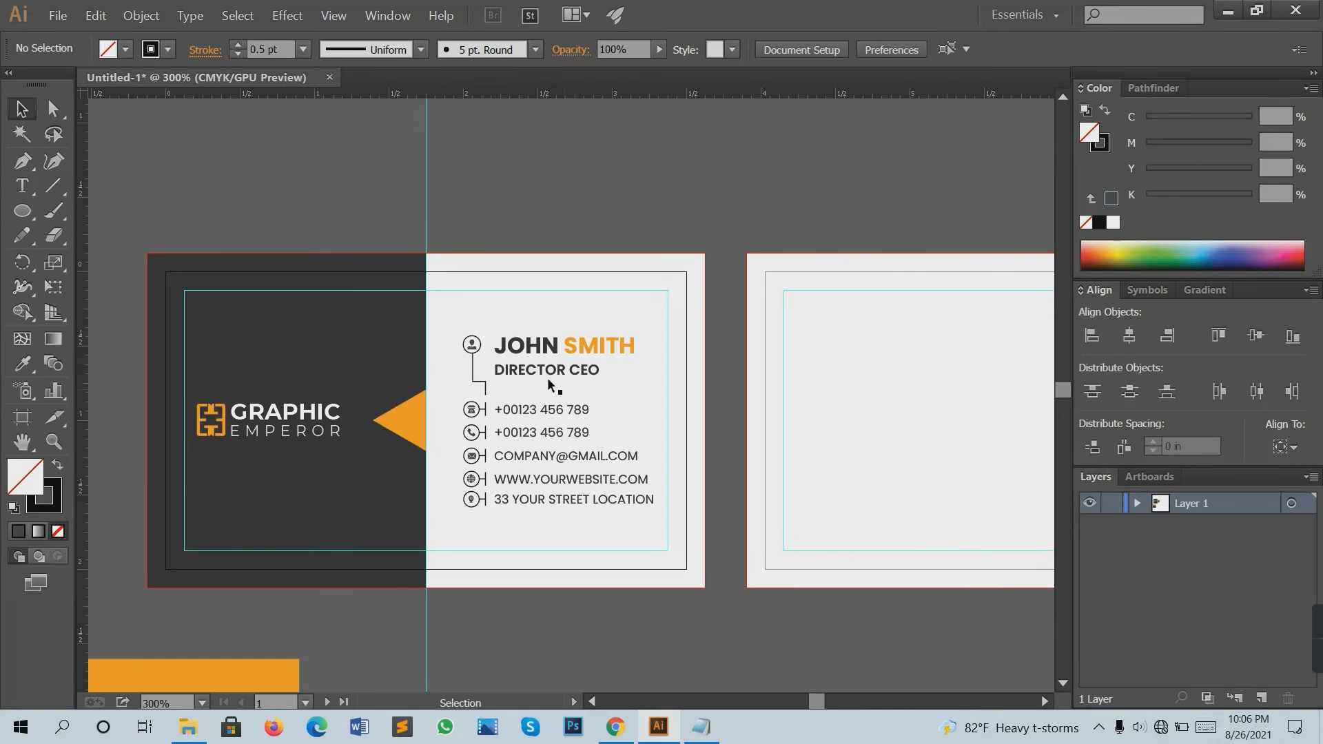
scroll(555, 390, down, 2)
drag(590, 464, 549, 440)
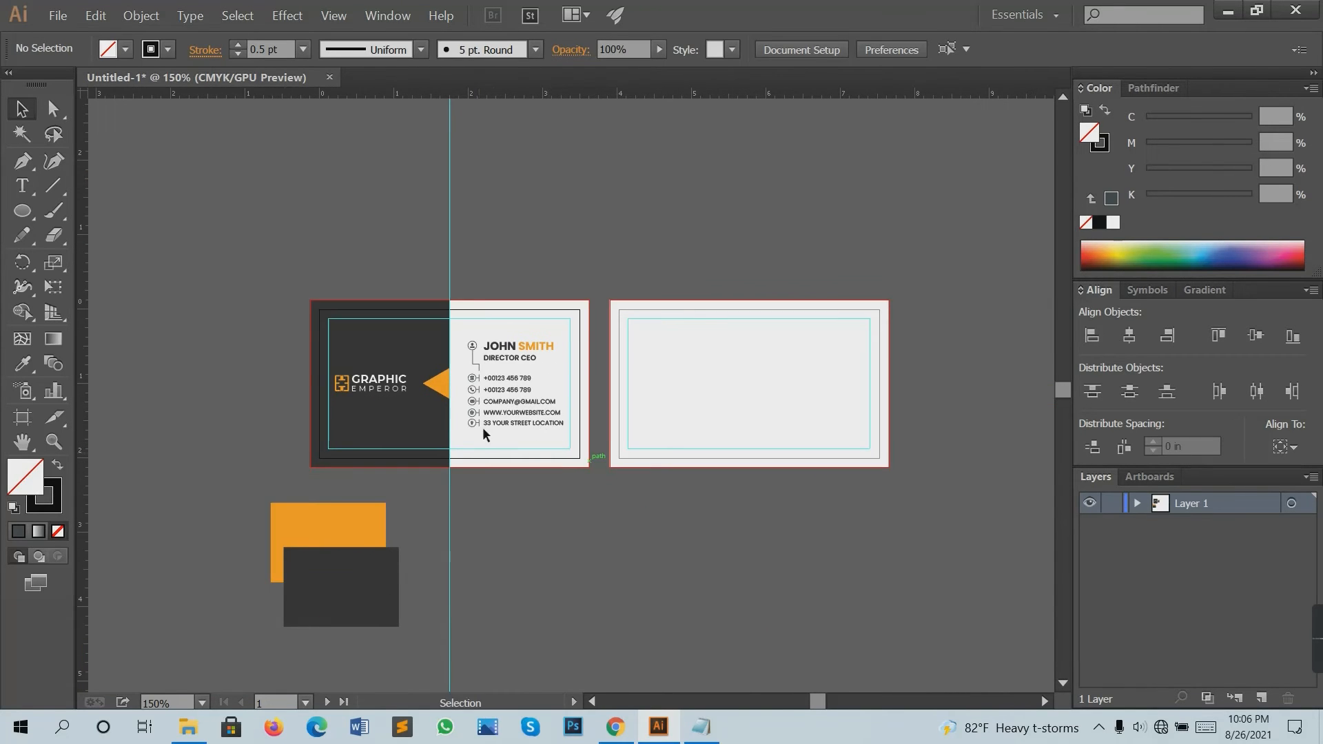
scroll(482, 429, up, 2)
scroll(512, 368, up, 1)
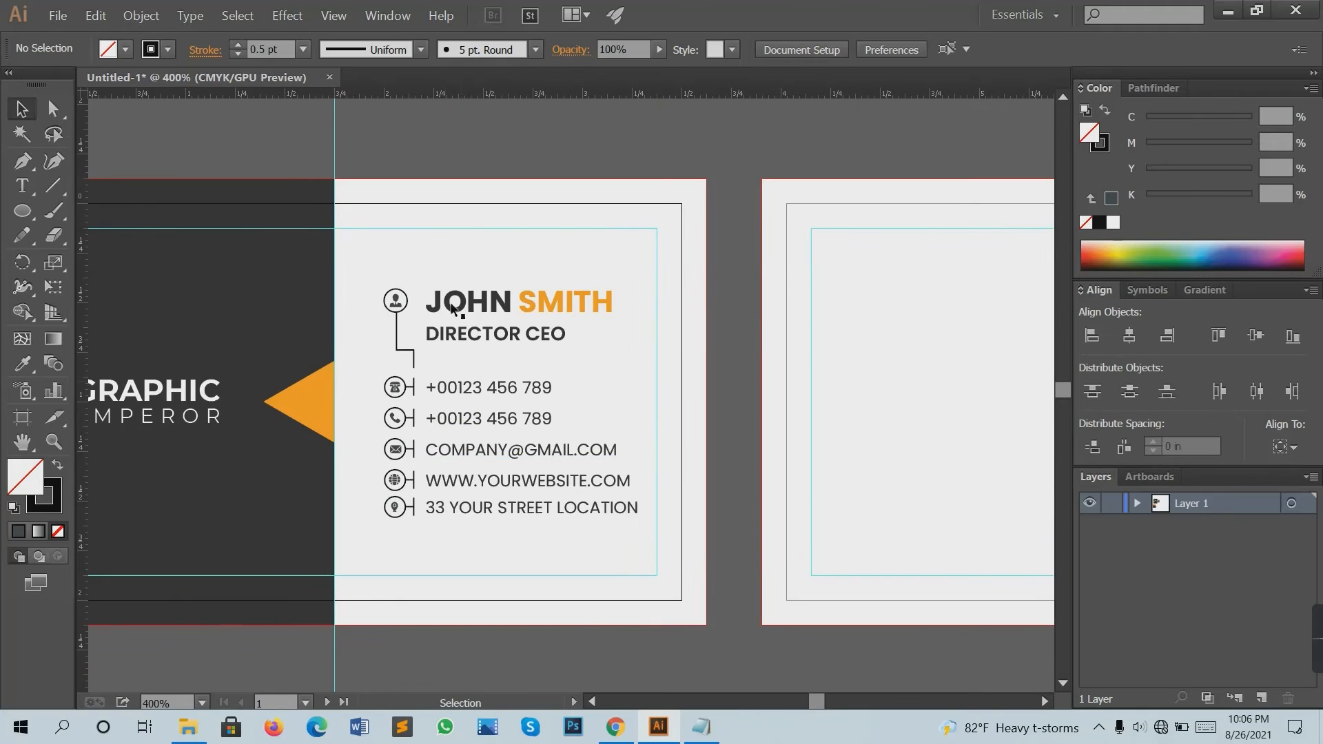
Try shifting the name and job title slightly left of the contact text's edge.
scroll(494, 356, up, 2)
click(472, 375)
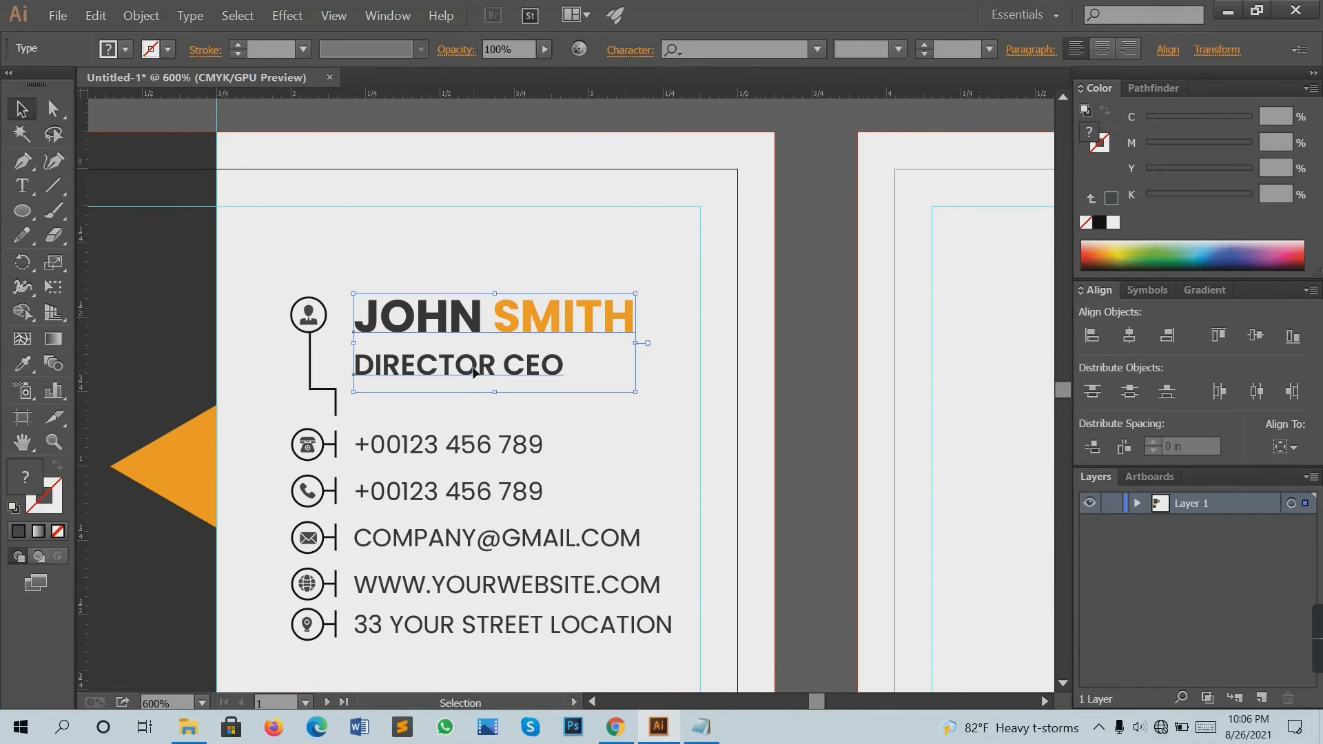
key(Left)
scroll(467, 417, down, 1)
click(543, 409)
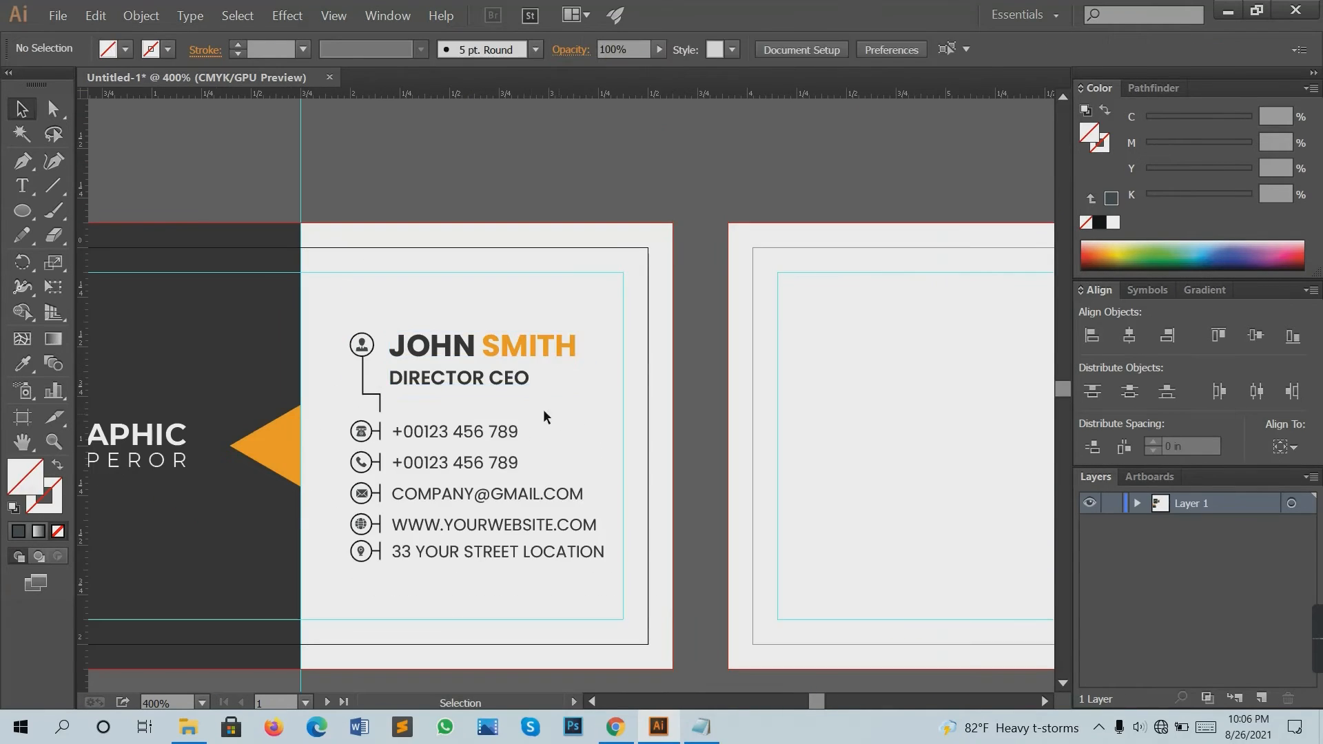
click(507, 345)
drag(507, 345, 499, 348)
click(555, 404)
Undo the leftward shifts of the name and job title.
scroll(557, 403, down, 1)
key(ctrl+z)
key(ctrl+z)
key(ctrl+z)
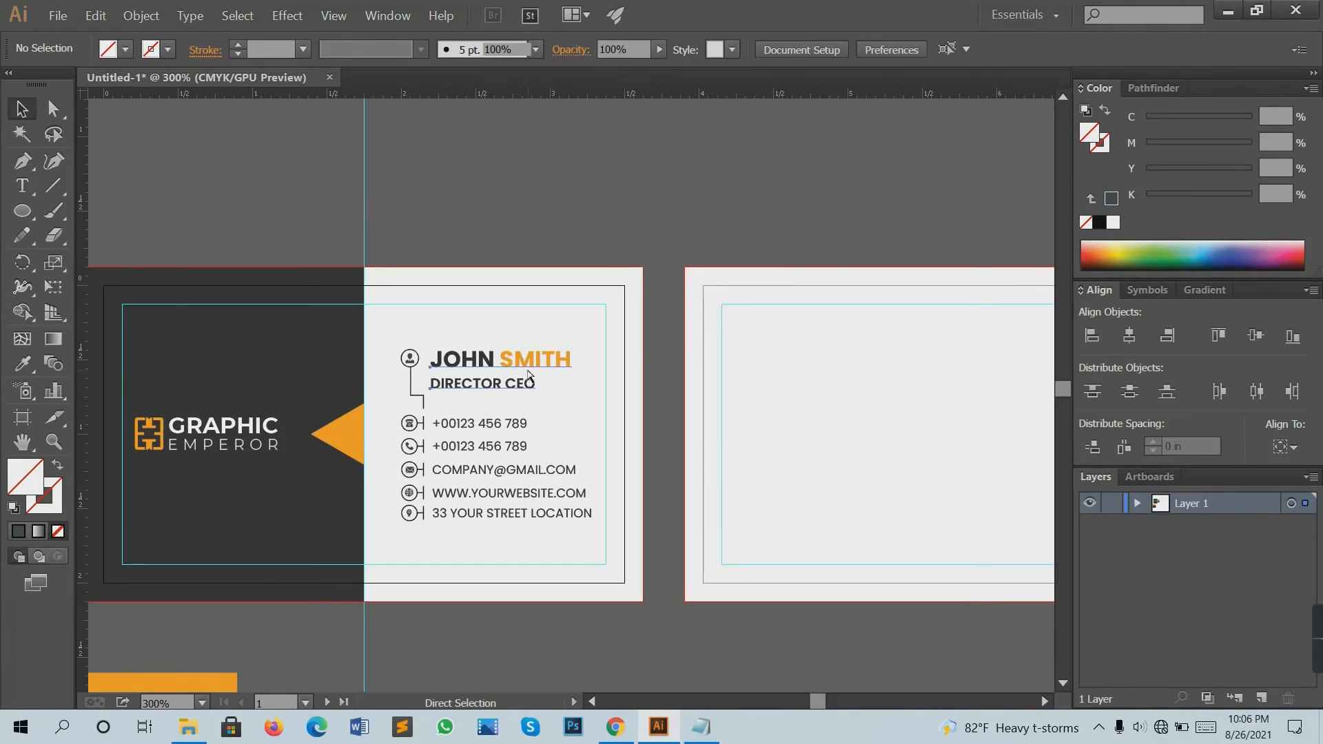
click(511, 307)
Group the name, job title, connector lines, icons and contact details on the front card.
scroll(432, 379, up, 2)
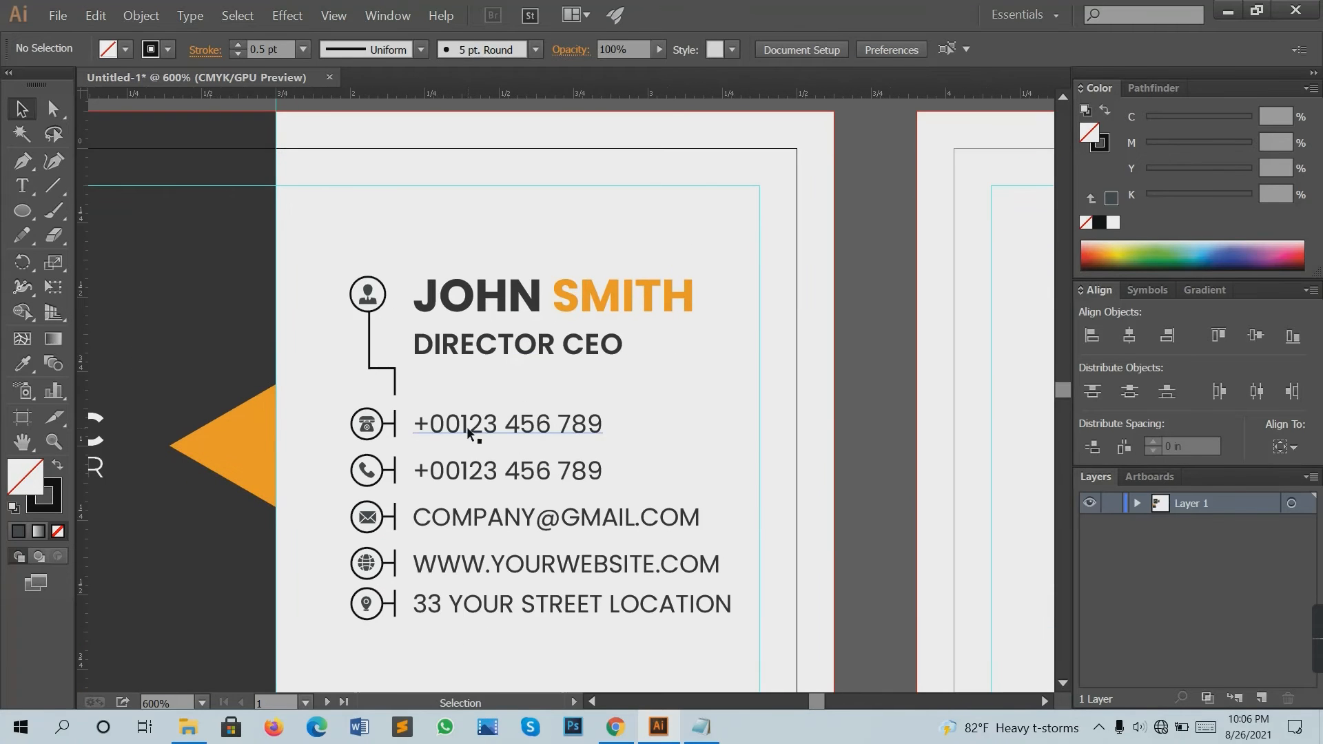
drag(337, 260, 744, 628)
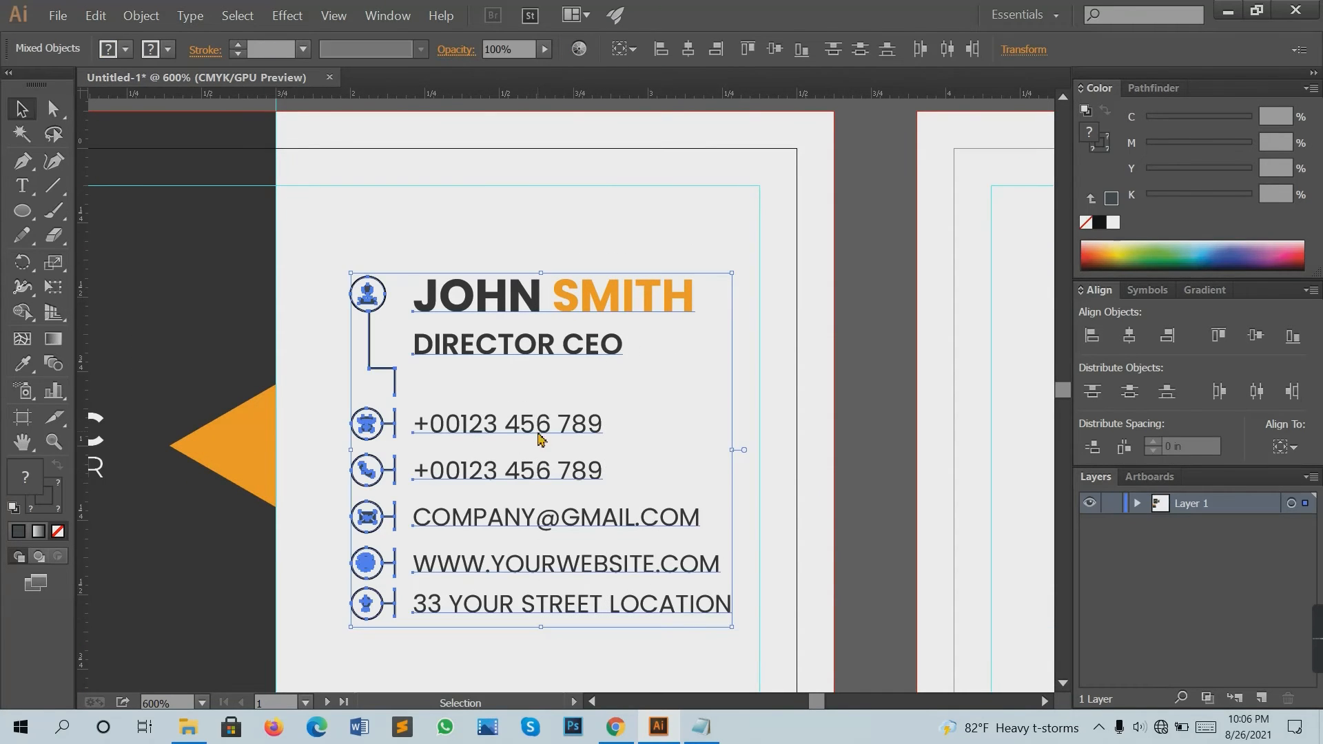
right_click(537, 430)
click(551, 504)
click(693, 429)
Set alignment to the artboard and centre the grouped contact block vertically on the front card.
click(645, 312)
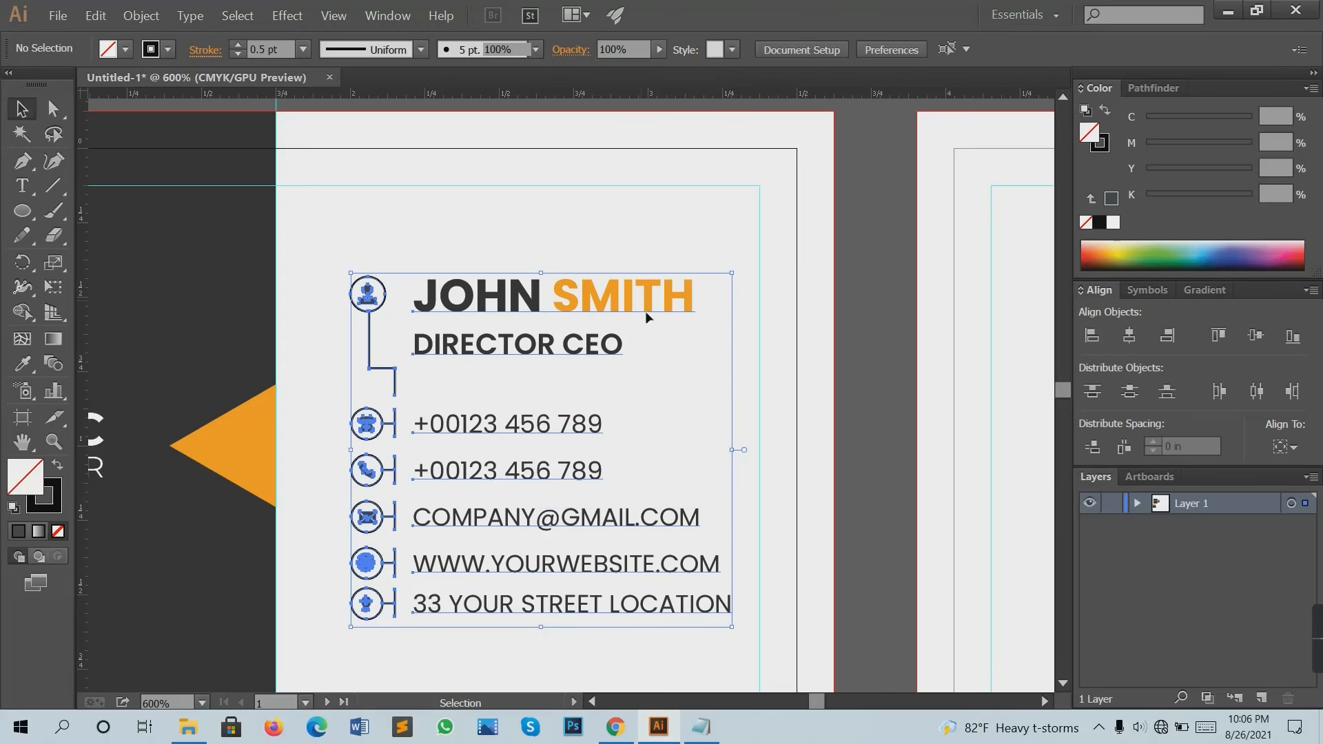
click(1285, 448)
click(1215, 516)
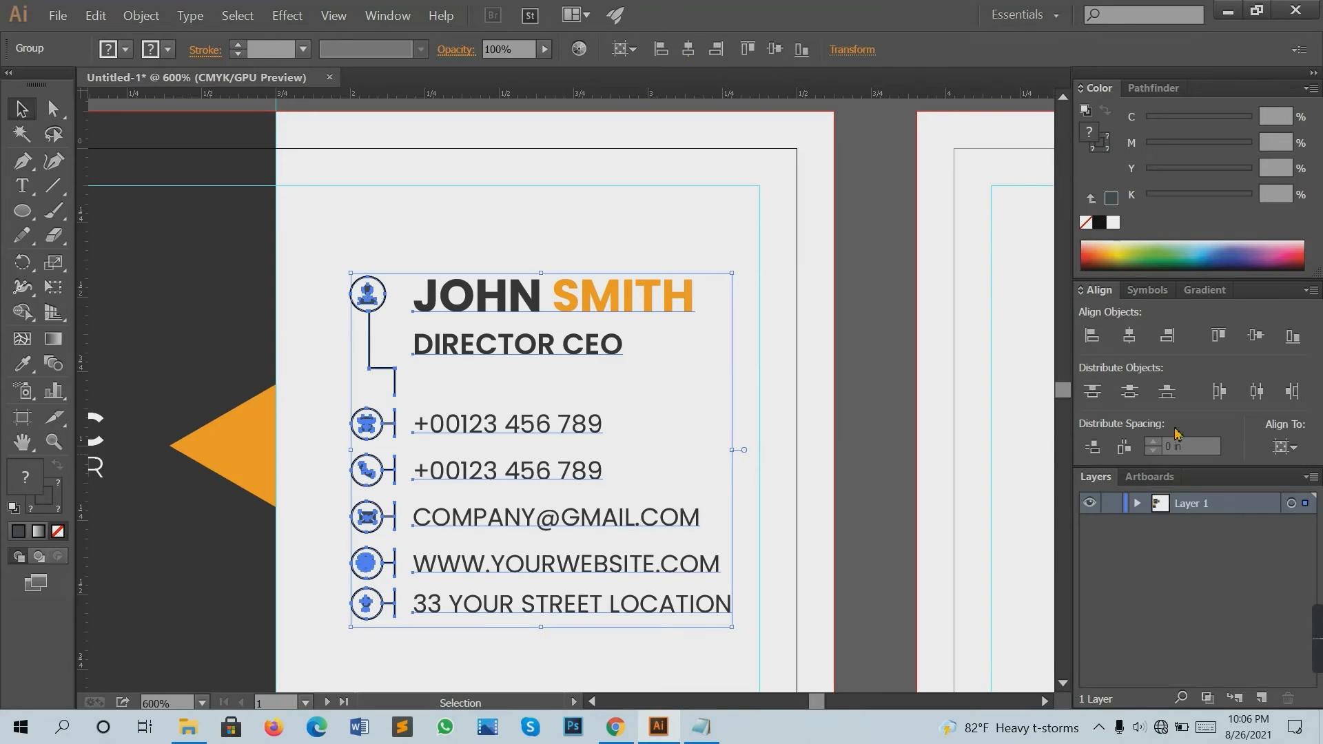
click(1265, 334)
click(859, 488)
scroll(823, 457, down, 2)
drag(682, 497, 574, 362)
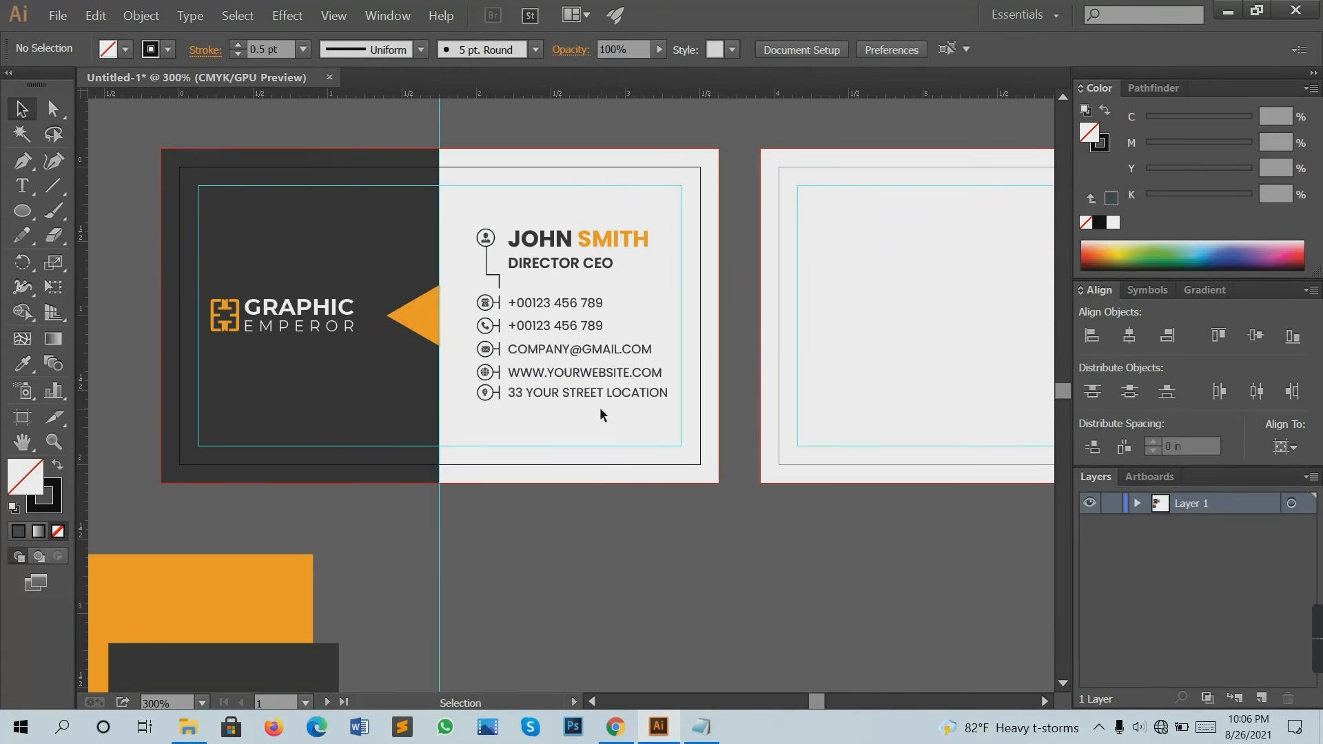
Nudge the grouped contact block slightly down on the front card.
click(603, 374)
key(Down)
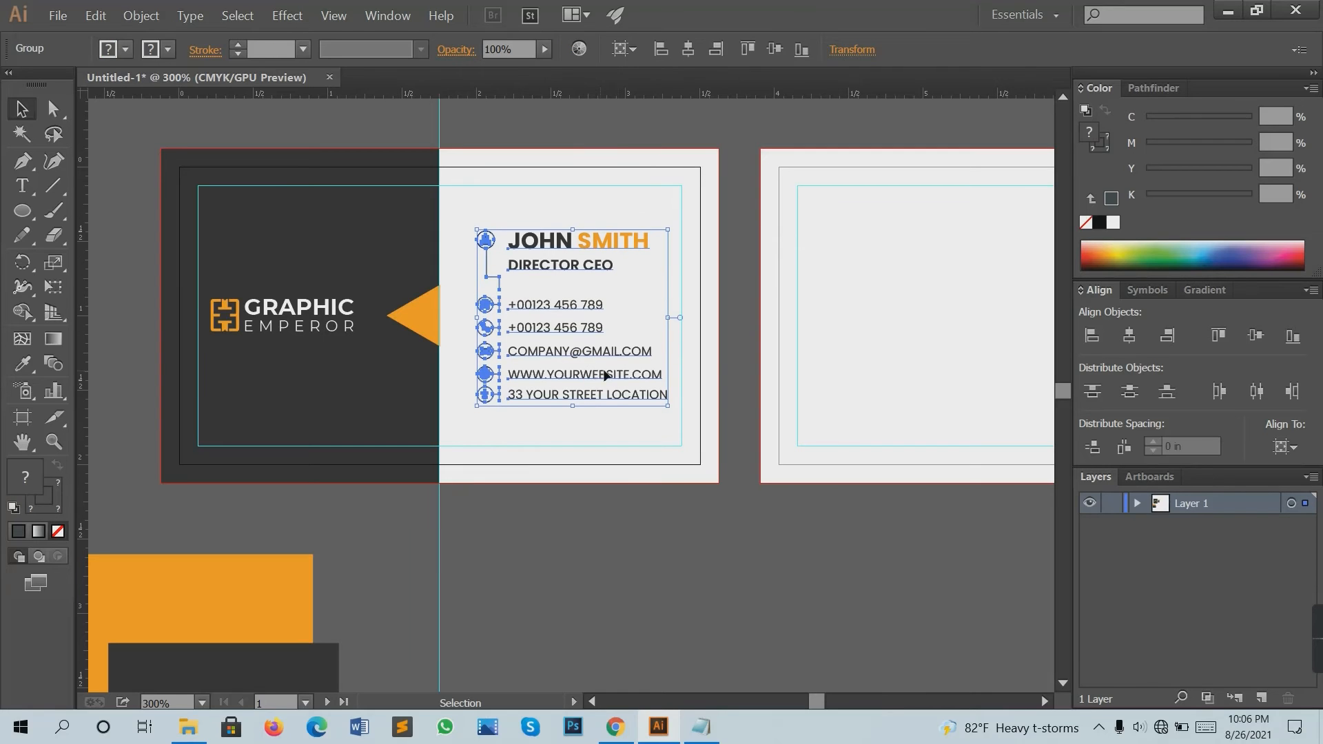
click(714, 404)
scroll(655, 373, down, 1)
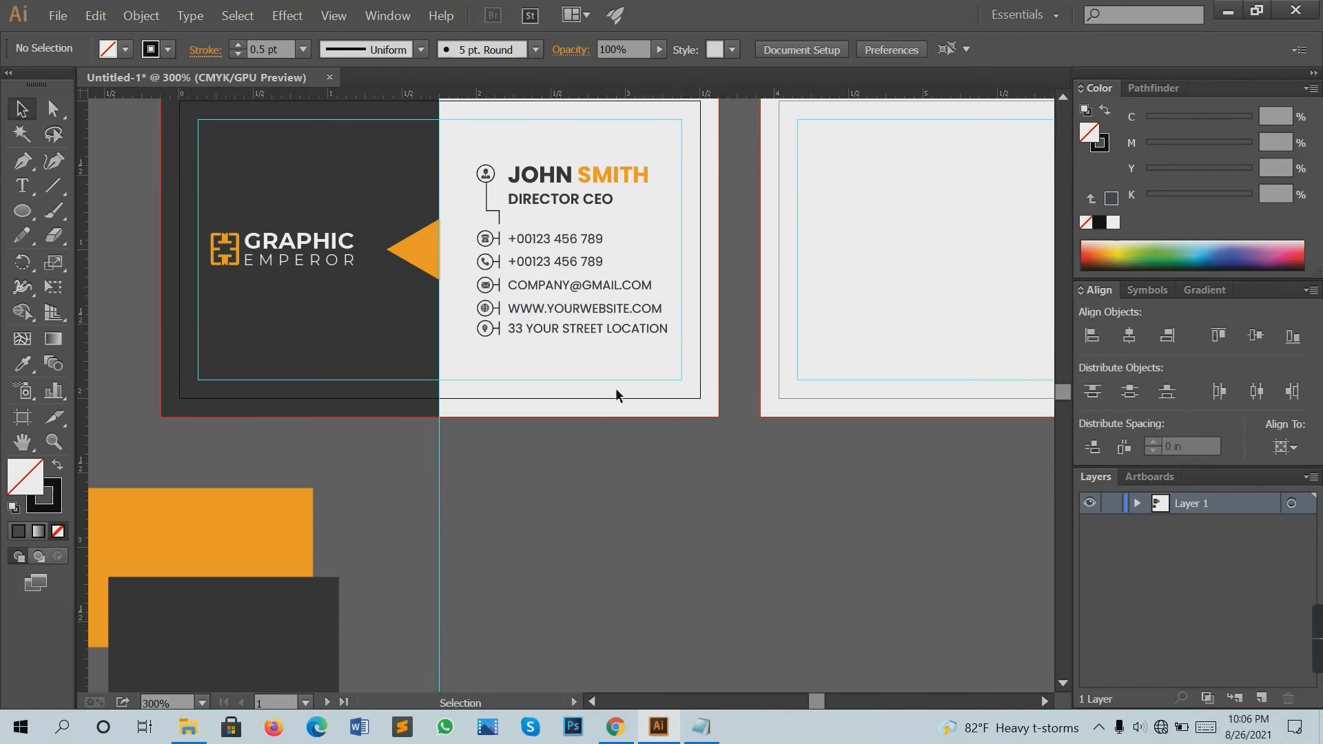
Move the dark grey swatch rectangle right, away from the orange one, and unlock all locked objects.
scroll(637, 388, down, 1)
drag(463, 490, 550, 478)
click(680, 394)
key(ctrl+alt+2)
click(567, 446)
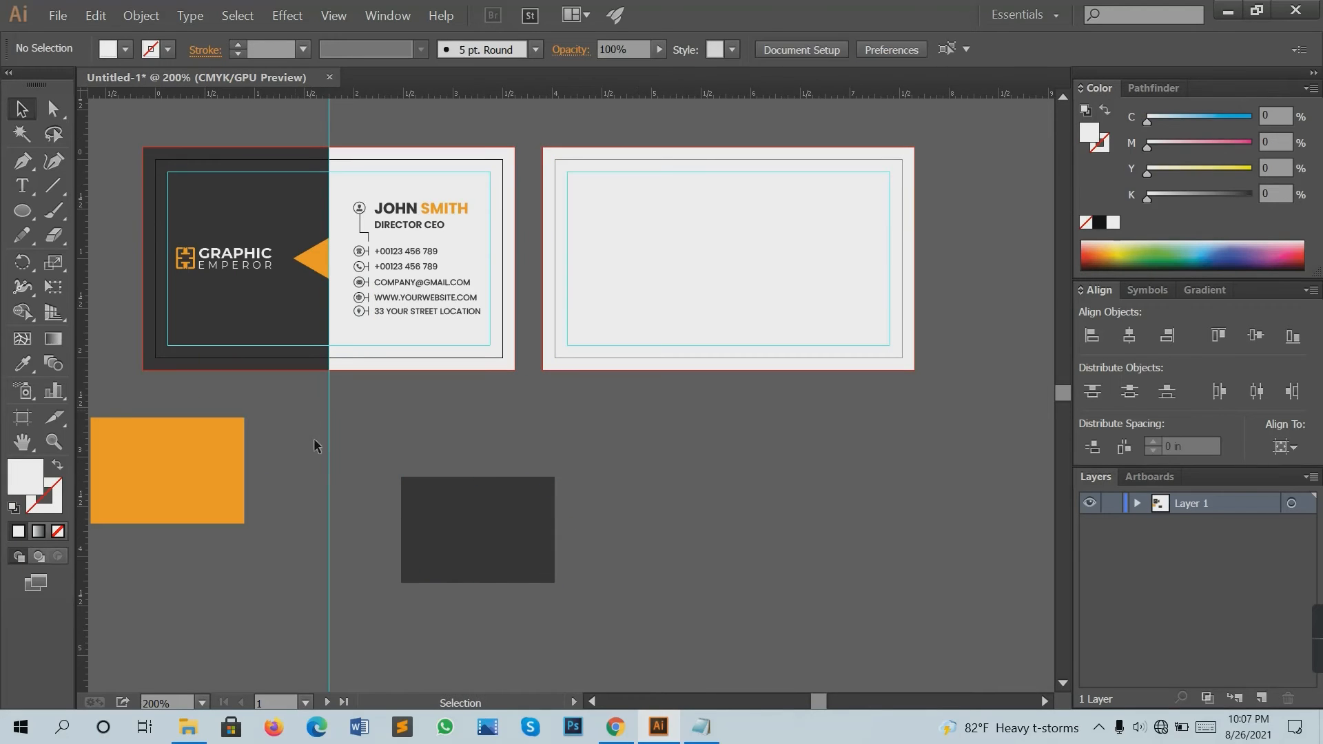
Delete the vertical guide running through the middle of the front card.
click(328, 437)
key(Delete)
scroll(535, 413, up, 1)
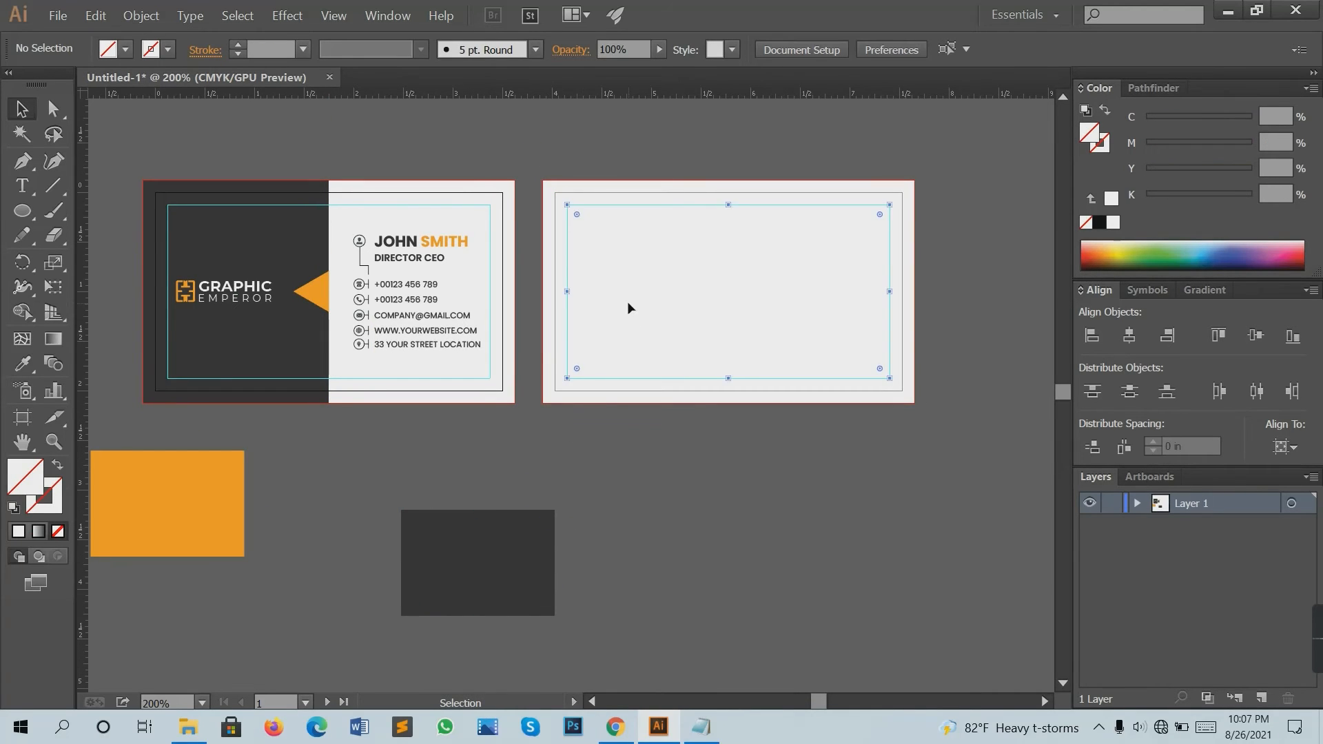
Fill the back card's background rectangle with the dark grey sampled from the swatch rectangle.
click(549, 400)
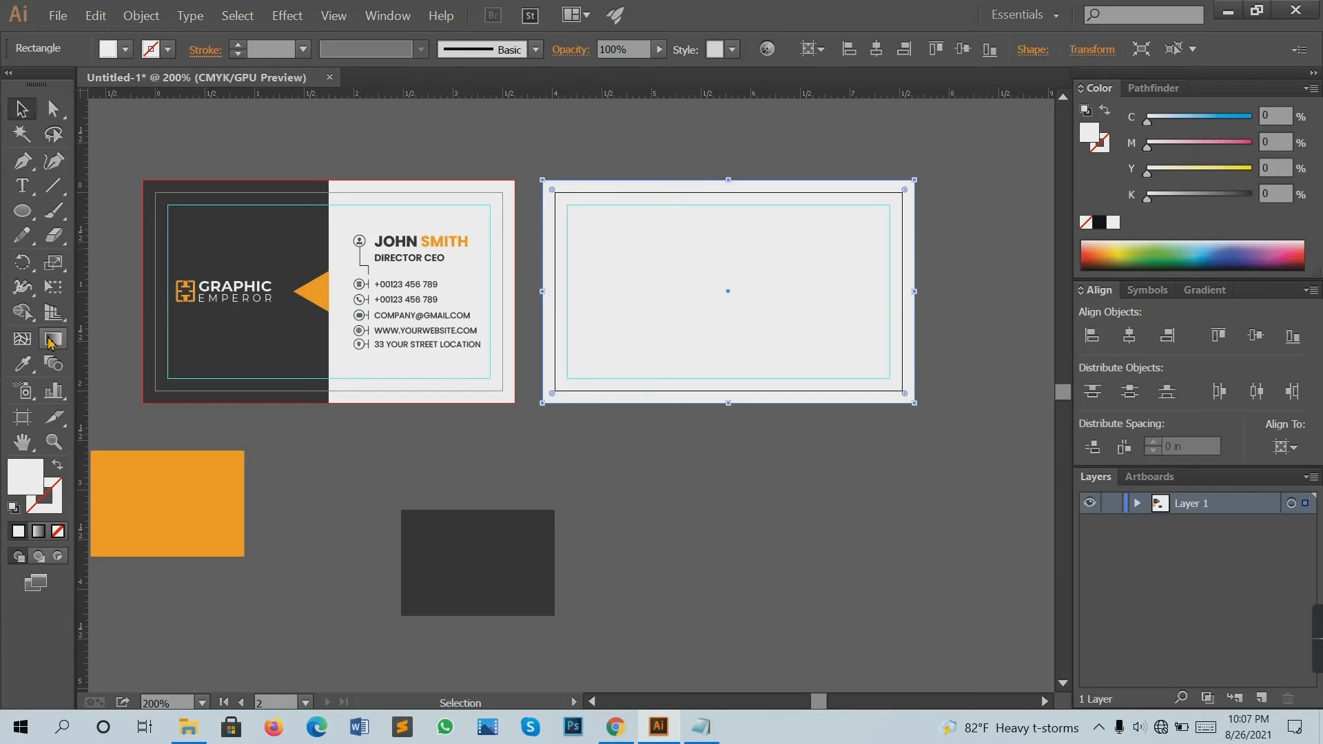
click(22, 363)
click(426, 515)
click(27, 121)
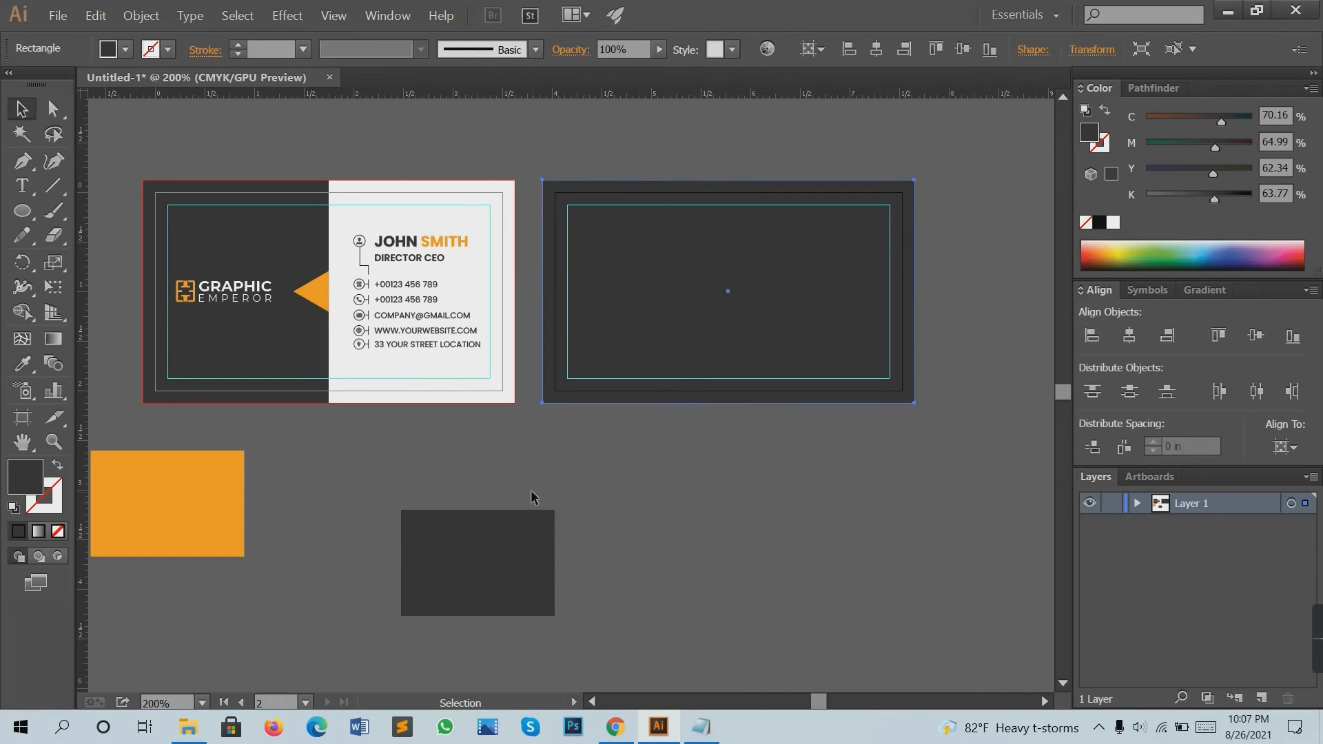
Select the background shapes of both cards and lock them.
drag(473, 439, 531, 356)
key(ctrl+2)
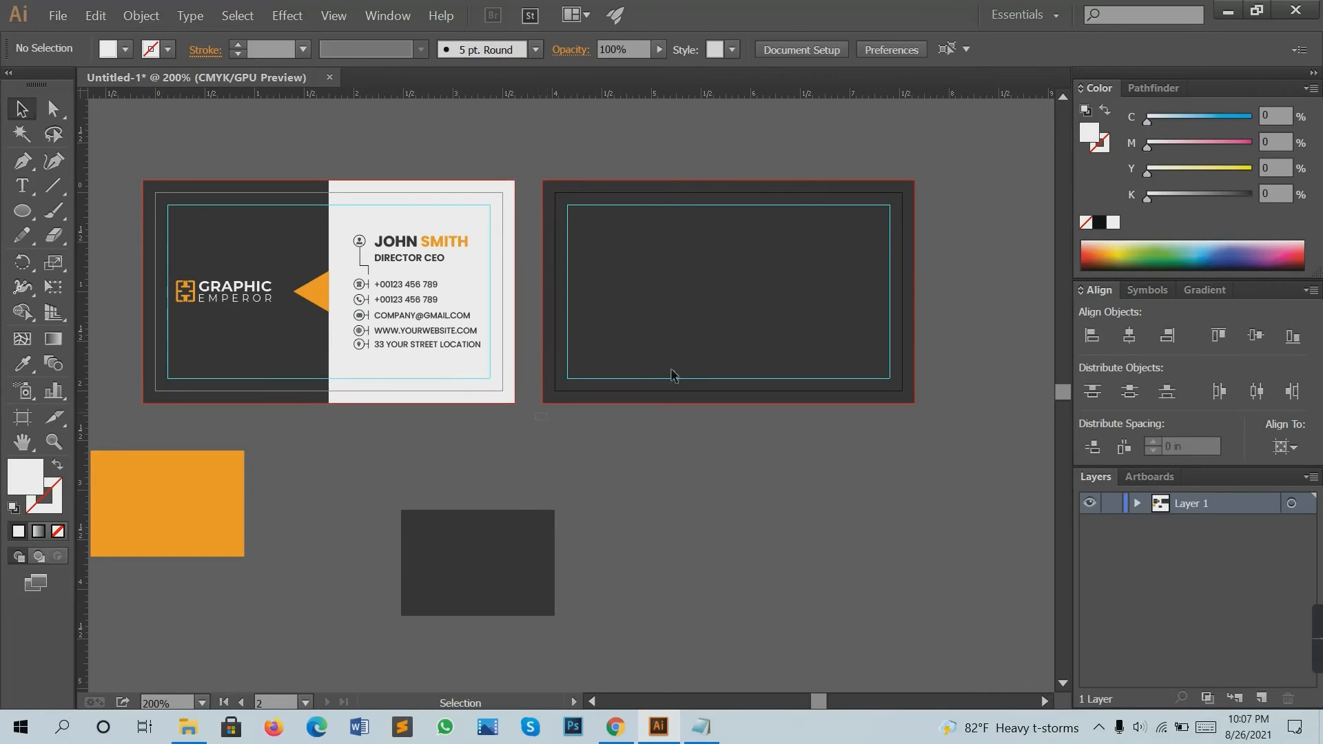
click(663, 342)
key(ctrl+2)
scroll(589, 365, down, 1)
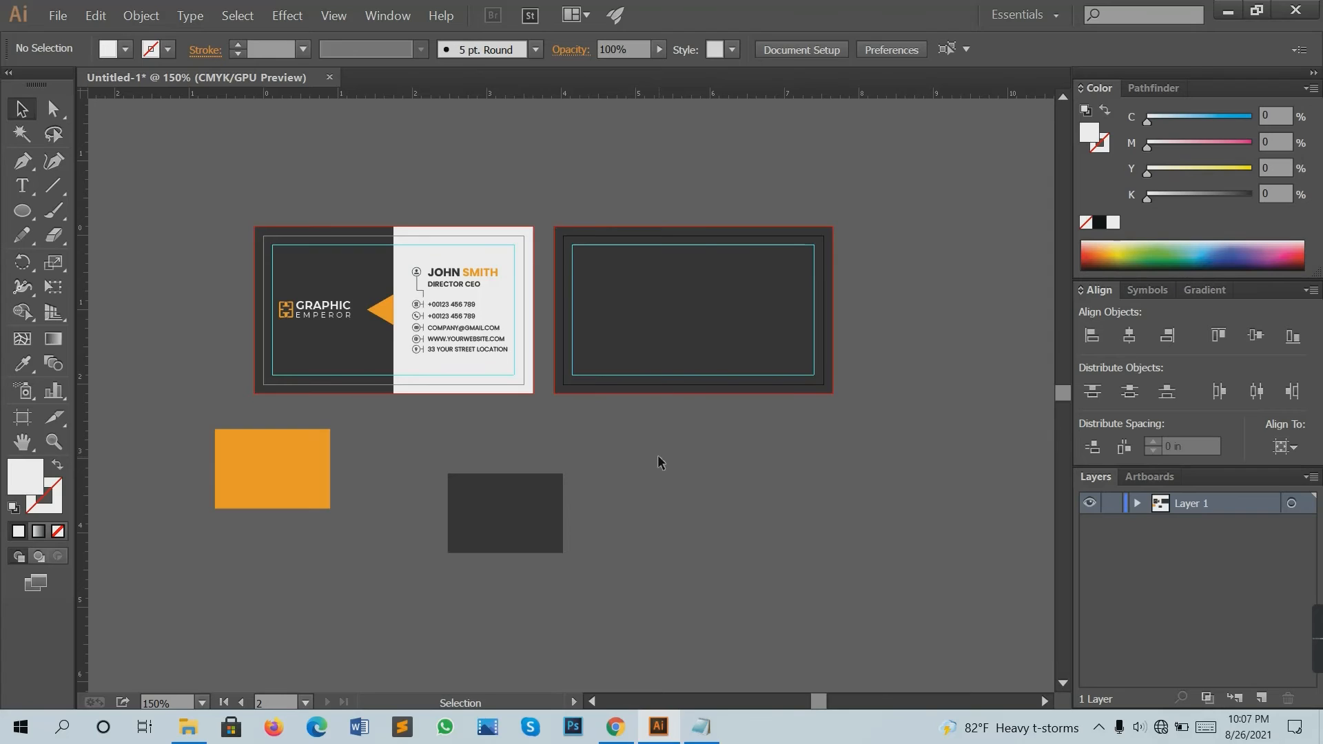
Place a copy of the front card's logo on the back card and centre it on the artboard.
scroll(658, 455, up, 1)
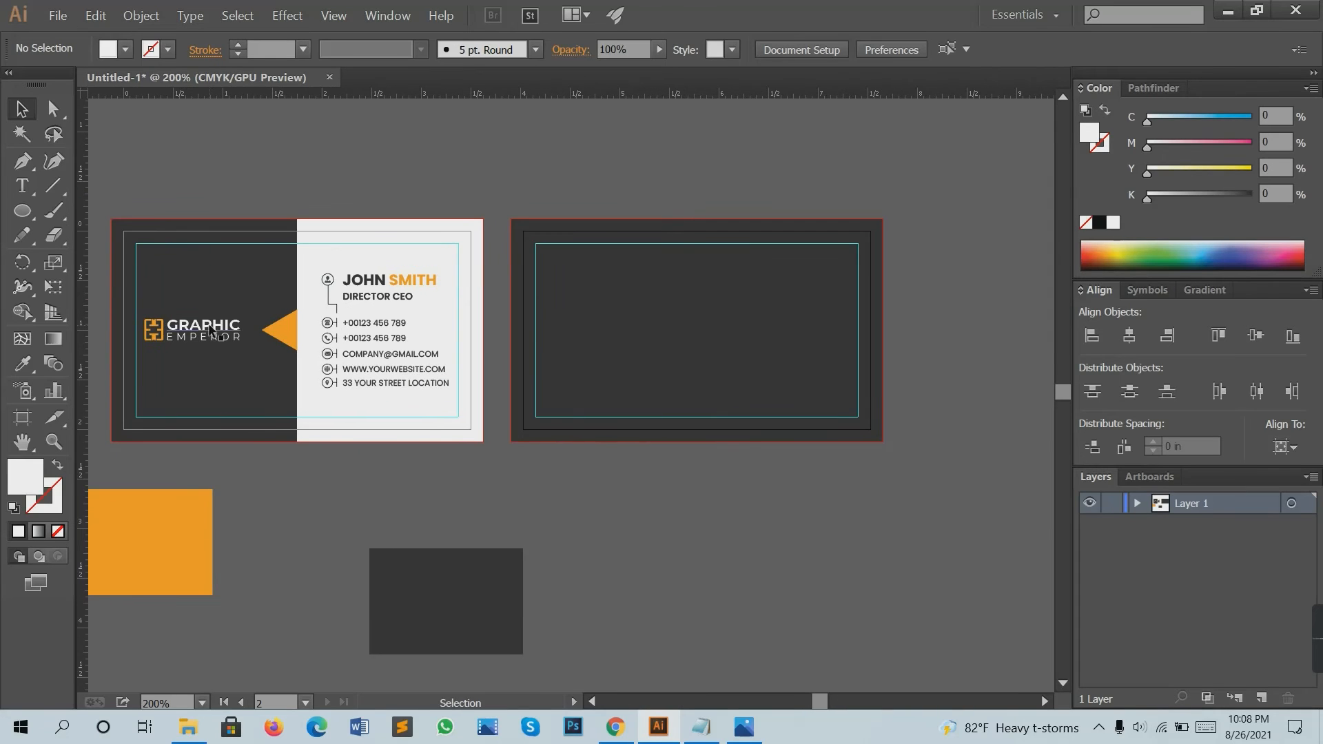
drag(212, 334, 720, 343)
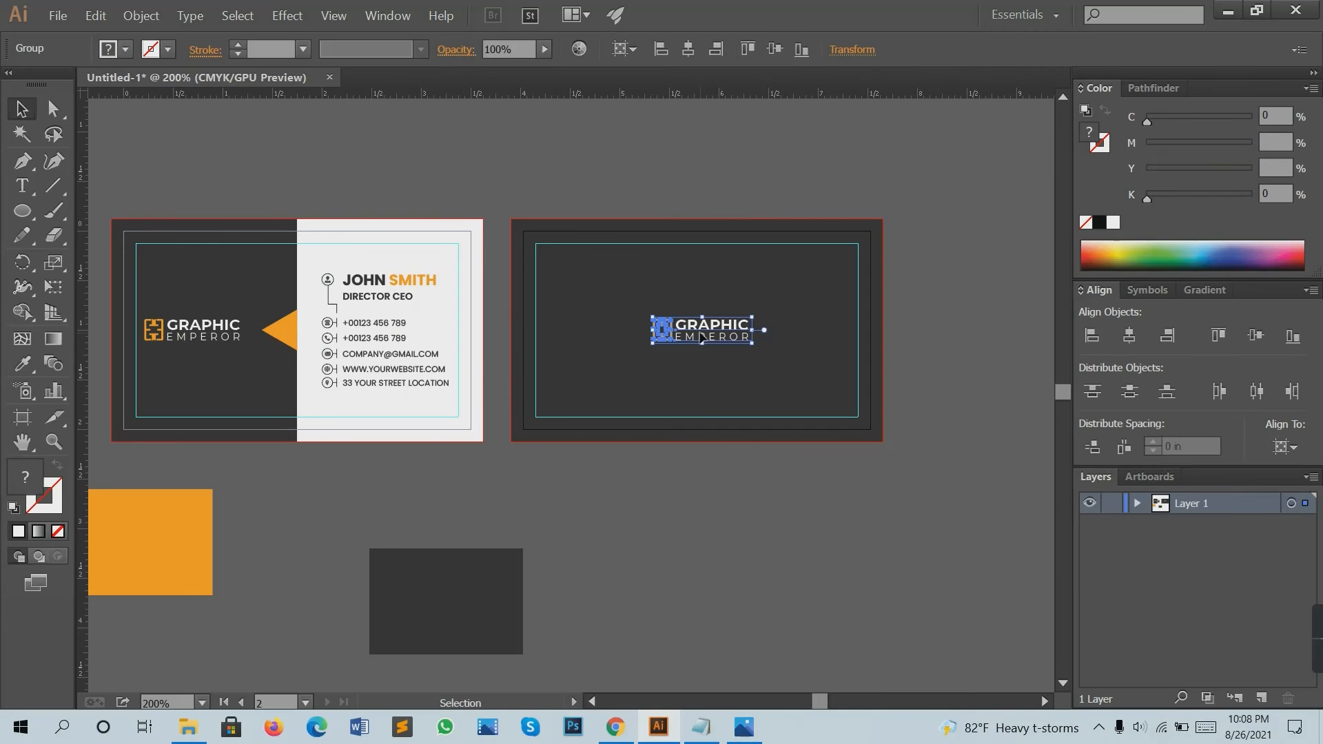
click(1285, 446)
click(1206, 521)
click(1254, 337)
click(974, 453)
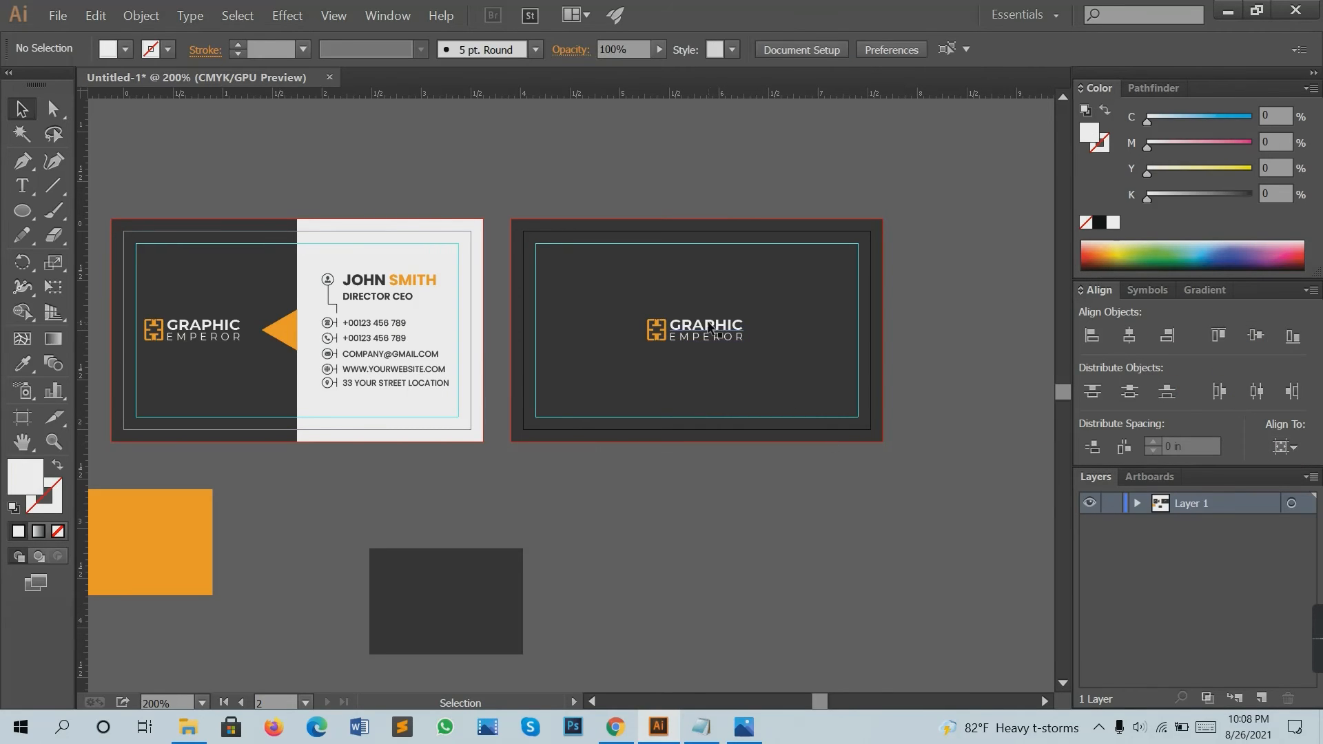
scroll(709, 330, down, 1)
click(227, 296)
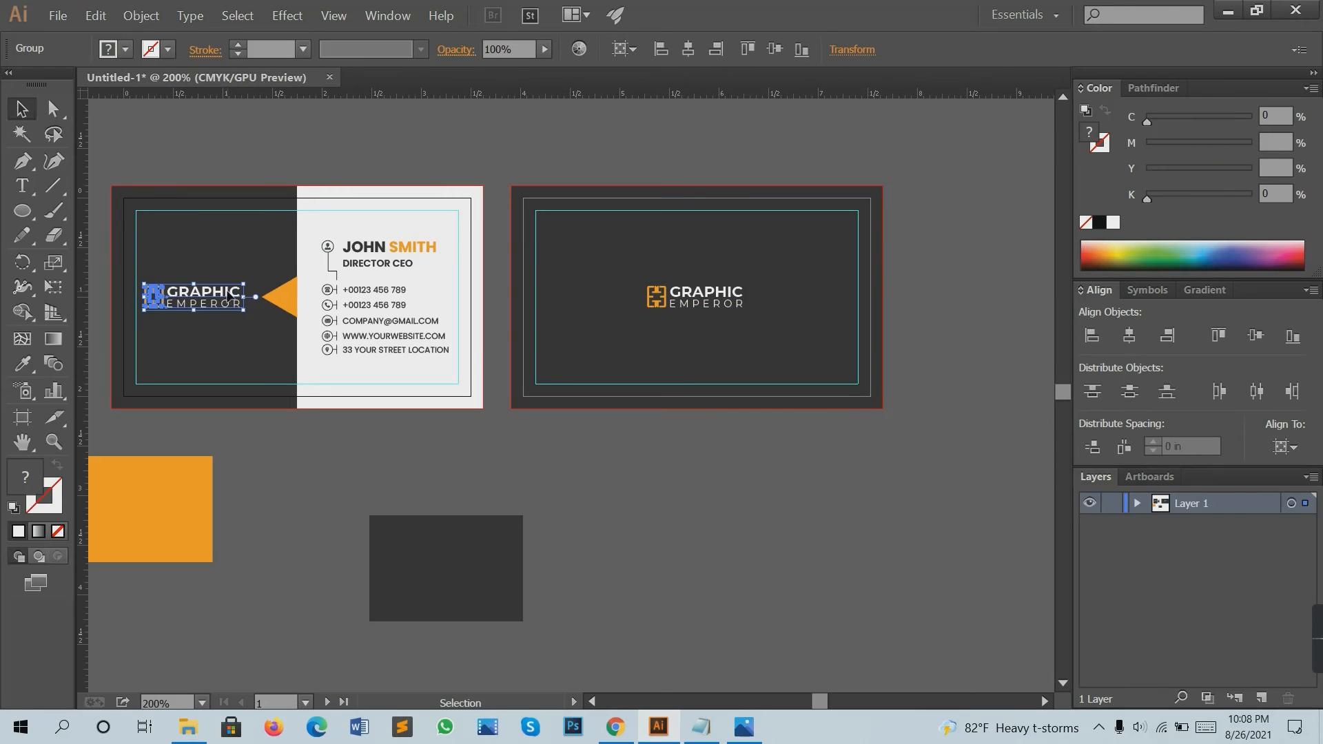
click(336, 478)
scroll(282, 468, down, 1)
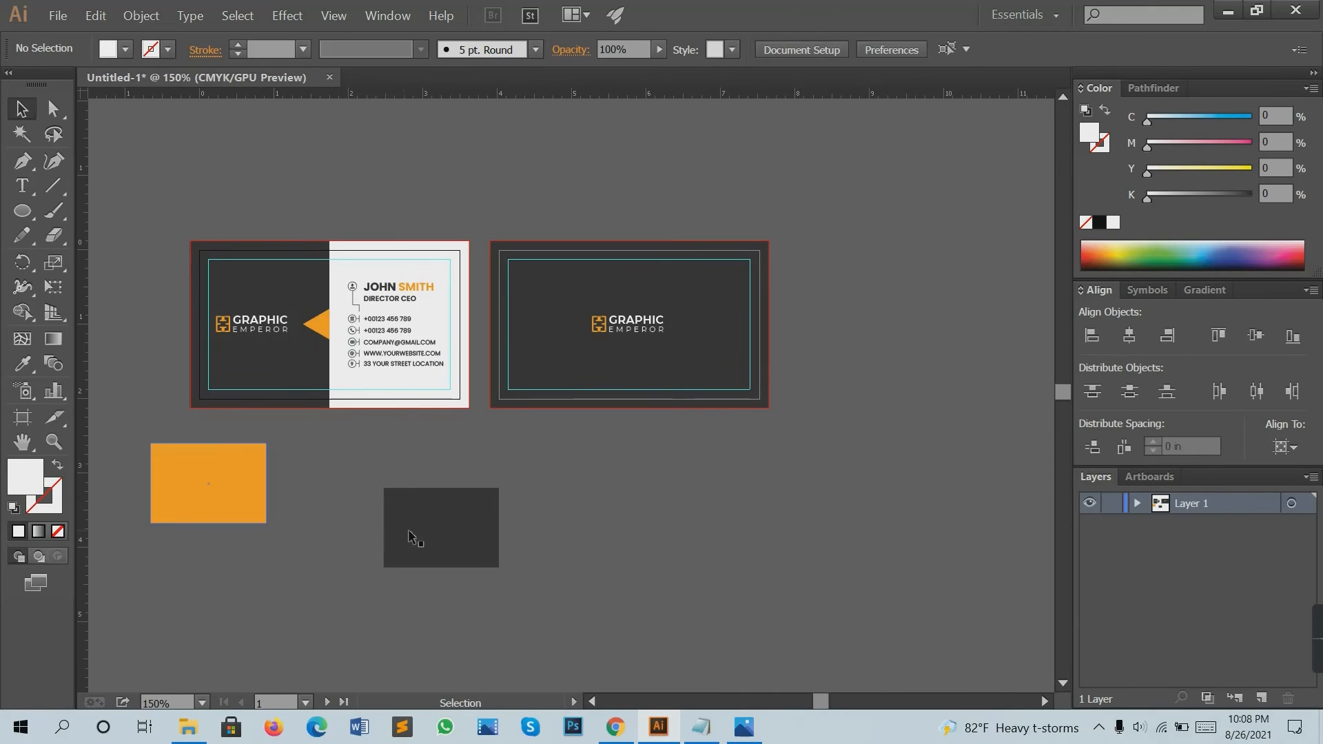
Delete the dark grey and orange colour swatch rectangles below the cards.
click(390, 555)
key(Delete)
drag(240, 477, 473, 472)
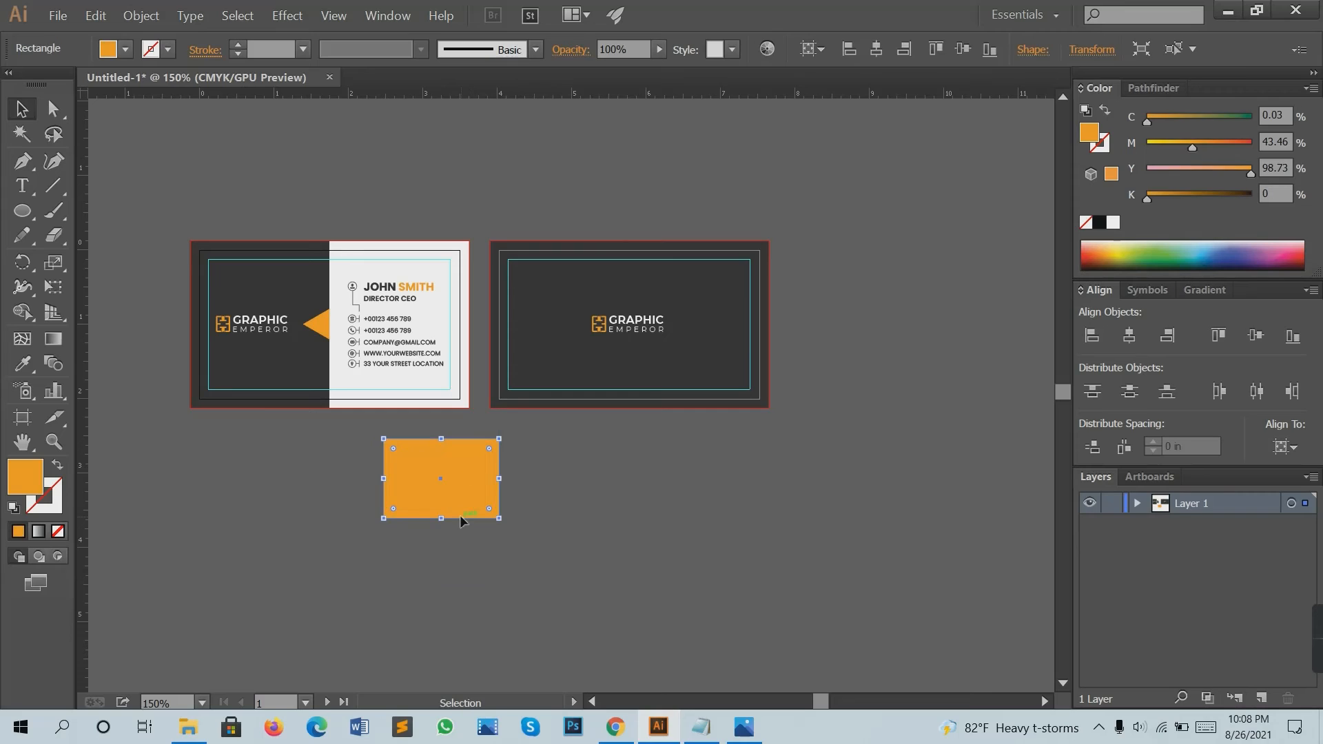
key(Delete)
Create a rectangle 3.5 in wide and 2 in high over the back card.
scroll(526, 419, up, 1)
scroll(526, 372, right, 1)
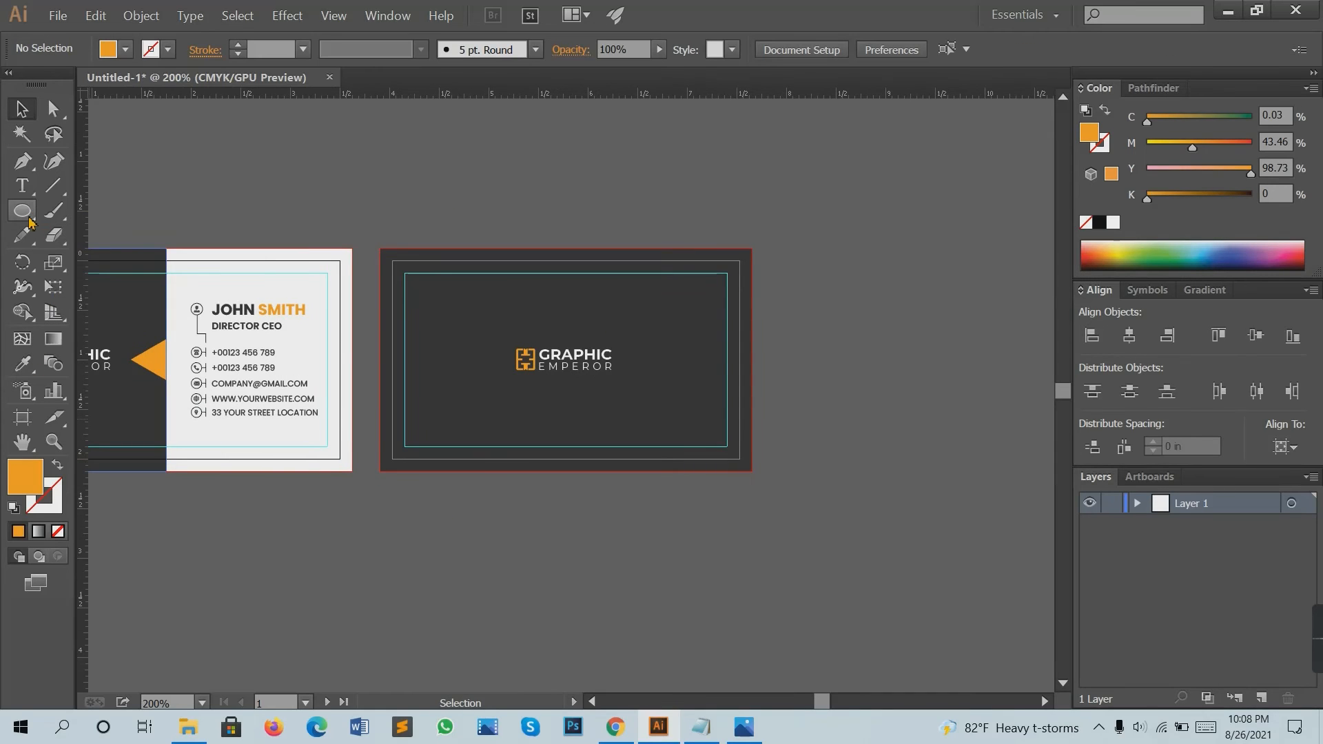
drag(29, 221, 114, 213)
click(420, 348)
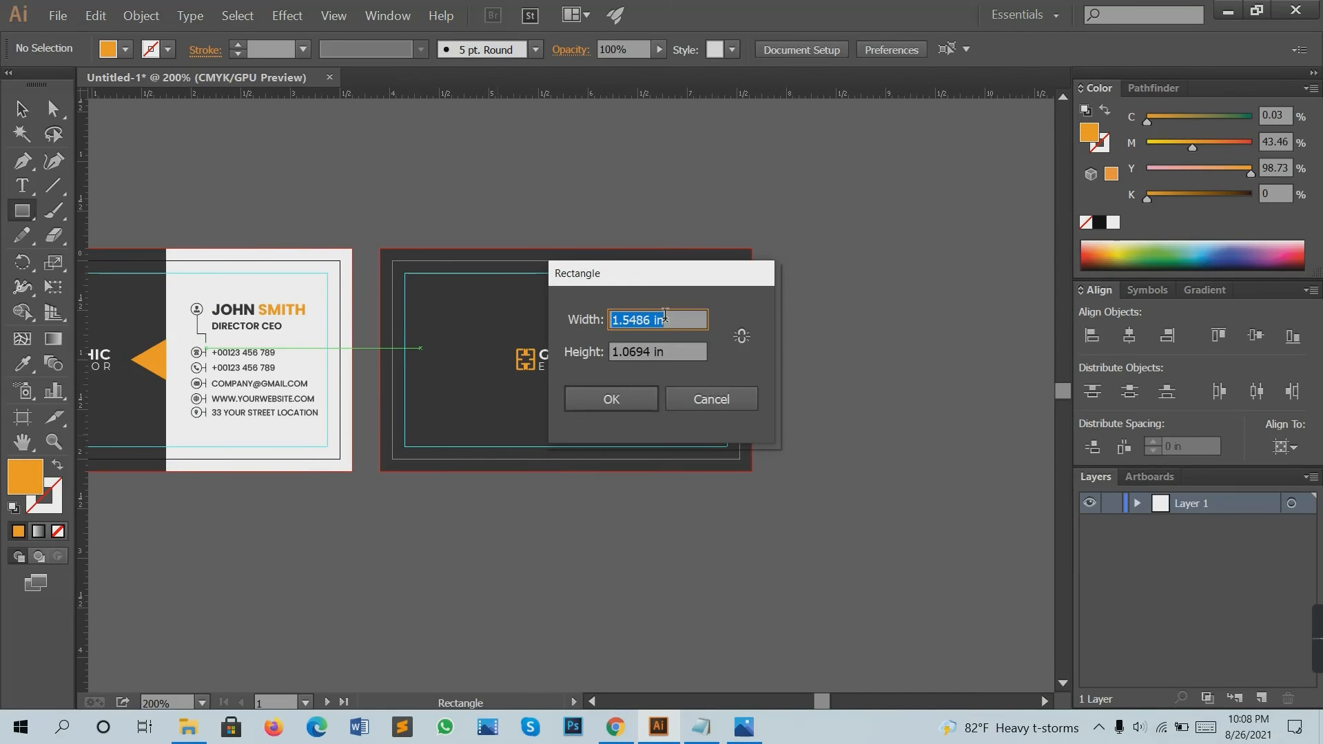
text(3.5)
key(Tab)
text(2)
click(601, 397)
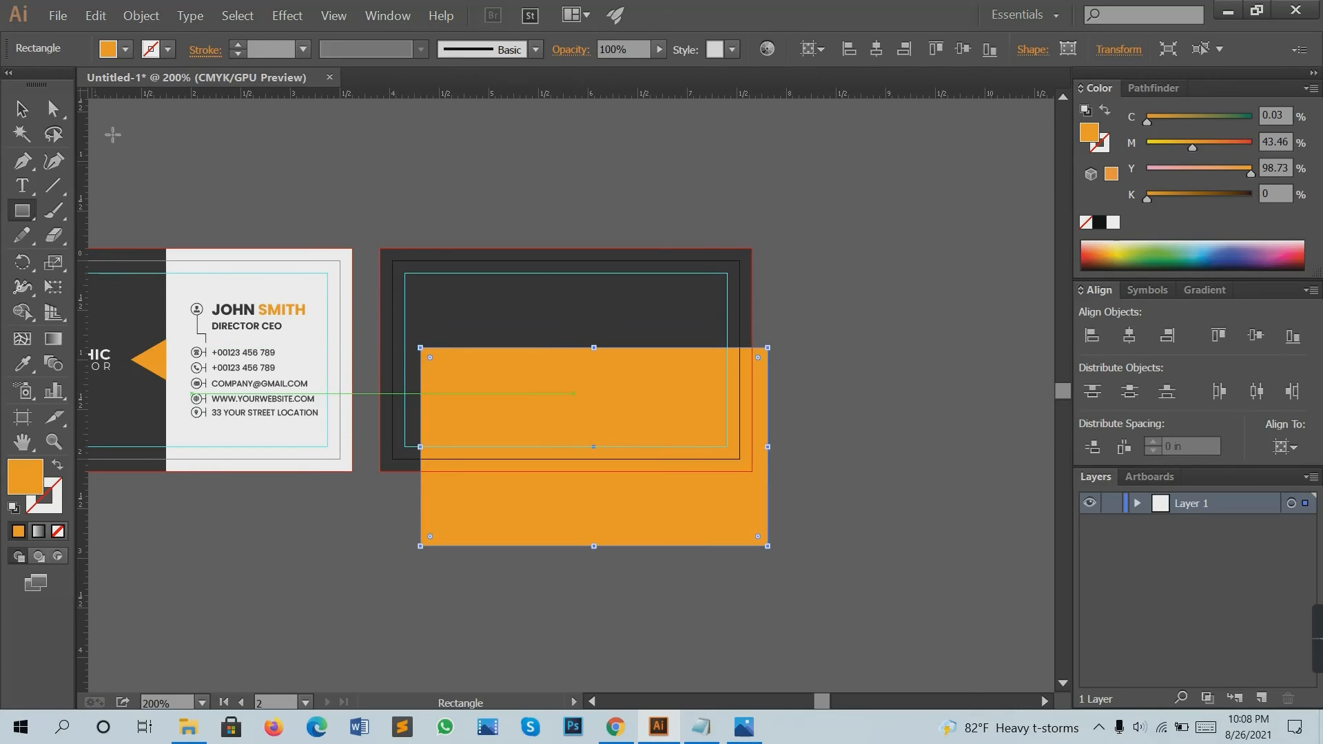
Remove the new rectangle's fill and give it a yellow stroke.
click(124, 51)
click(15, 84)
click(167, 49)
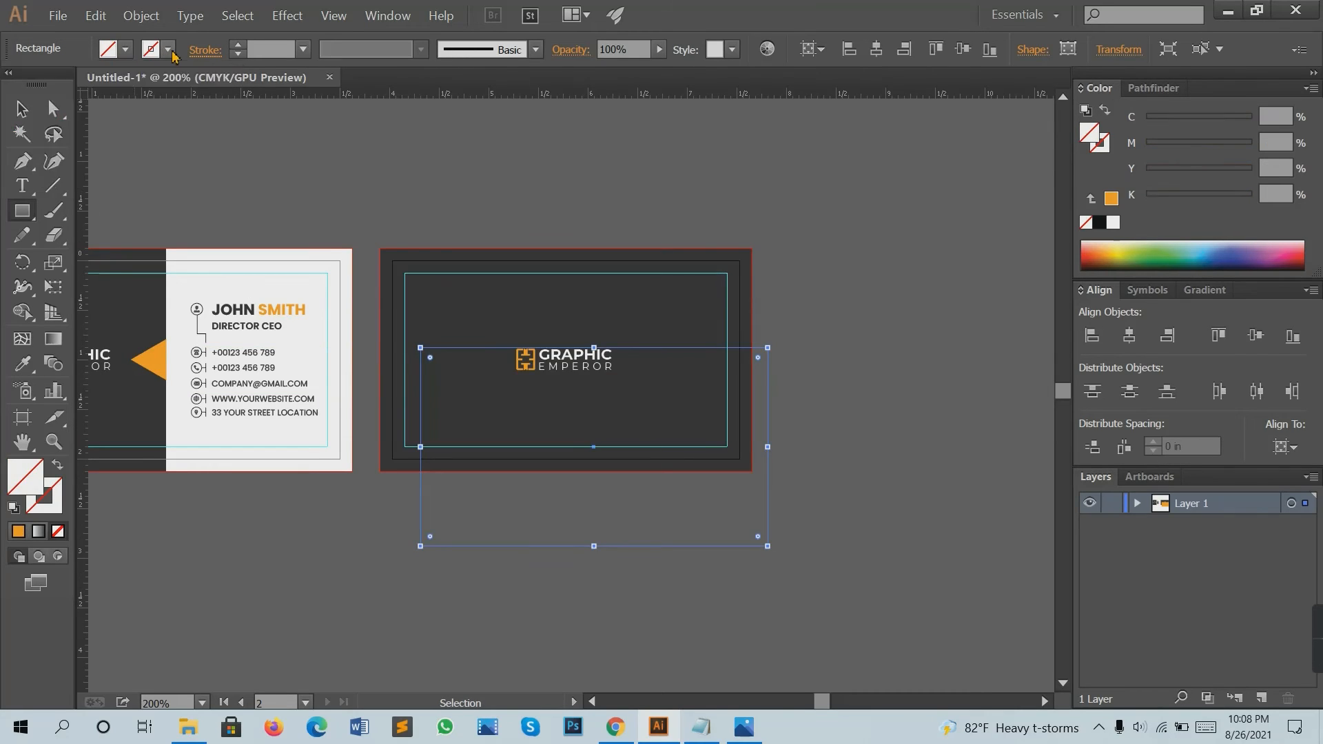
click(167, 49)
click(86, 84)
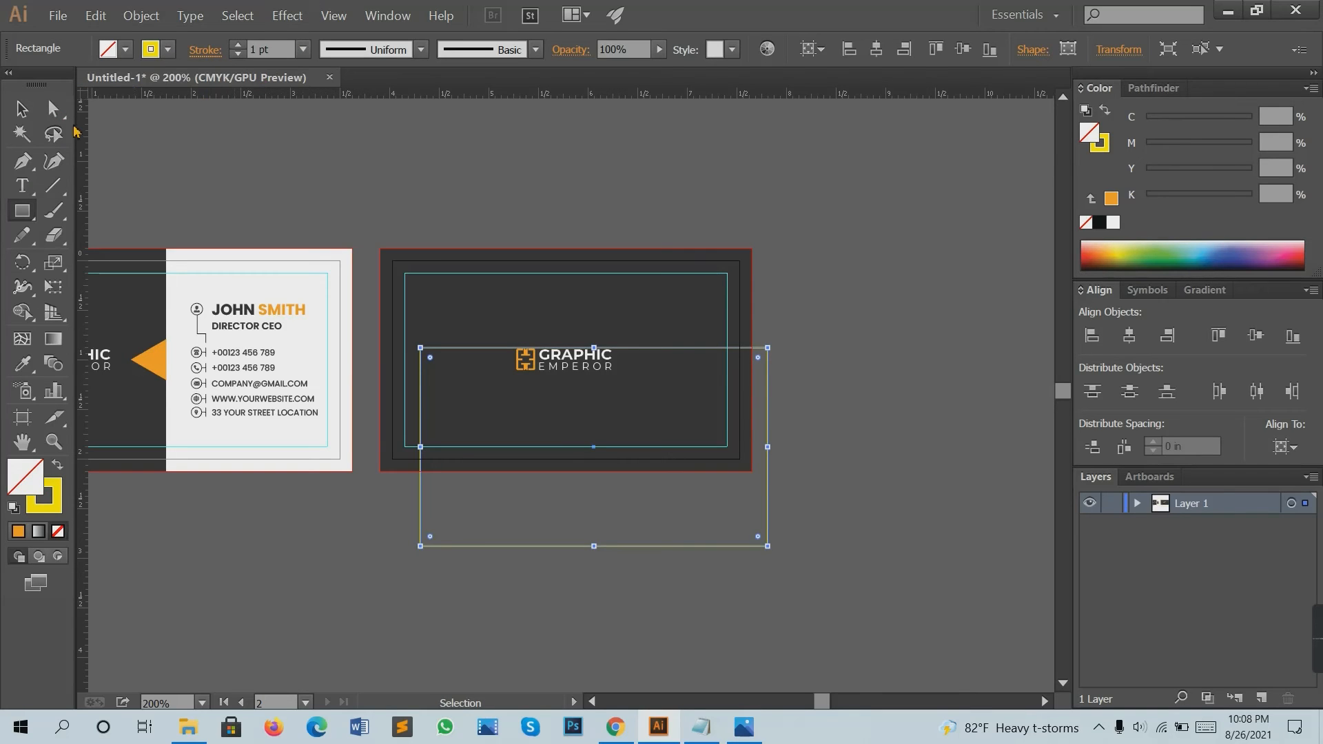
click(34, 114)
Change the rectangle's outline to the orange sampled from the front card's triangle, leaving it without a fill.
drag(393, 563, 452, 533)
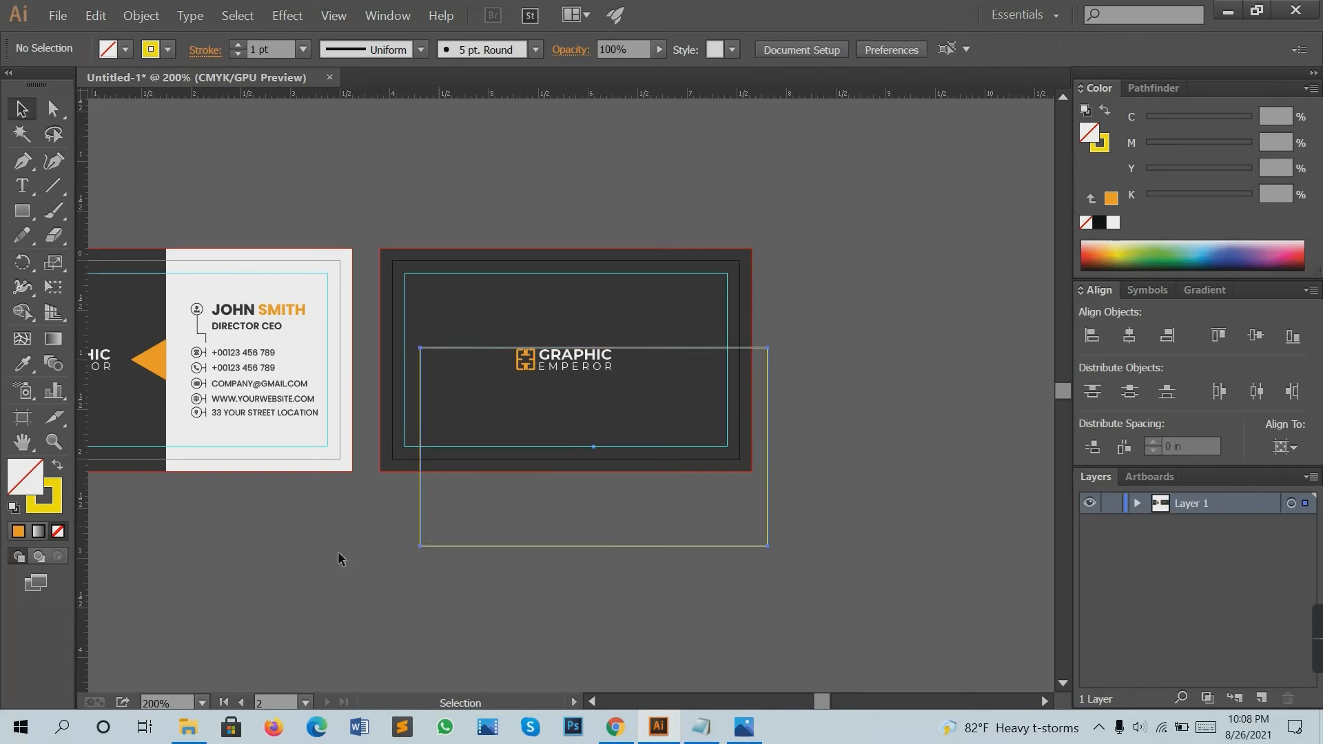
click(58, 466)
click(22, 363)
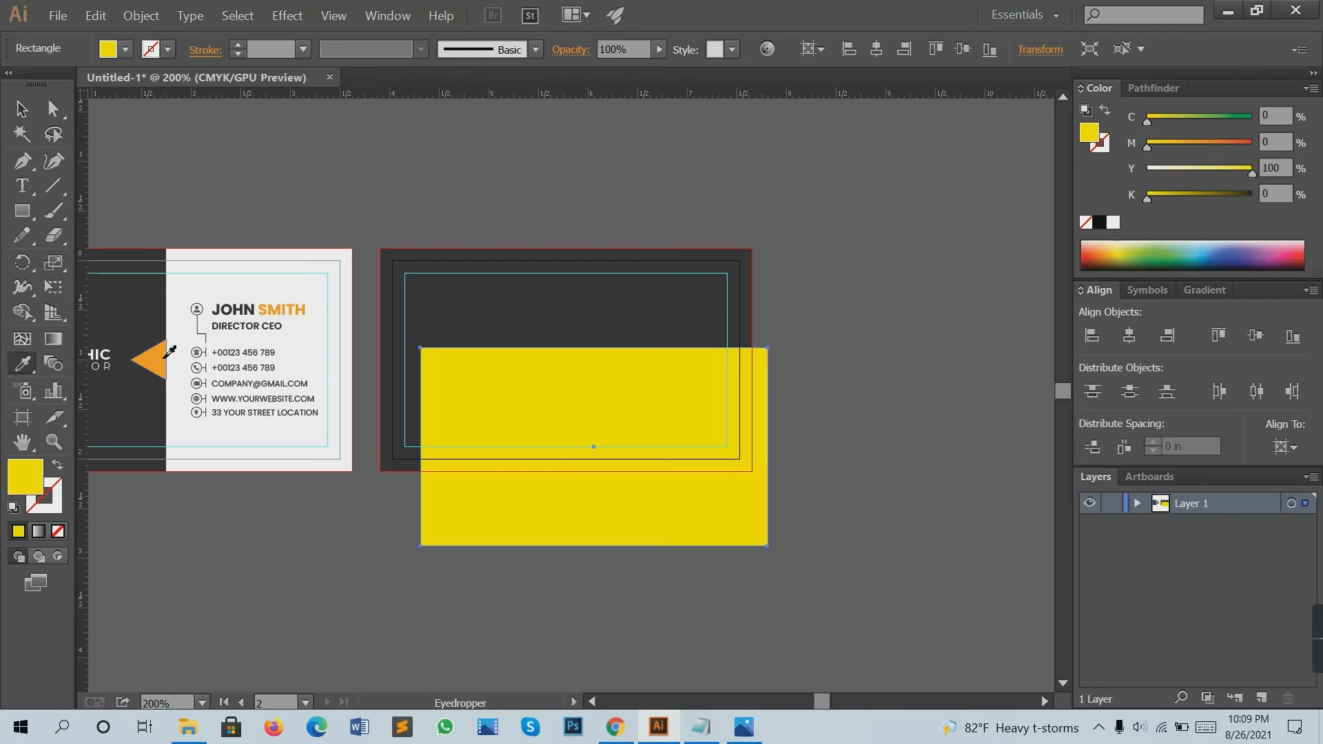
click(152, 357)
click(59, 468)
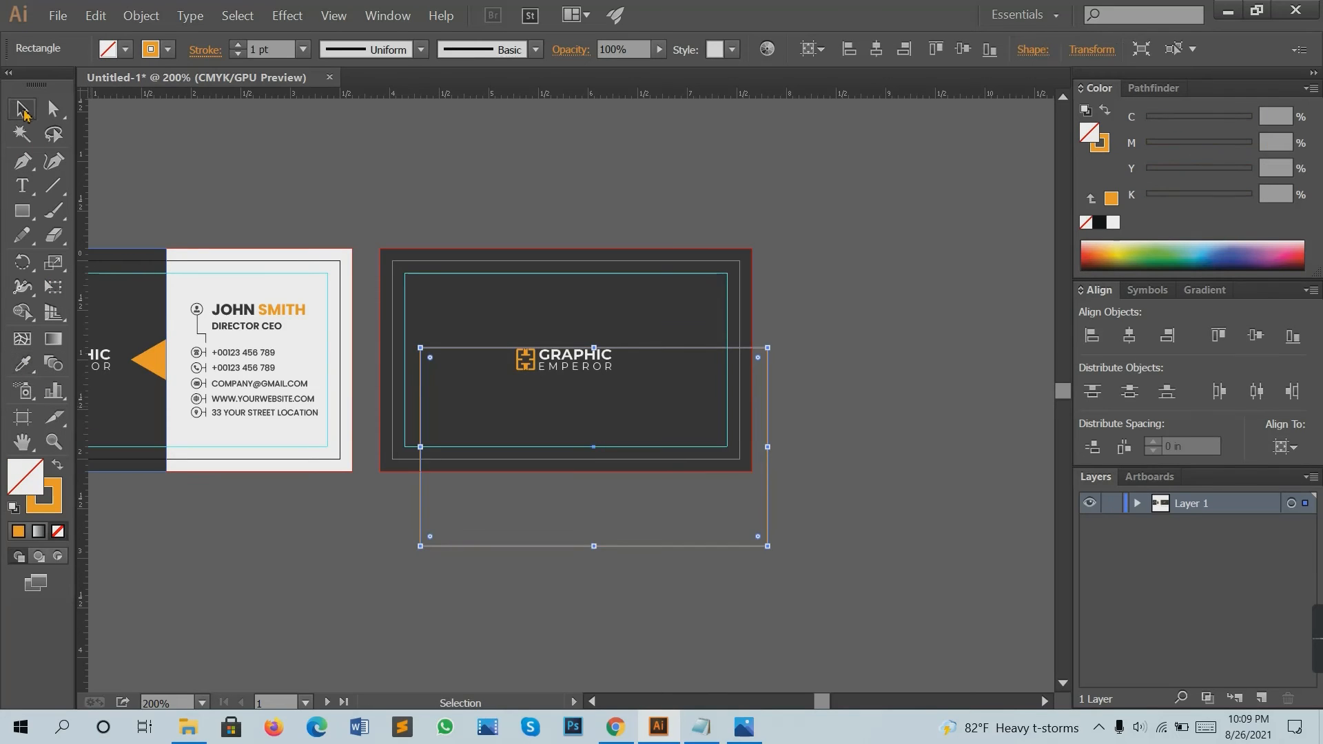
key(v)
click(390, 529)
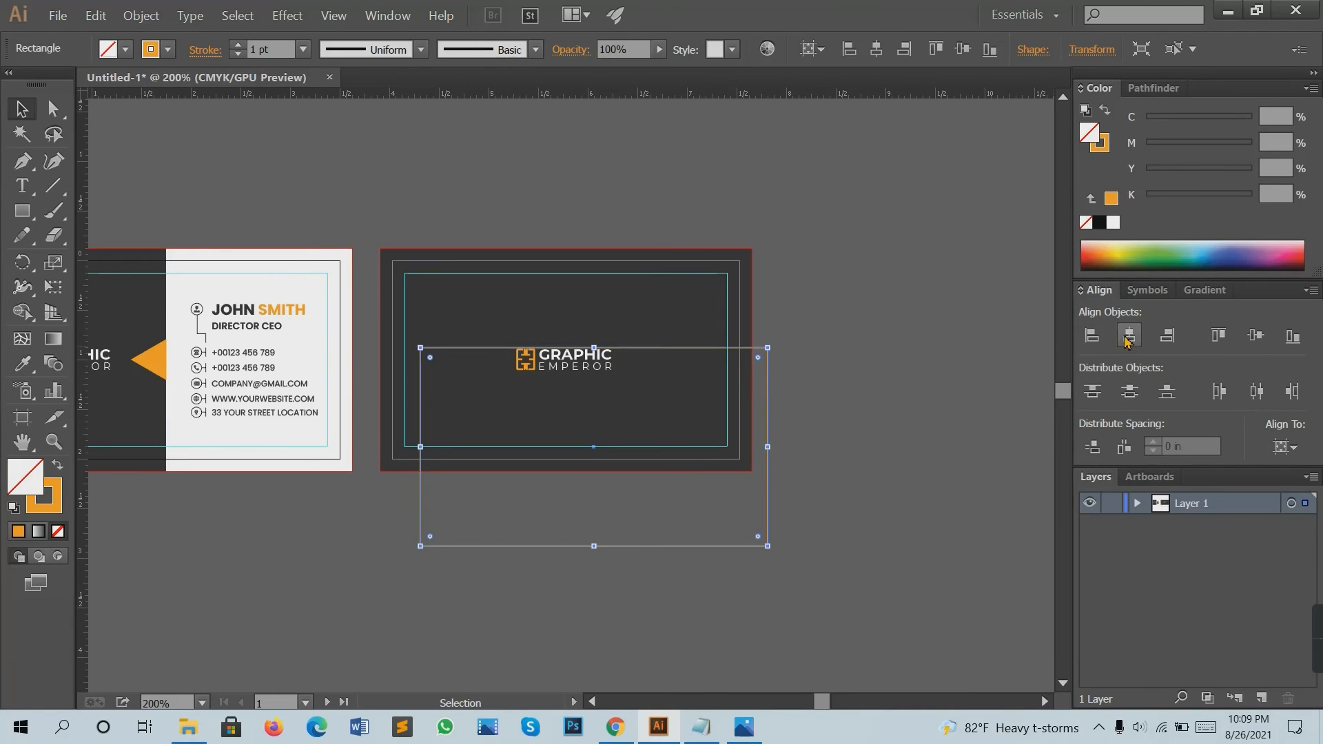
Try to centre the orange-outlined rectangle on the artboard horizontally and vertically, and undo the last alignment.
click(1129, 337)
click(1256, 337)
click(807, 529)
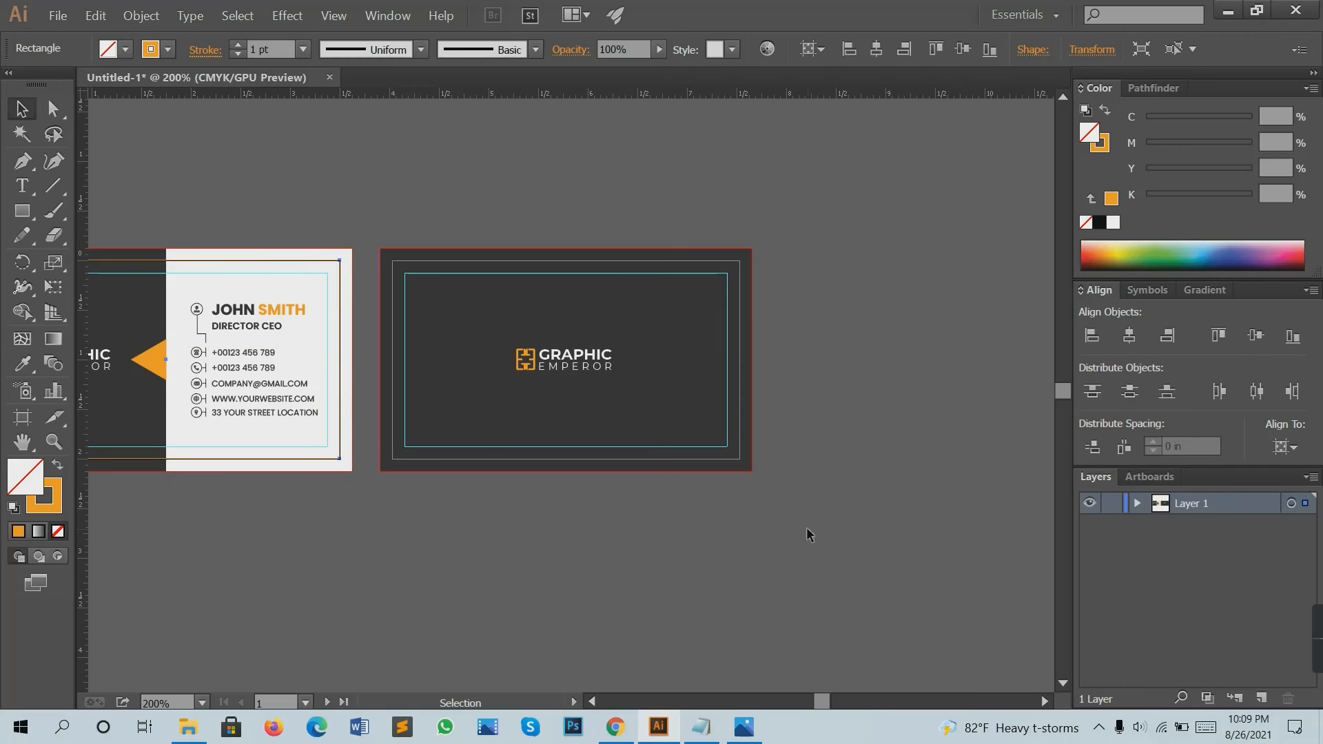
key(ctrl+z)
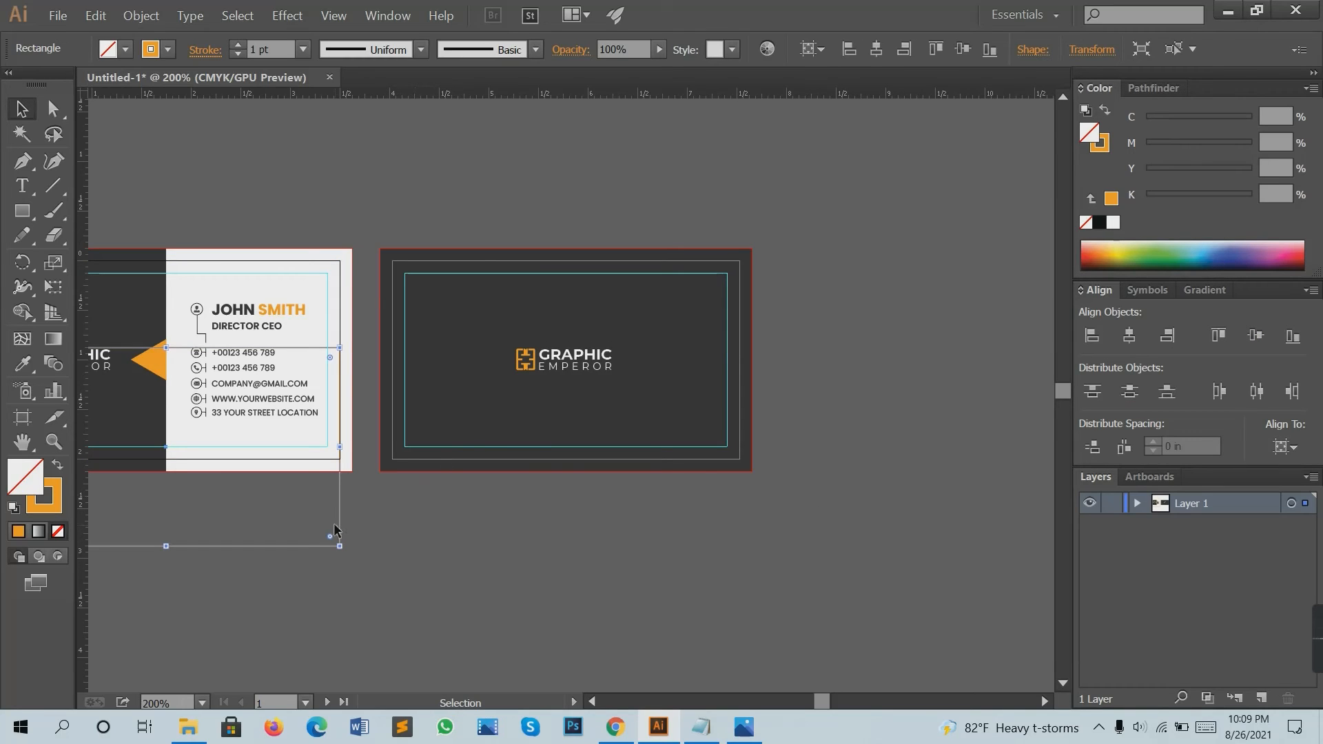
Move the orange-outlined rectangle onto the back card so it sits on the artboard edge as a border.
drag(352, 520, 741, 432)
click(813, 519)
scroll(463, 307, up, 2)
drag(431, 313, 379, 354)
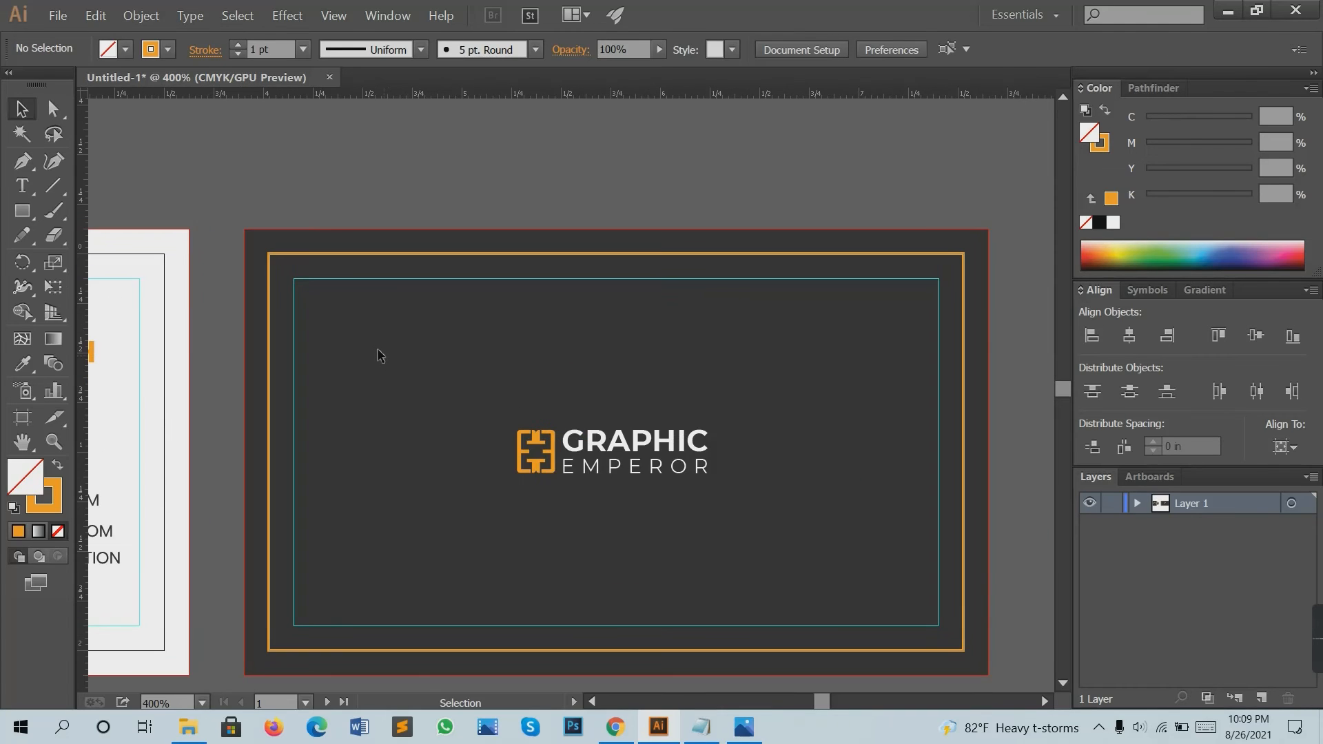
scroll(384, 349, up, 1)
scroll(417, 396, down, 1)
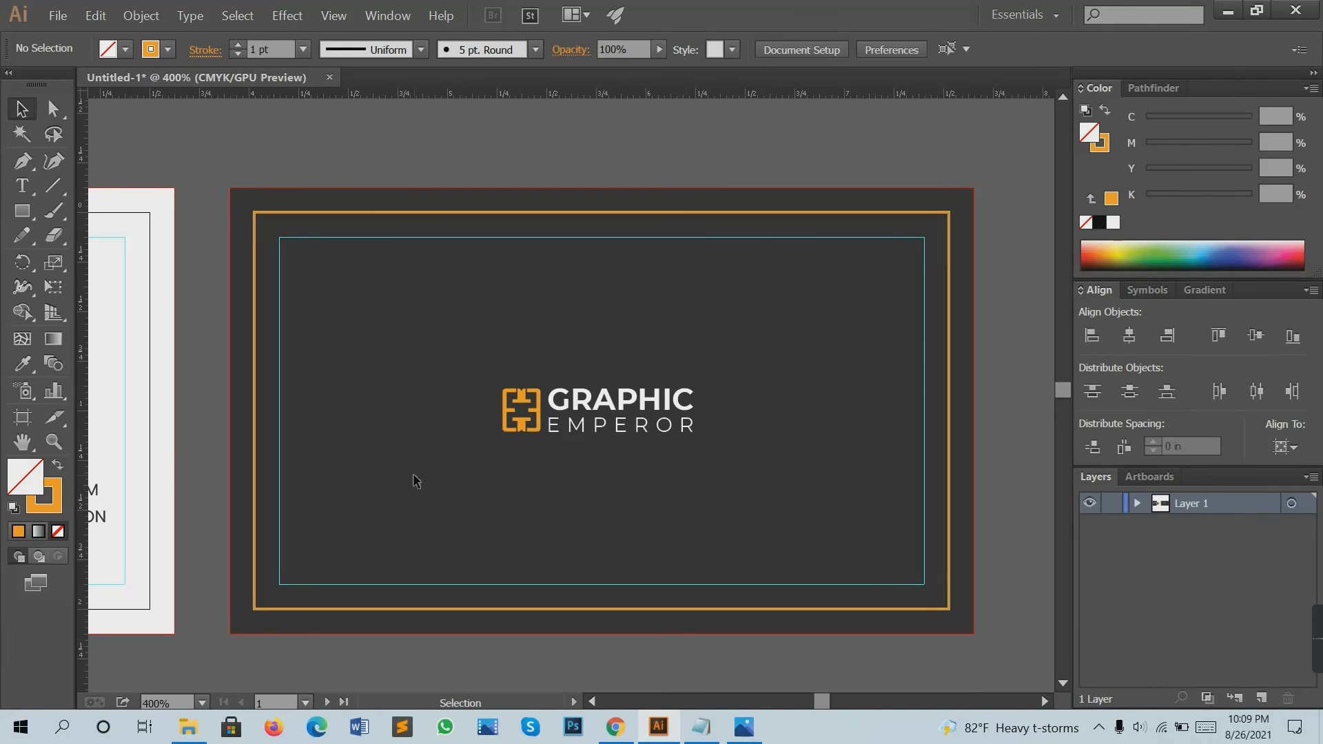
Place a copy of the front card's website text with its icon below the cards.
drag(444, 482, 247, 498)
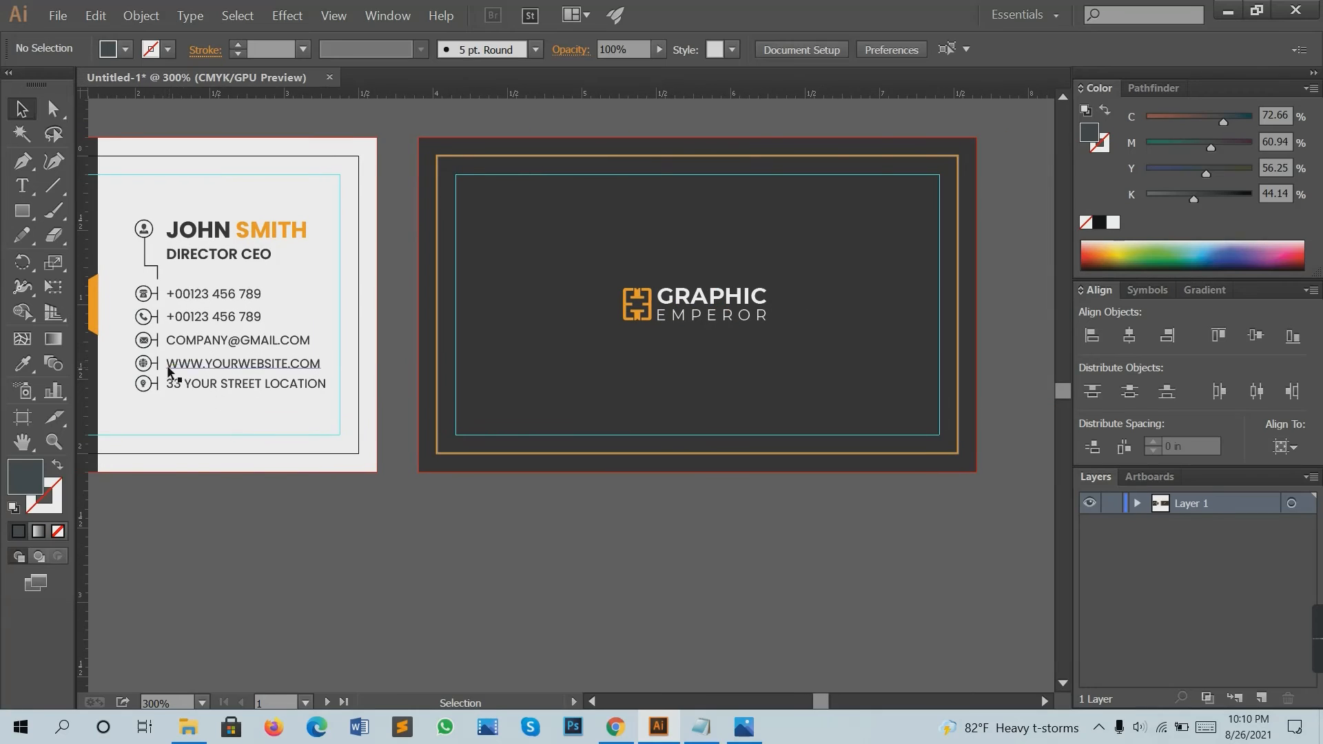
drag(204, 365, 451, 546)
click(483, 548)
scroll(444, 588, up, 1)
Recolour the copied website text with the front card's off-white and move it to the lower-right corner of the back card's safe area.
click(434, 535)
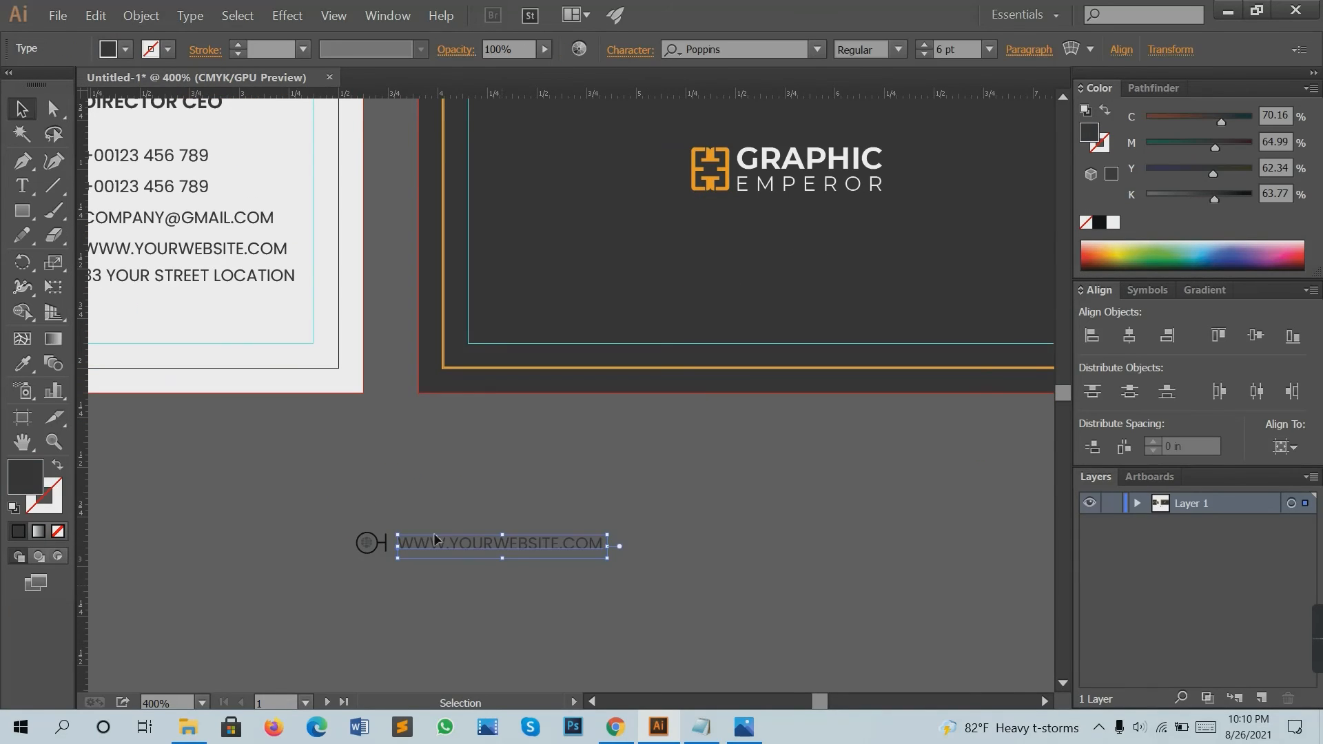
click(22, 363)
click(114, 310)
click(21, 109)
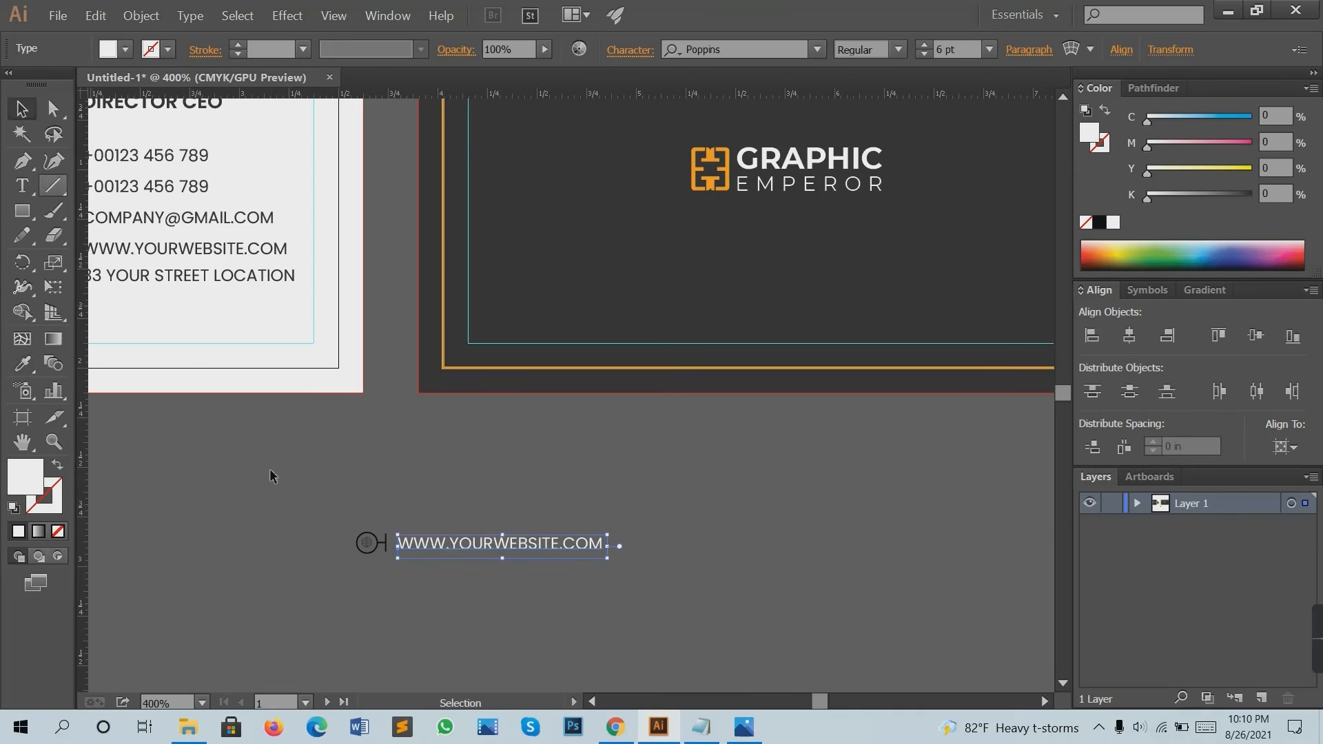
click(271, 473)
scroll(357, 517, down, 1)
drag(450, 557, 829, 393)
click(774, 552)
Separate the circle from the copied website icon and recolour the globe with the front card's off-white.
drag(326, 574, 576, 494)
scroll(316, 547, up, 2)
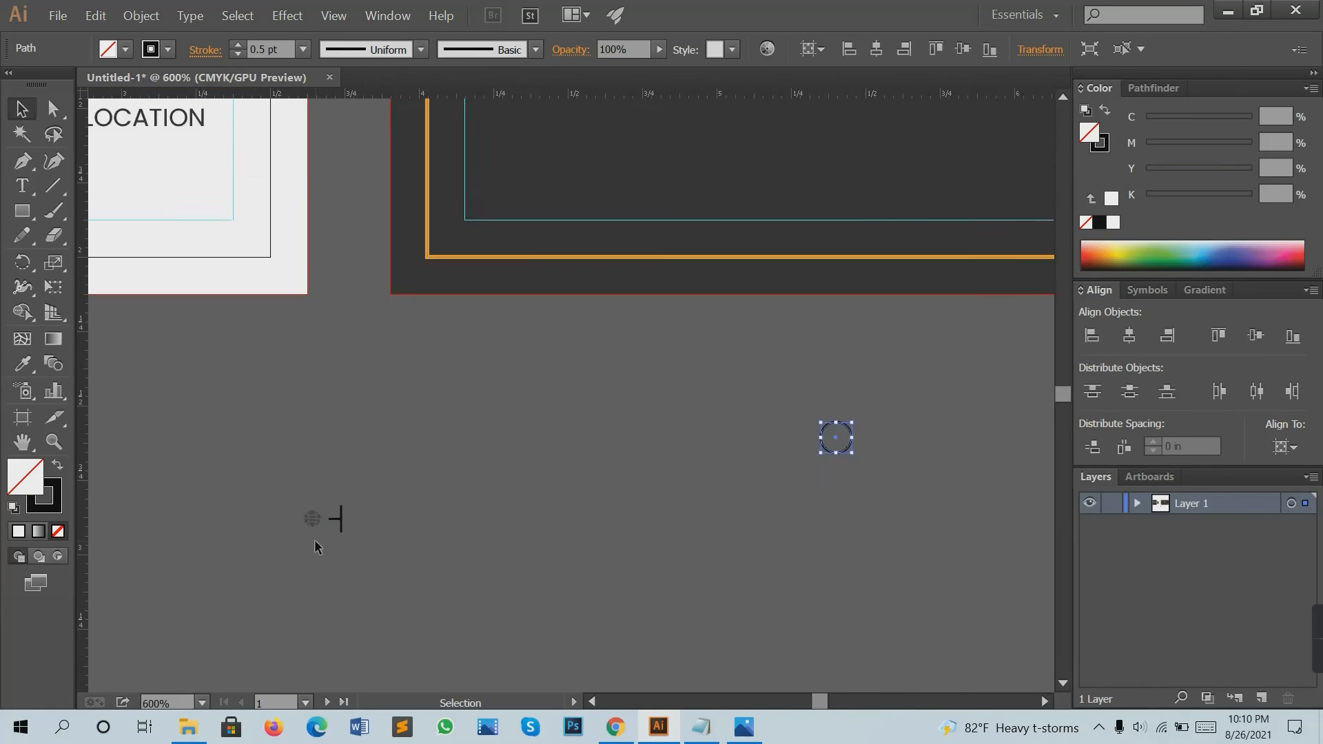
scroll(314, 547, up, 1)
click(311, 511)
click(22, 363)
click(170, 175)
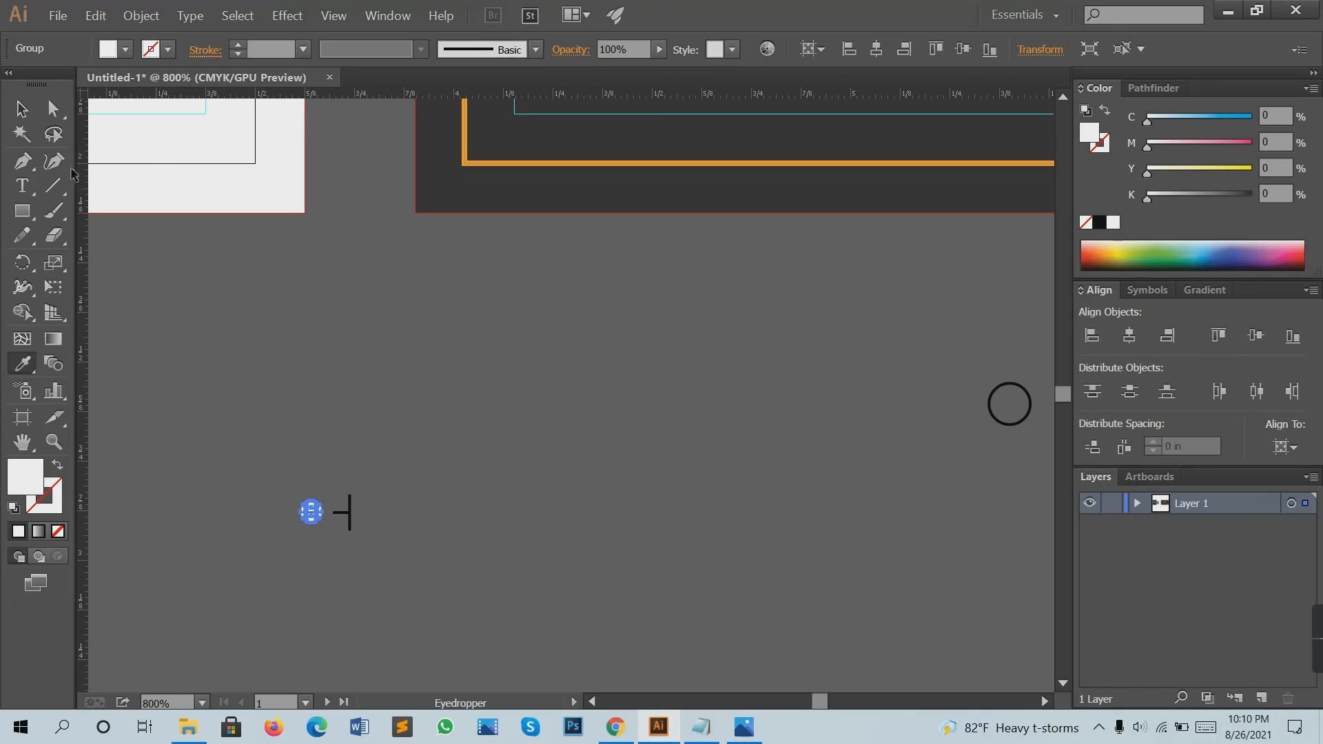
click(8, 116)
click(319, 482)
Move the globe clear of its connector line and delete the leftover connector.
drag(309, 516, 870, 244)
drag(829, 431, 596, 519)
drag(166, 658, 165, 658)
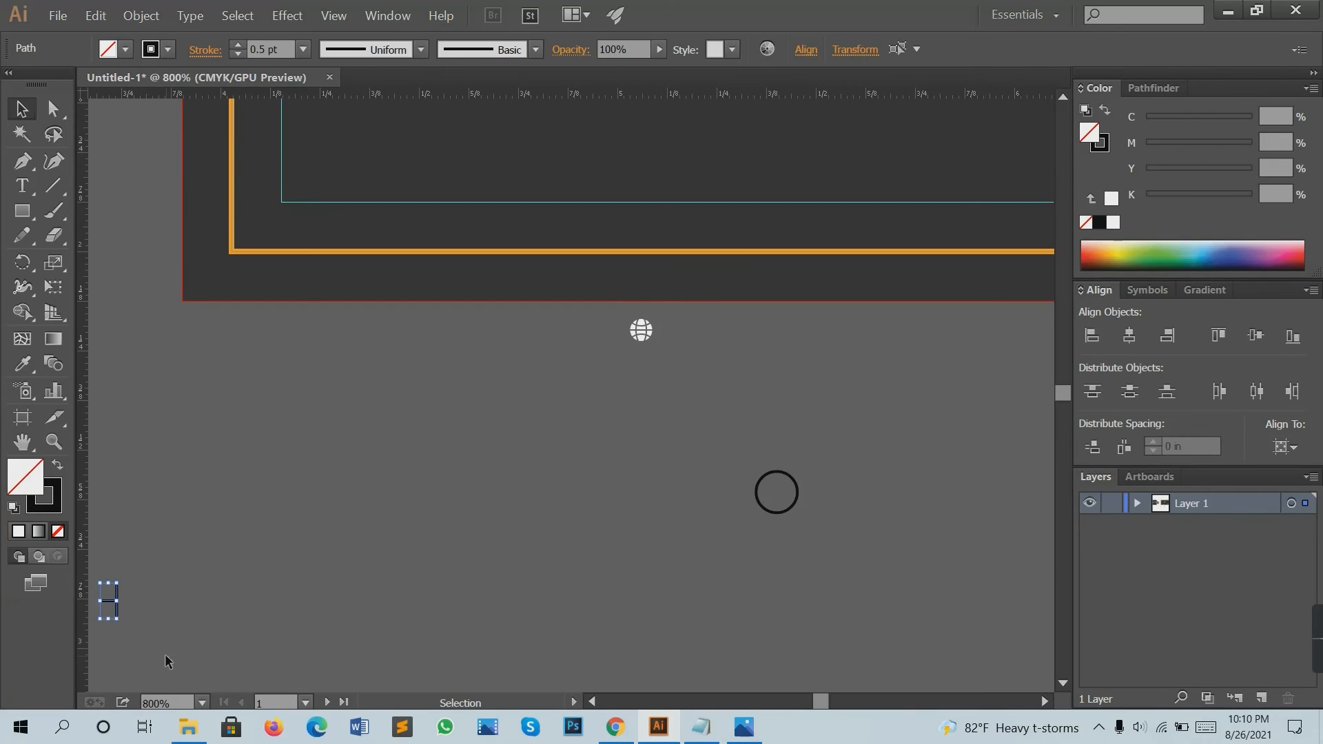
key(Delete)
Place the globe left of the back card's website text and centre the circle around it.
scroll(589, 556, down, 1)
drag(589, 556, 334, 621)
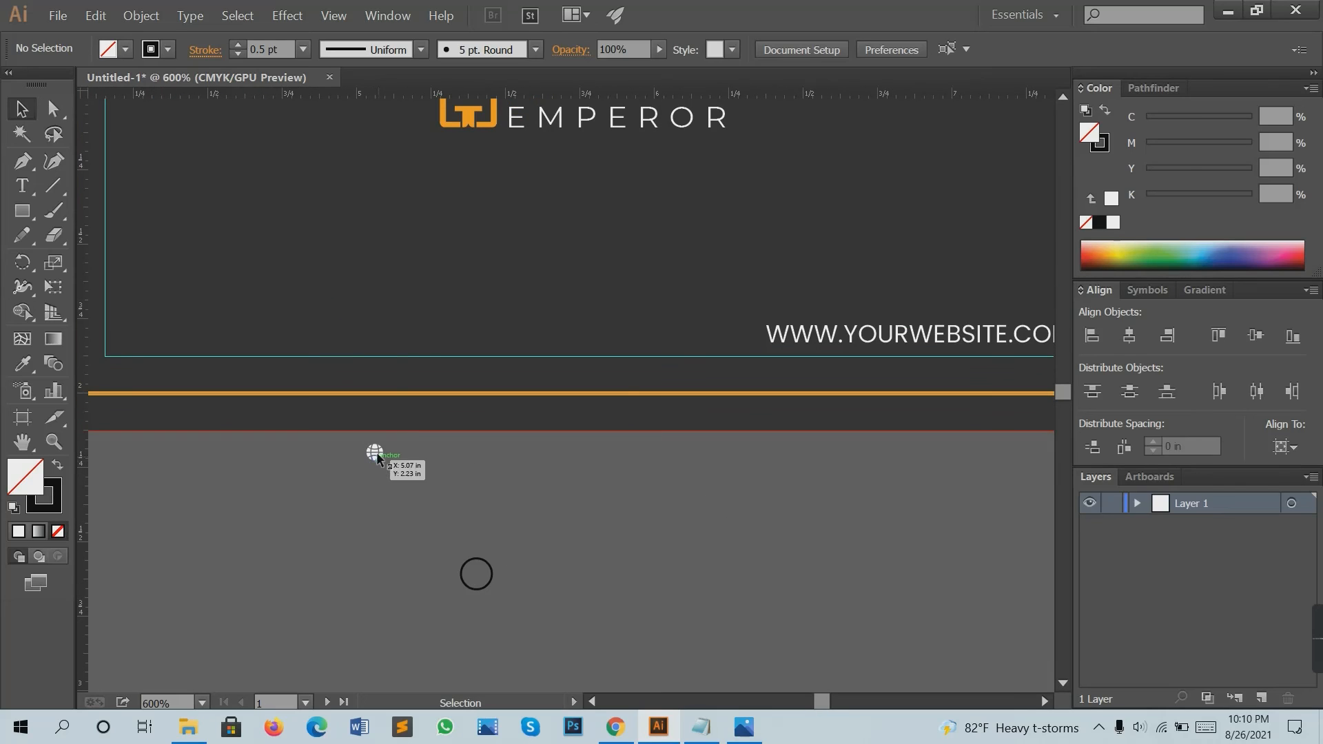
drag(377, 458, 712, 333)
click(516, 570)
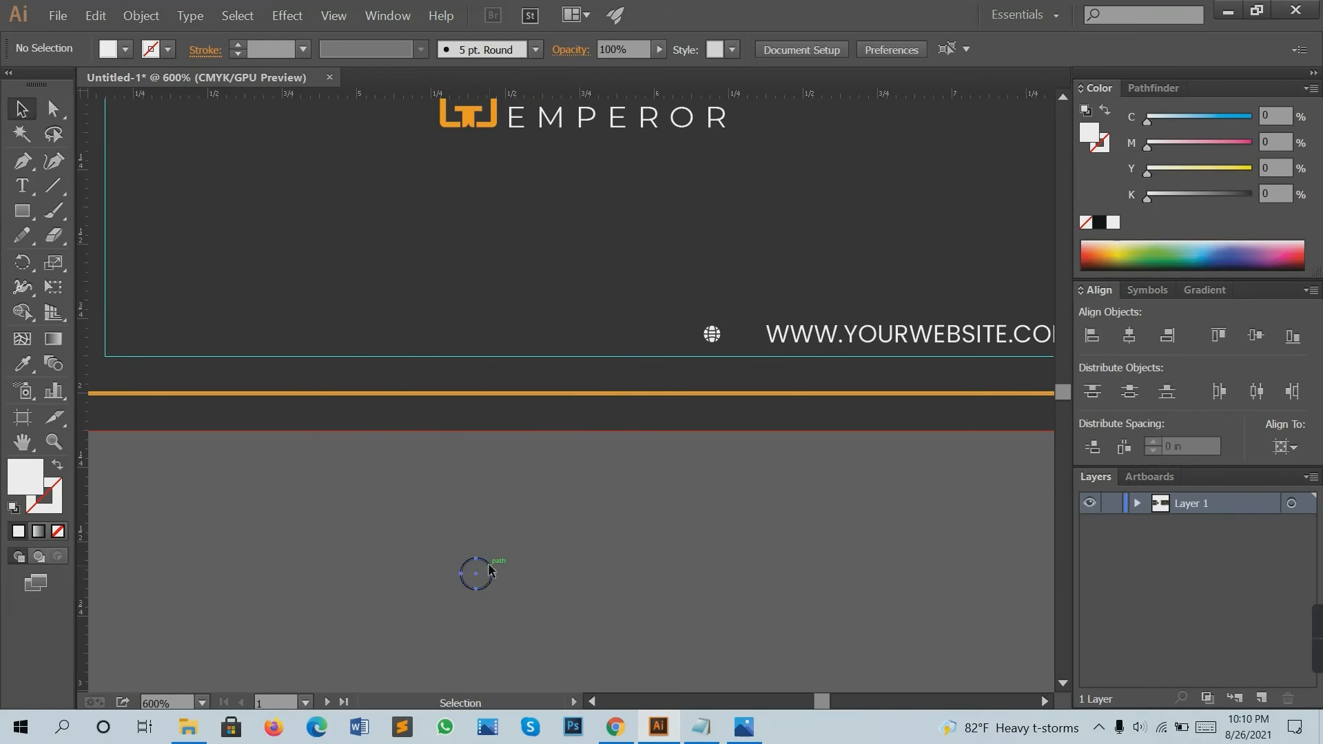
click(712, 334)
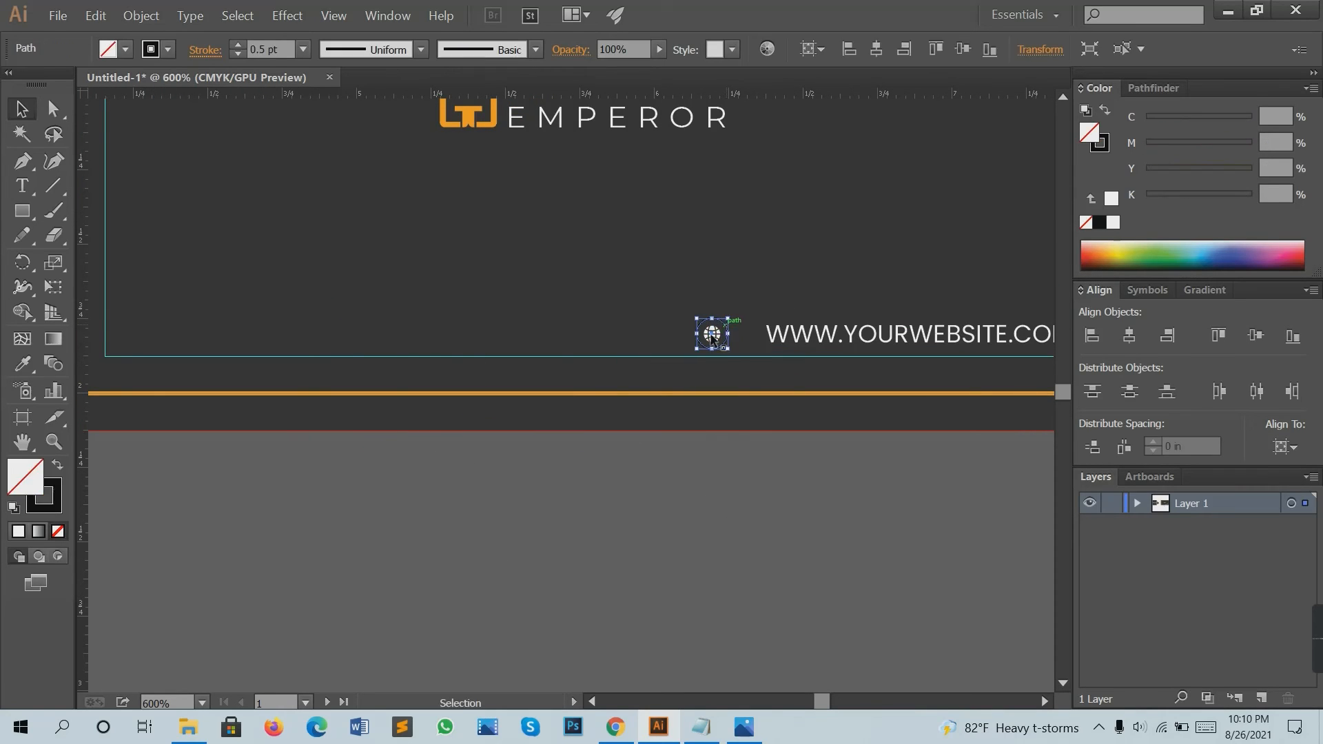
Give the circle around the globe an orange 1 pt outline sampled from the logo, without a fill.
click(58, 467)
click(22, 363)
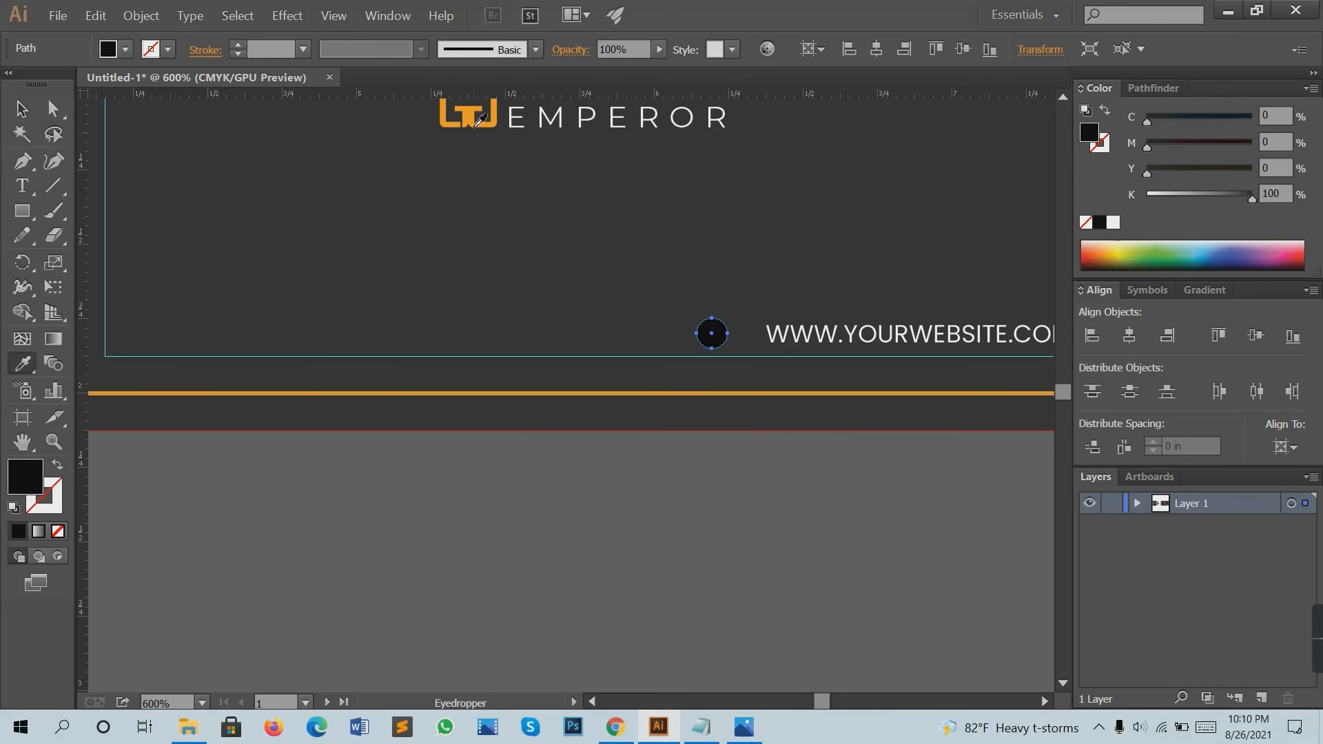
click(480, 120)
click(57, 467)
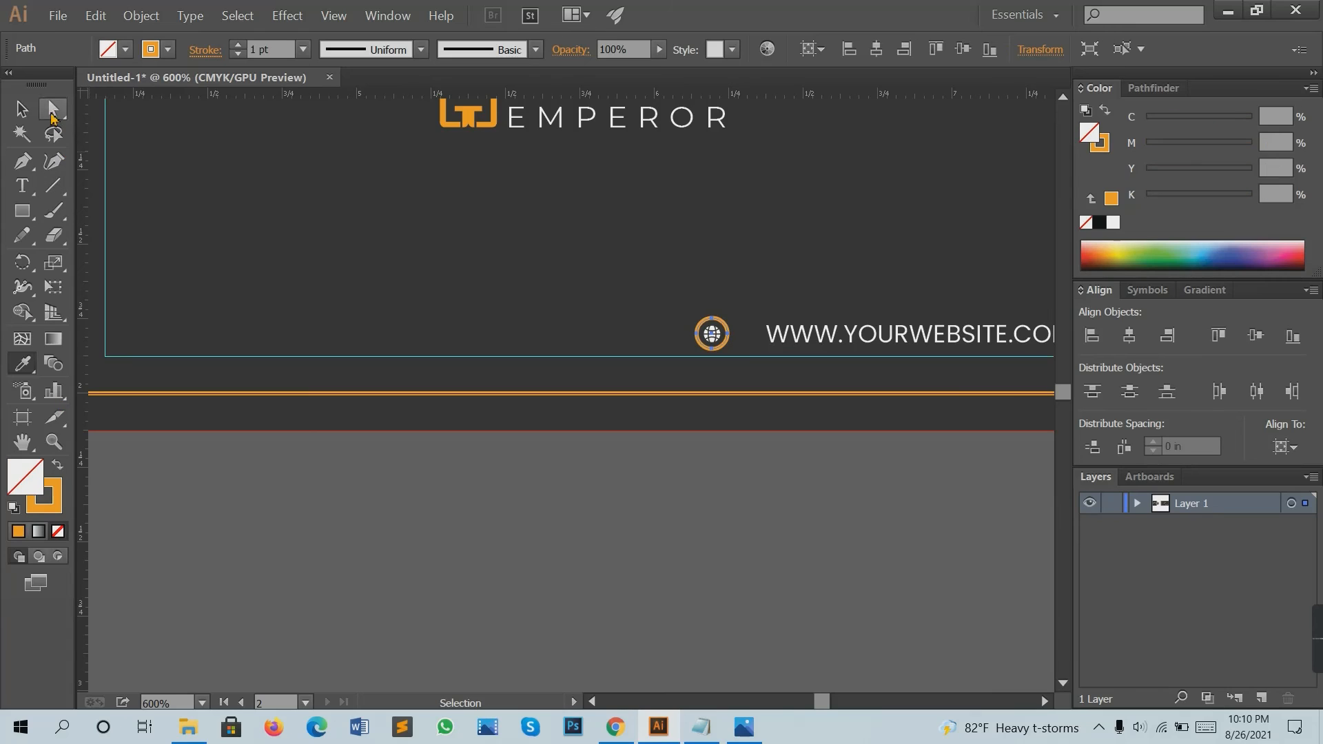
click(22, 108)
click(381, 520)
Draw a straight horizontal orange line from the circle's left side to the left edge of the back card's safe area.
scroll(710, 548, down, 1)
drag(734, 491, 785, 484)
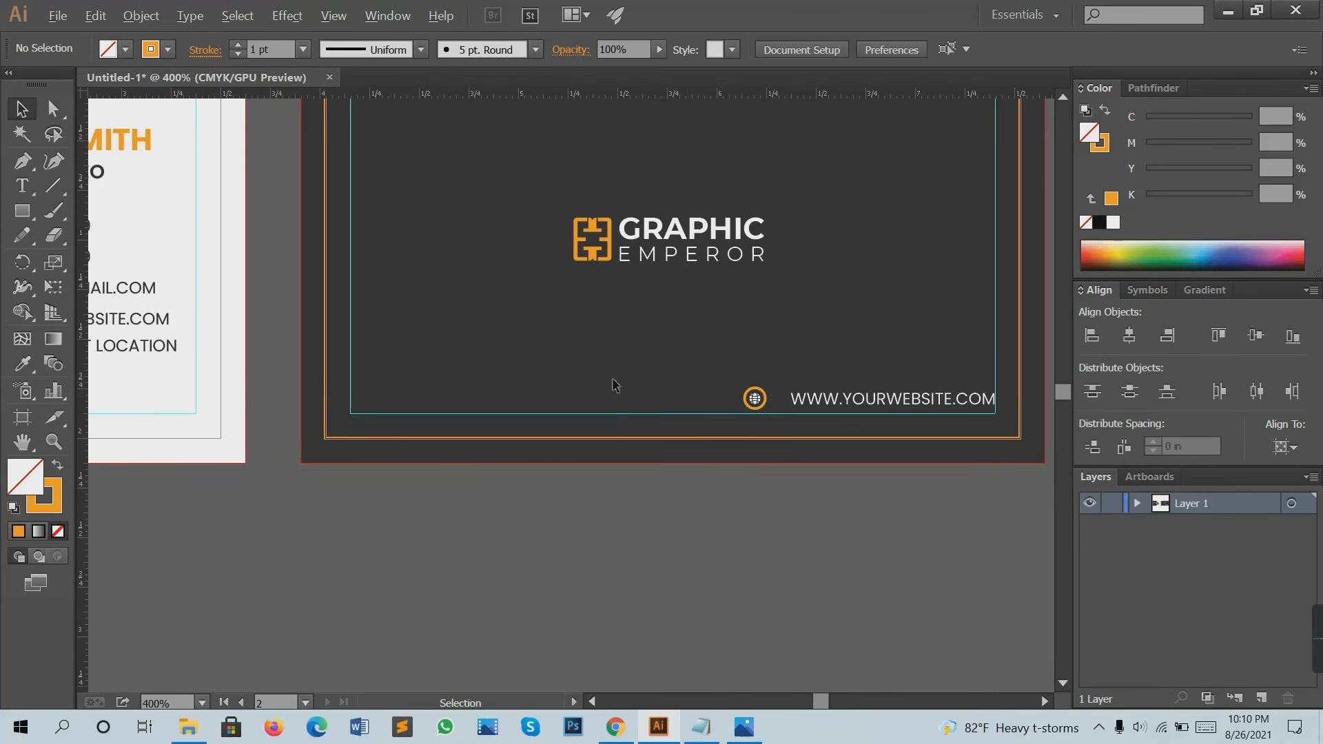
click(49, 189)
scroll(830, 469, up, 1)
drag(683, 460, 867, 446)
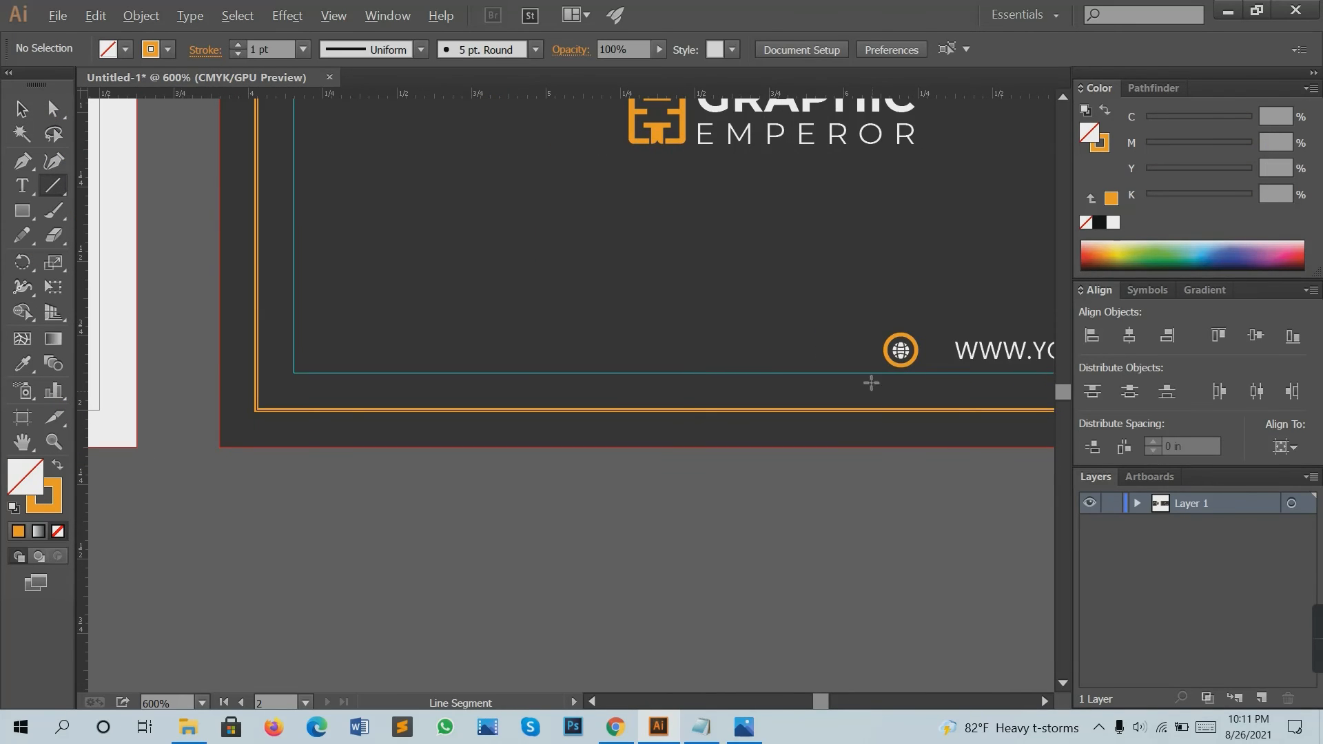
drag(882, 349, 663, 357)
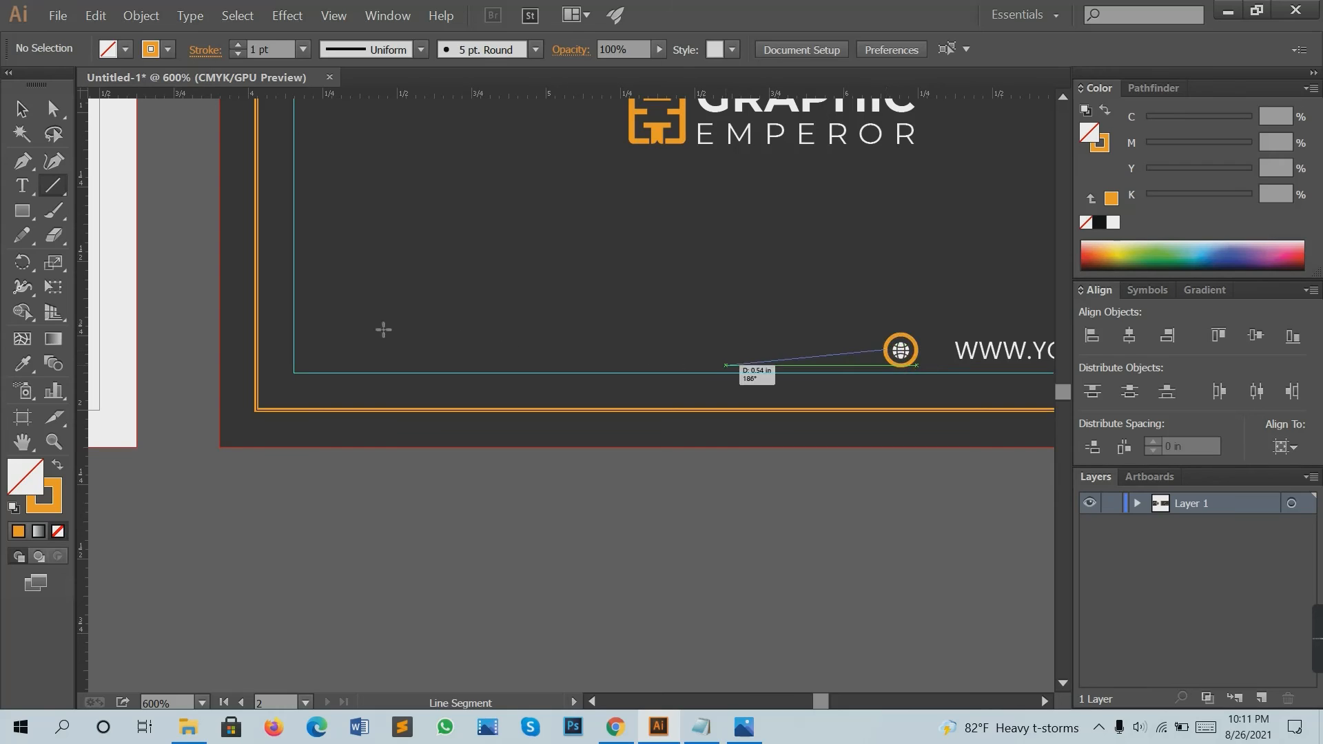
drag(383, 329, 288, 314)
click(22, 109)
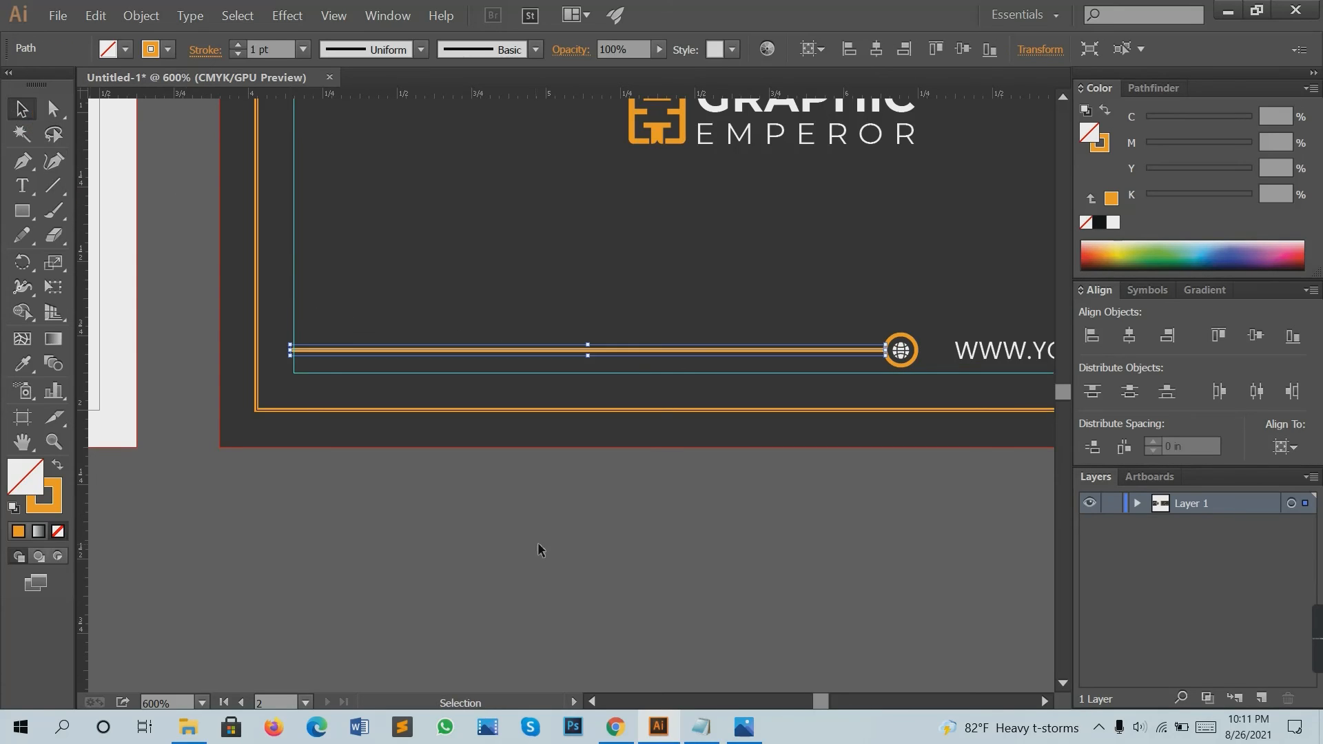
click(540, 549)
Shift the website text slightly towards the globe and nudge the line, icon and text together to the right into the safe area.
scroll(906, 443, down, 2)
drag(877, 454, 596, 428)
scroll(660, 371, up, 2)
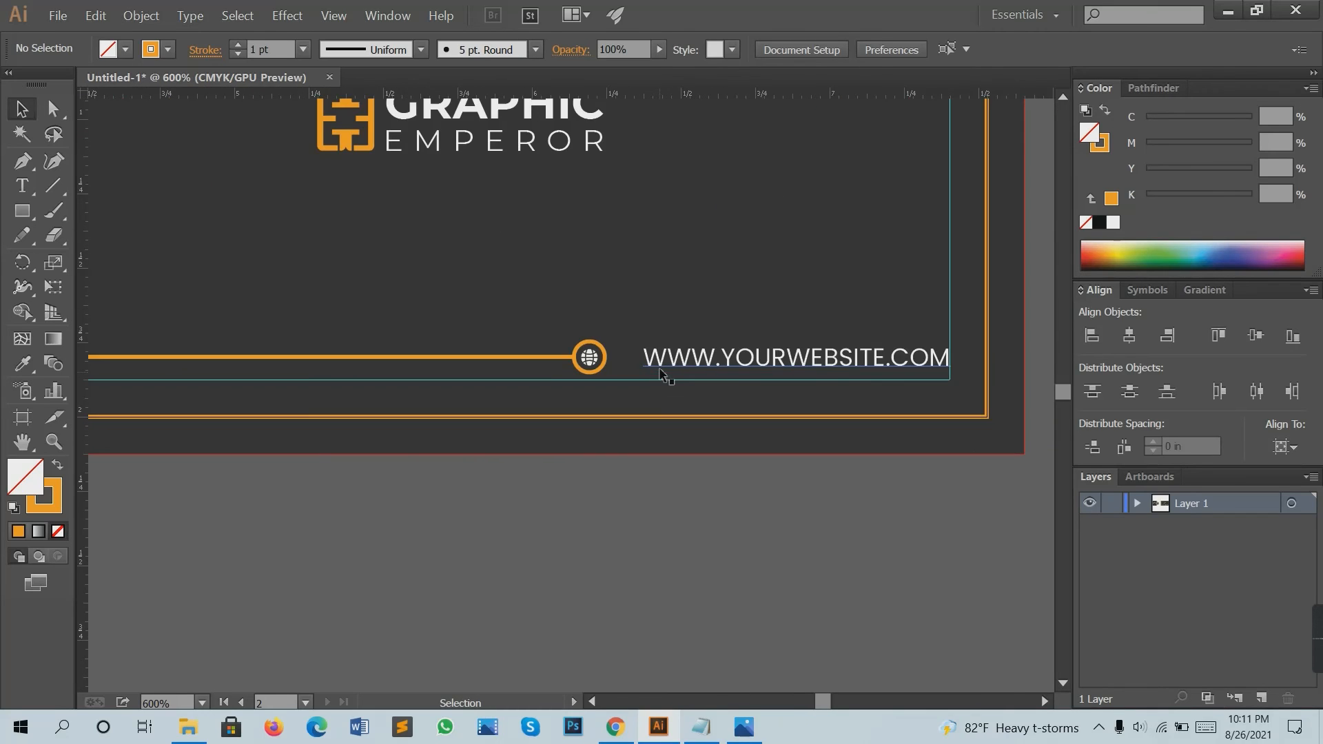
drag(664, 363, 652, 359)
click(578, 342)
drag(556, 315, 699, 365)
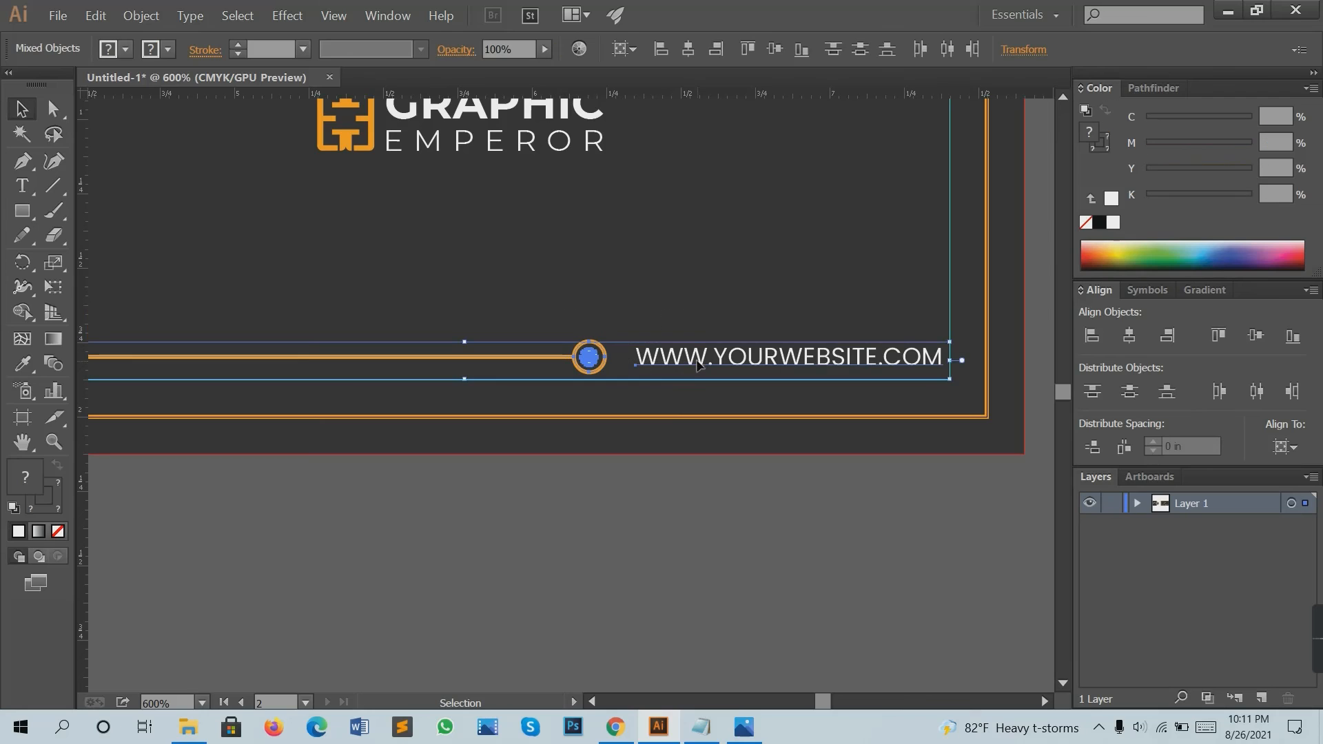
key(Right)
click(721, 496)
Expand the stroke of the back card's orange border rectangle into a filled shape.
scroll(524, 436, down, 1)
drag(492, 423, 695, 372)
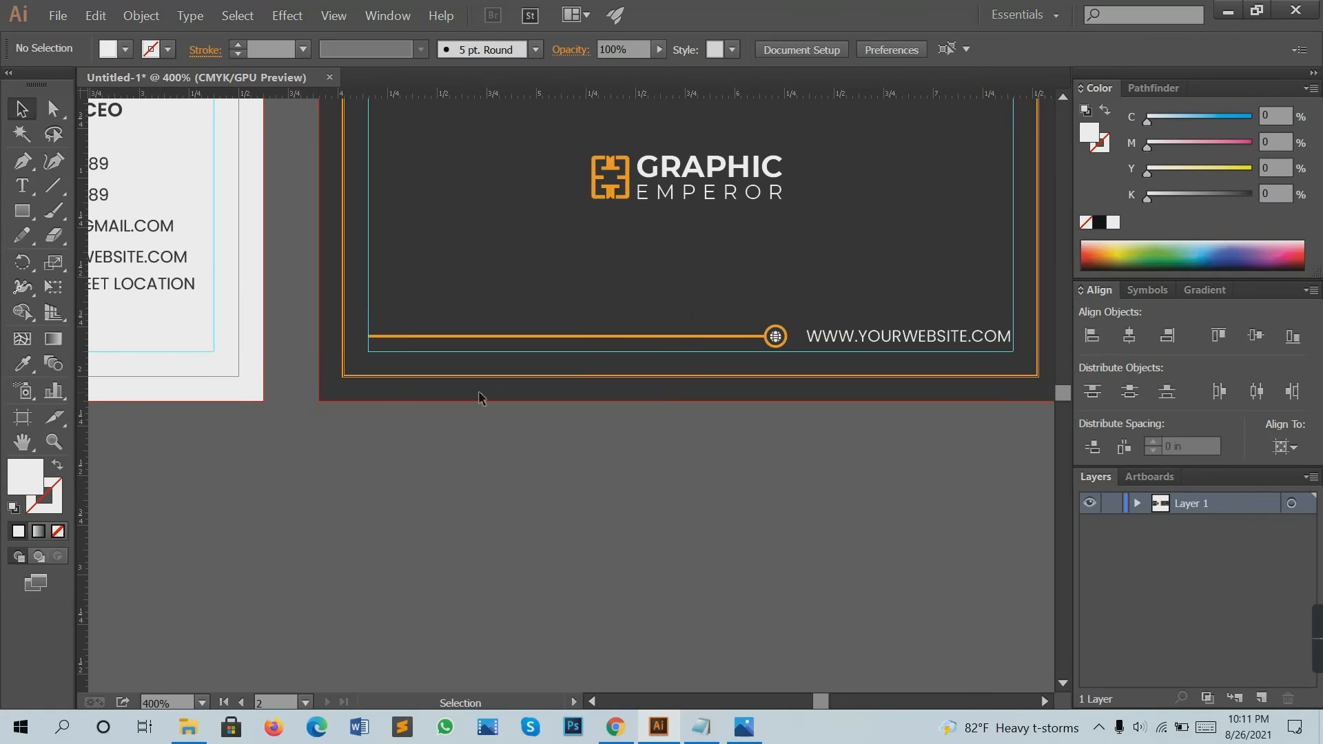
scroll(393, 337, down, 1)
drag(361, 370, 361, 375)
scroll(362, 375, up, 3)
click(315, 413)
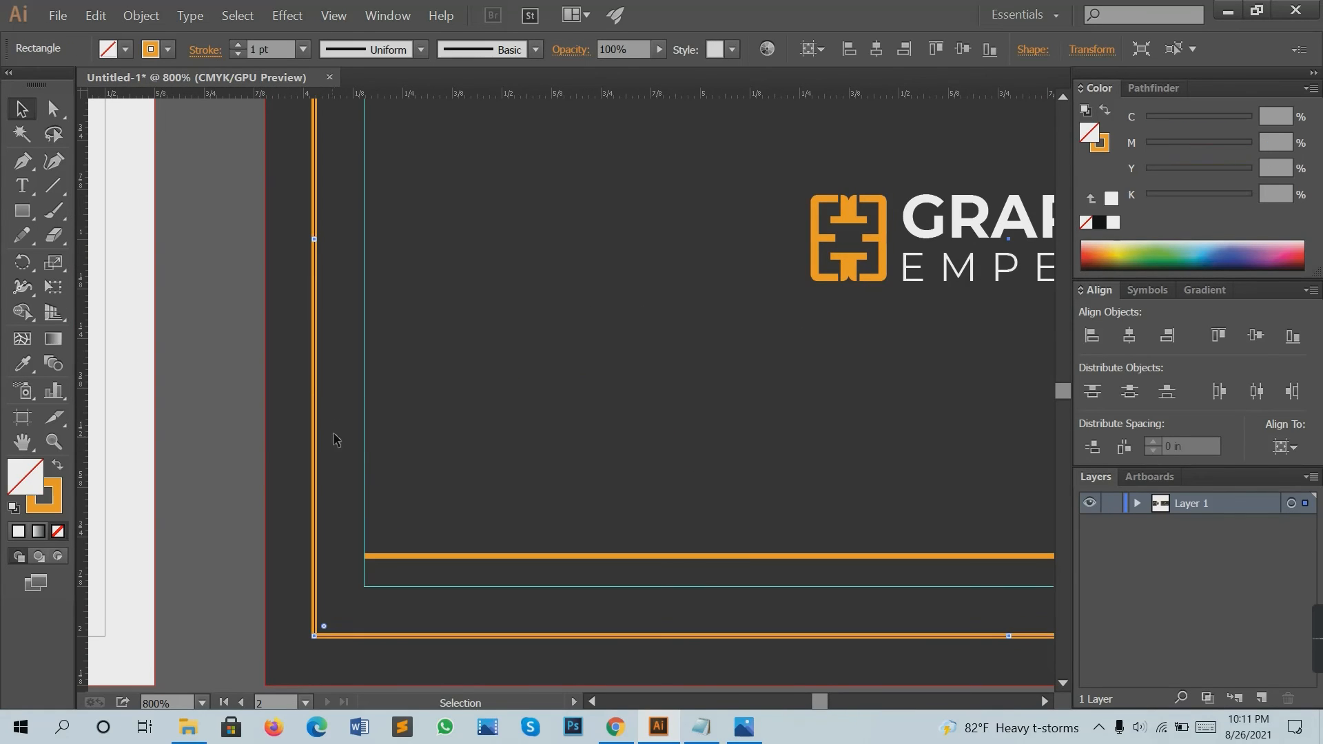
click(140, 15)
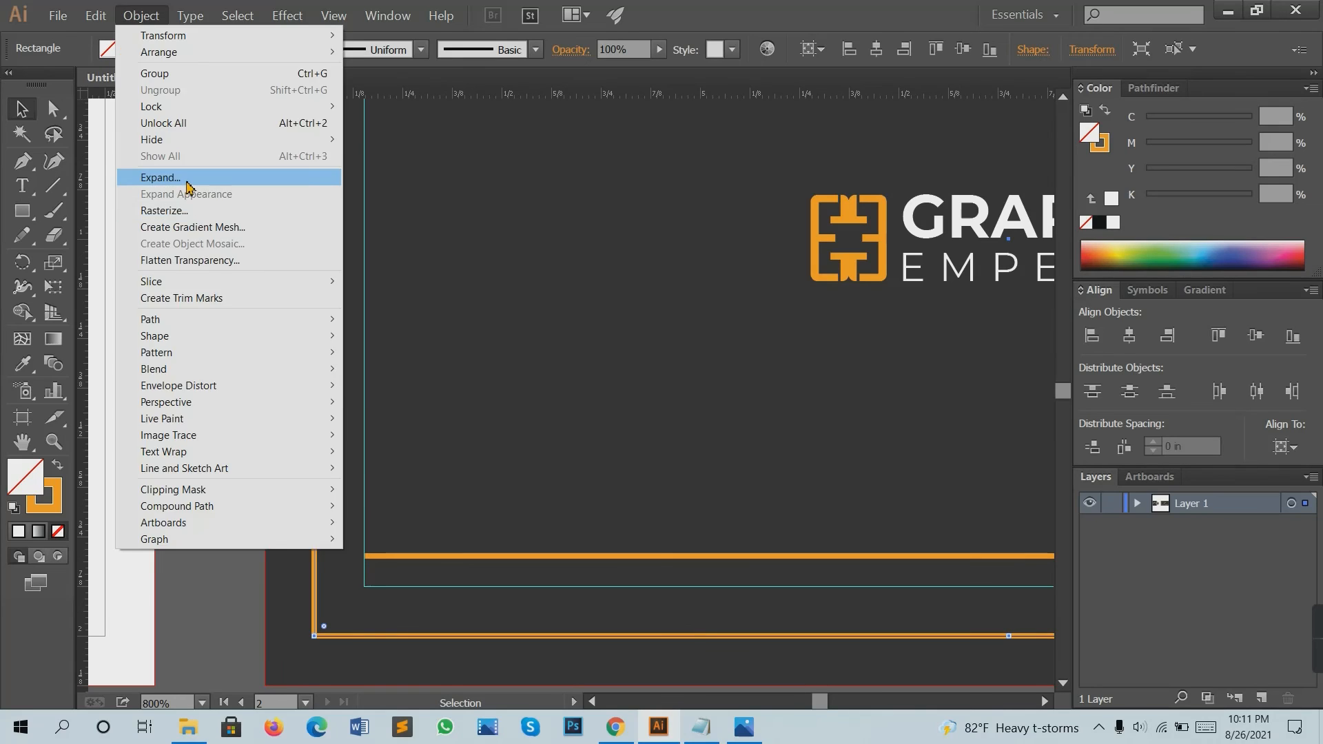
click(221, 177)
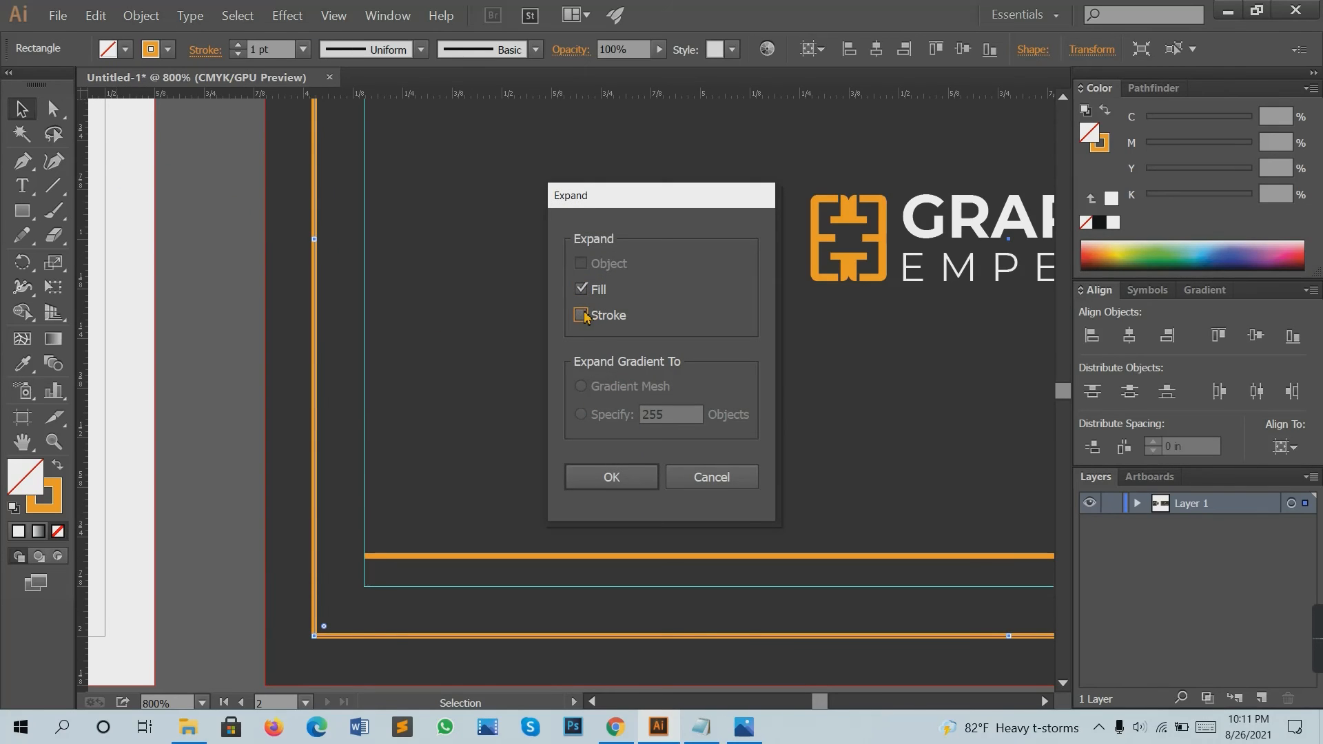
click(613, 477)
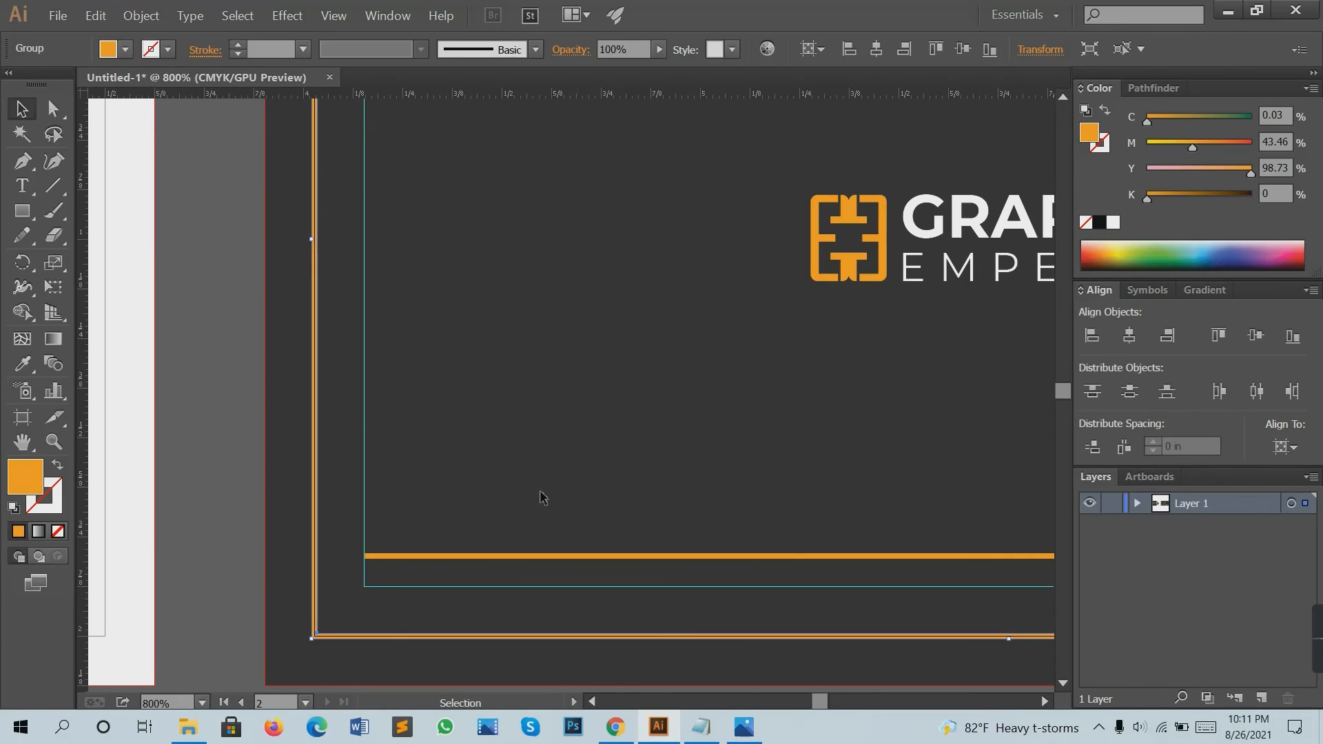
Draw two short horizontal lines across the left side of the back card's border, one at the orange website line and one above it.
scroll(494, 498, down, 1)
scroll(493, 498, down, 1)
drag(423, 433, 287, 397)
click(383, 543)
scroll(299, 384, up, 1)
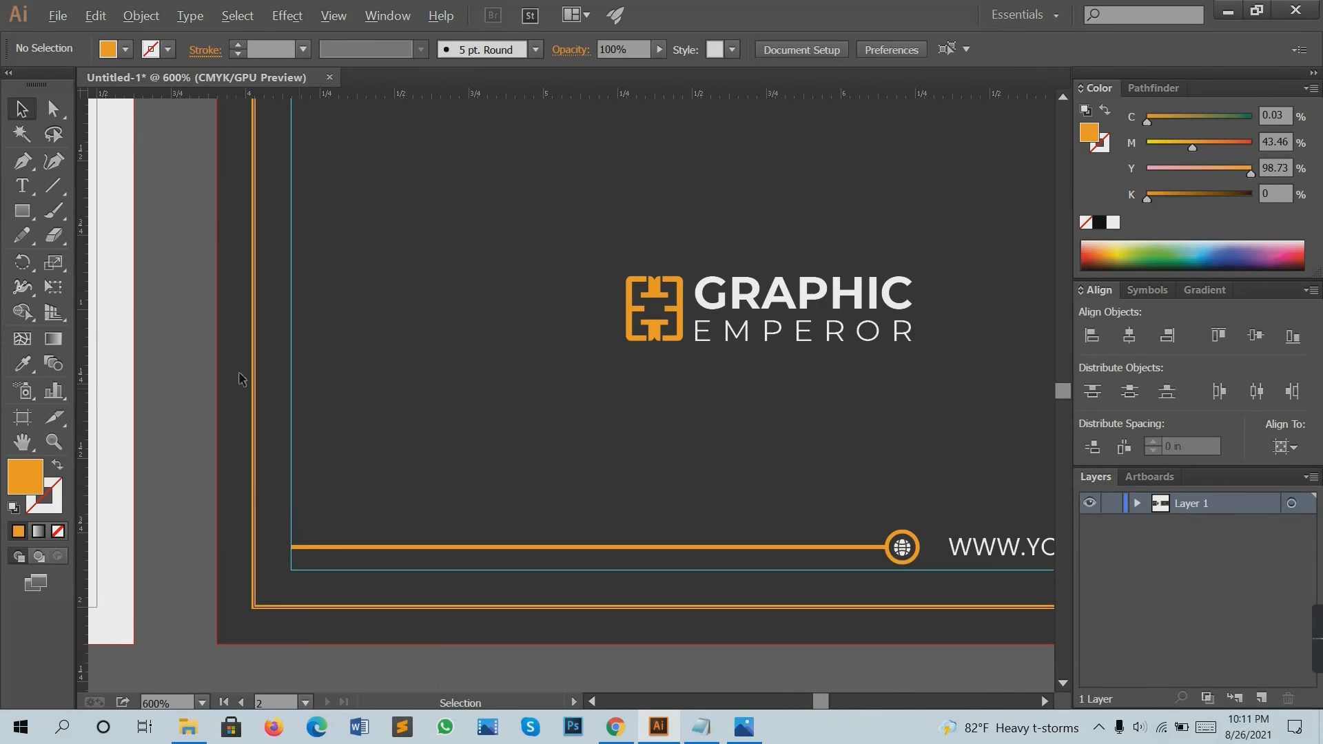
click(53, 186)
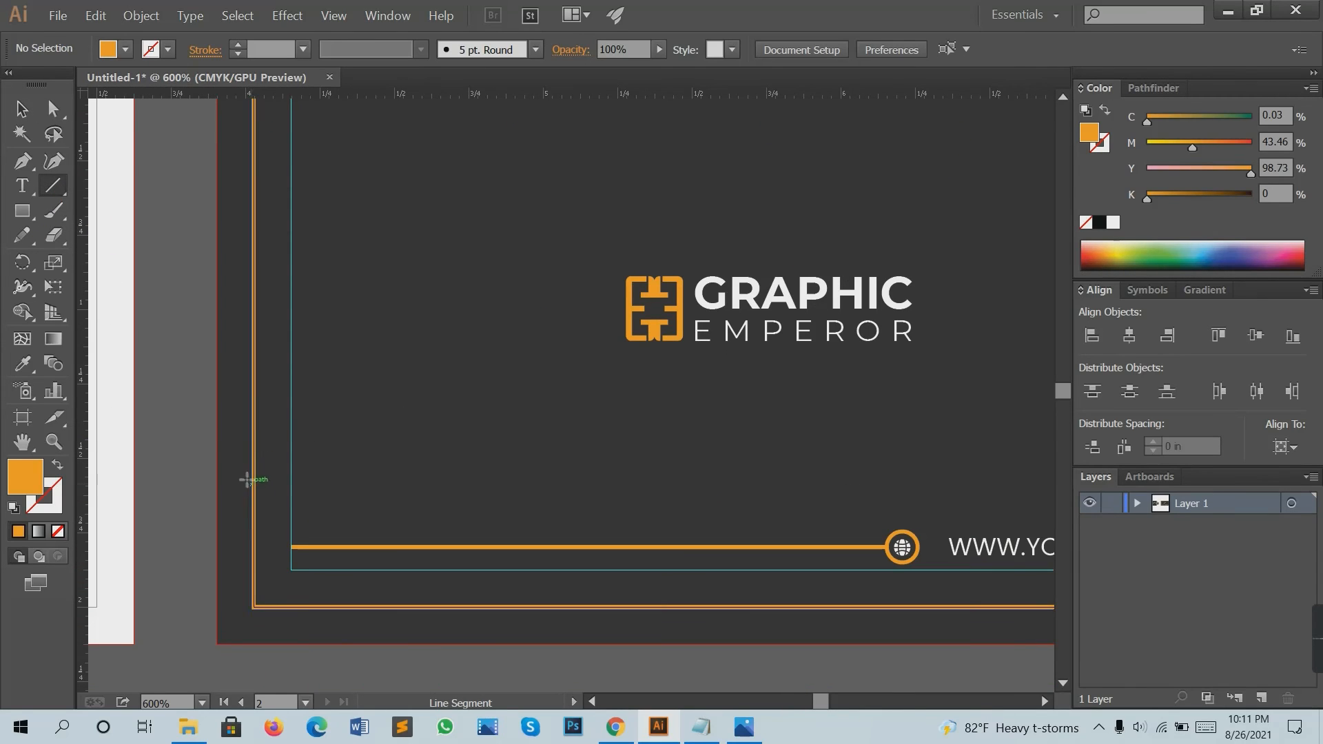
drag(249, 480, 342, 480)
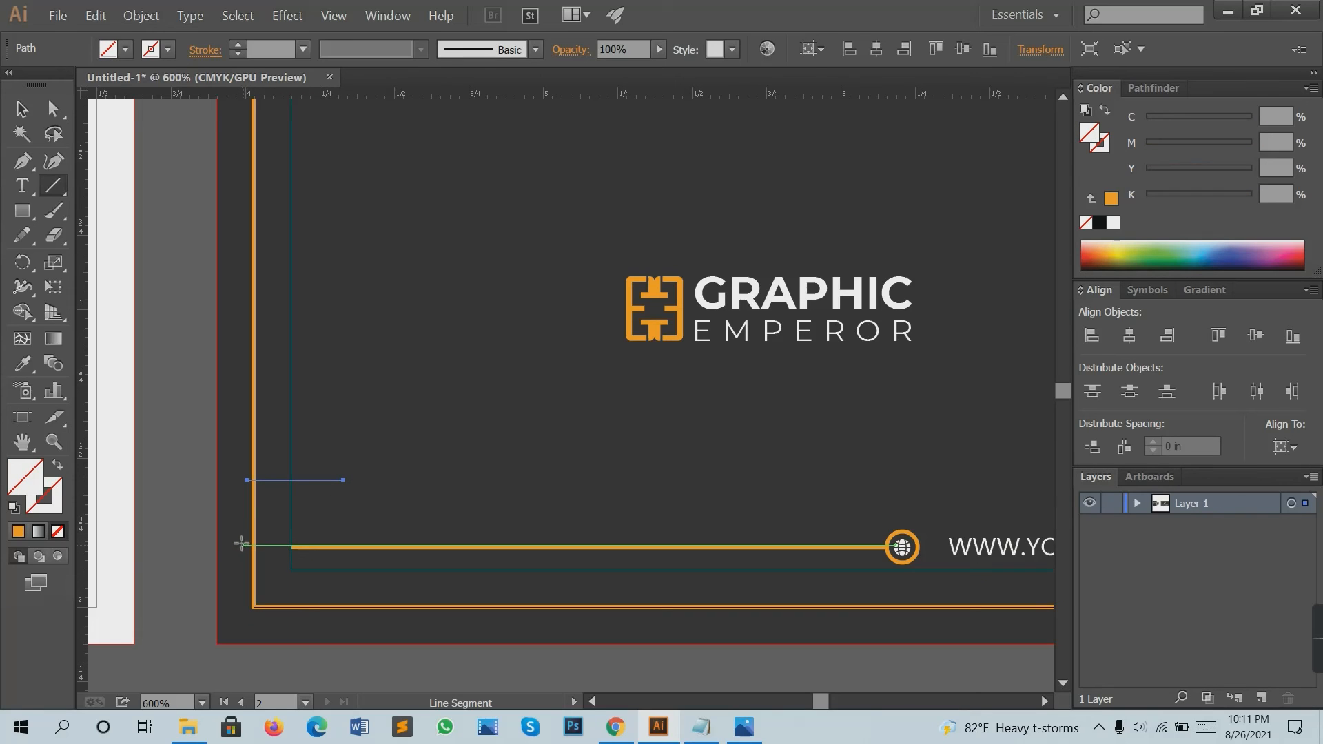
drag(242, 544, 318, 545)
Remove the left border segment between the two short lines with the Shape Builder tool.
key(v)
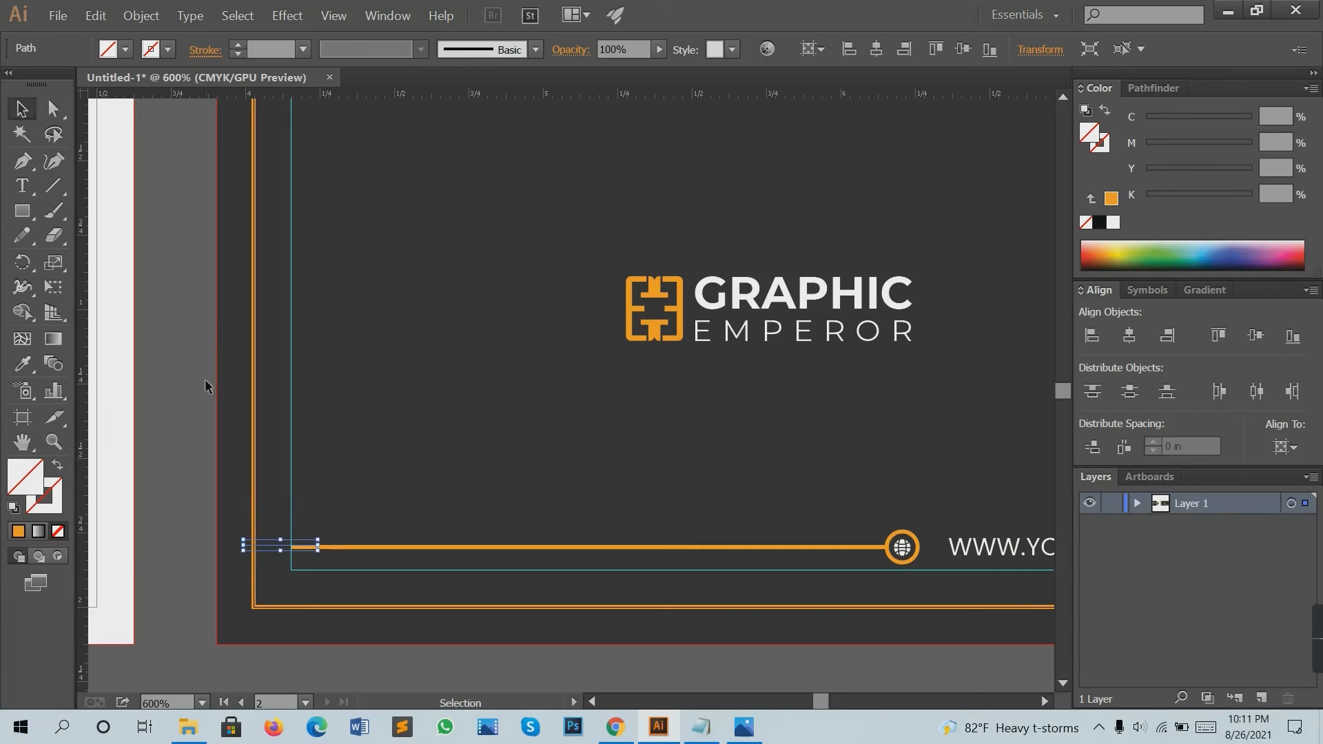
drag(210, 412, 289, 566)
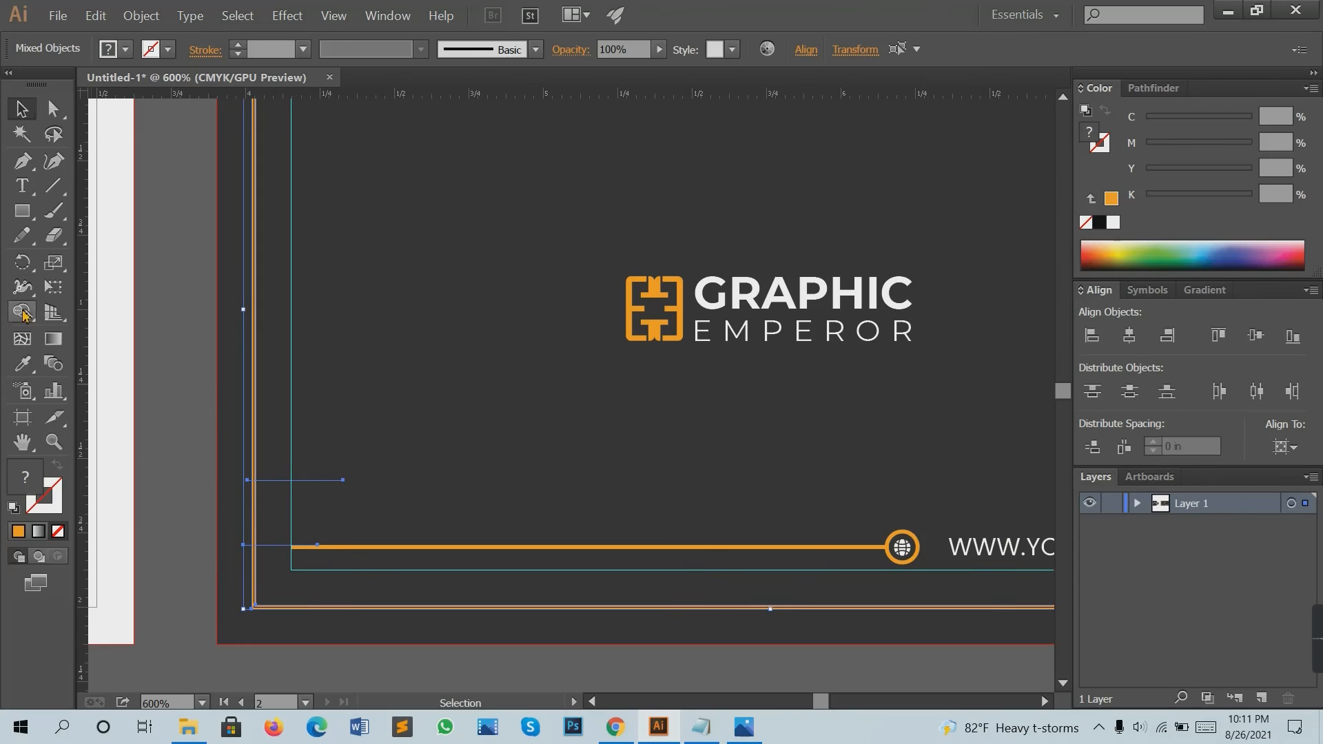
click(23, 312)
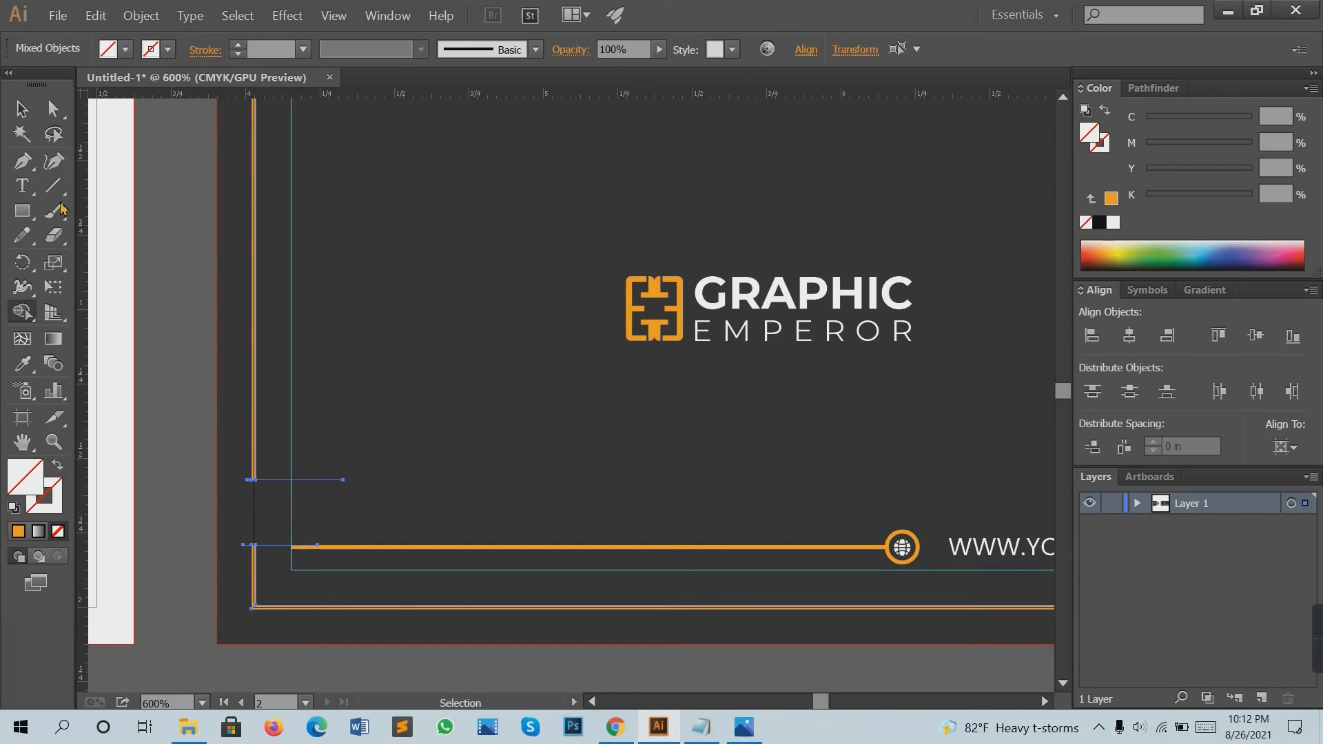
Delete the two short cutting lines left across the back card's border.
click(20, 116)
click(263, 448)
scroll(270, 476, up, 1)
drag(274, 520, 288, 464)
drag(276, 398, 298, 550)
key(Delete)
Extend the left end of the orange website line to meet the cut end of the border.
scroll(271, 519, up, 4)
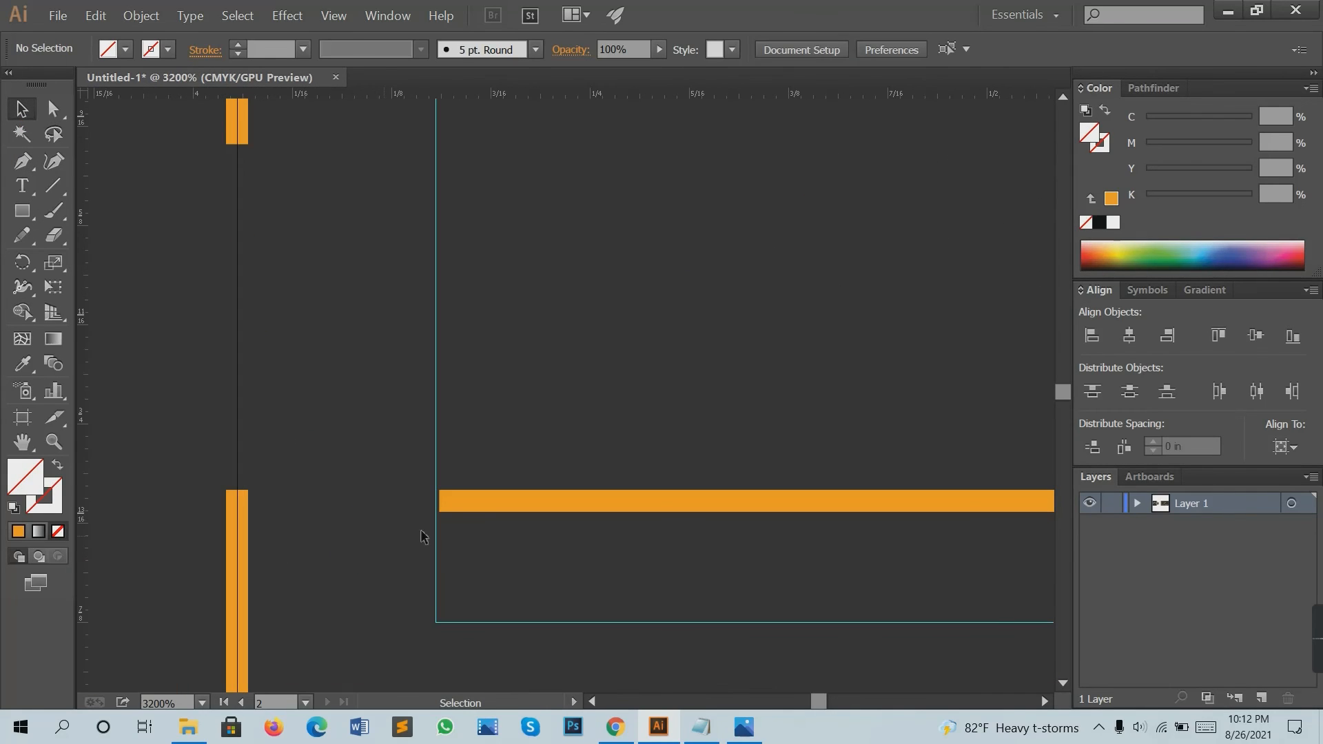
click(442, 504)
drag(439, 501, 238, 499)
click(292, 445)
Hide the guides on both cards.
scroll(293, 446, down, 8)
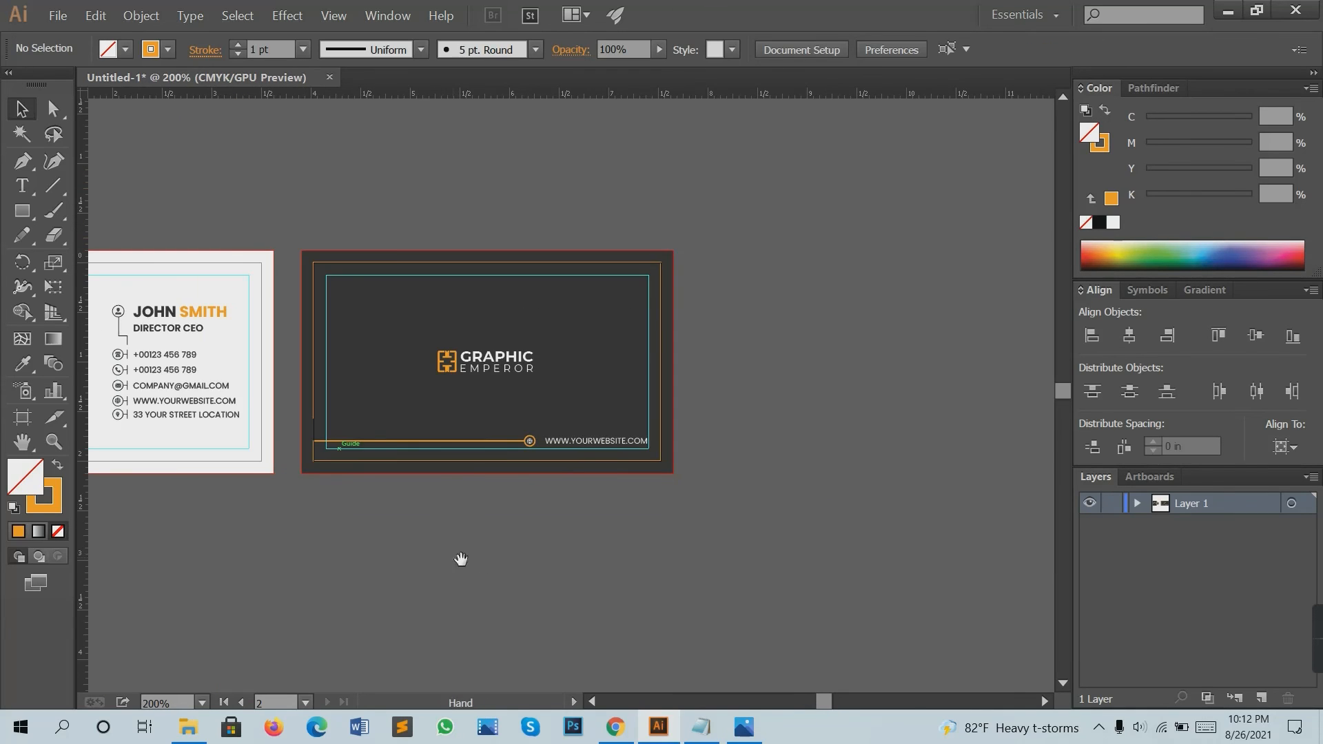
scroll(731, 461, left, 5)
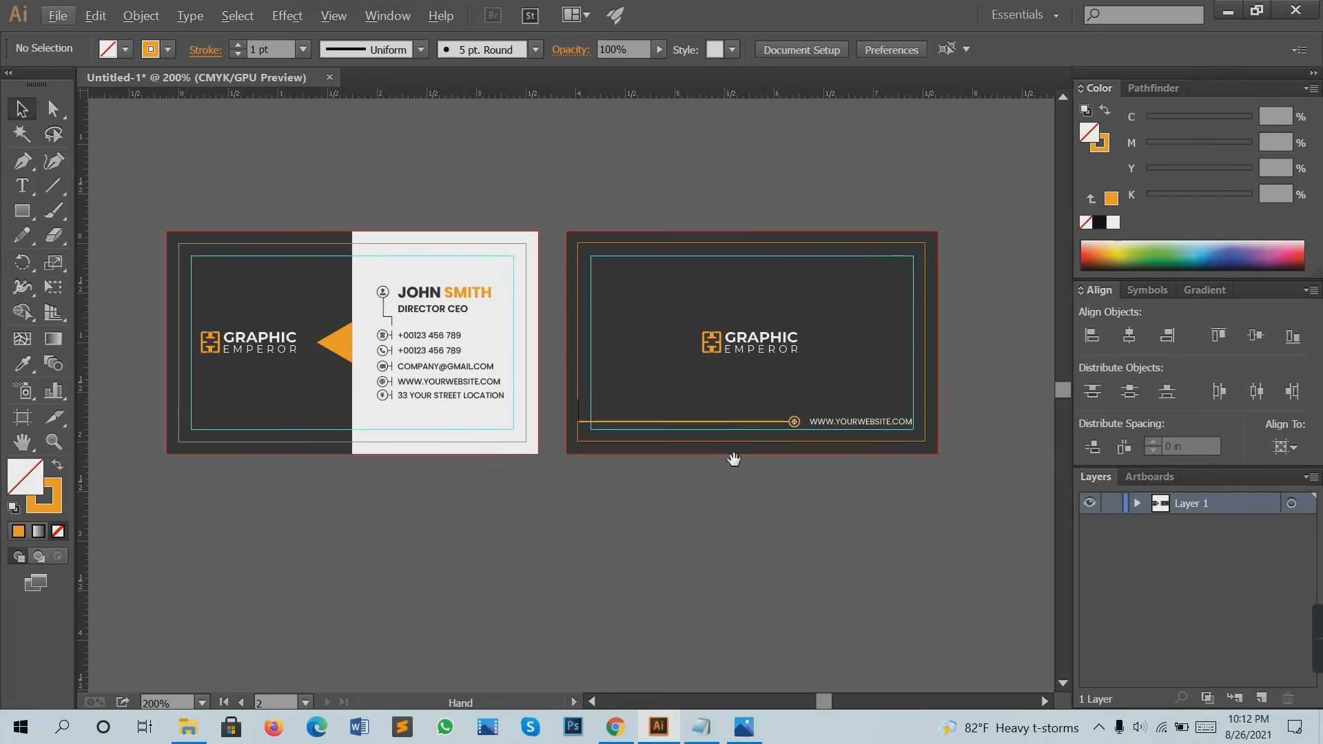
scroll(813, 390, up, 1)
scroll(827, 403, down, 1)
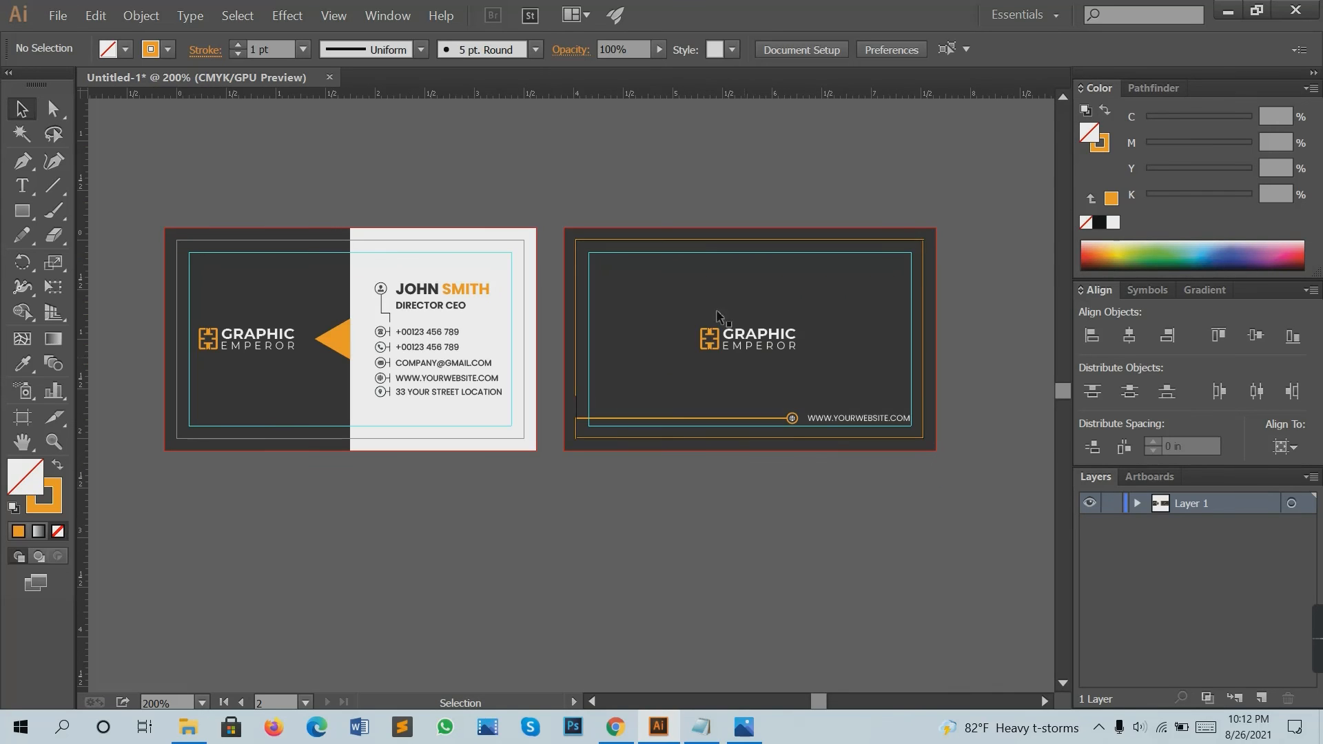
right_click(656, 254)
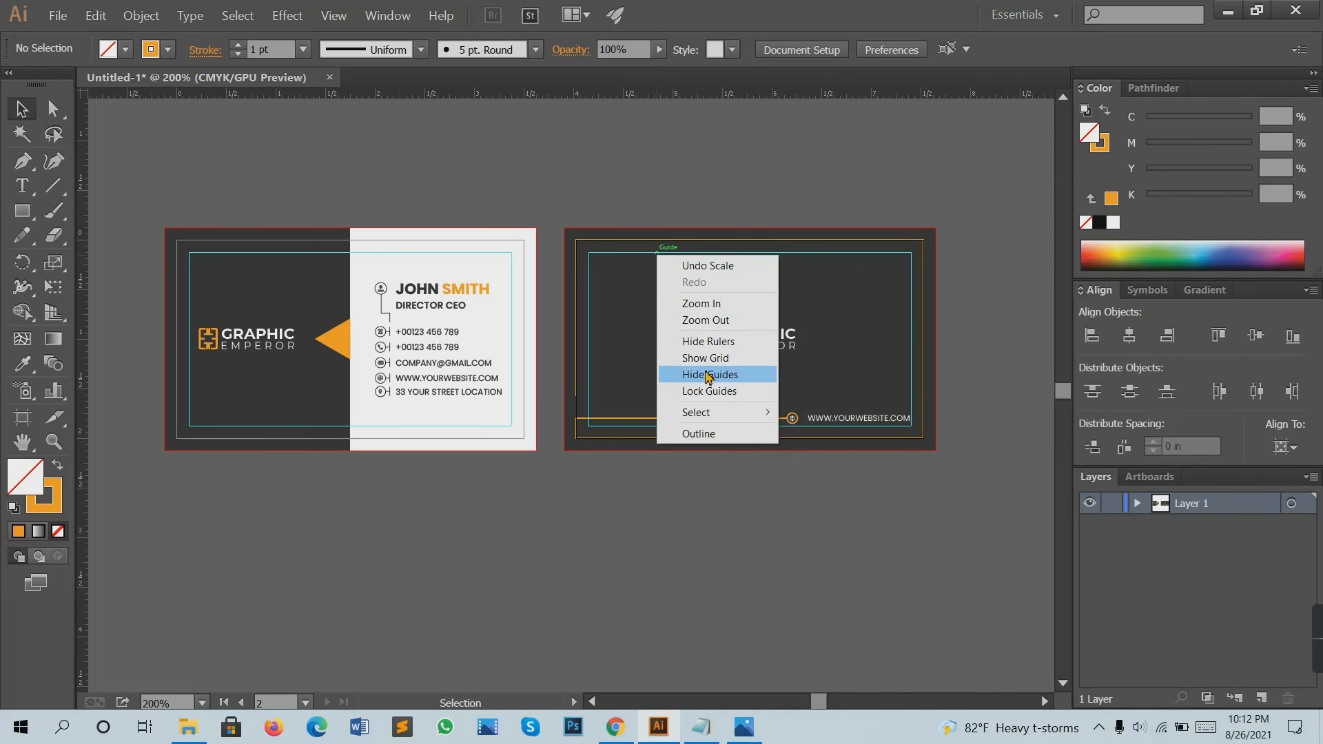
click(713, 376)
scroll(697, 459, down, 1)
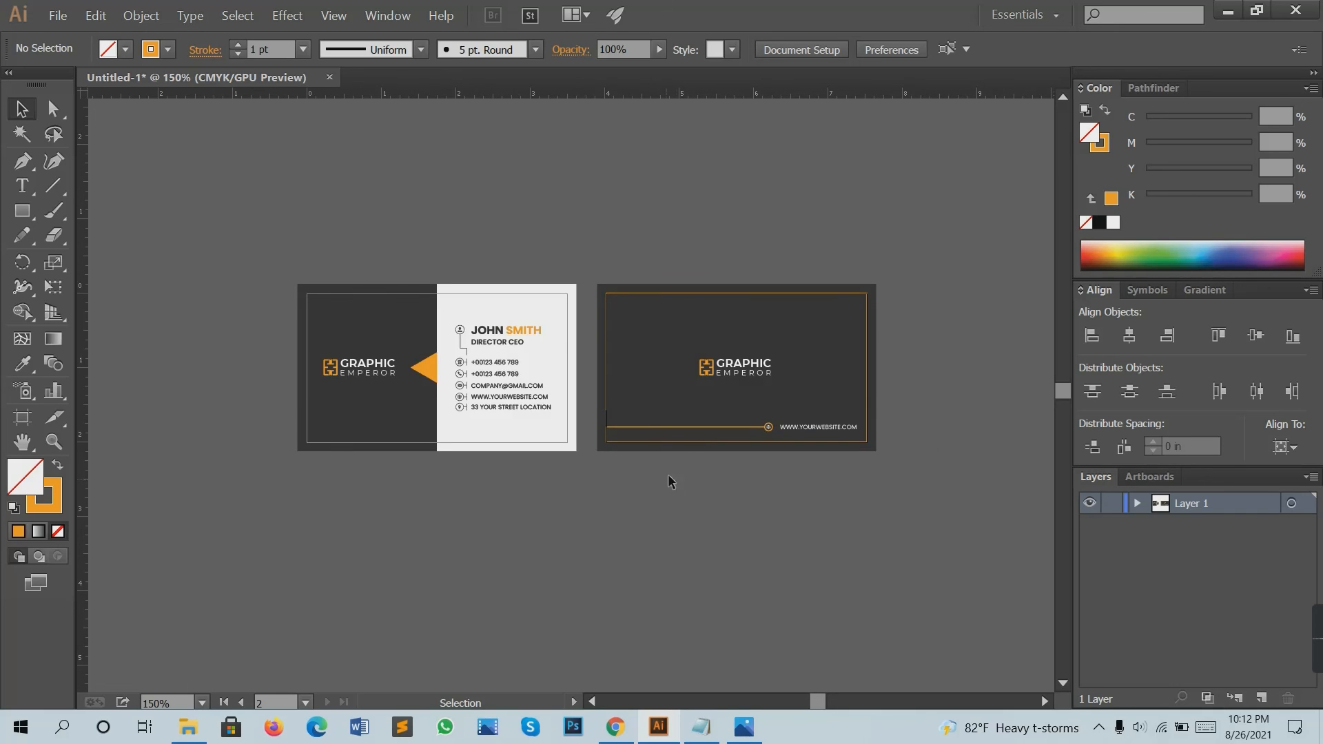
Set the fill colour of the front card's contact detail text to 333333.
scroll(800, 462, up, 1)
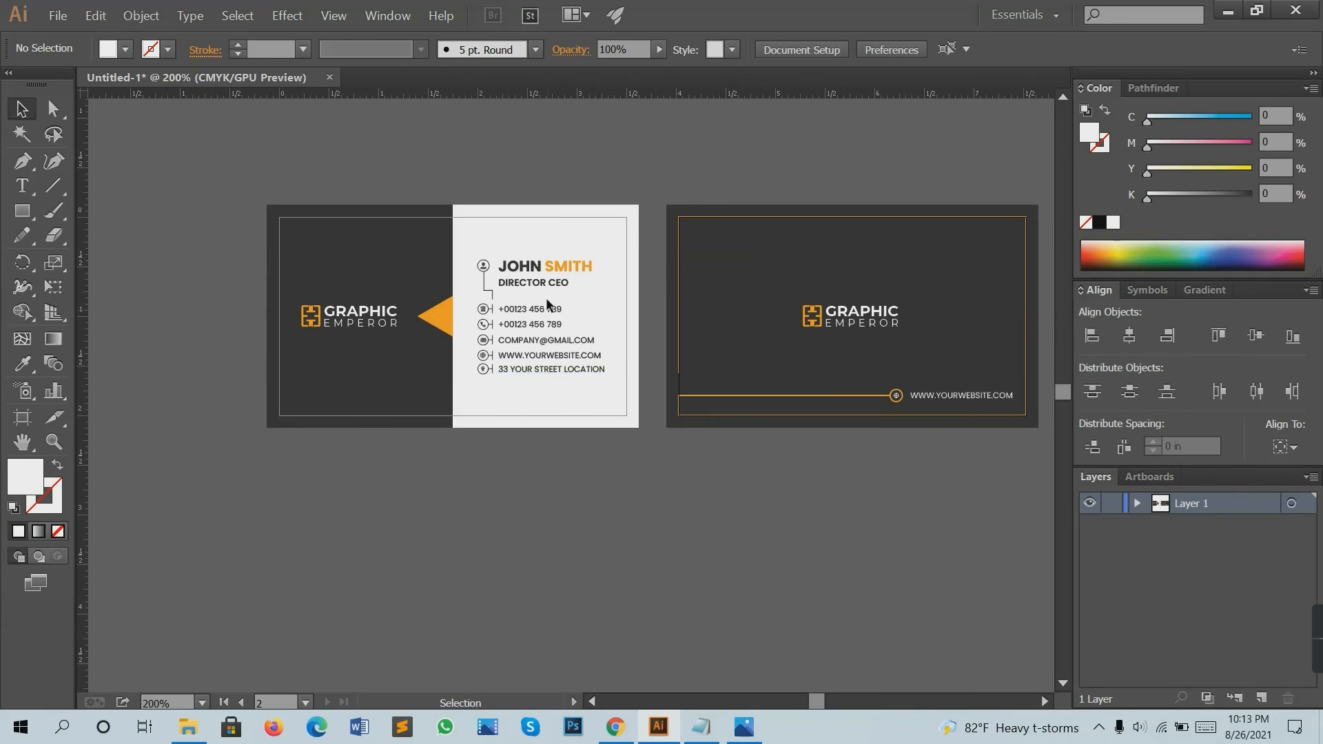
scroll(546, 297, up, 2)
drag(516, 295, 605, 466)
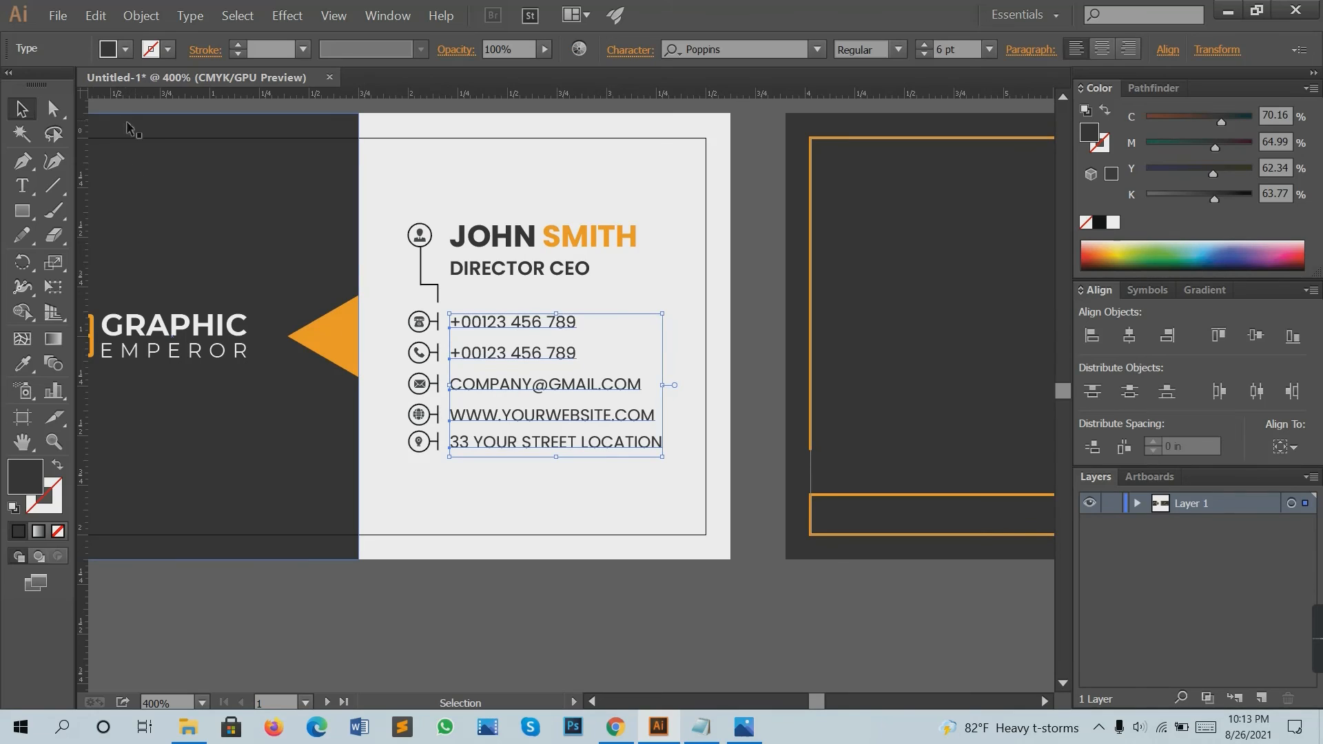
double_click(28, 485)
text(333333)
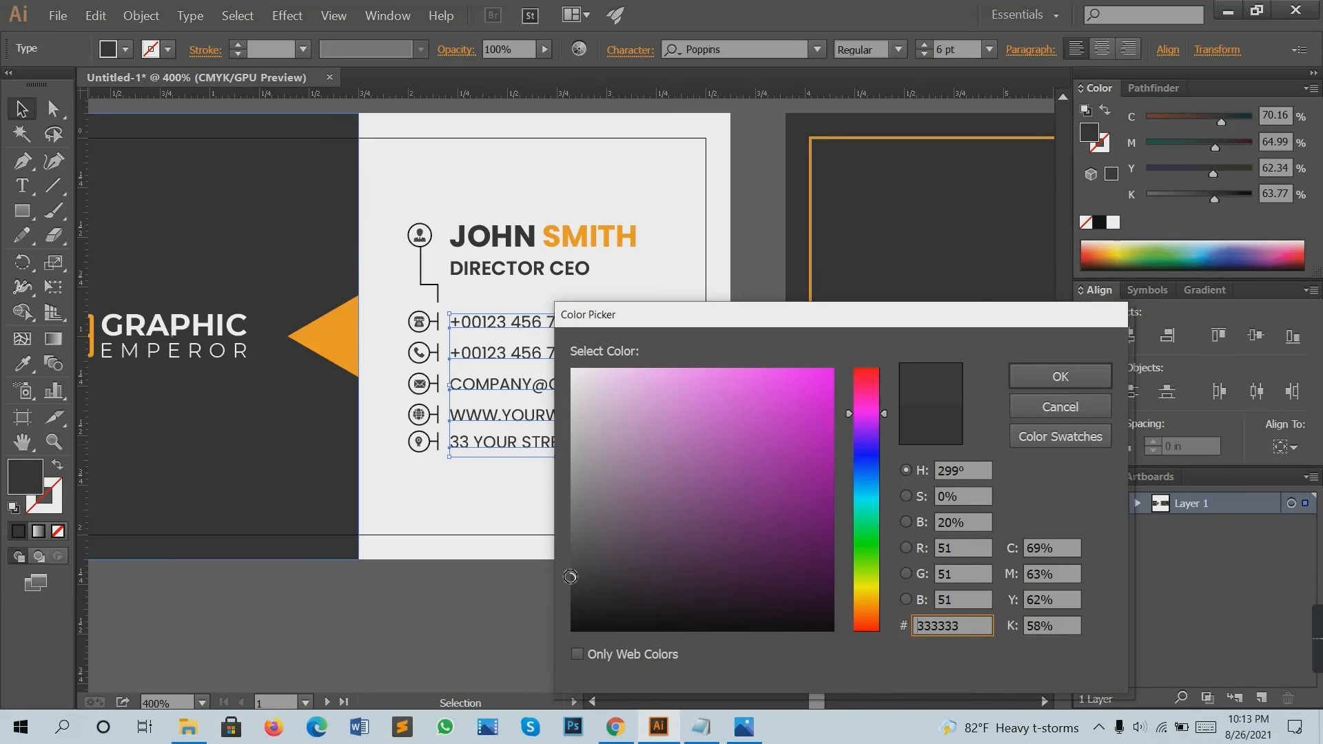
click(1059, 376)
click(604, 517)
Ungroup the telephone icon beside the first phone number on the front card.
scroll(438, 316, up, 1)
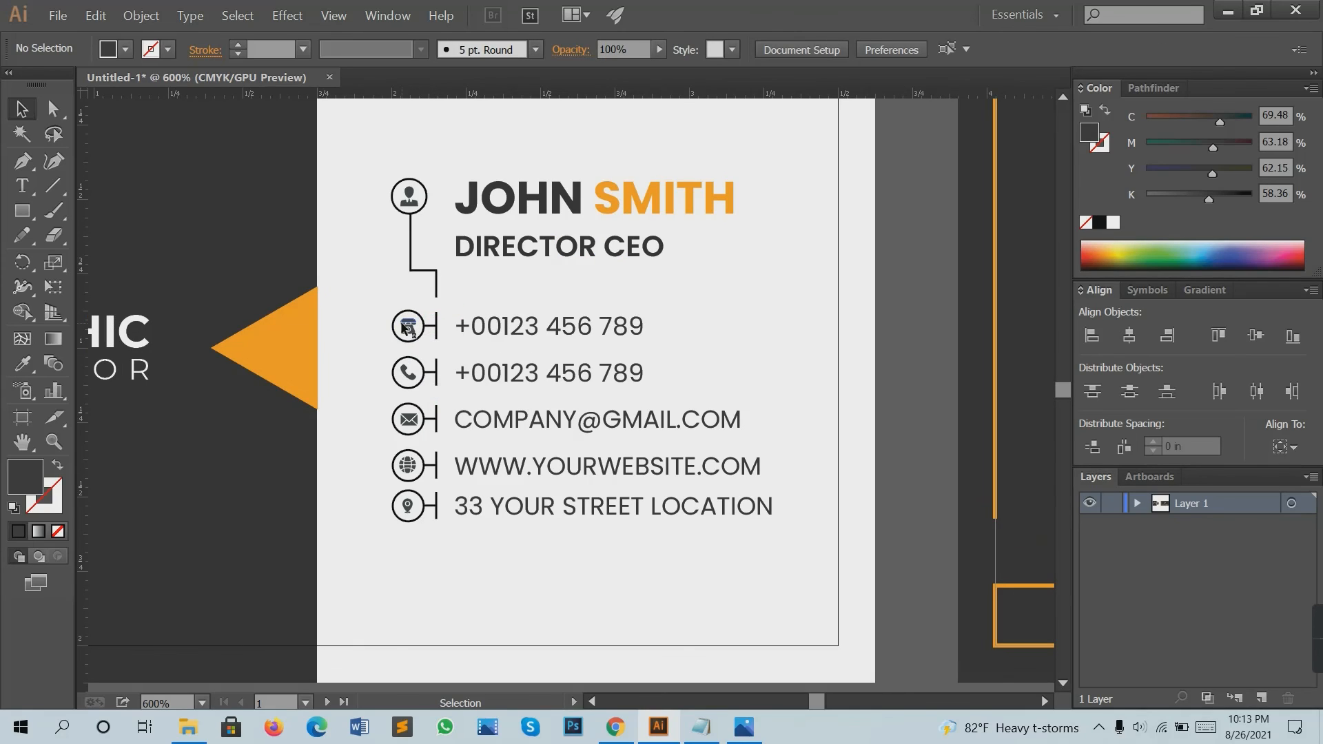
click(413, 325)
right_click(403, 333)
click(459, 423)
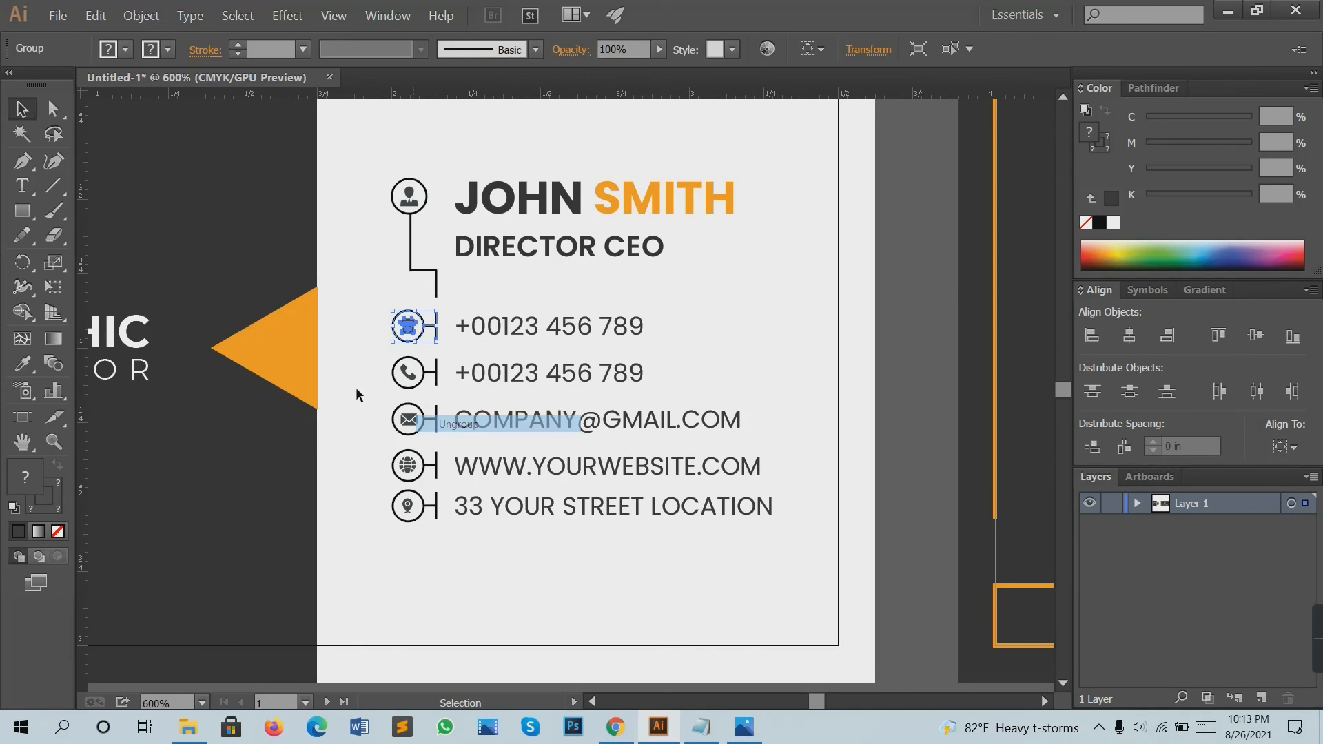
Try to give the five contact icons the orange sampled from the front card's triangle.
click(408, 326)
shift+click(409, 372)
shift+click(408, 420)
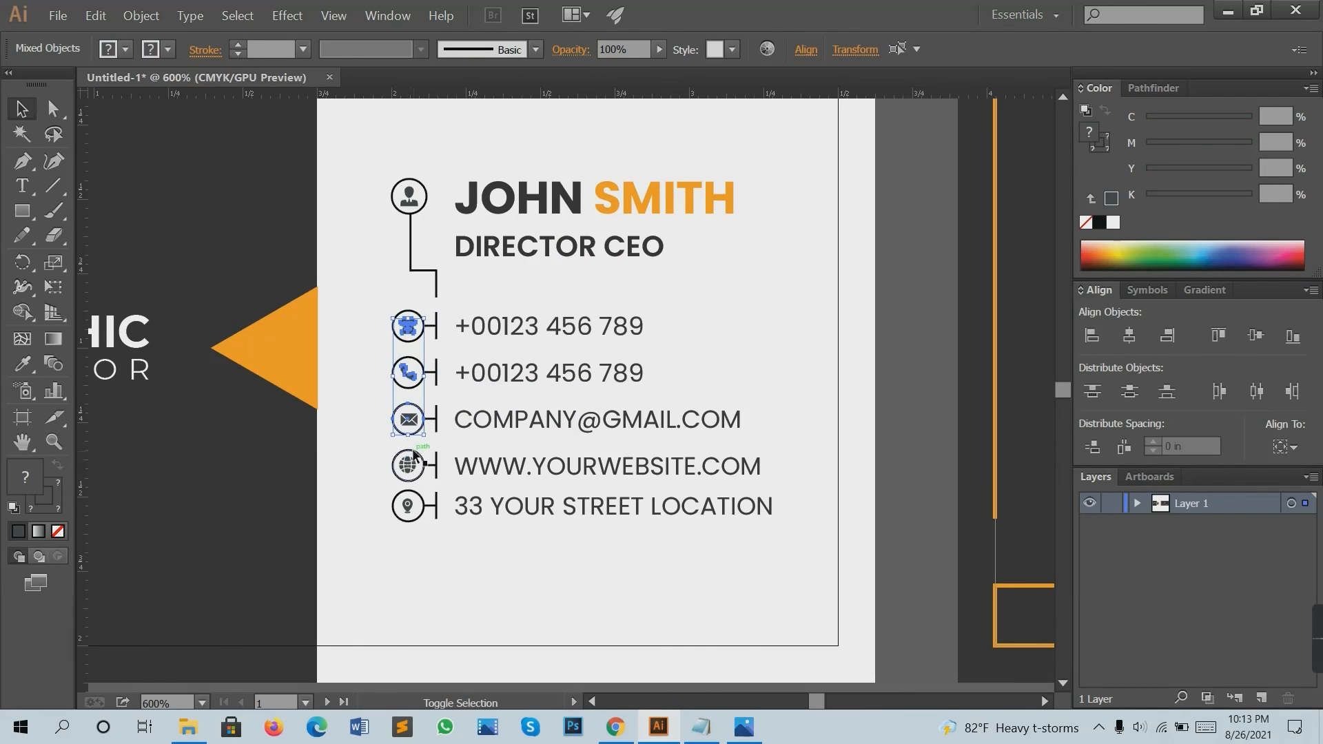
shift+click(406, 465)
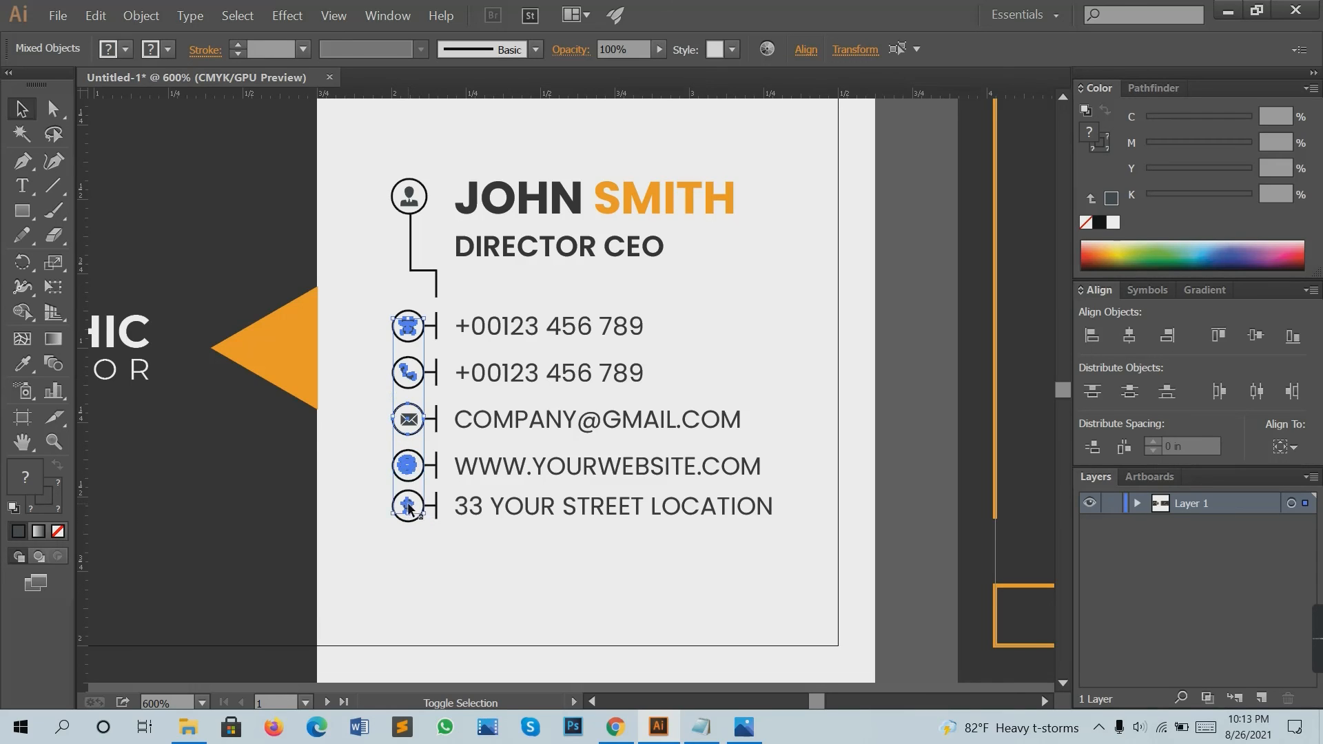
click(23, 363)
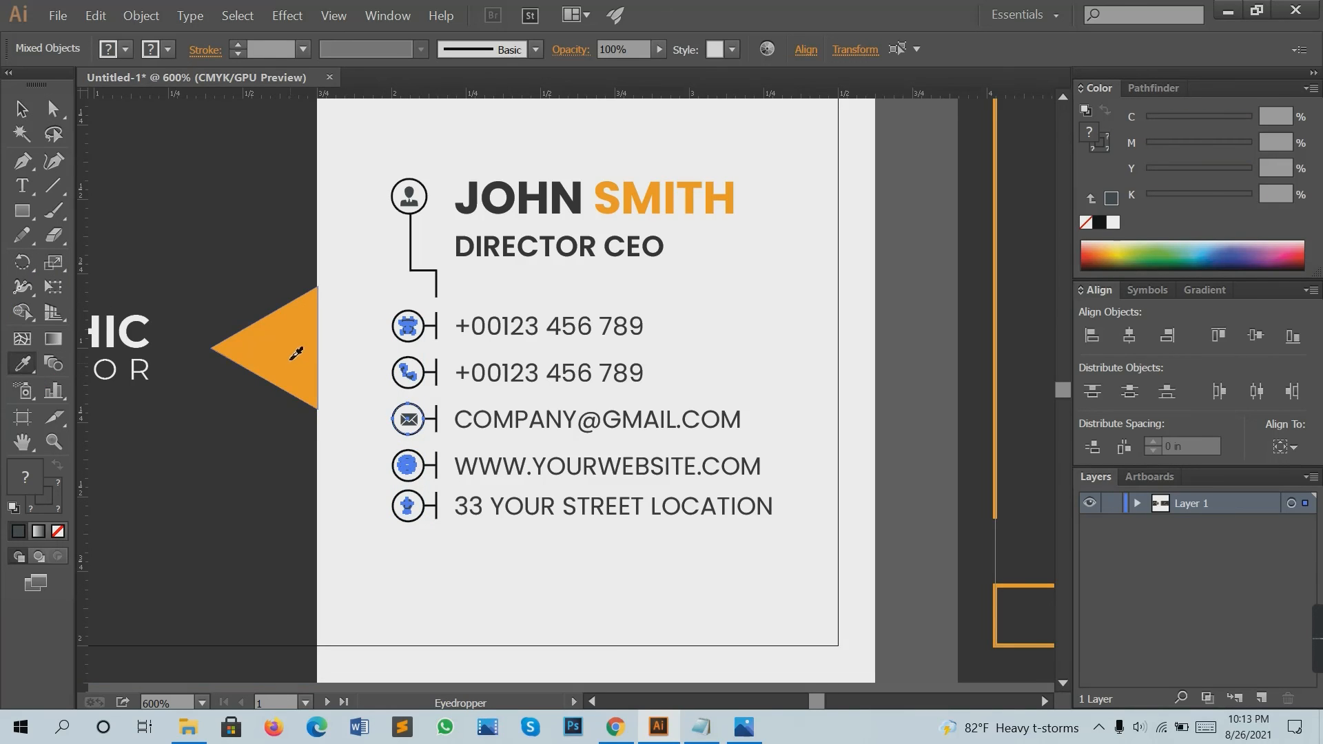
click(279, 357)
key(ctrl+z)
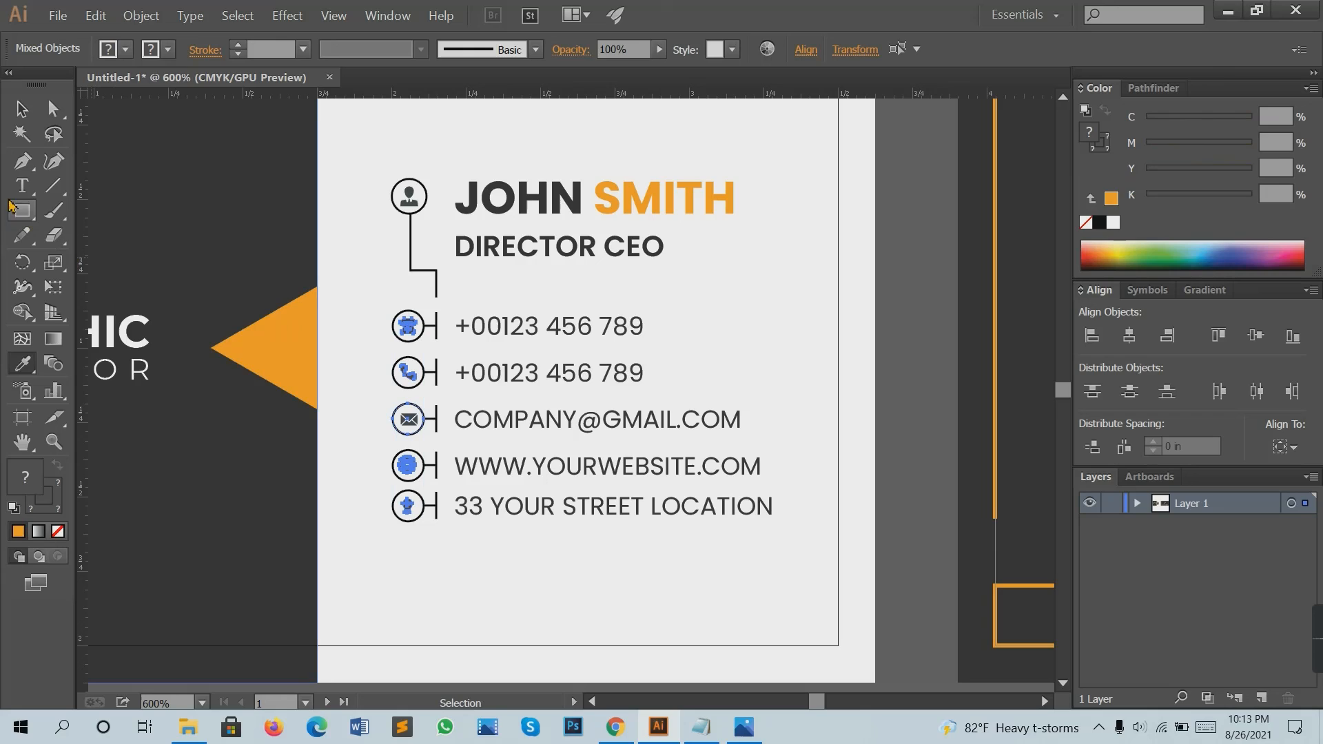
click(22, 117)
click(377, 322)
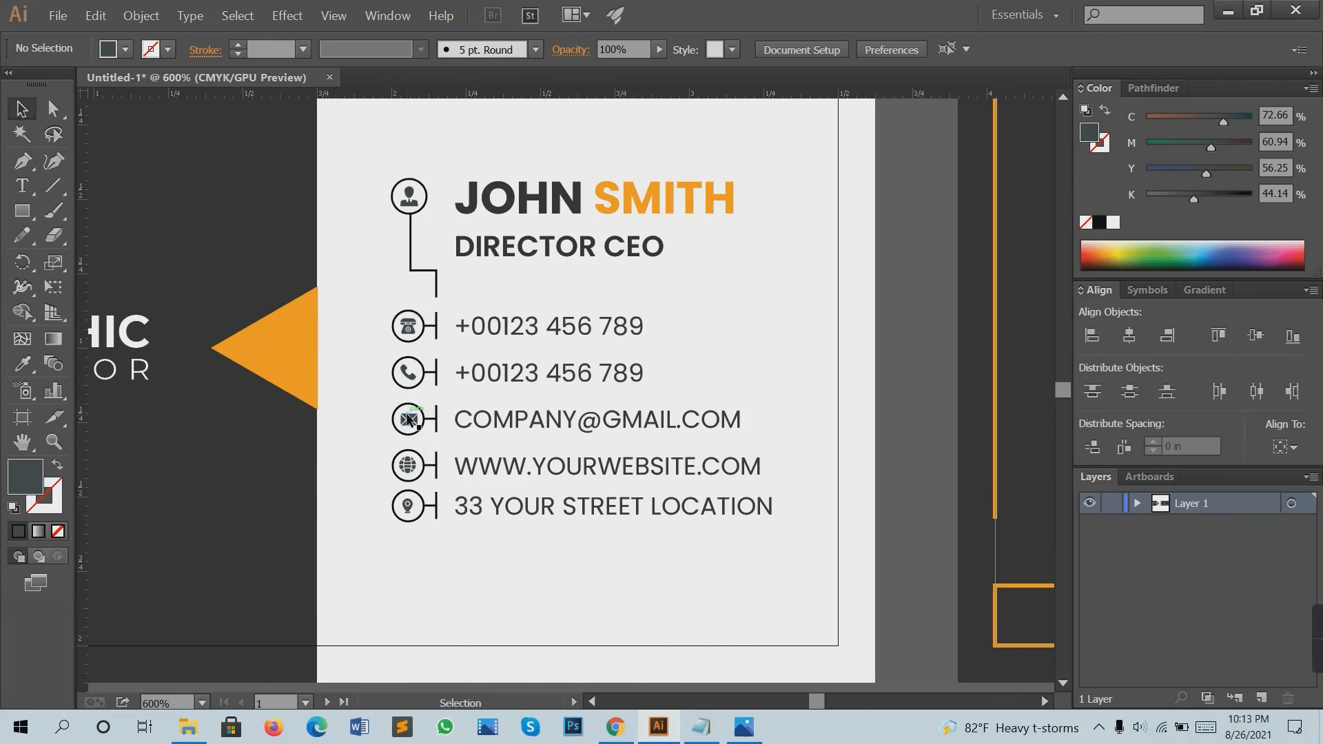
Fill only the five contact symbols inside their circles with the orange sampled from the triangle.
click(411, 420)
shift+click(408, 373)
shift+click(407, 336)
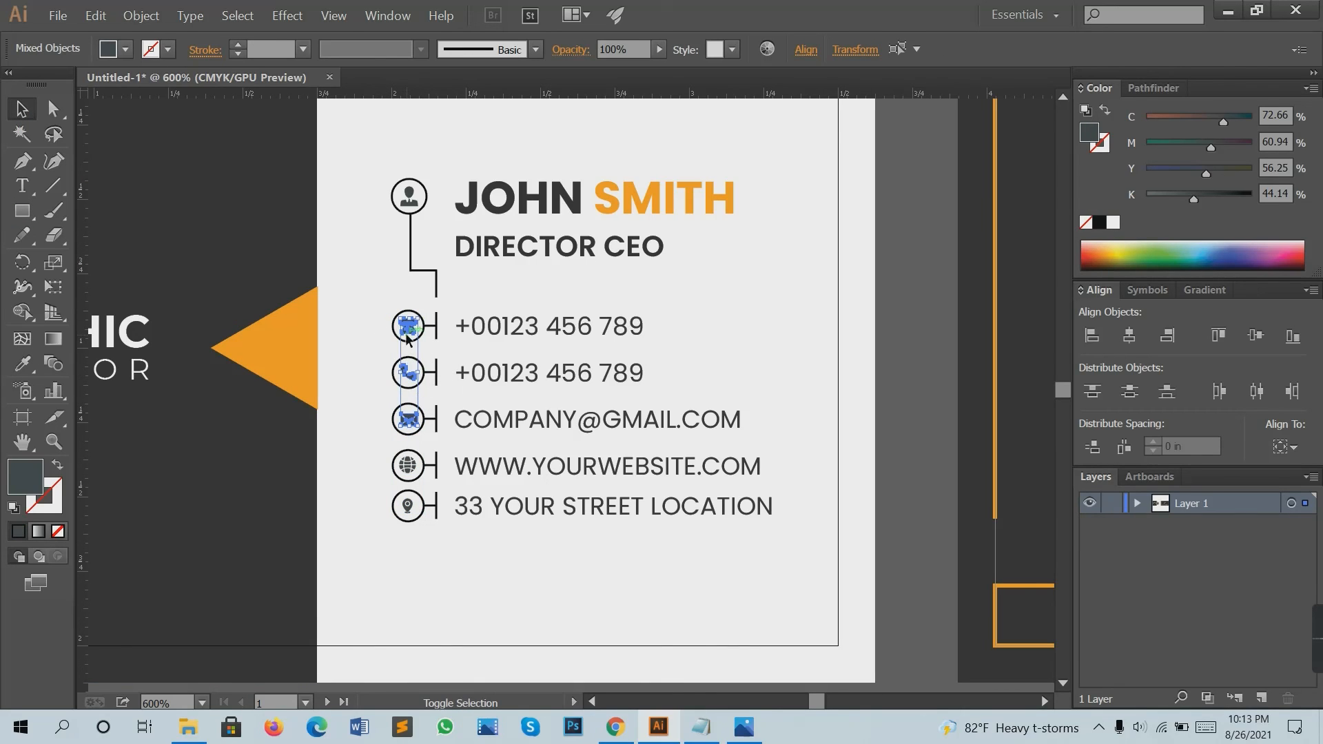
shift+click(412, 468)
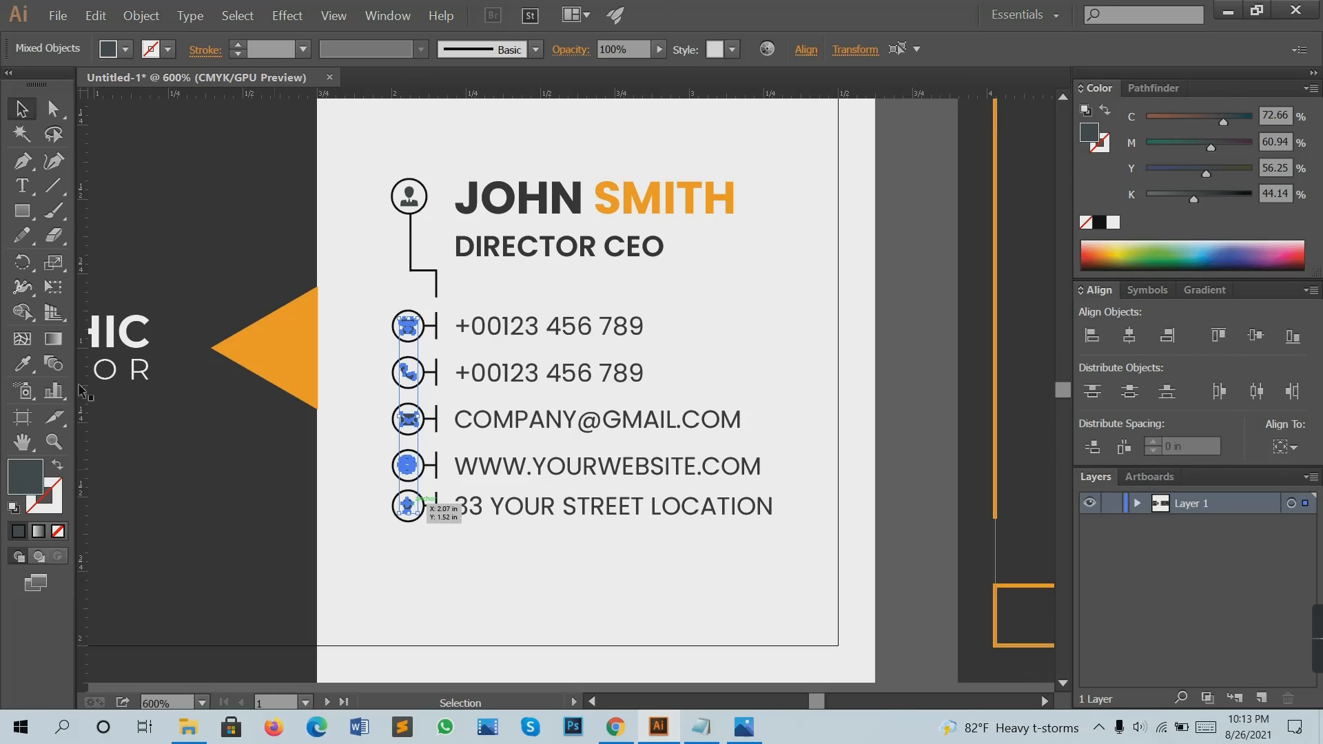
click(22, 363)
click(242, 344)
click(22, 110)
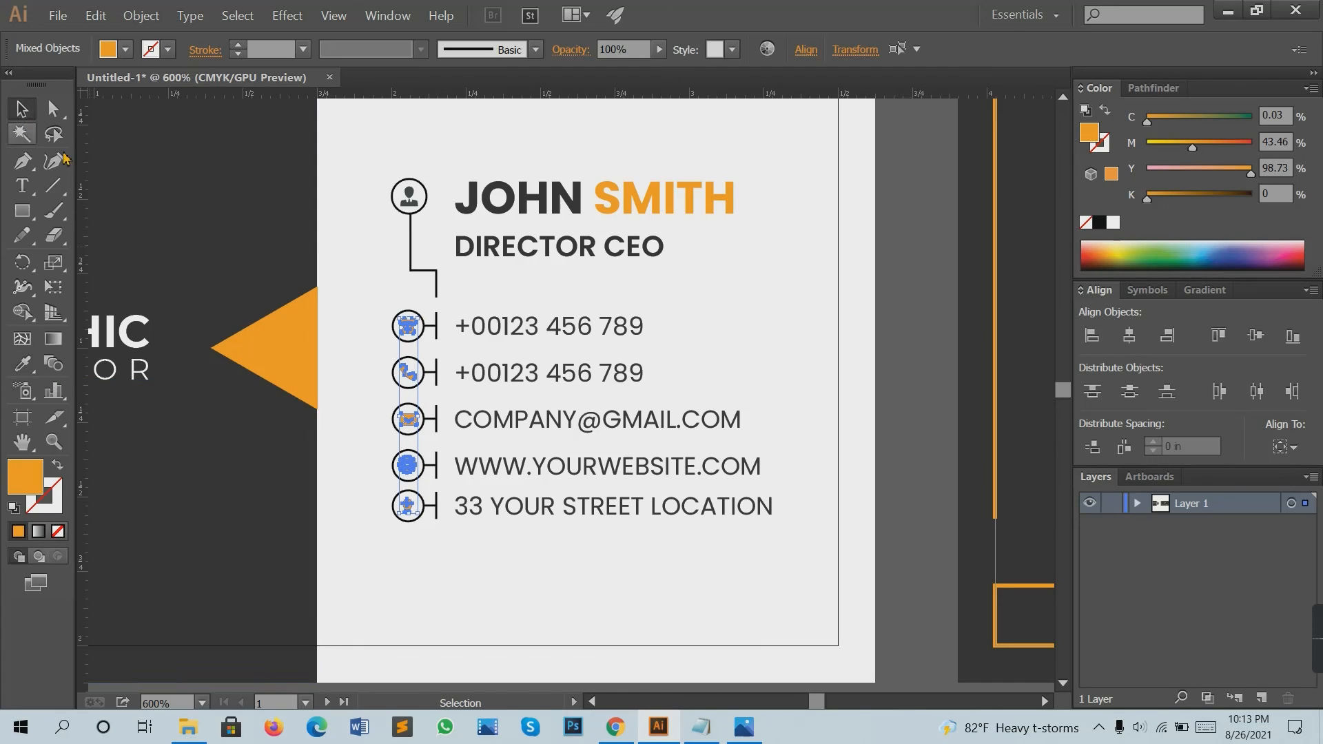
Try to give the grouped person icon and its circle the orange sampled from the surname text.
click(408, 197)
click(22, 364)
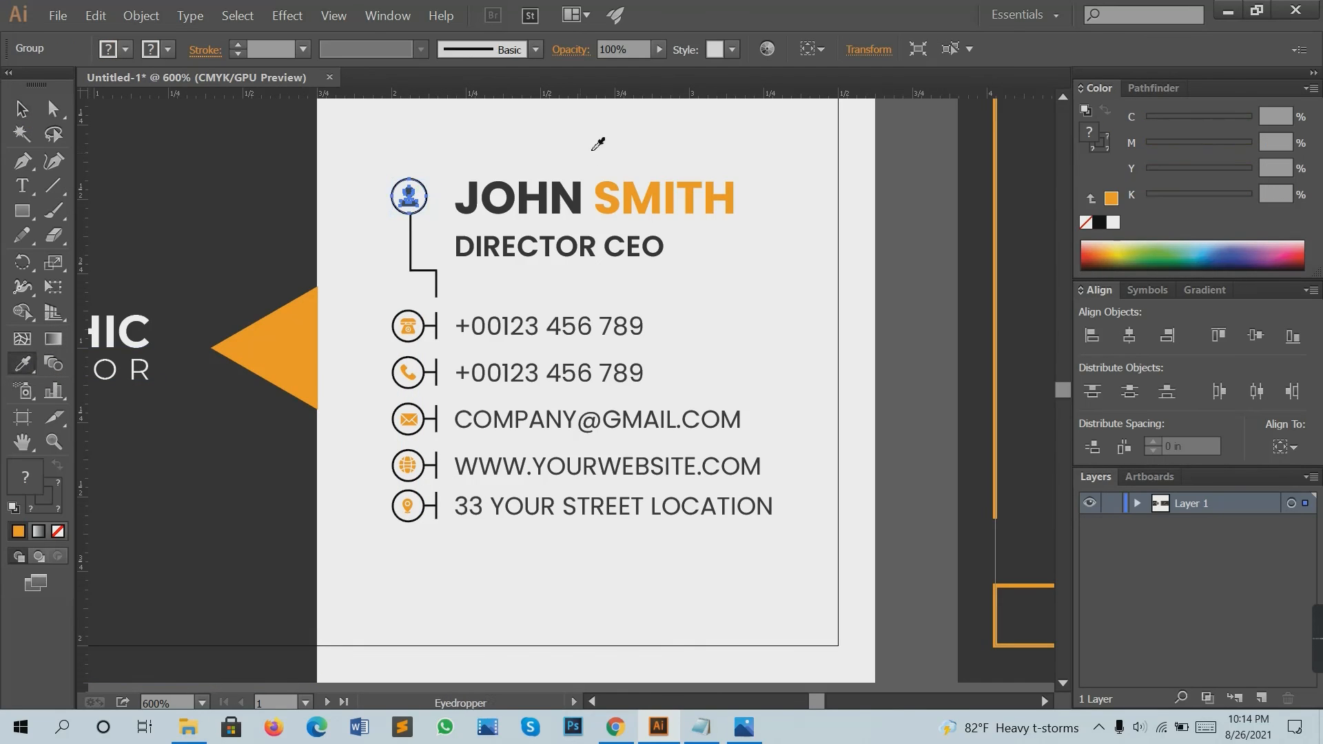
click(627, 191)
key(ctrl+z)
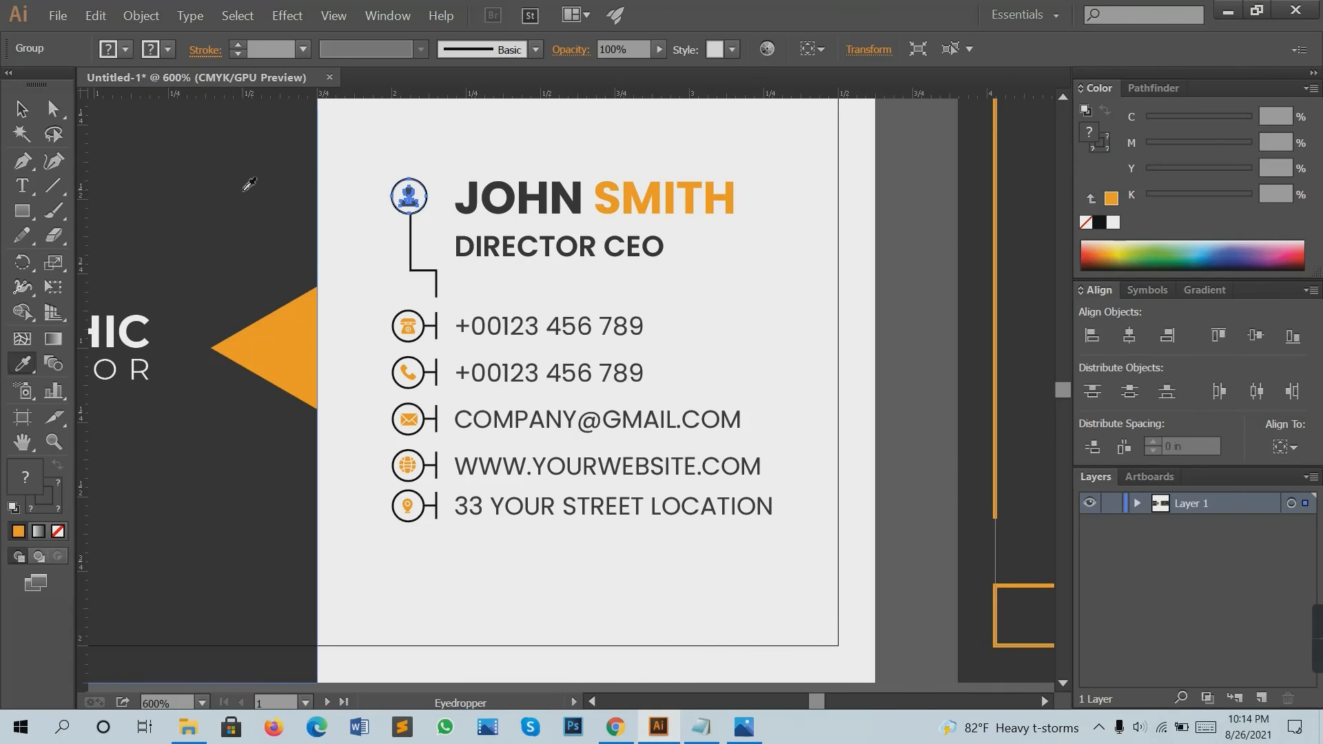
Ungroup the person icon from its circle and fill only the person symbol with the same orange.
key(v)
right_click(401, 203)
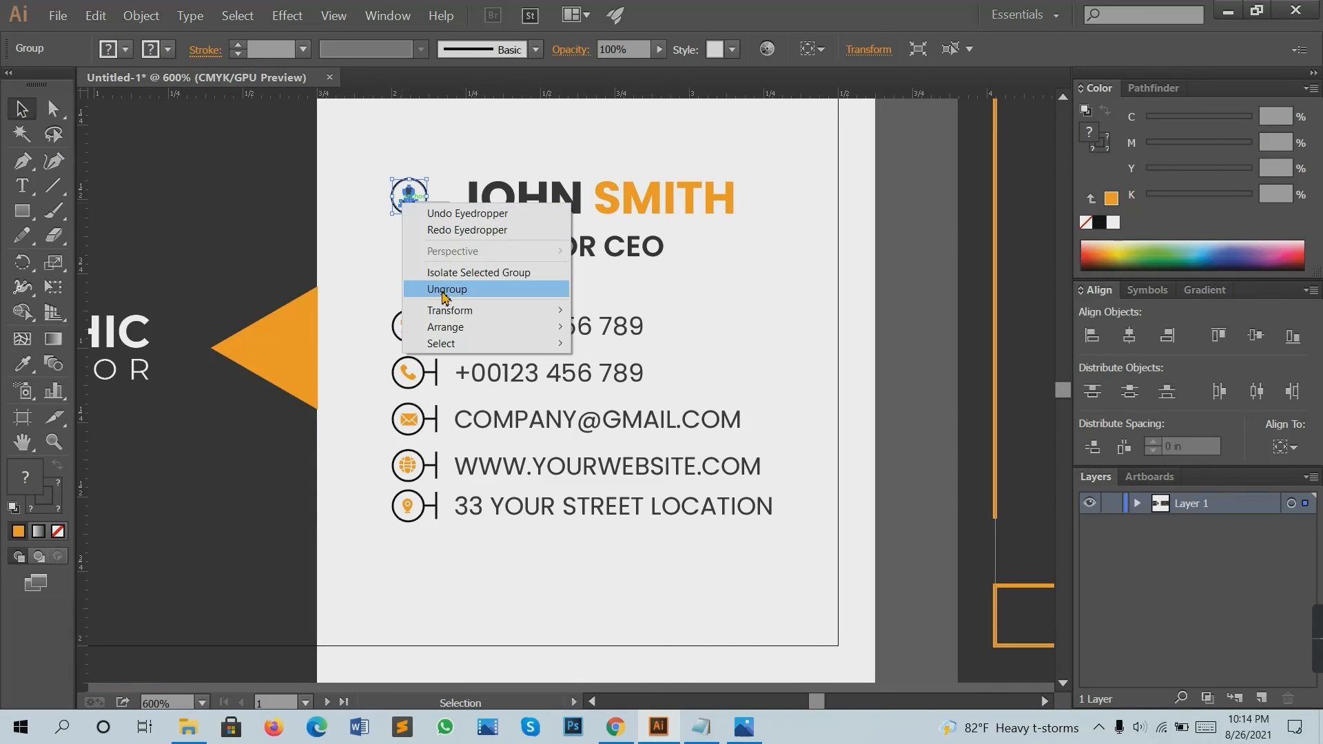
click(443, 292)
click(367, 264)
click(411, 197)
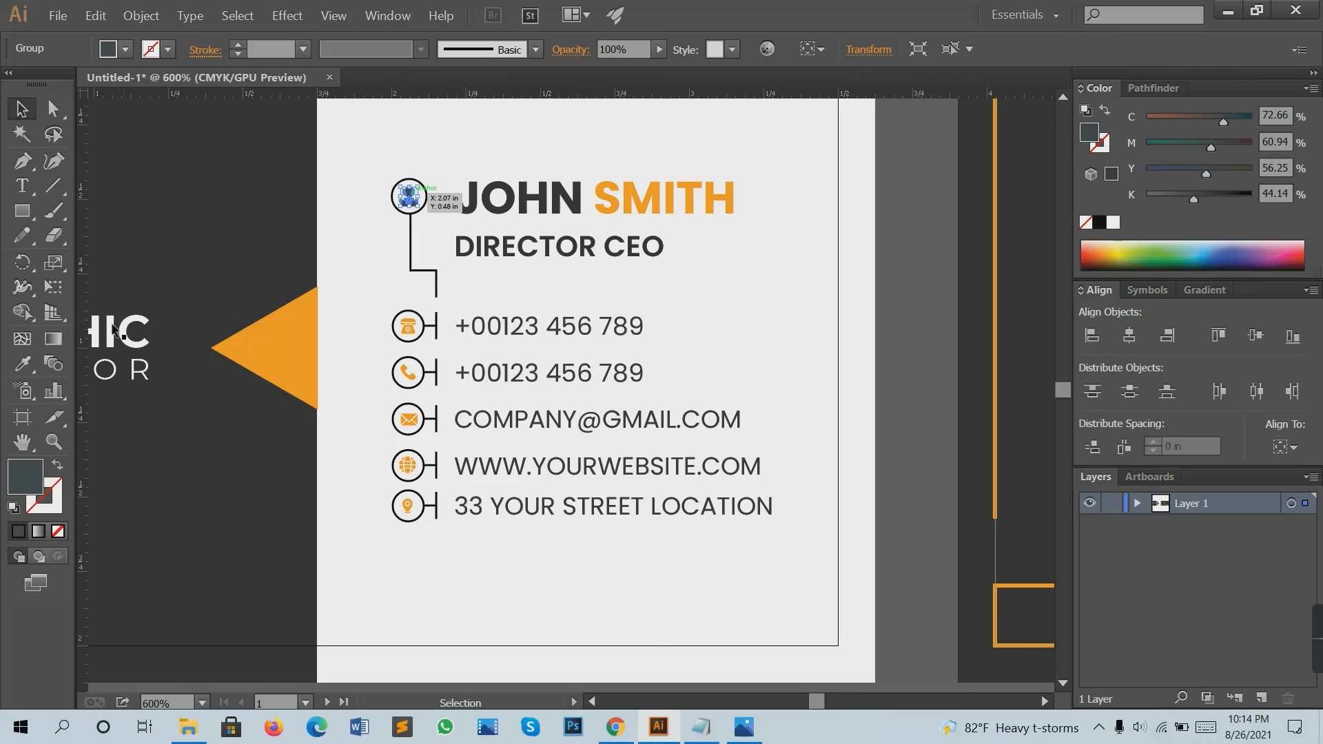
click(353, 257)
scroll(352, 257, down, 3)
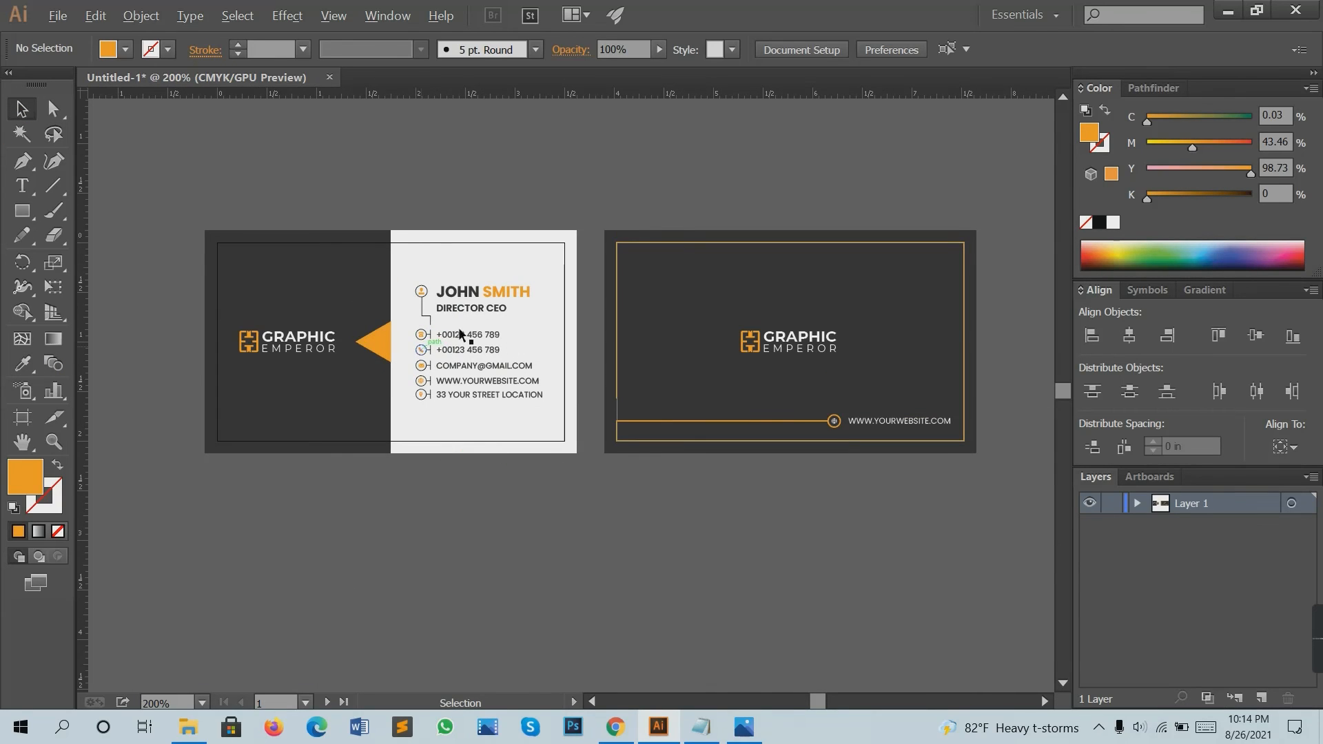
scroll(505, 372, down, 2)
scroll(508, 365, up, 2)
key(space)
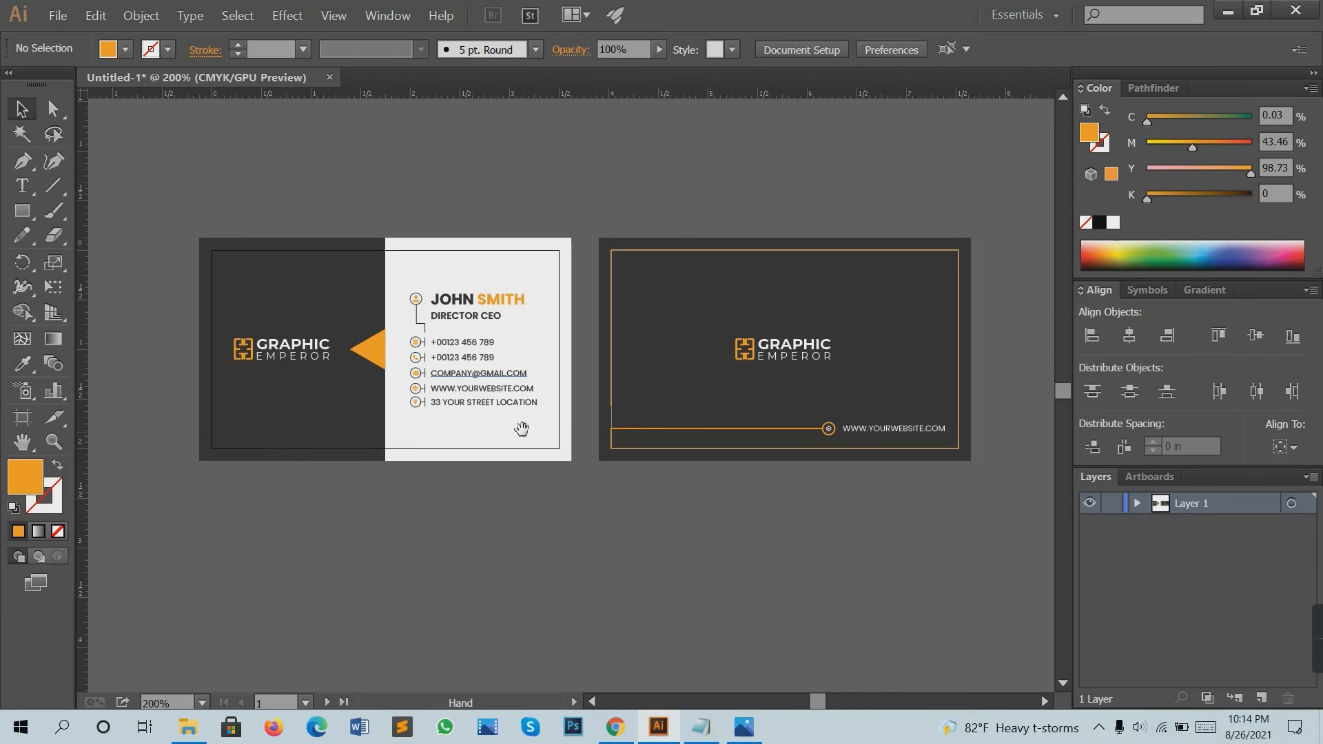
drag(522, 429, 588, 420)
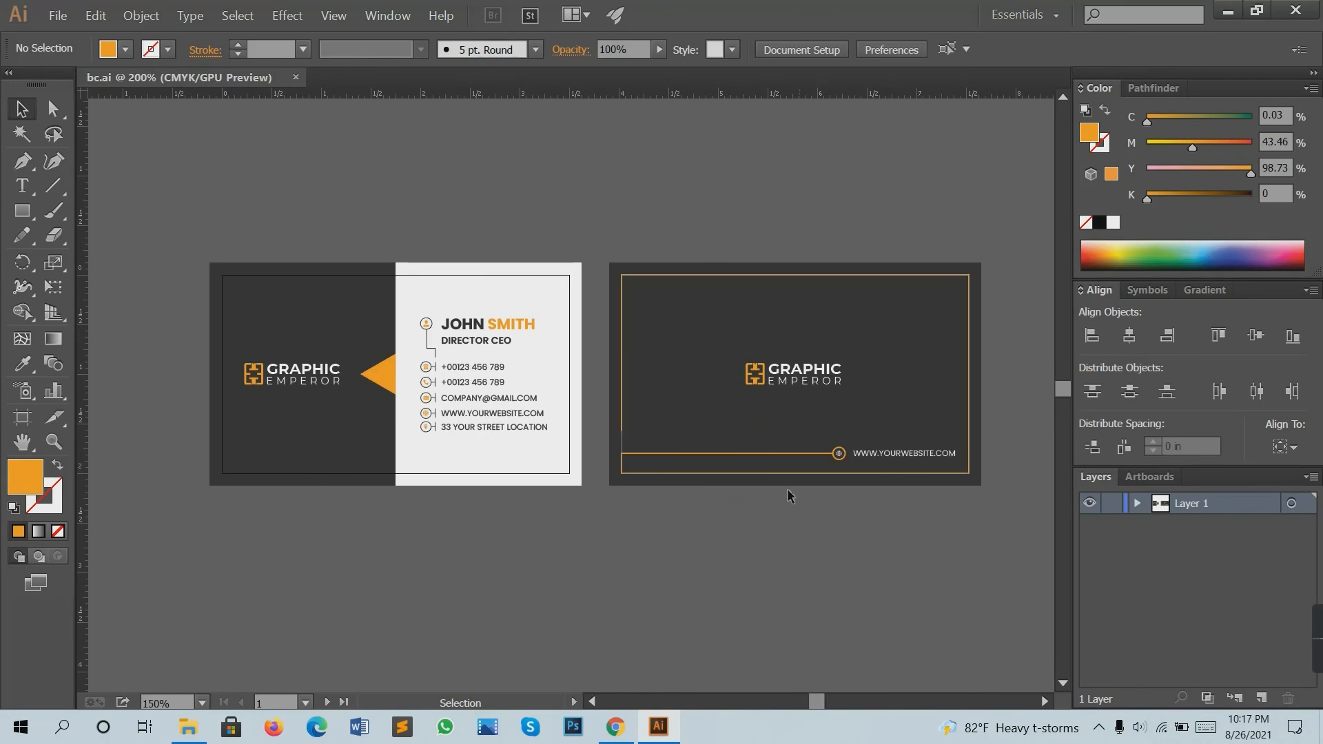
scroll(625, 448, up, 2)
drag(625, 449, 539, 424)
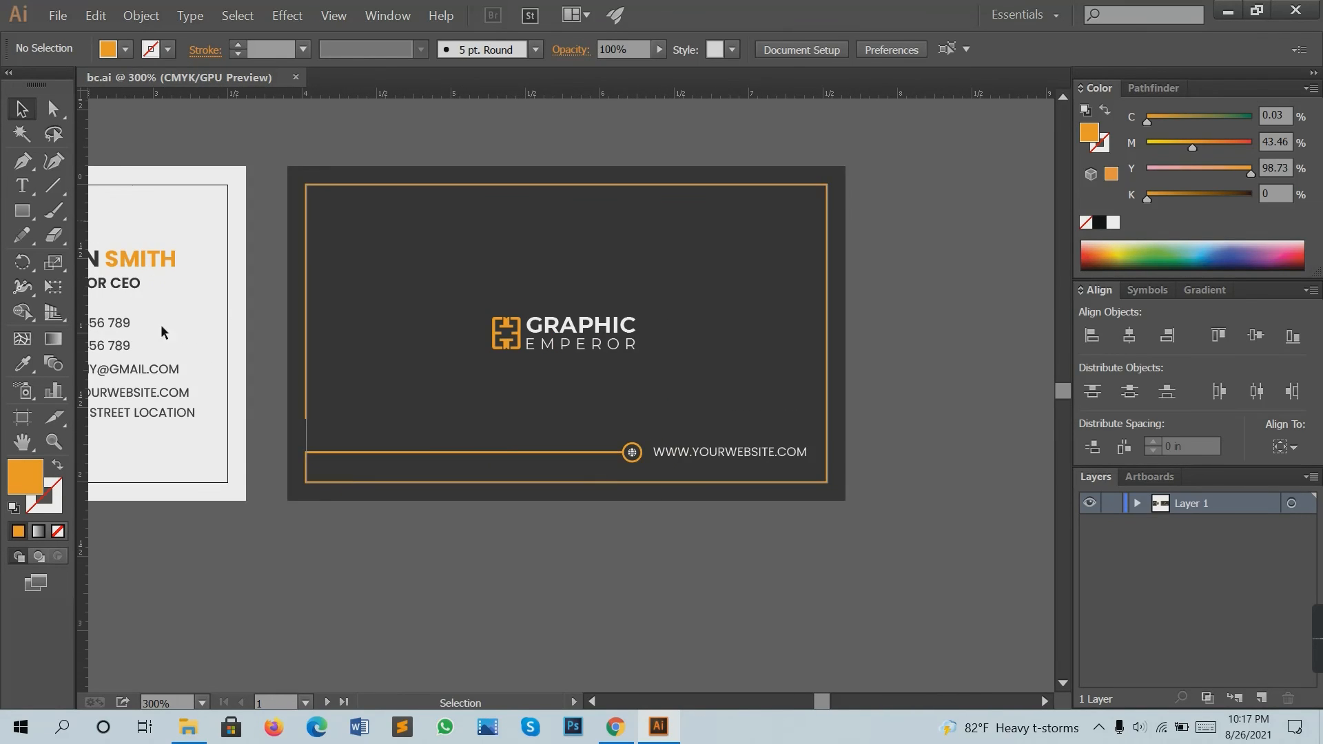
Switch to File Explorer and open the QR code artwork file qr.eps in Illustrator.
click(199, 727)
click(69, 296)
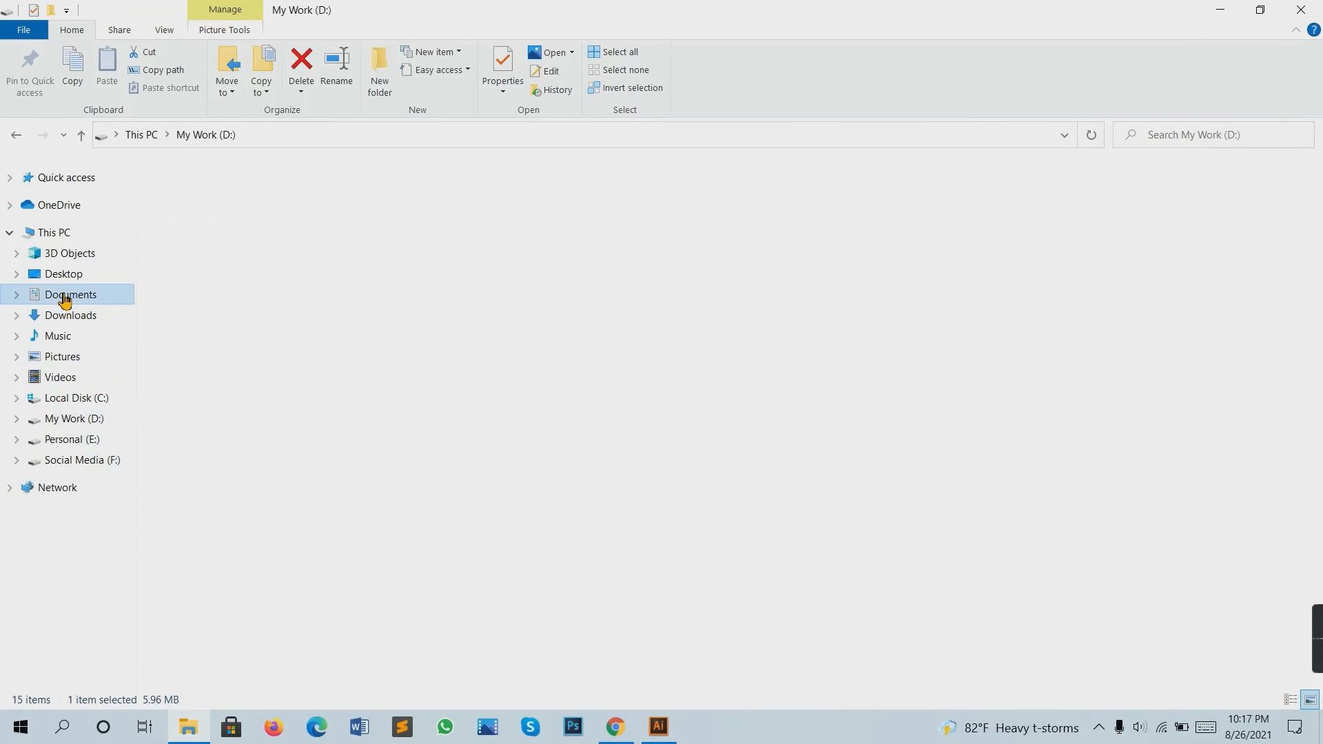
double_click(680, 214)
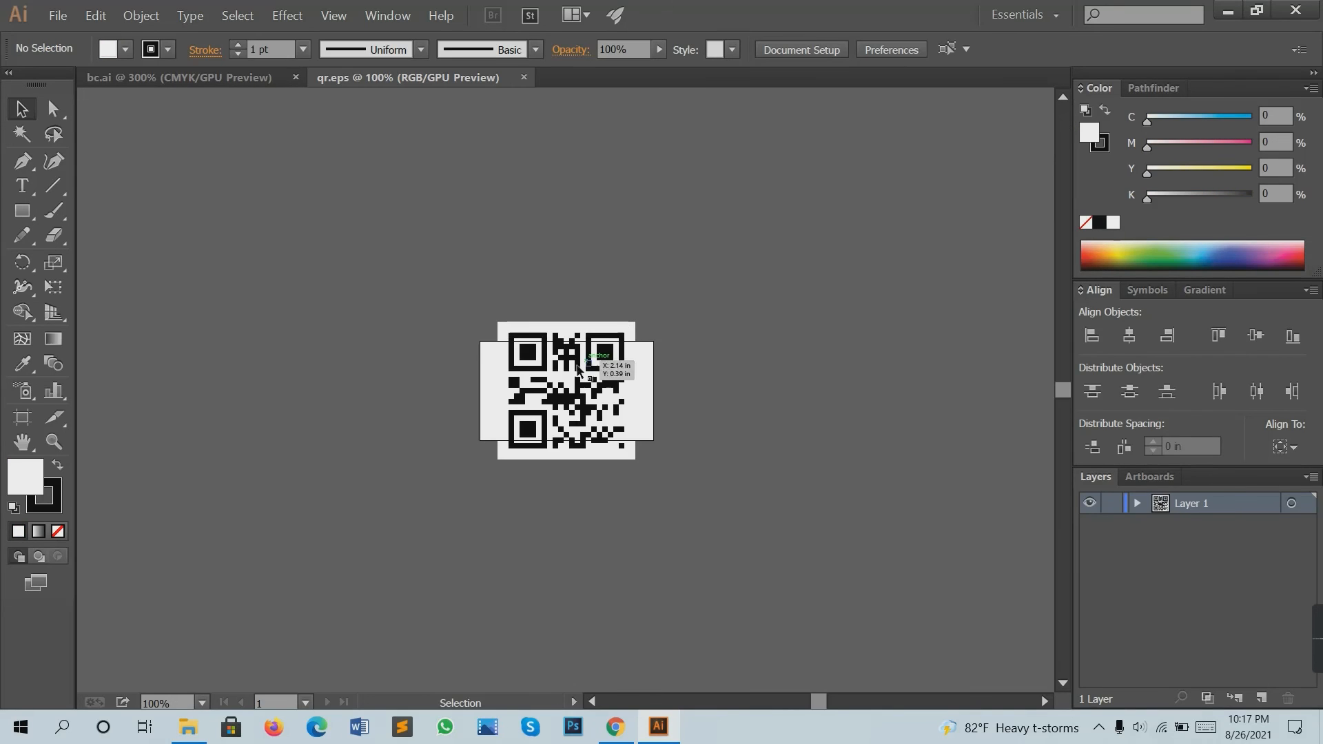
Copy the complete QR code artwork from qr.eps into bc.ai over the dark back card.
drag(578, 370, 482, 250)
key(ctrl+minus)
key(ctrl+minus)
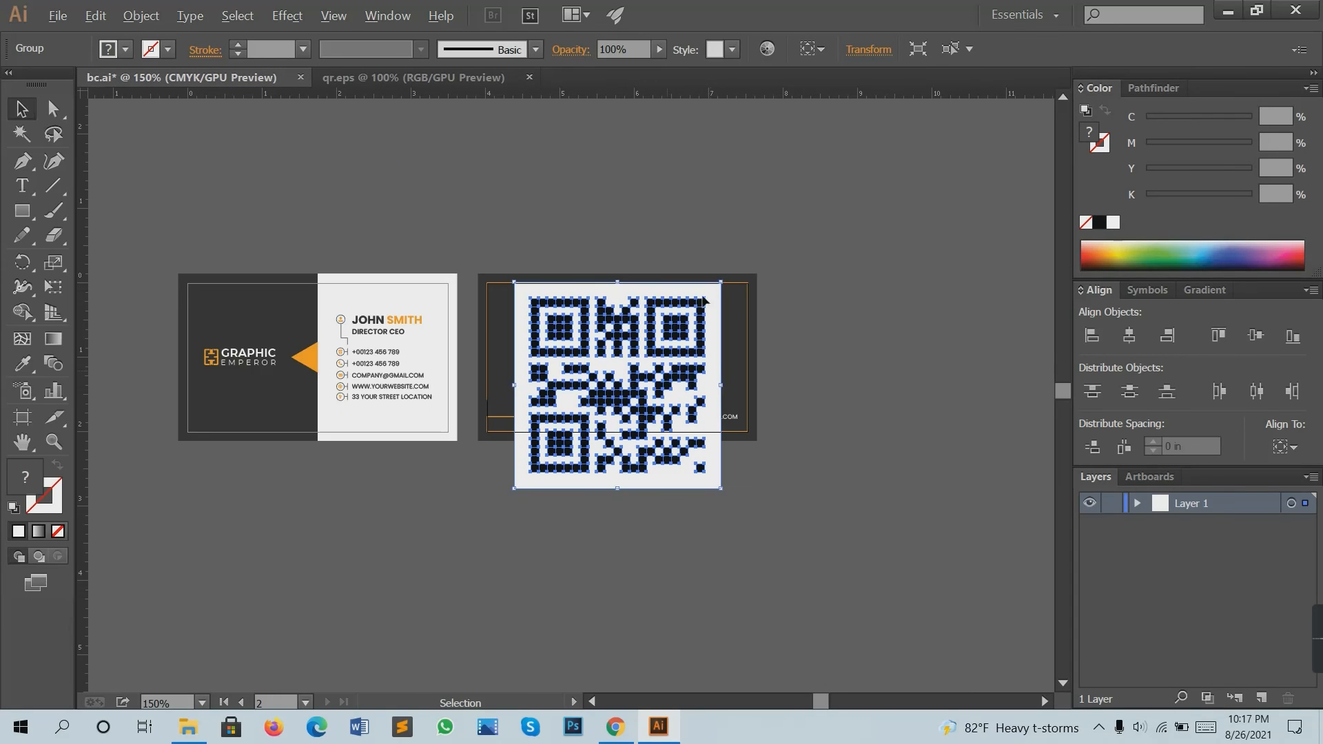
Scale the QR code down proportionally until it is narrower than the back card's logo and fits in the space beneath it.
drag(721, 282, 666, 368)
key(ctrl+plus)
key(ctrl+plus)
key(ctrl+plus)
key(ctrl+plus)
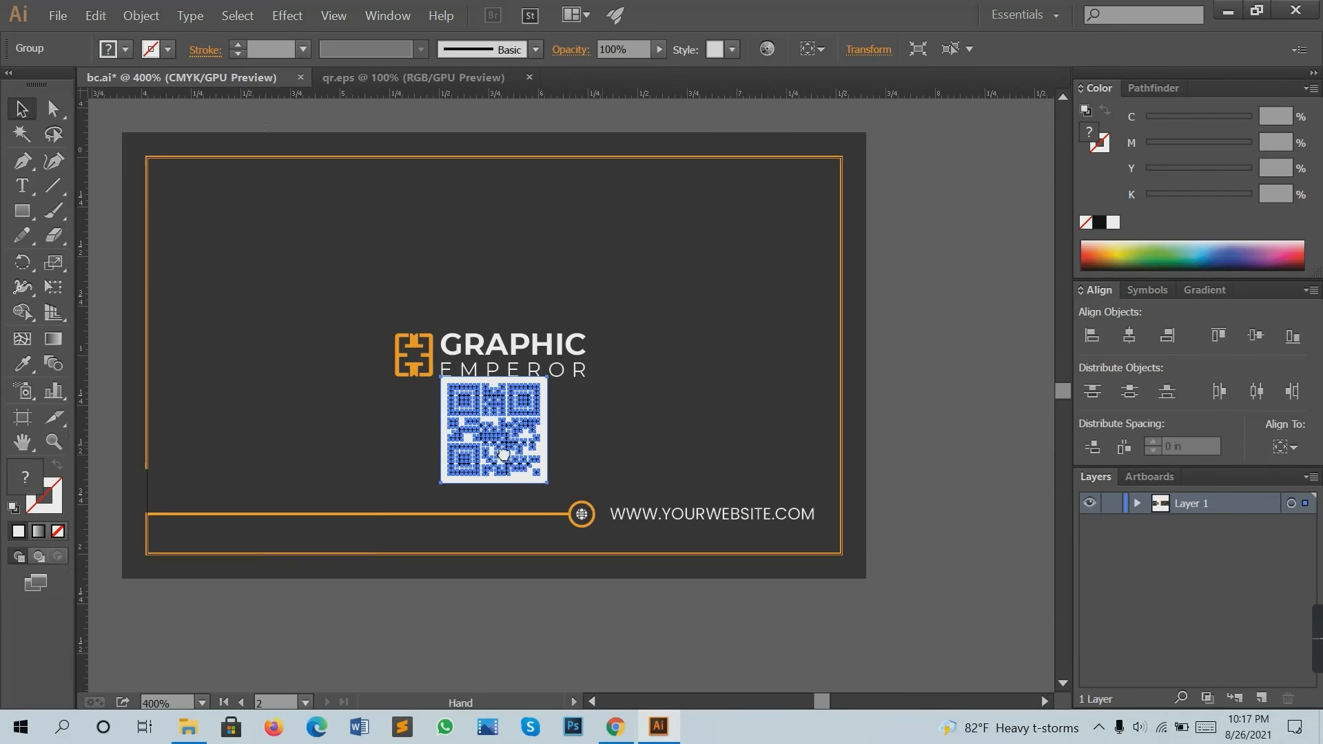
drag(433, 366, 402, 395)
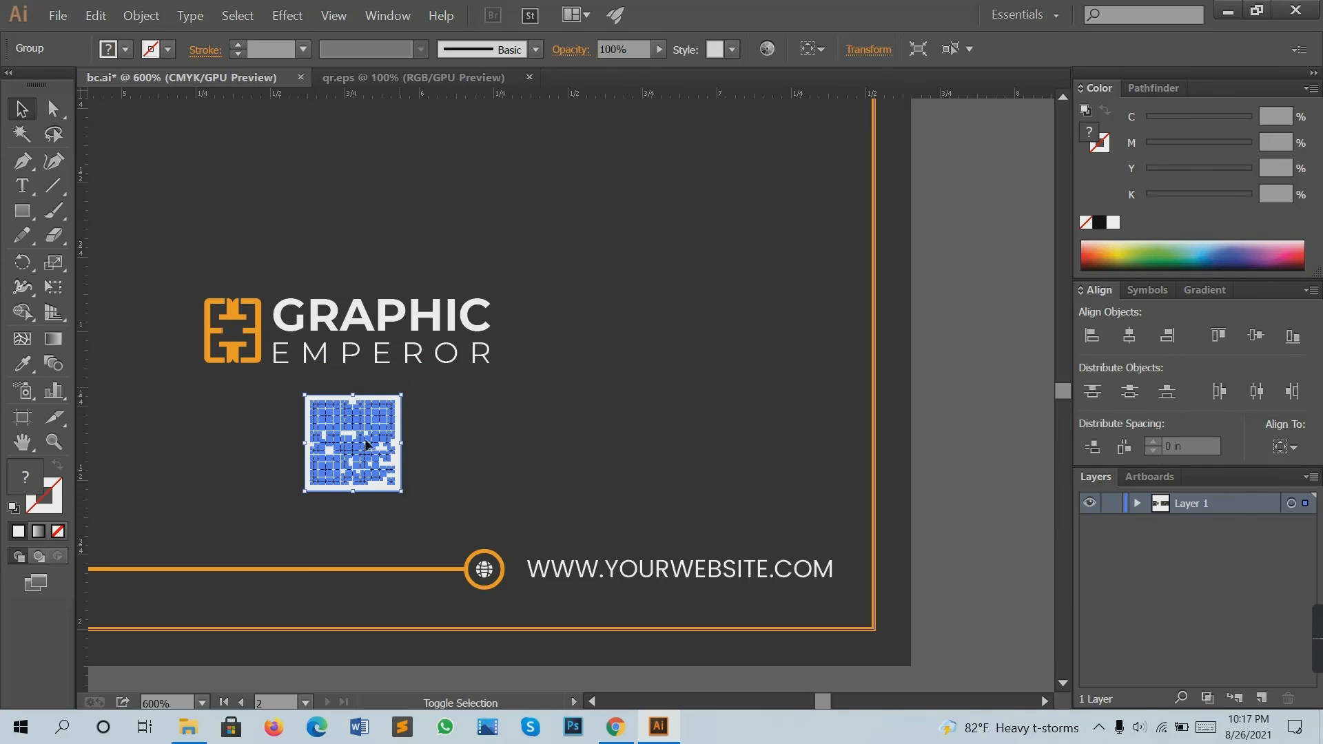
Position the QR code just above the website address on the back card and shrink it slightly.
drag(364, 451, 694, 505)
click(709, 424)
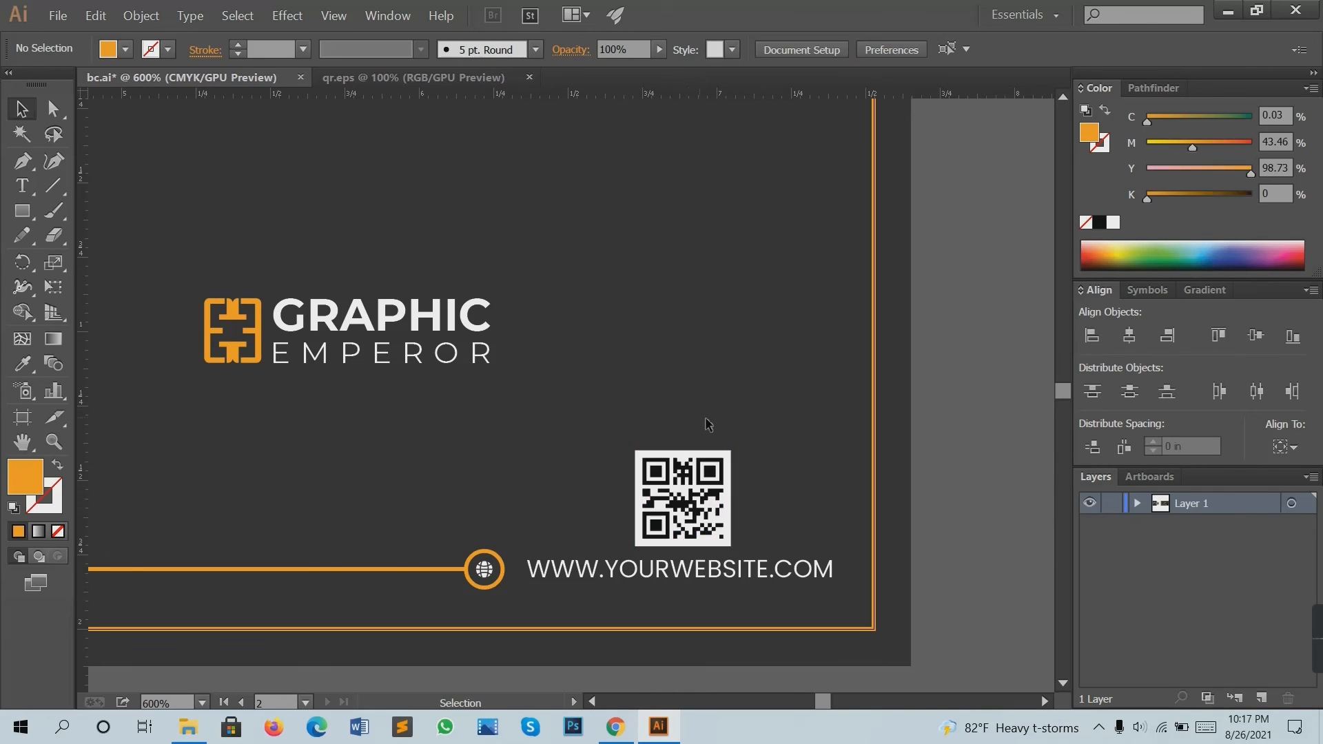
click(703, 479)
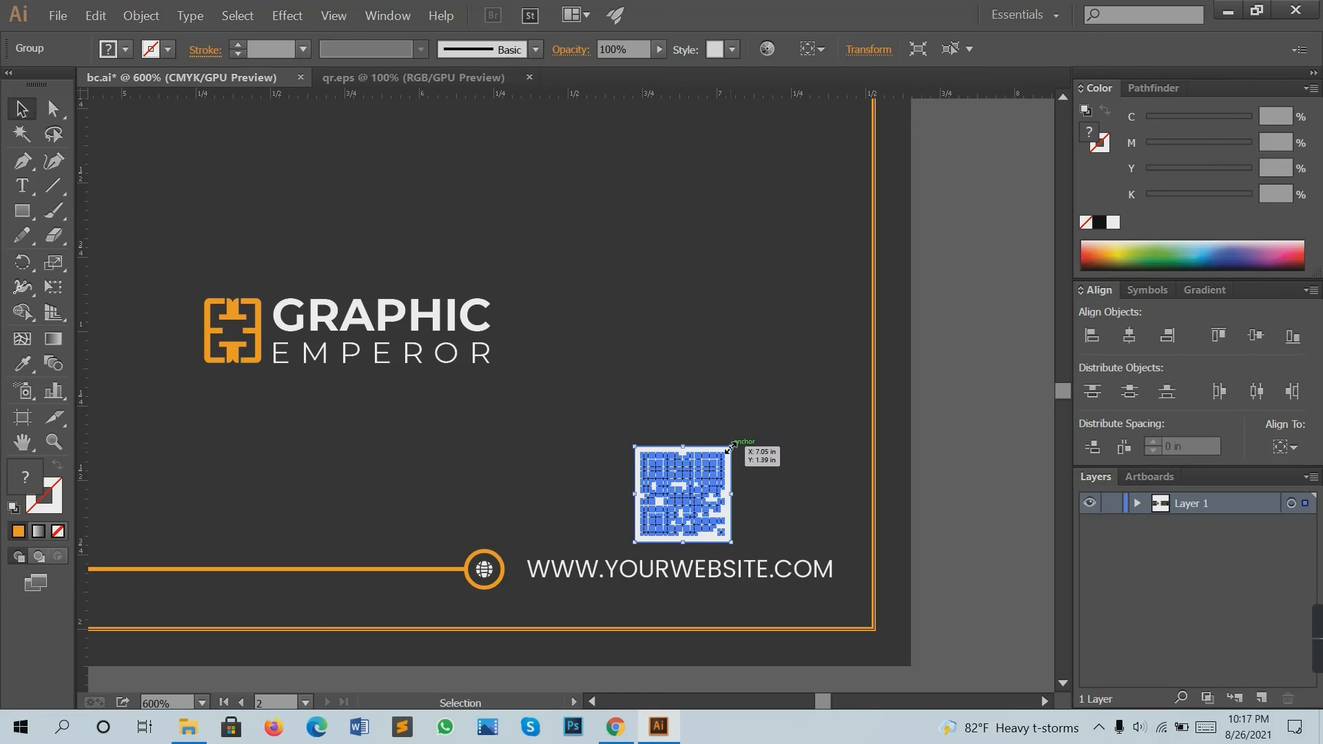
drag(731, 448, 735, 451)
click(787, 457)
click(698, 480)
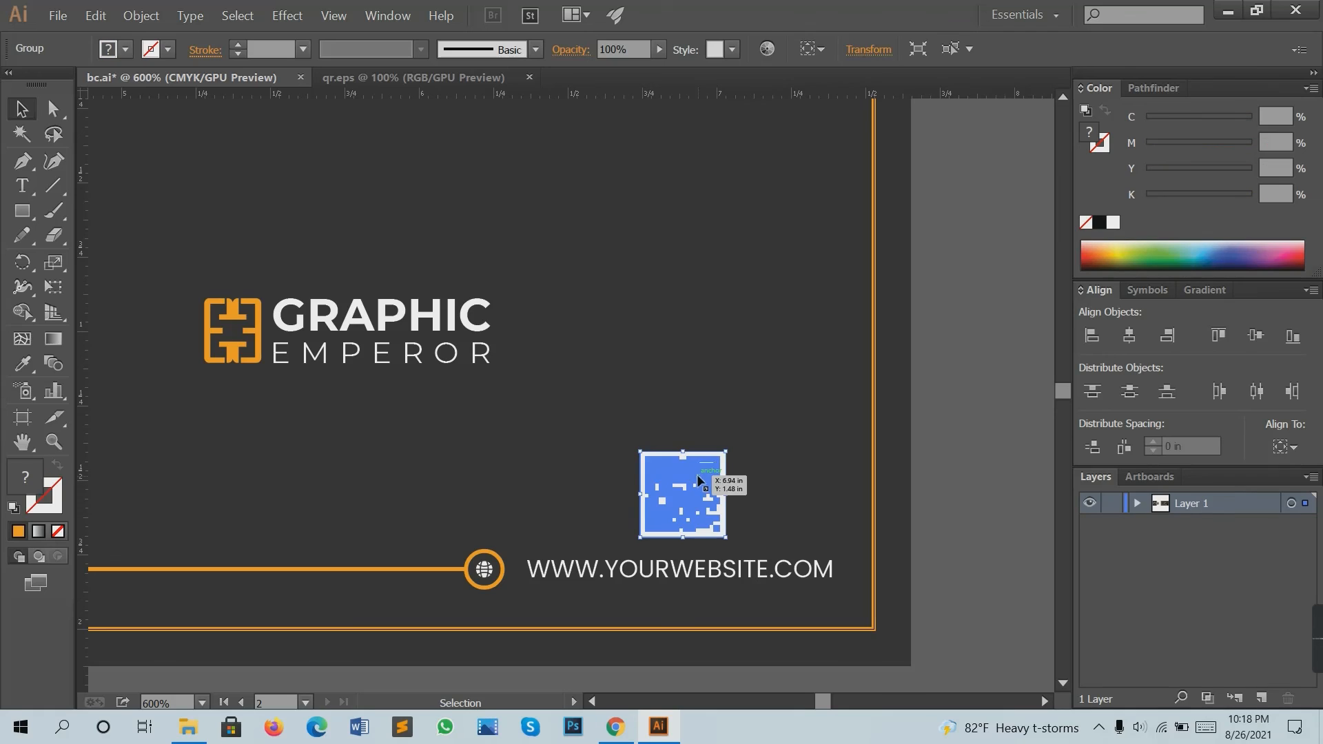
key(Down)
click(737, 436)
Nudge the logo on the back card up slightly to a Y position of 0.9861 in.
scroll(738, 436, down, 3)
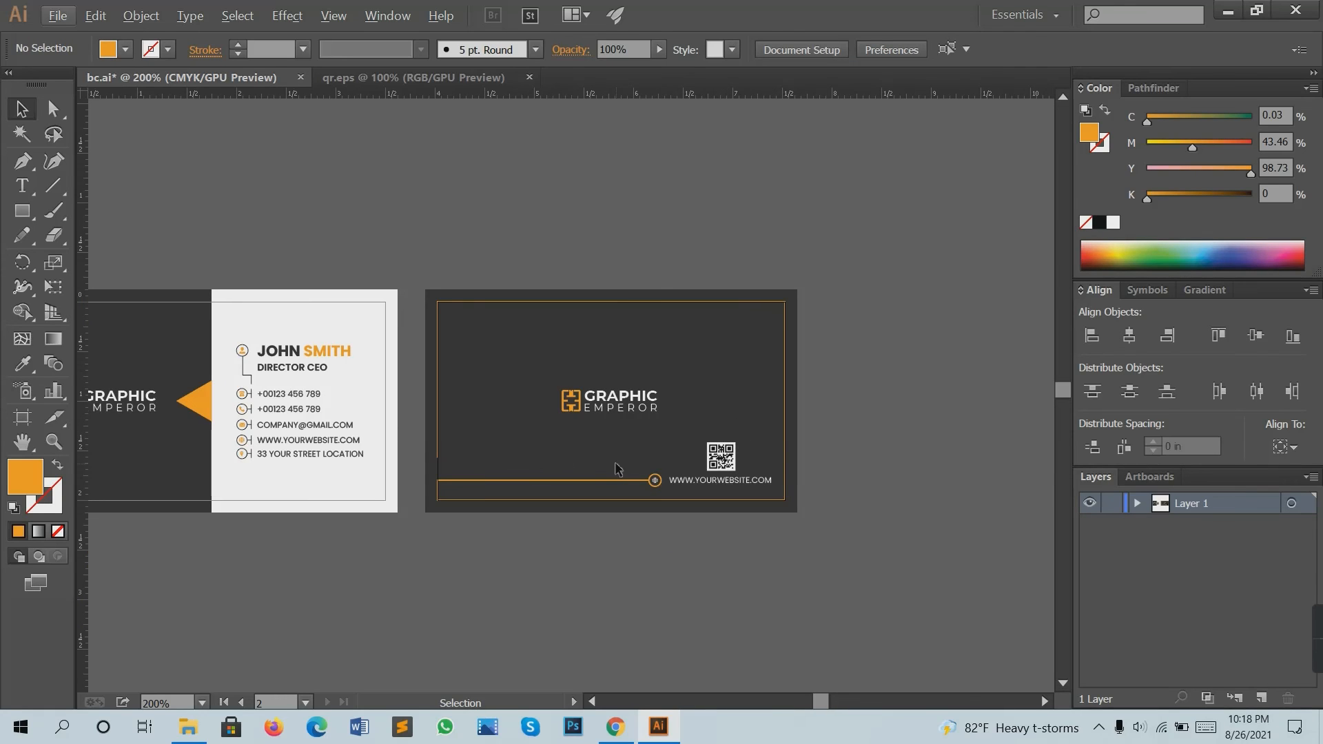
drag(669, 443, 831, 453)
click(768, 406)
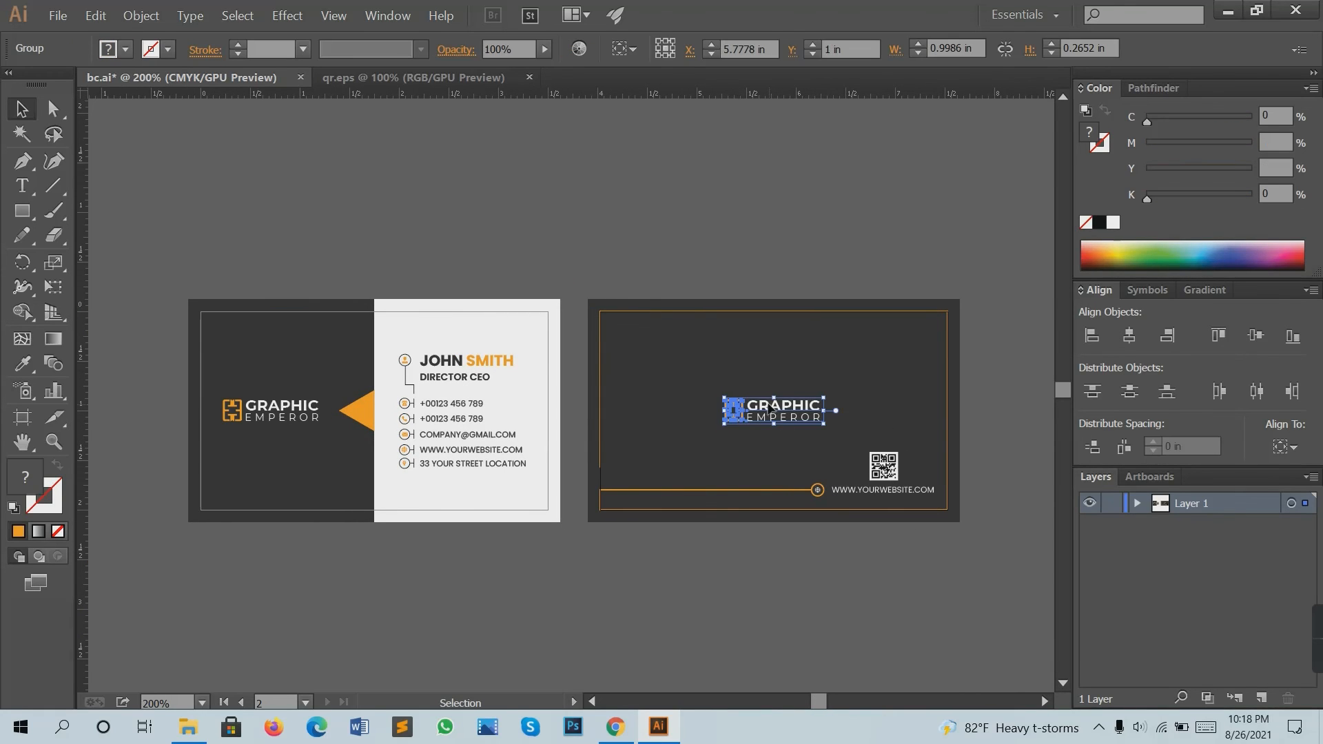
key(Up)
key(Left)
key(Right)
click(755, 266)
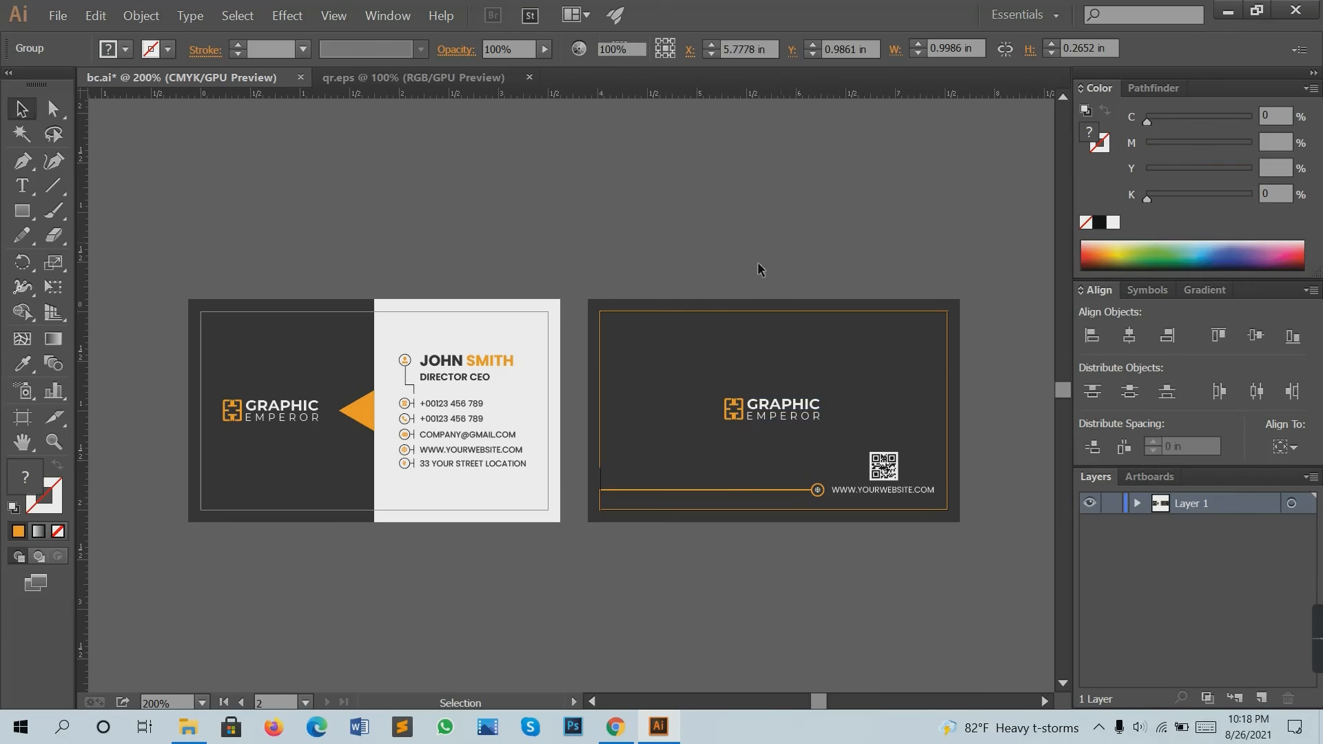
Show the document's guides on both card sides.
scroll(689, 206, down, 1)
scroll(657, 213, up, 1)
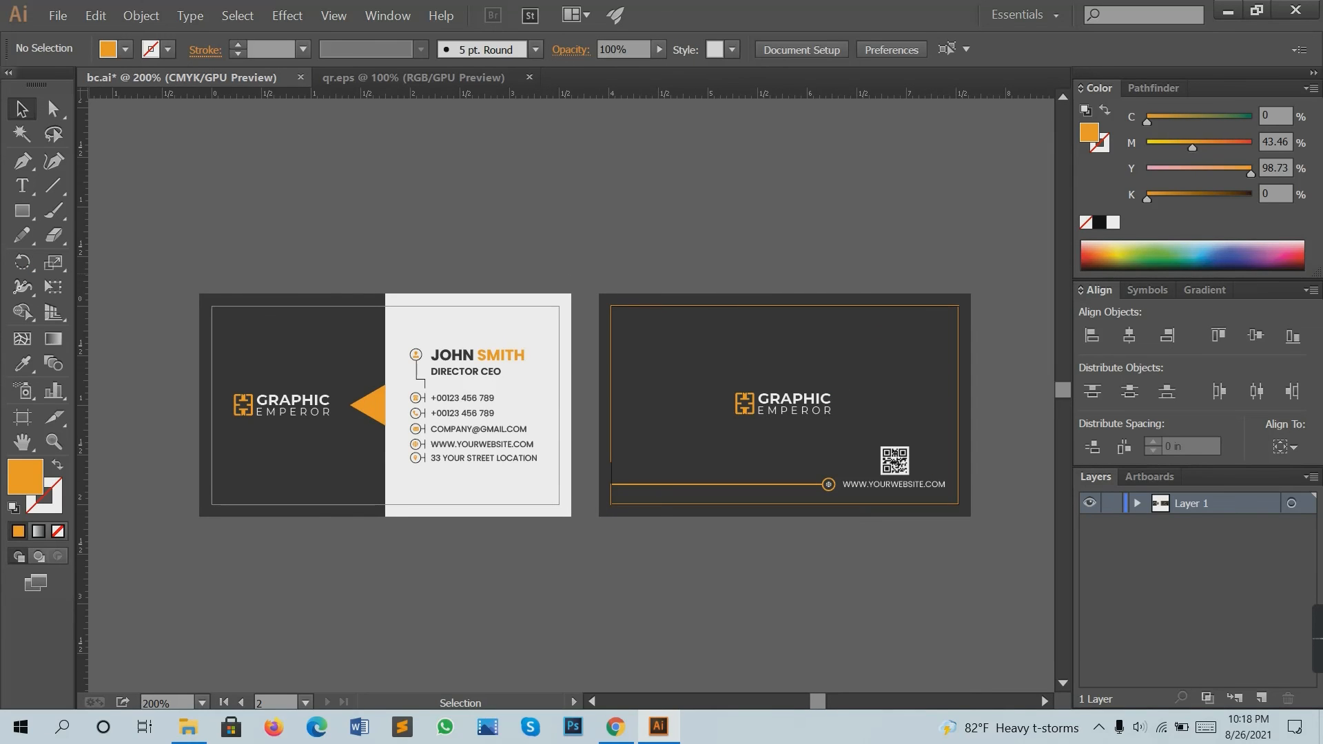
right_click(640, 343)
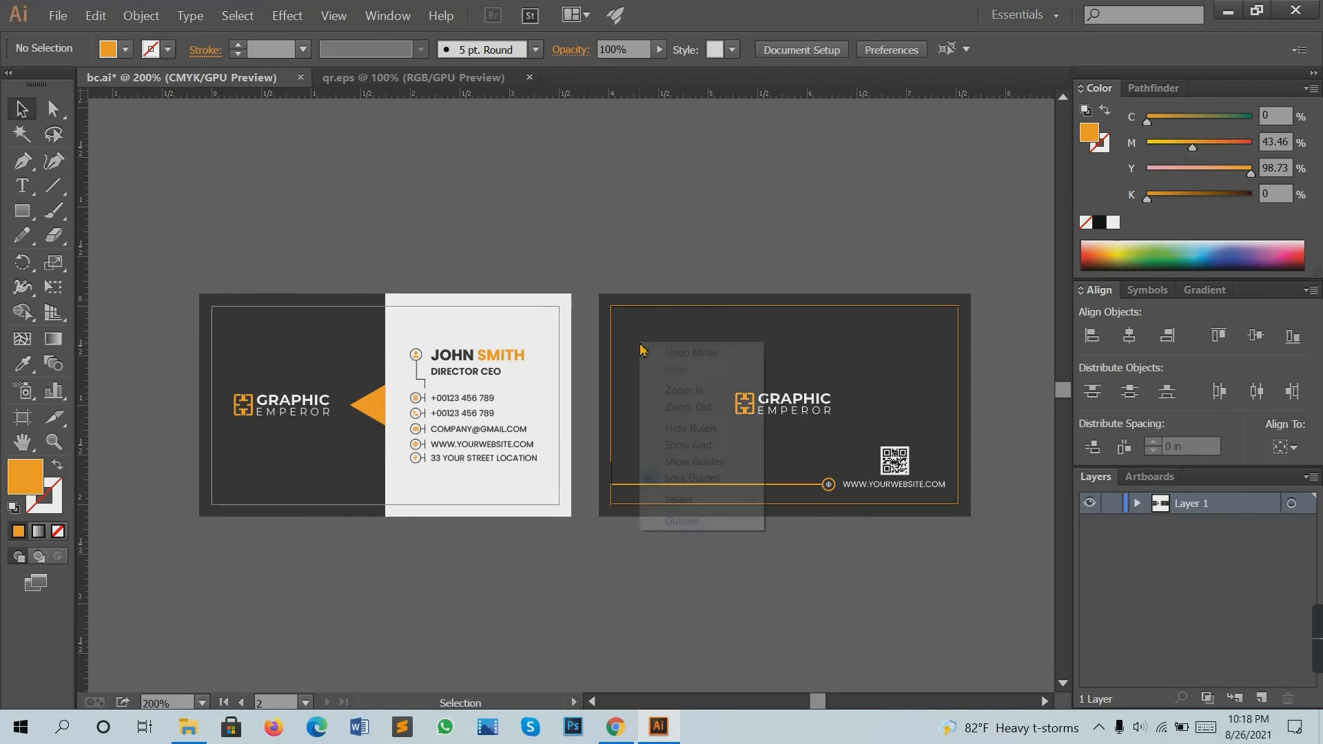
click(689, 461)
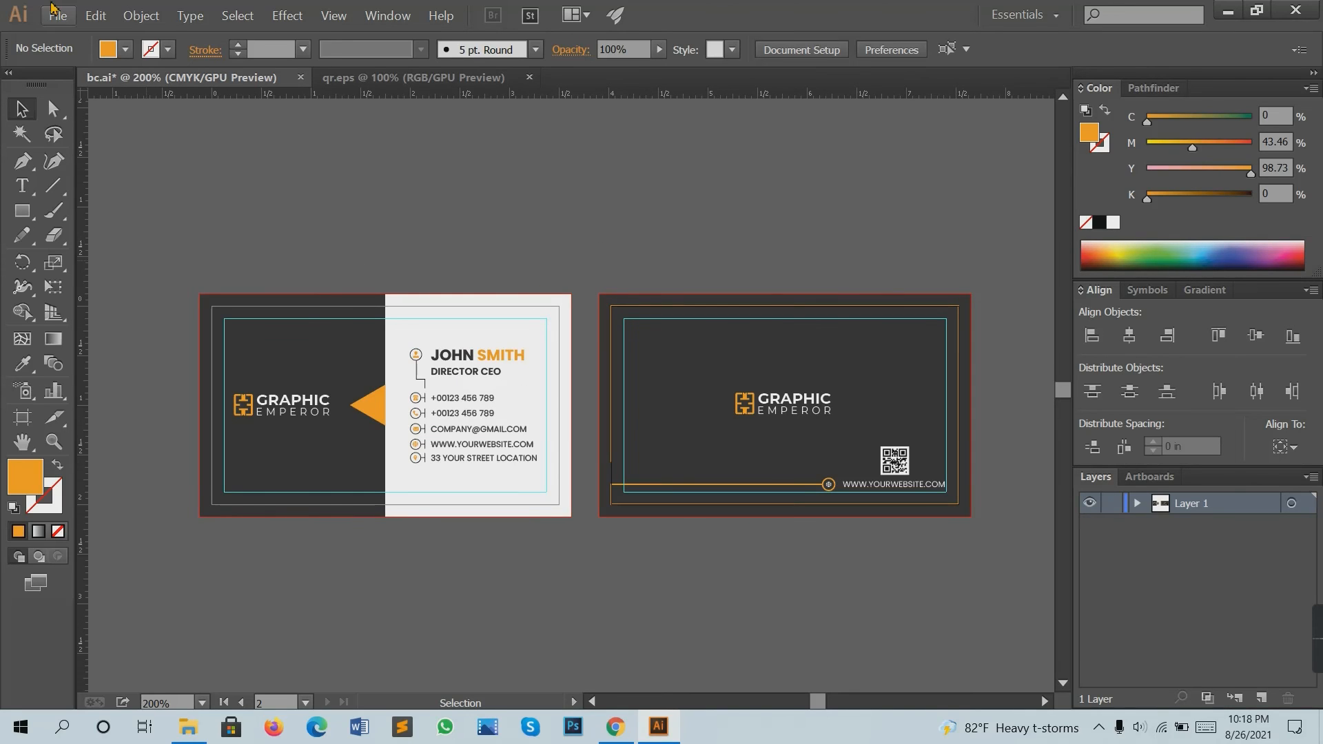